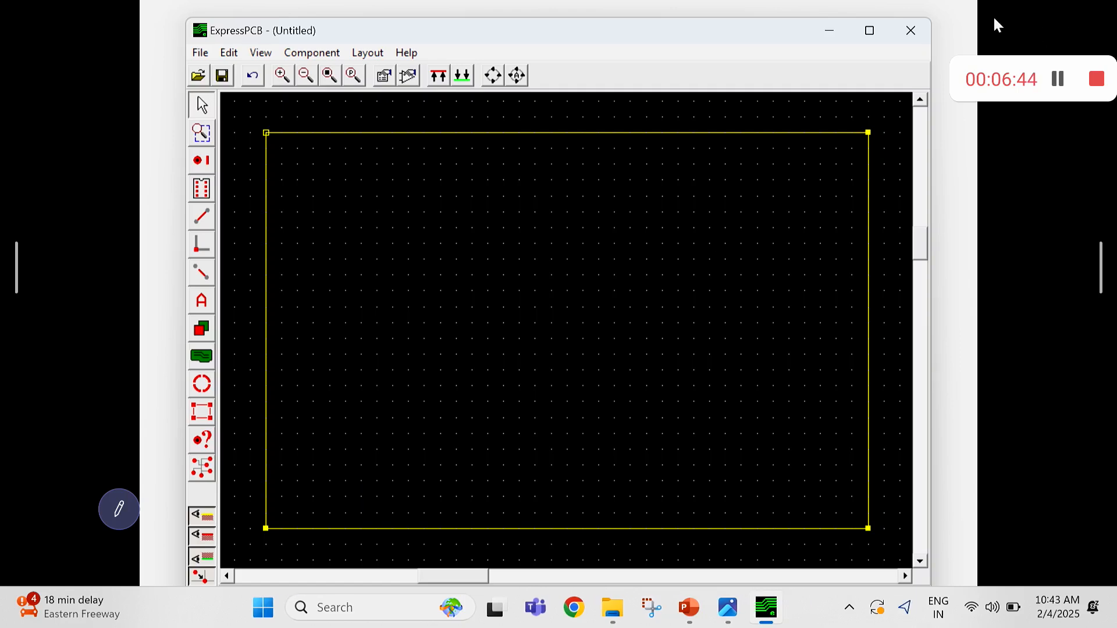
Maximize the layout window and read the Quick Start Guide's toolbar and new-layout sections, closing the guide when done
left_click(870, 31)
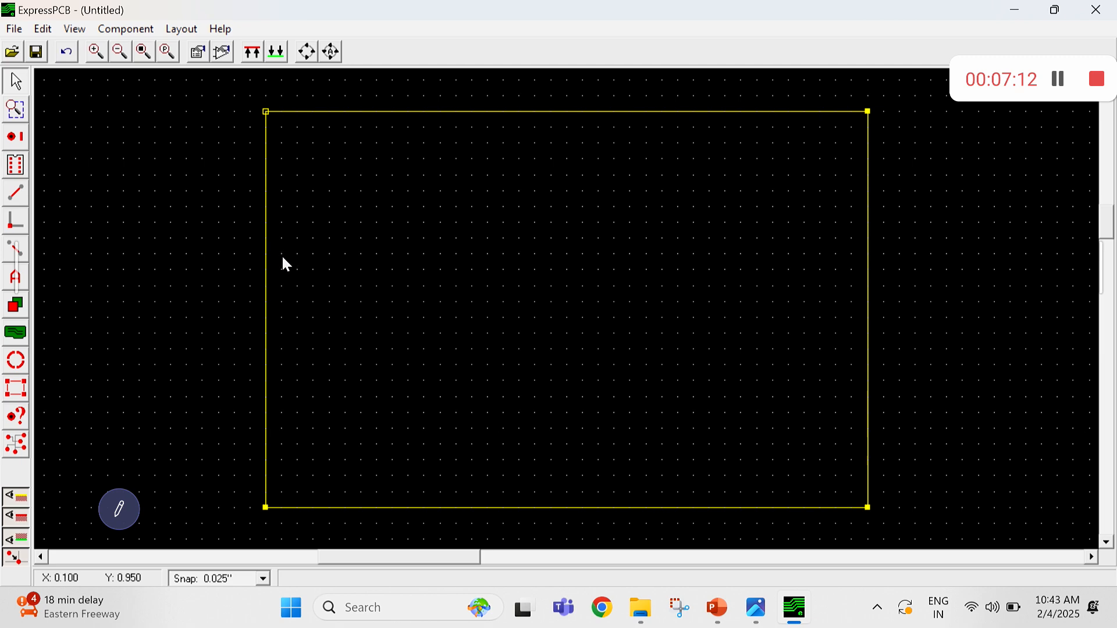
left_click(229, 33)
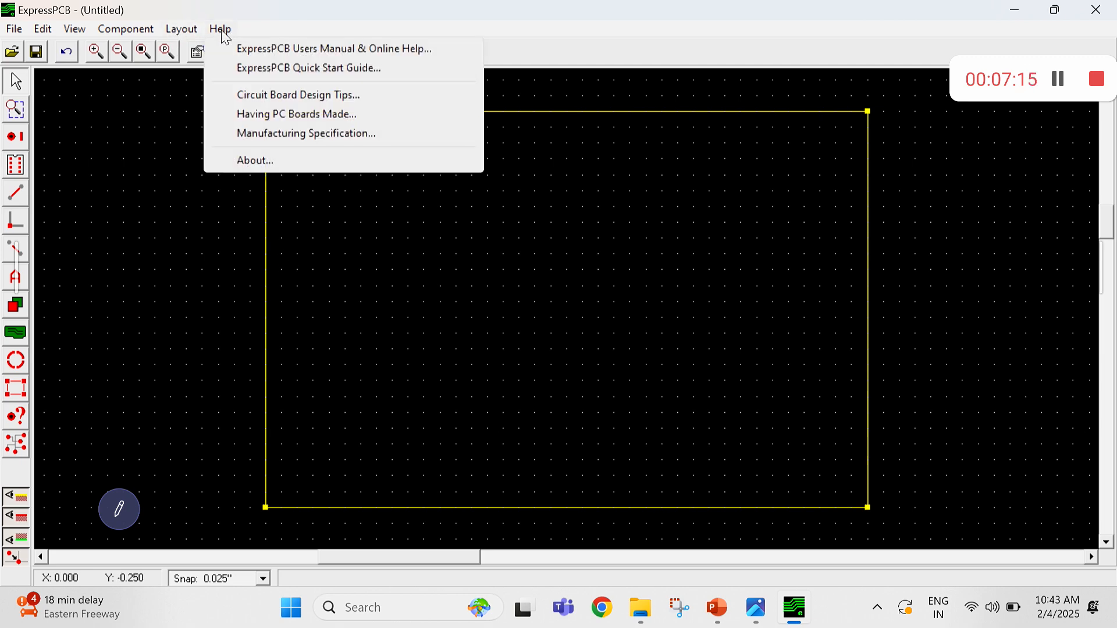
left_click(254, 70)
scroll(504, 324, "down", 3)
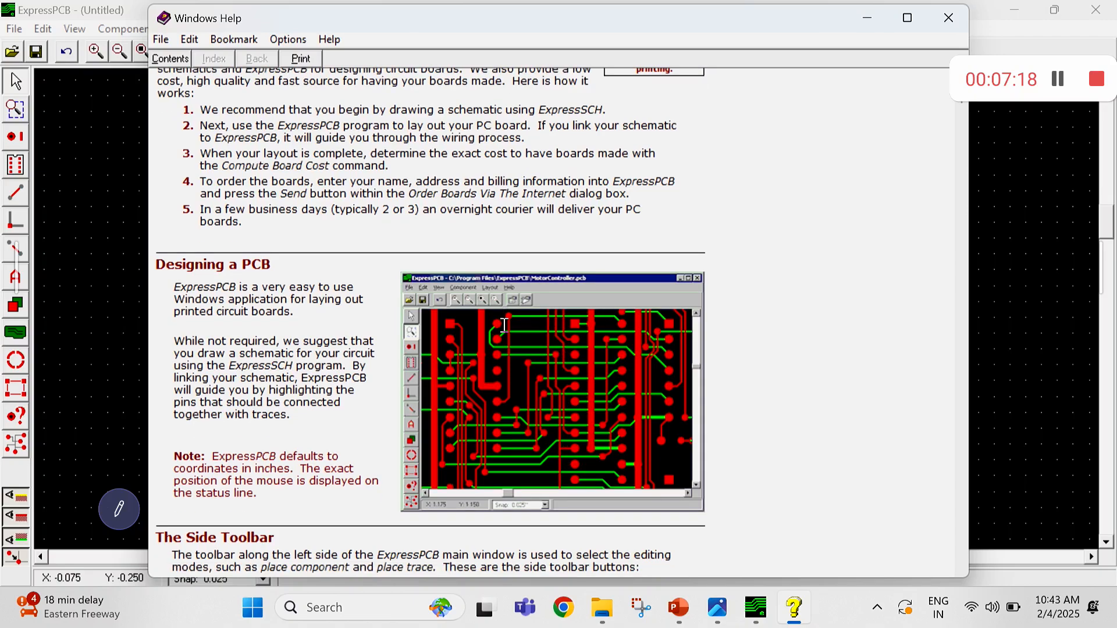
scroll(504, 325, "down", 12)
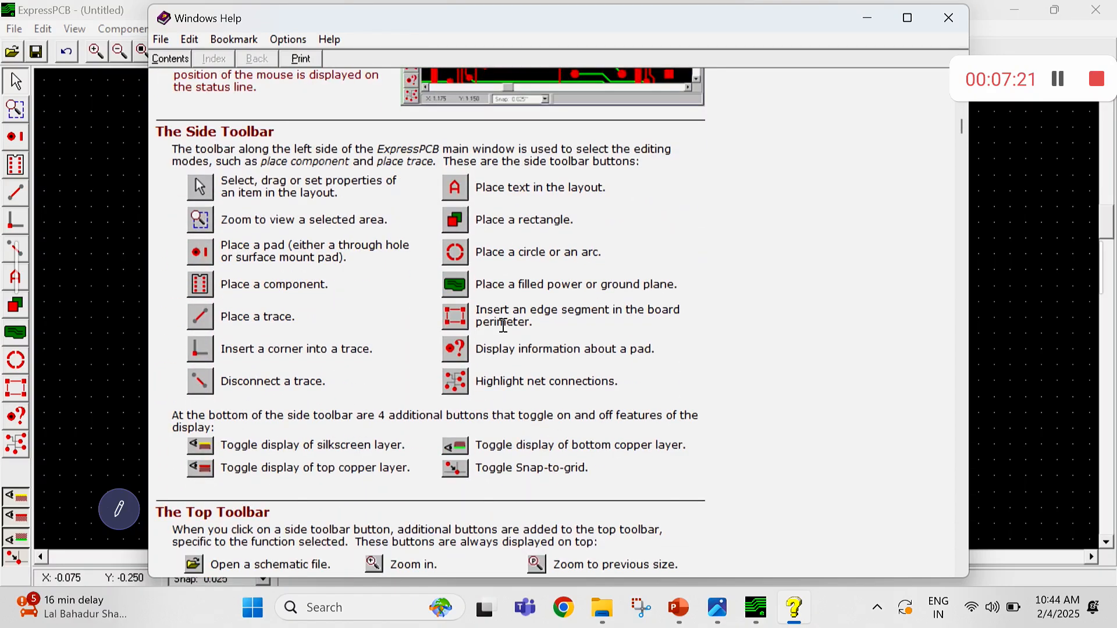
scroll(503, 324, "down", 13)
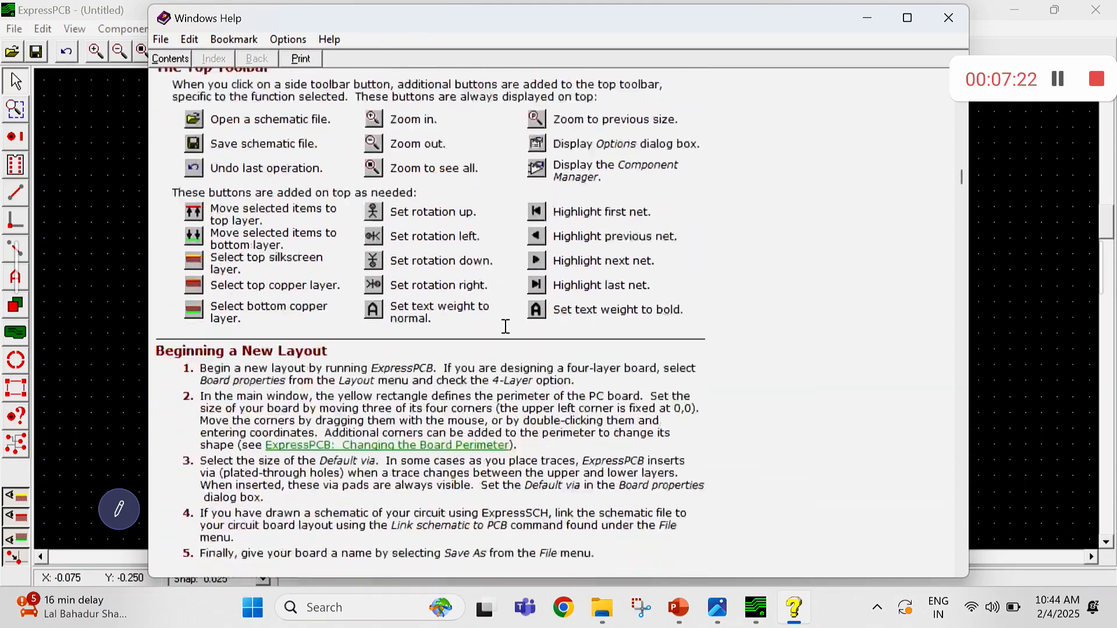
scroll(506, 326, "down", 3)
left_click(948, 19)
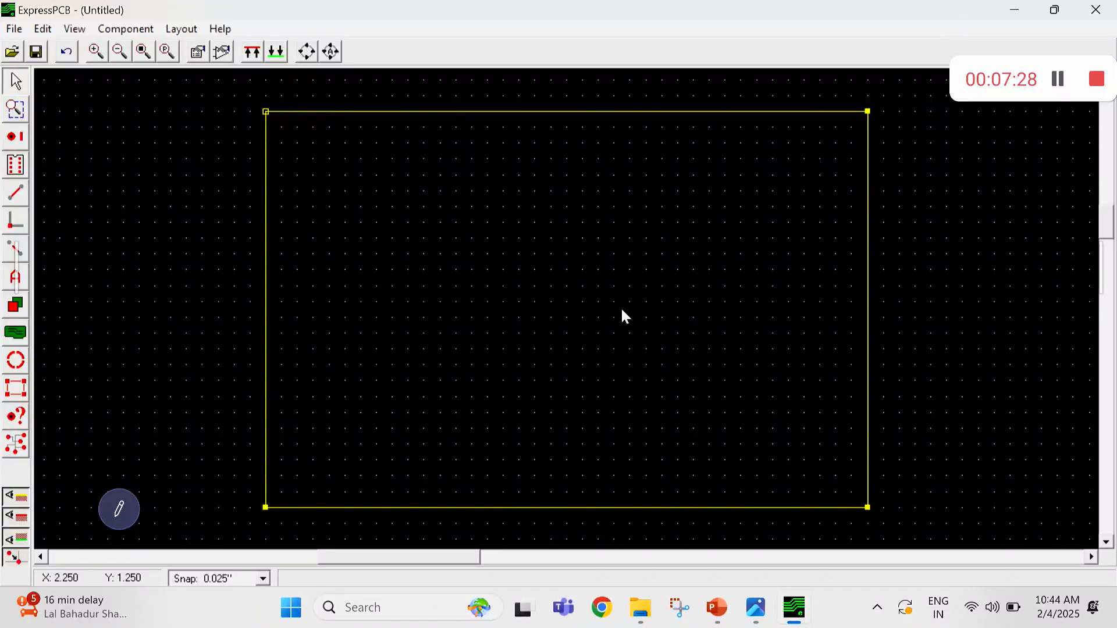
Open the component manager and consult the Variable powersupply circuit.png schematic for the parts needed
left_click(223, 54)
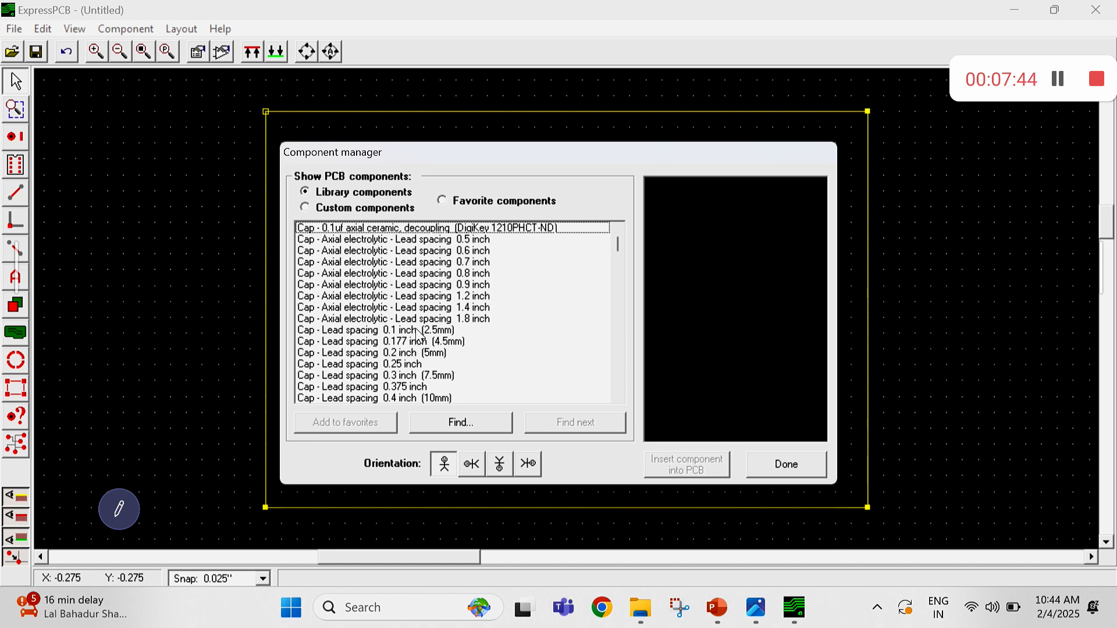
key("super+Tab")
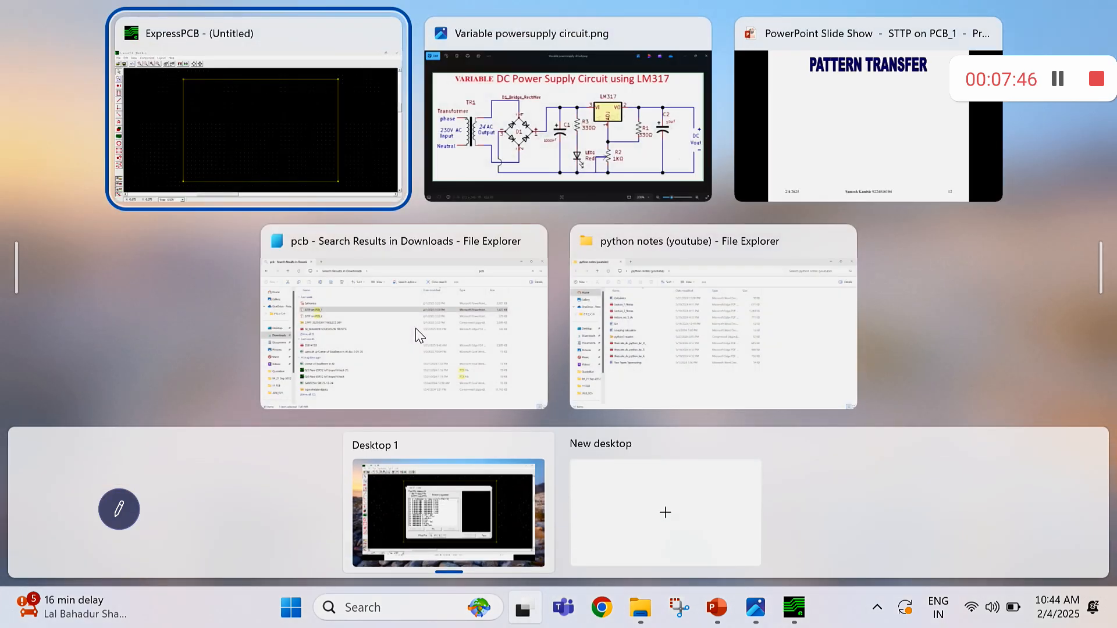
key("Escape")
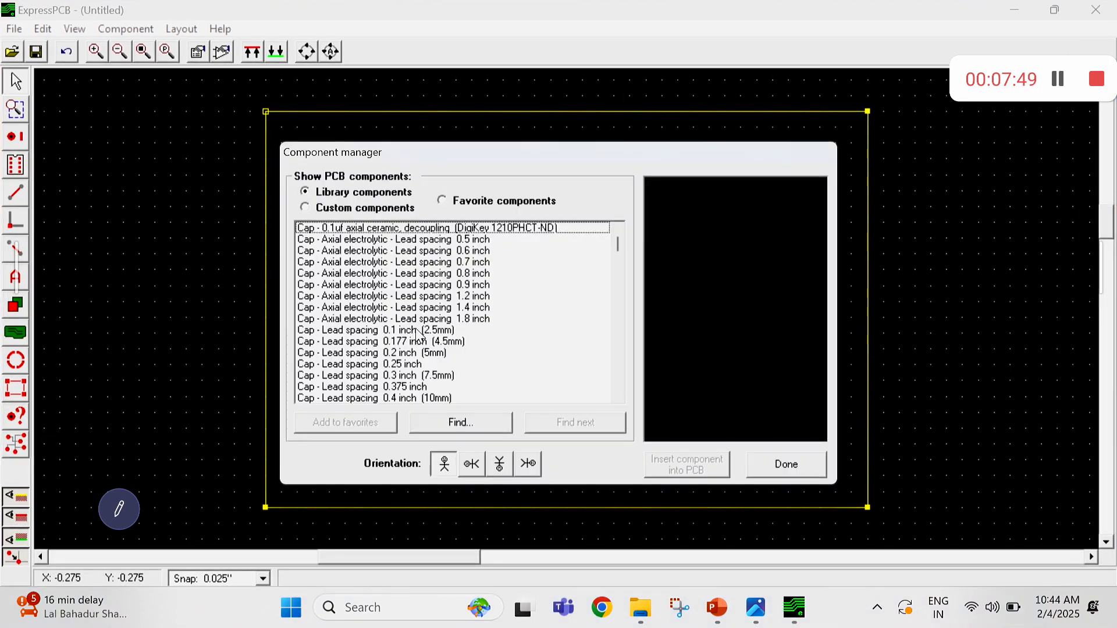
key("alt+Tab")
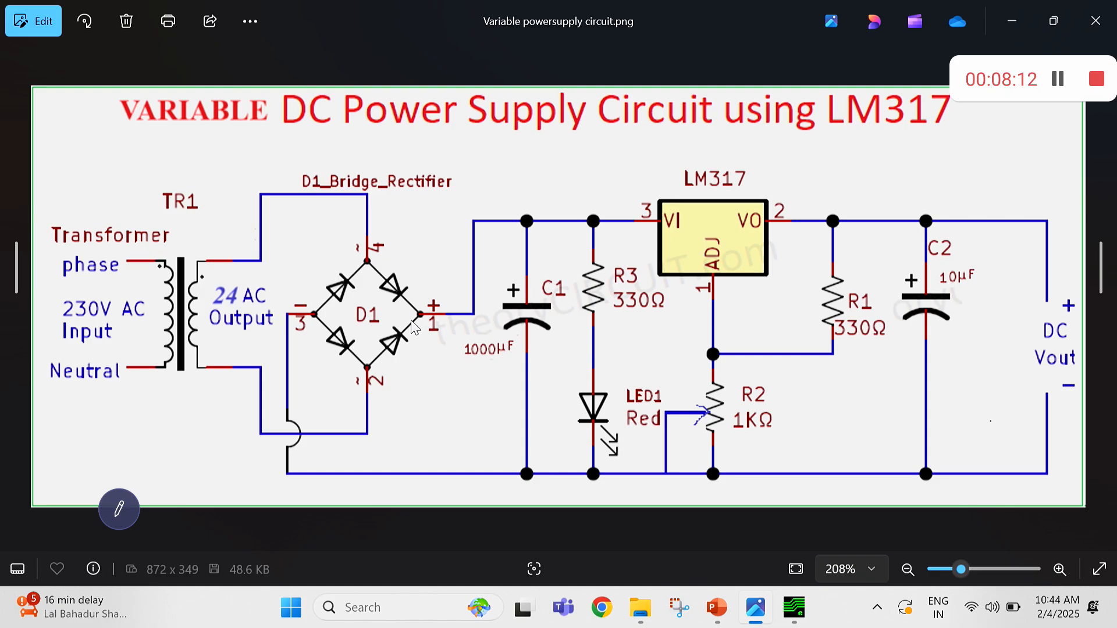
key("alt+Tab")
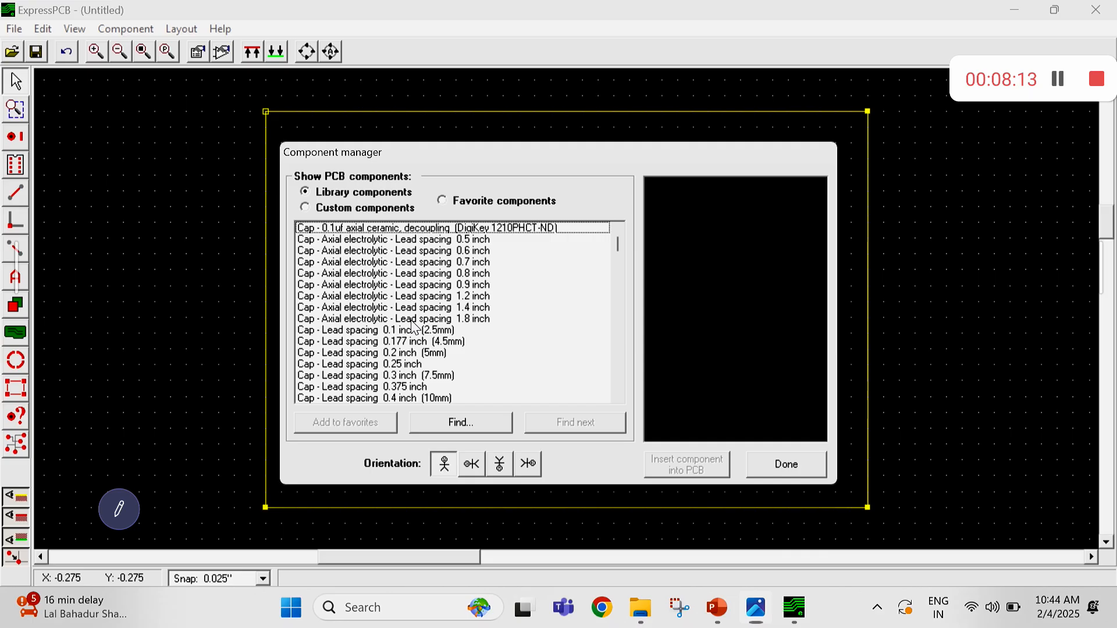
Insert the Molex .1 inch KK right-angle 2-pin connector (WM4300) and place it in the board's upper-left area
left_click(308, 251)
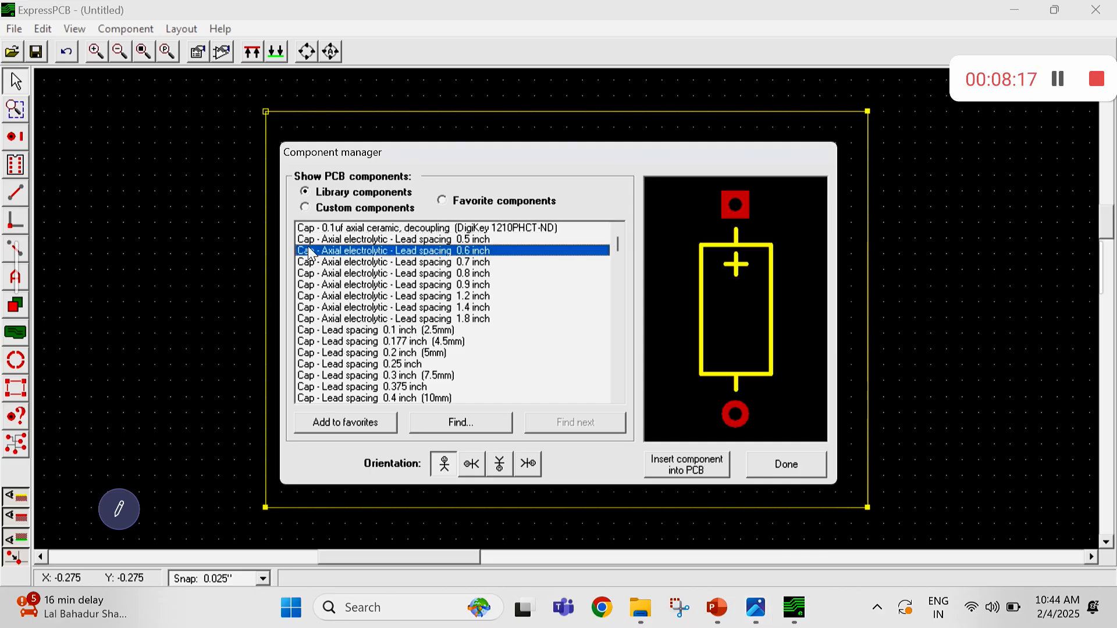
key("Down")
key("Down")
key("Down")
key("Down")
key("Down")
key("Down")
key("Down")
key("Down")
key("Down")
key("Down")
key("Down")
key("Down")
key("Down")
key("Down")
key("Down")
key("Down")
key("Down")
key("Down")
key("Down")
key("Down")
key("Down")
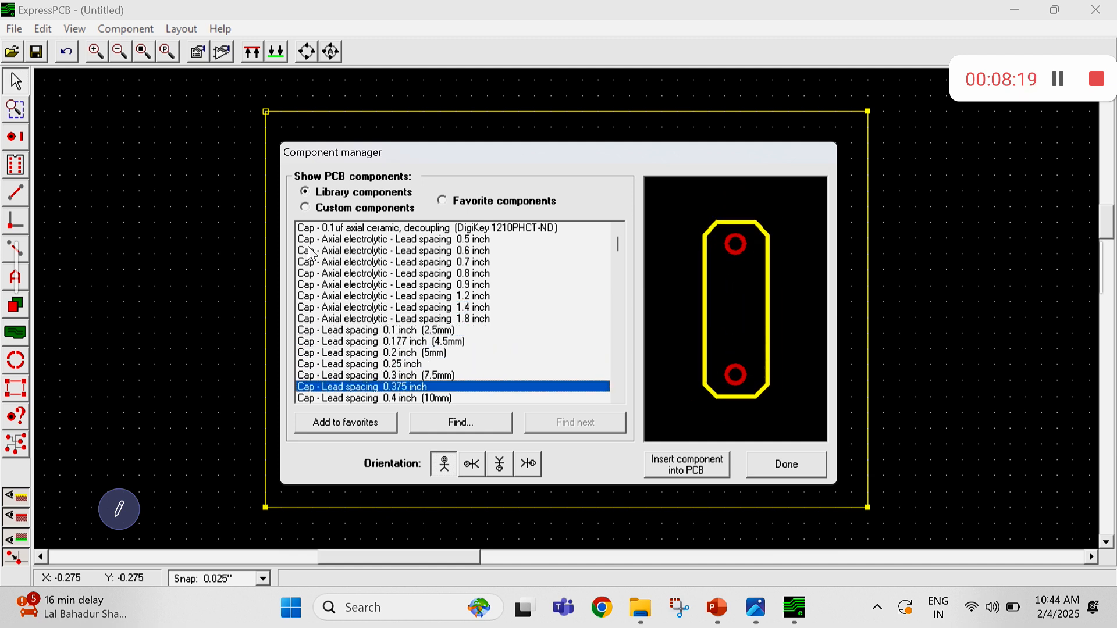
key("Down")
key("Down")
key("Down")
key("Down")
key("Down")
key("Down")
key("Down")
key("Down")
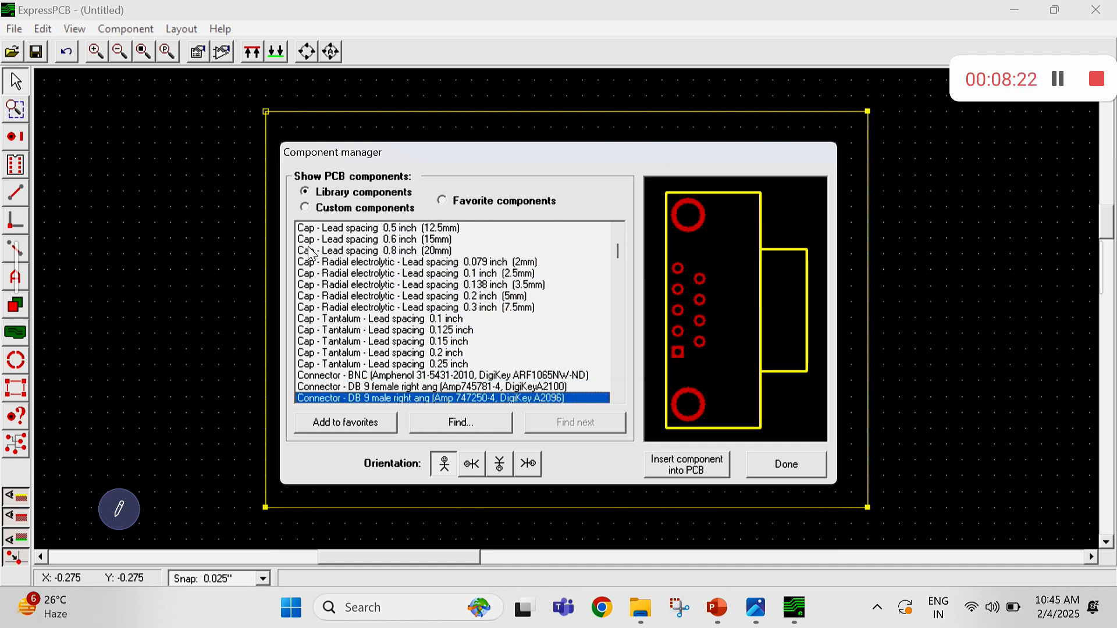
key("Down")
key("Down")
key("Down")
key("Down")
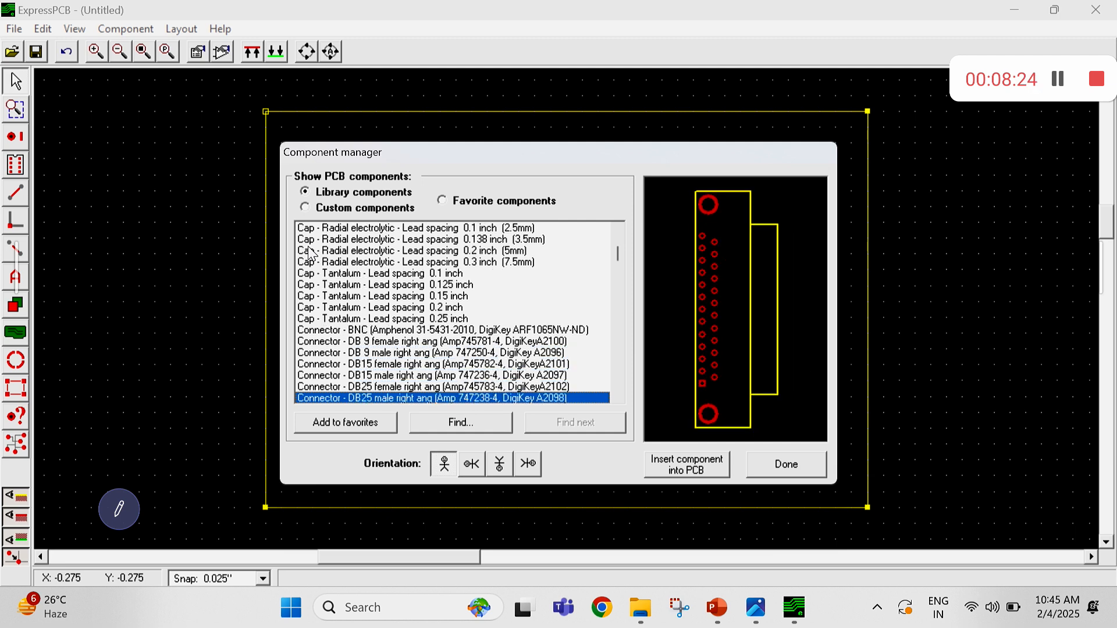
key("Down")
key("Down")
key("Down")
key("Down")
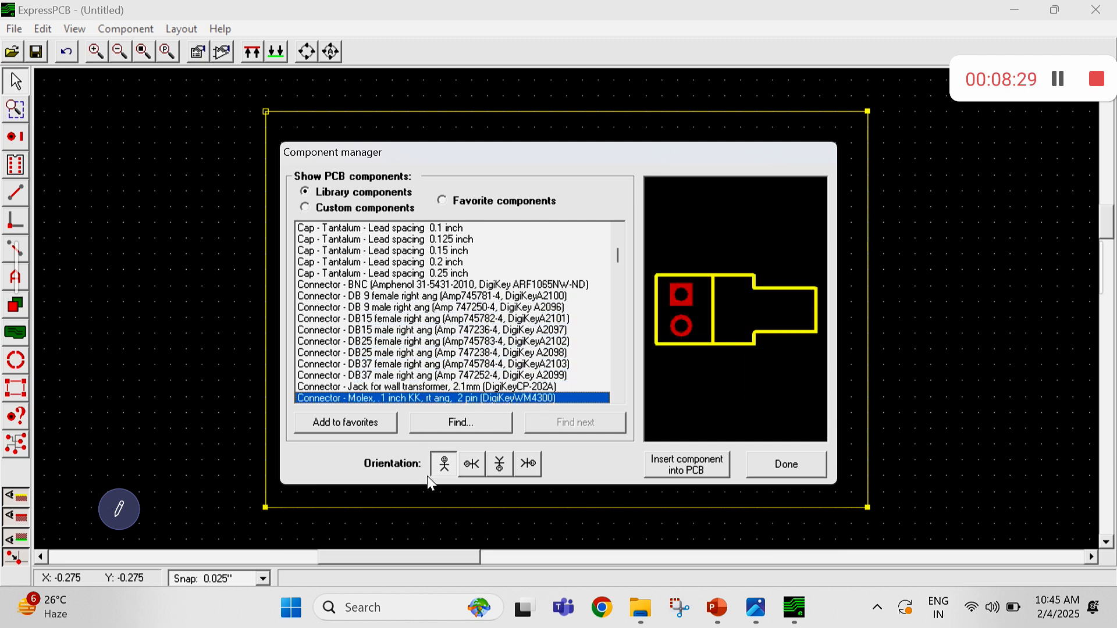
left_click(686, 464)
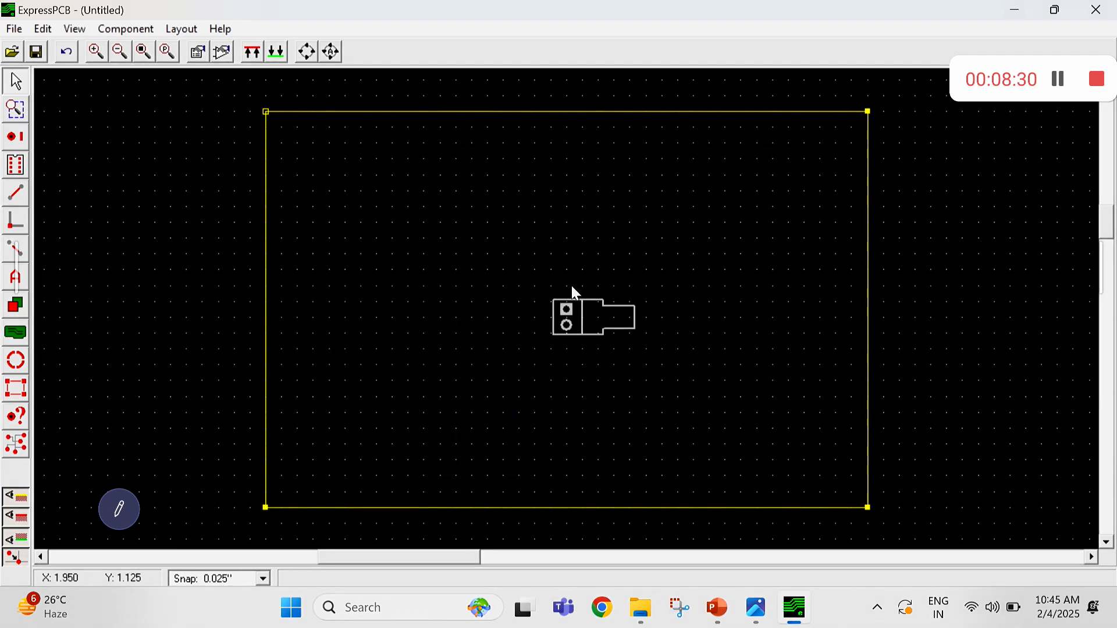
left_click_drag(568, 316, 405, 210)
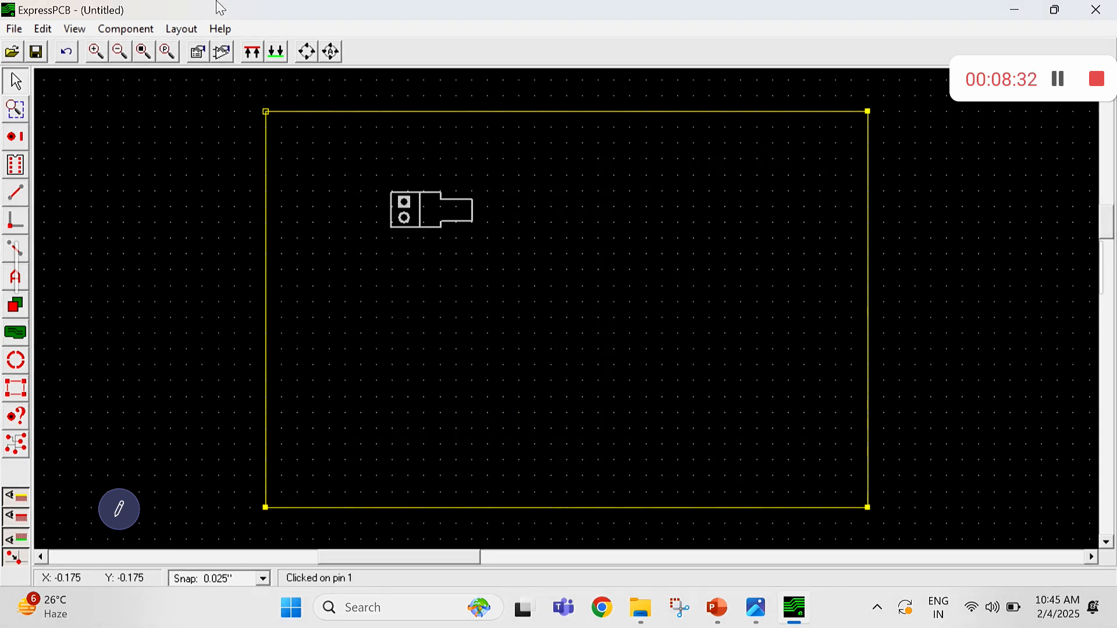
Insert the Molex .1 inch KK upright 2-pin connector (WM4200) and place it just below the right-angle connector
left_click(218, 53)
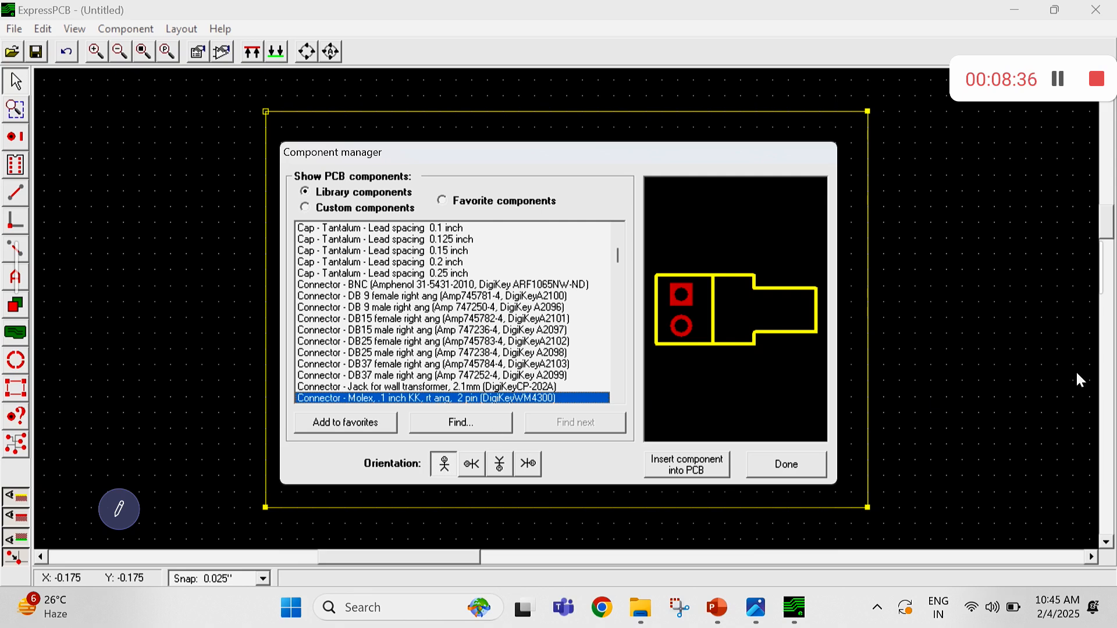
key("Down")
key("Down")
key("Down")
key("Down")
key("Down")
key("Down")
key("Down")
key("Down")
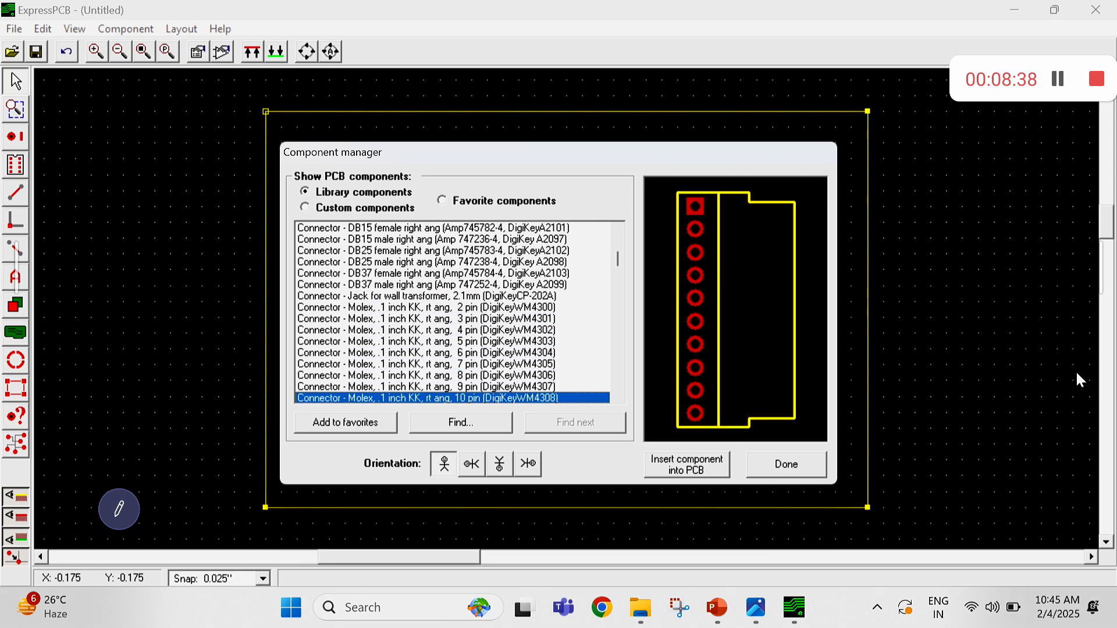
key("Down")
key("Down")
key("Down")
key("Down")
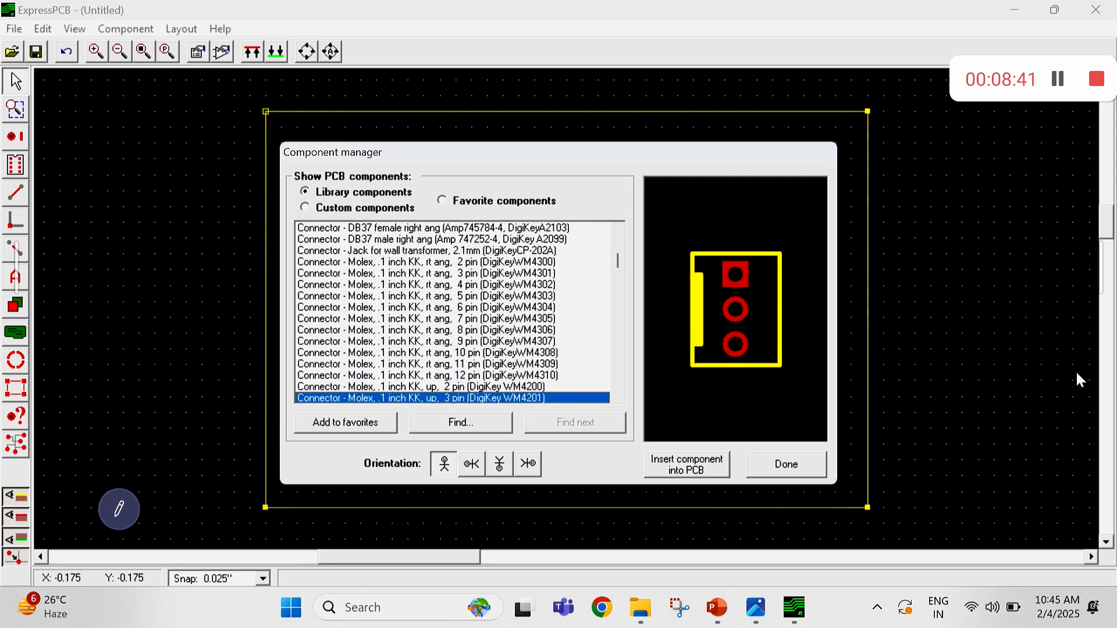
key("Up")
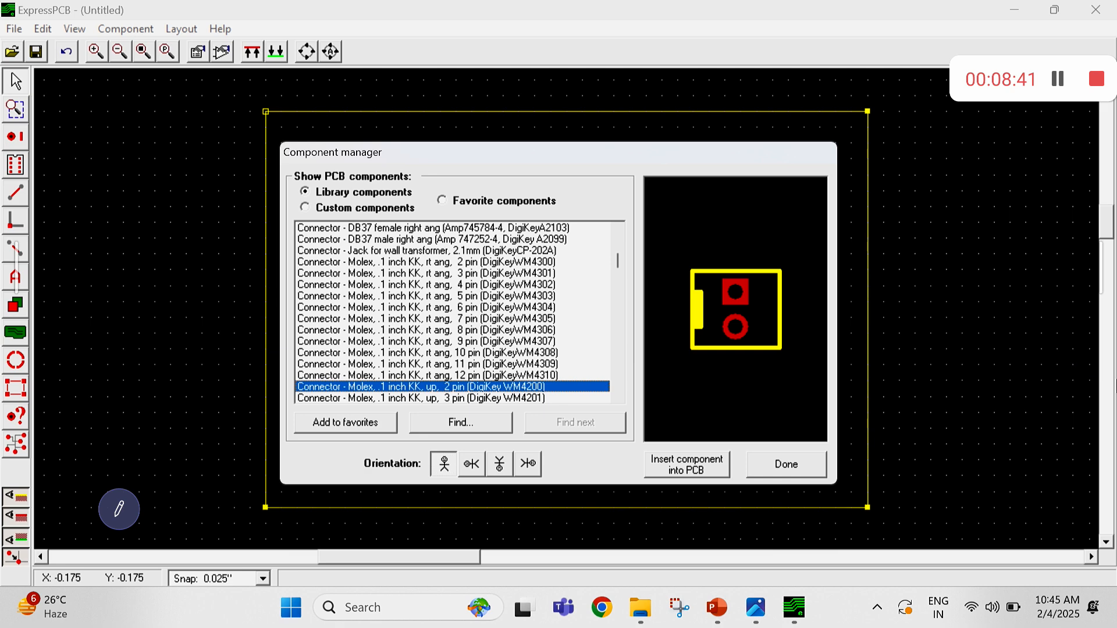
left_click(672, 468)
left_click_drag(564, 312, 405, 276)
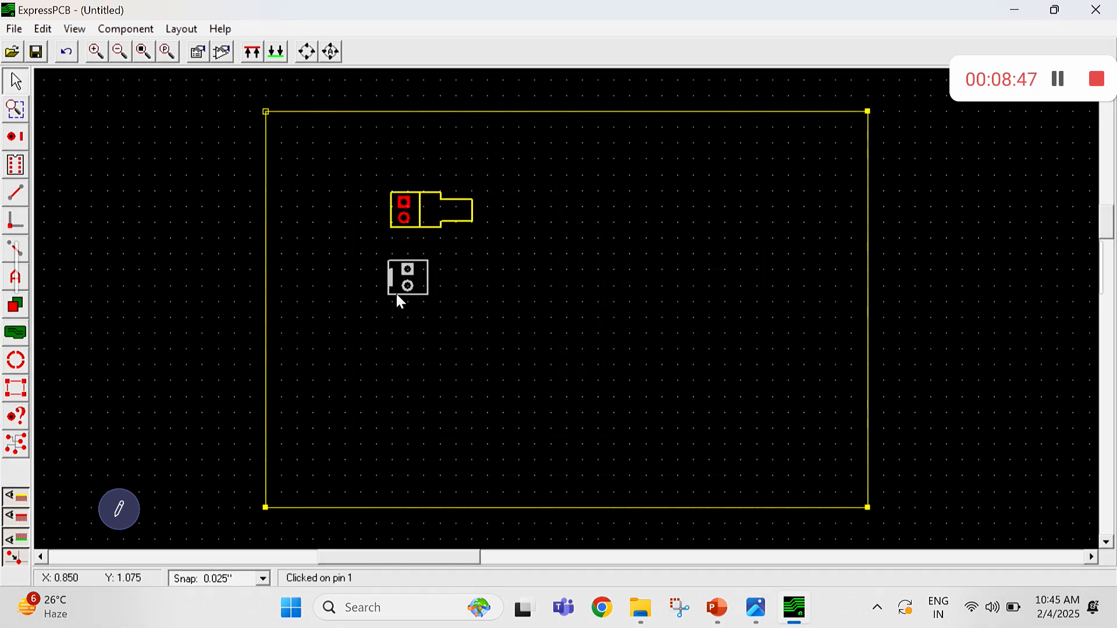
Line up the right-angle Molex connector's pins above the upright connector's pins, and delete the right-angle one
left_click_drag(403, 200, 409, 210)
left_click(605, 281)
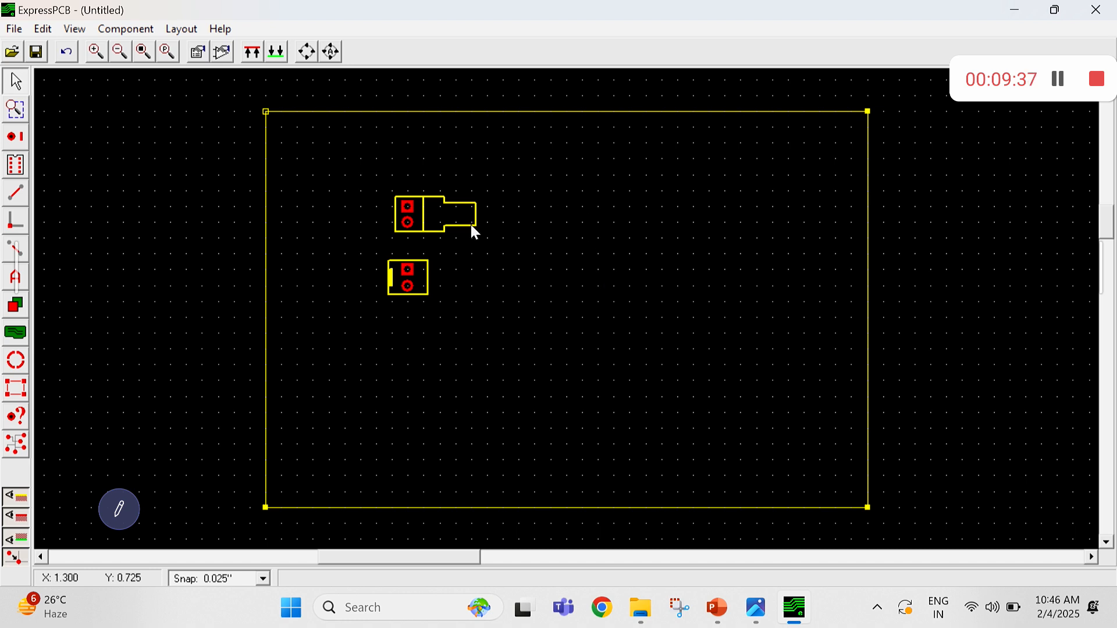
left_click(405, 208)
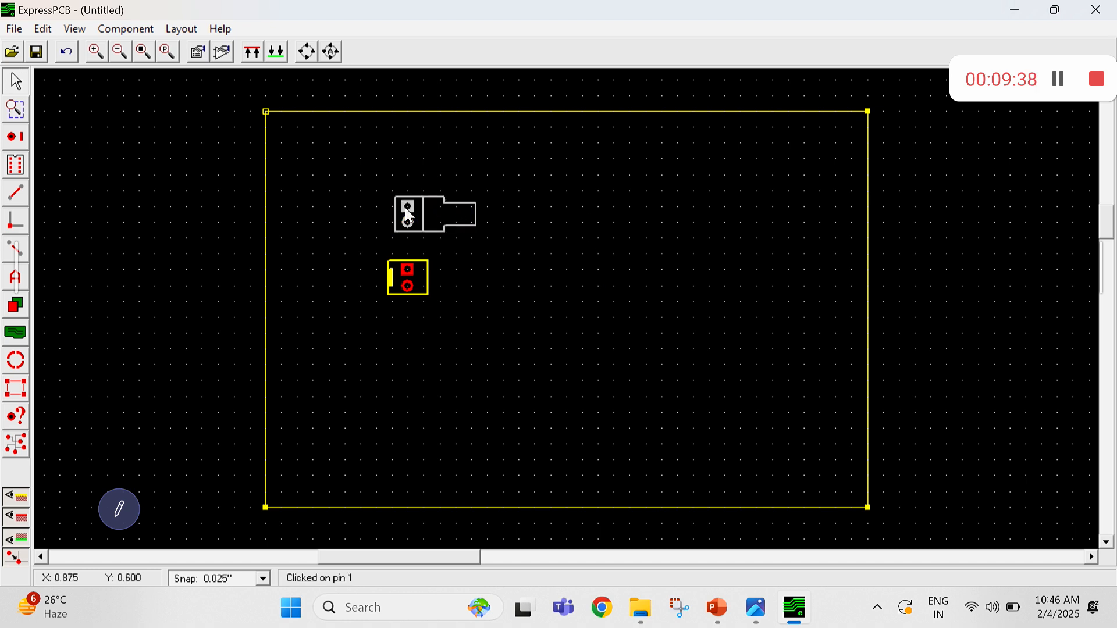
key("Delete")
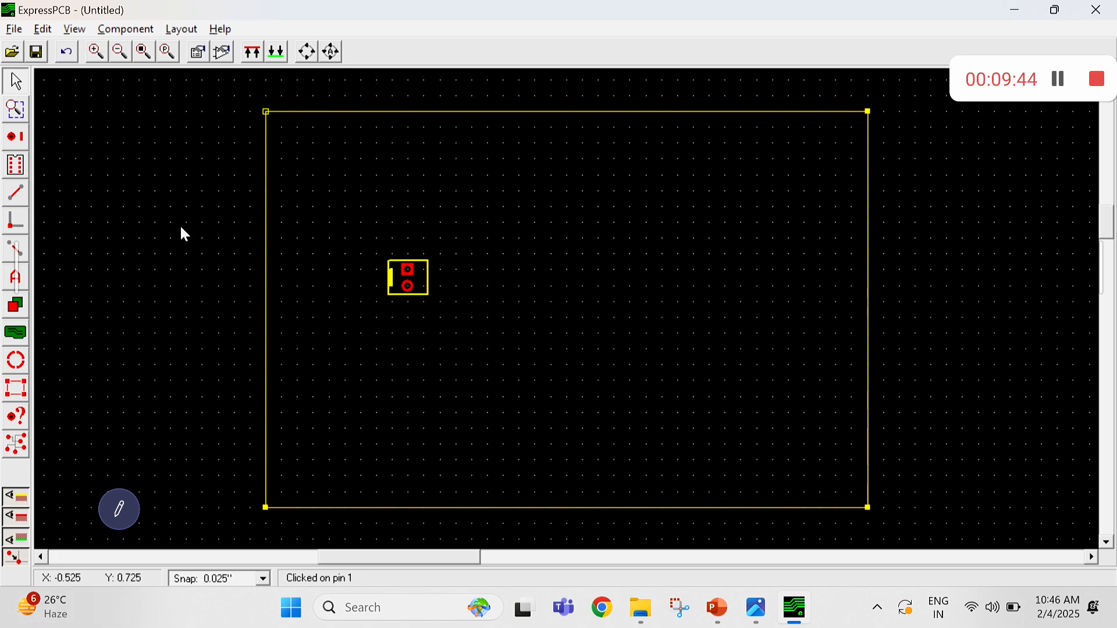
Check the power supply schematic, find "diode" in the component library, and place a 1N4007 diode above and right of the connector
key("alt+Tab")
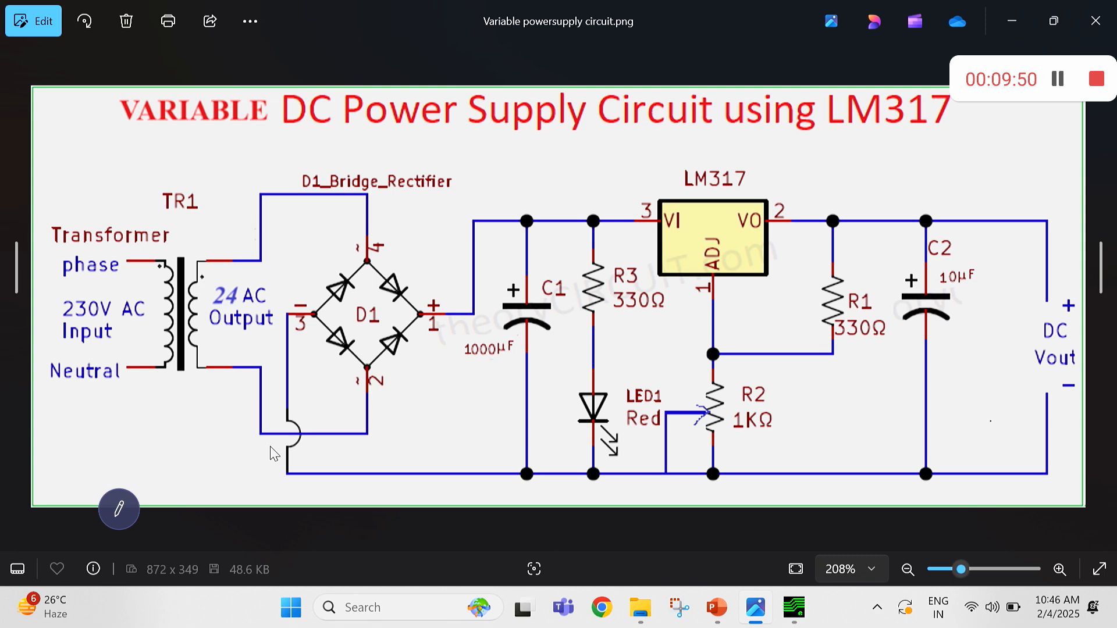
key("alt+Tab")
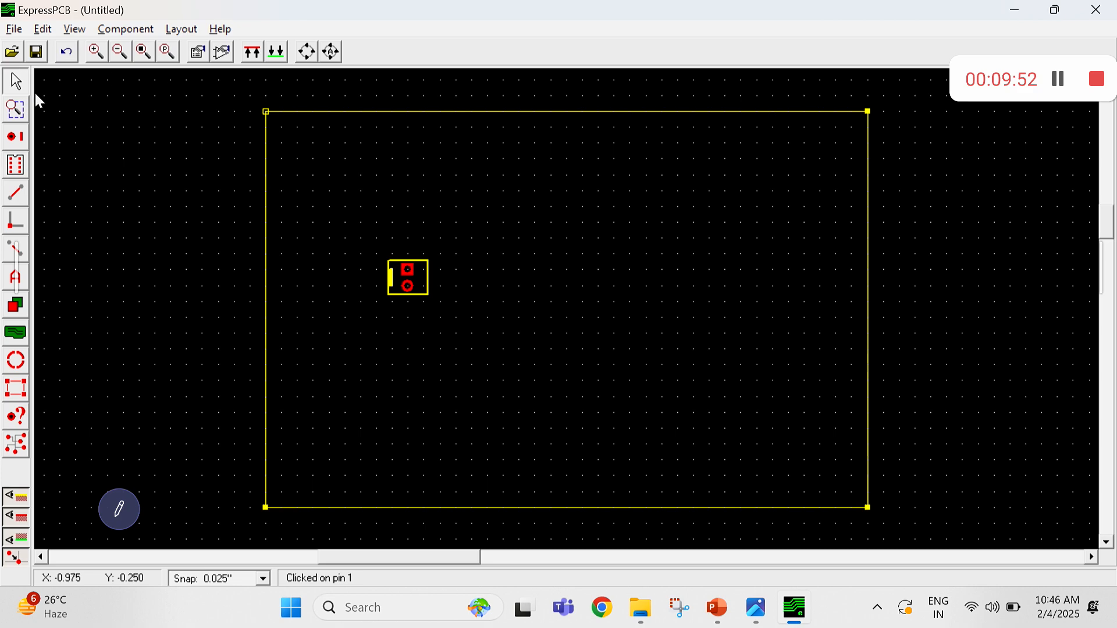
left_click(222, 52)
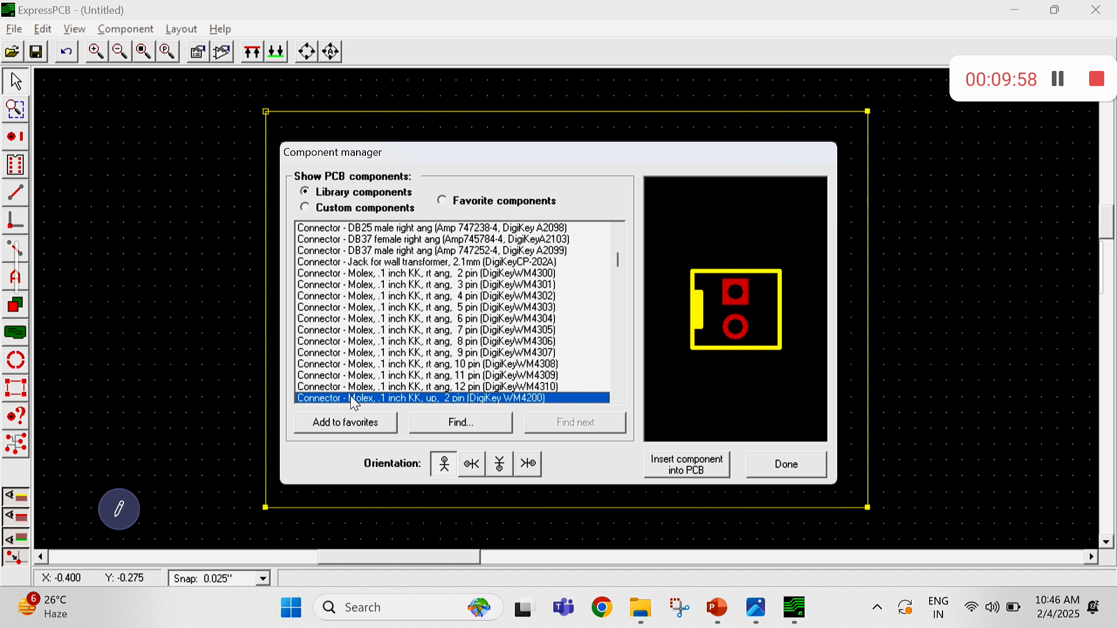
left_click(449, 424)
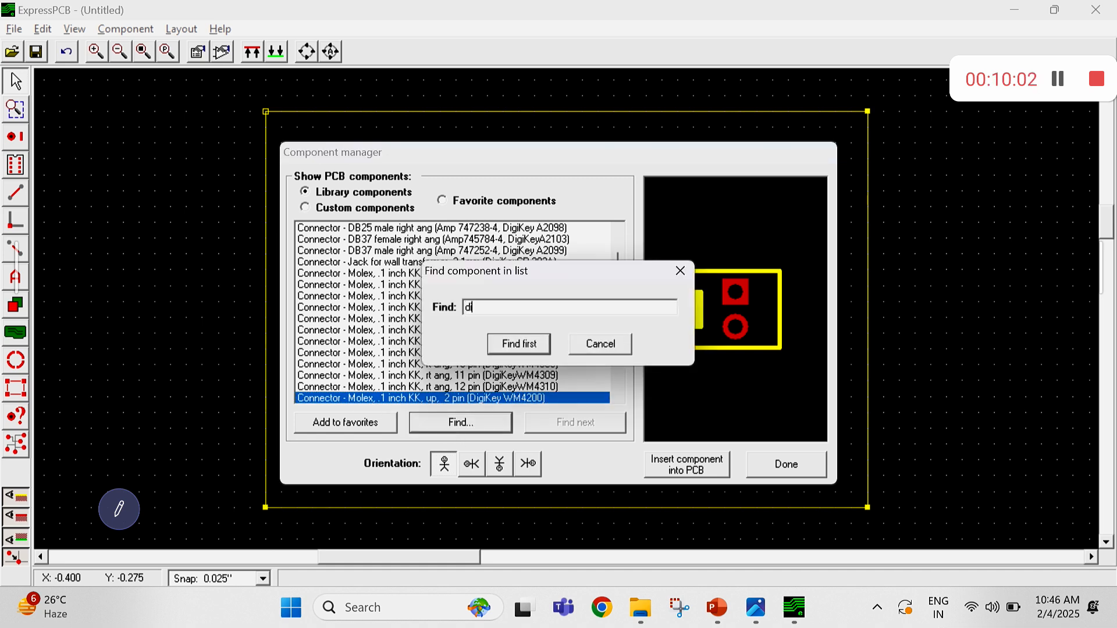
type("iode")
key("Return")
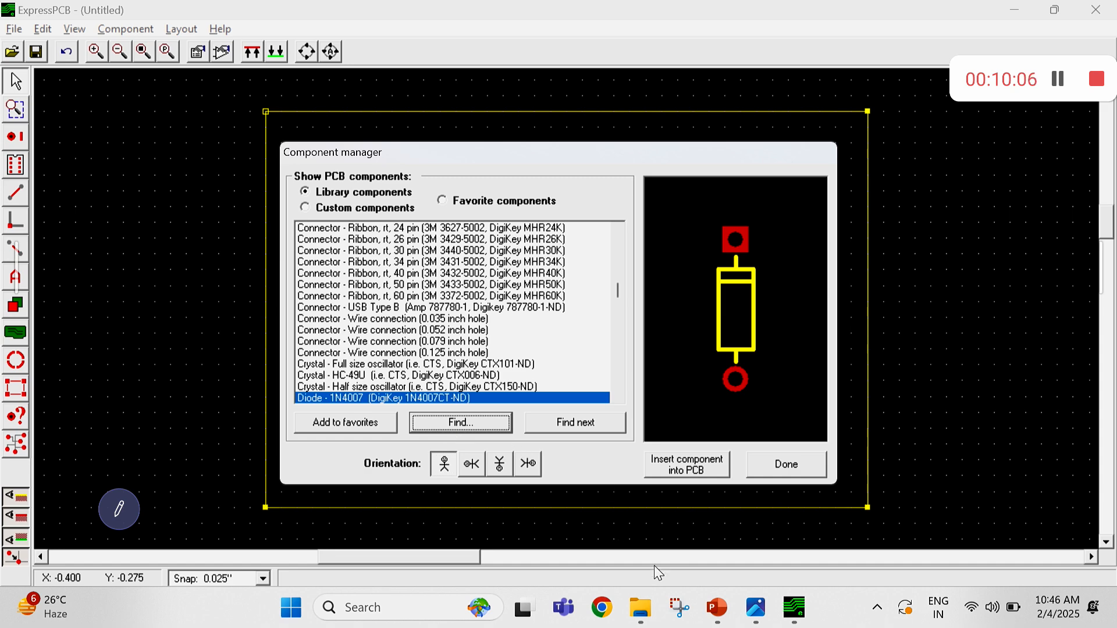
left_click(678, 470)
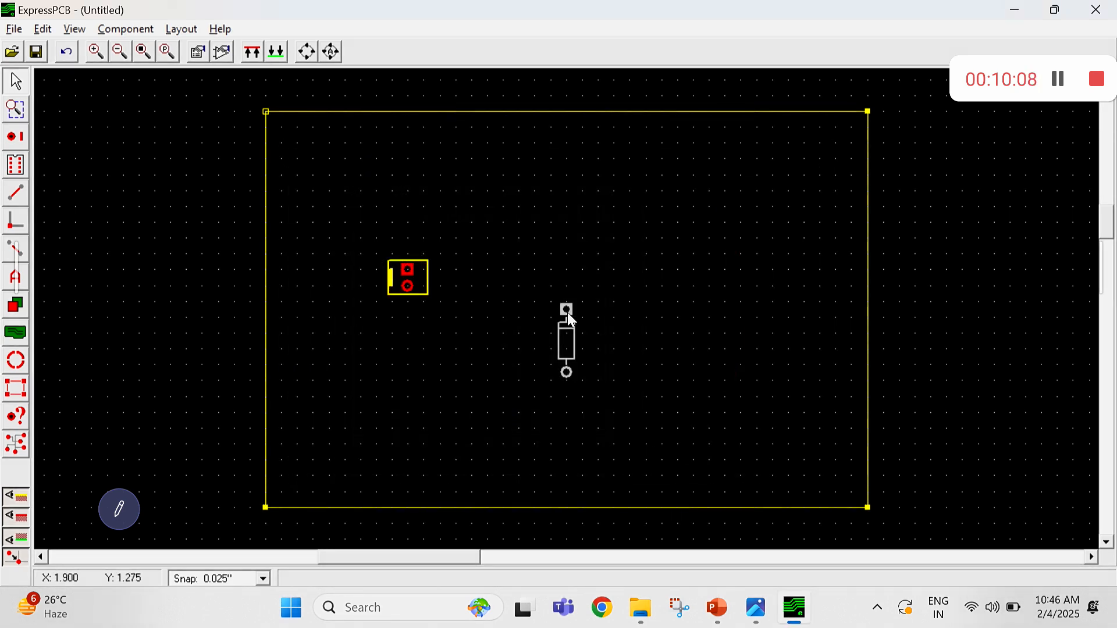
left_click_drag(567, 313, 452, 152)
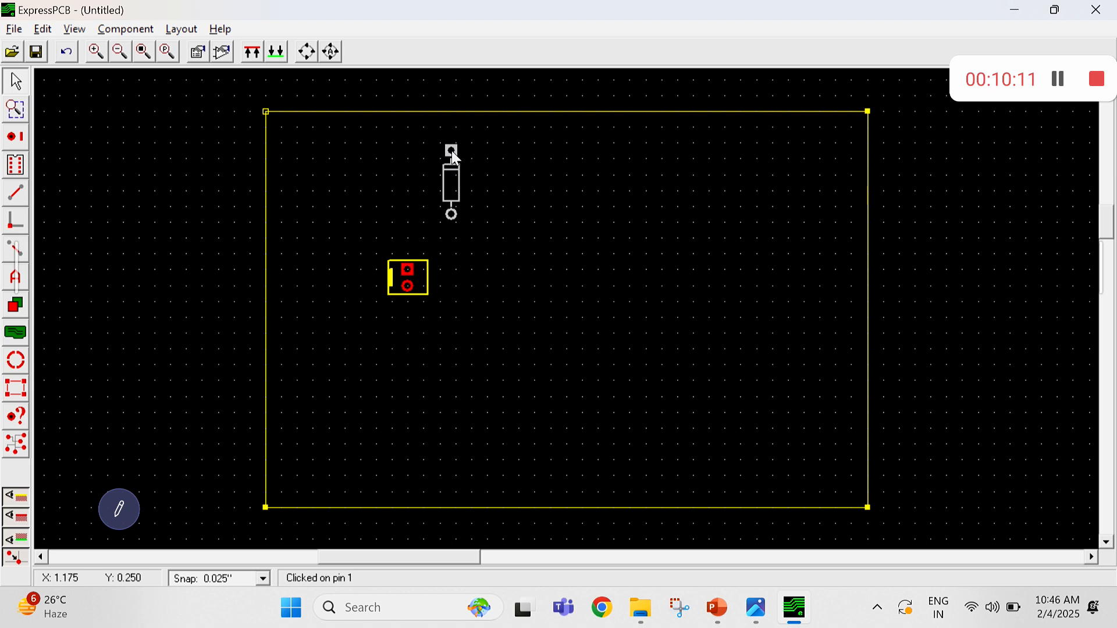
Copy the 1N4007 diode and paste two copies in a row to its right
right_click(452, 153)
left_click(483, 184)
right_click(537, 162)
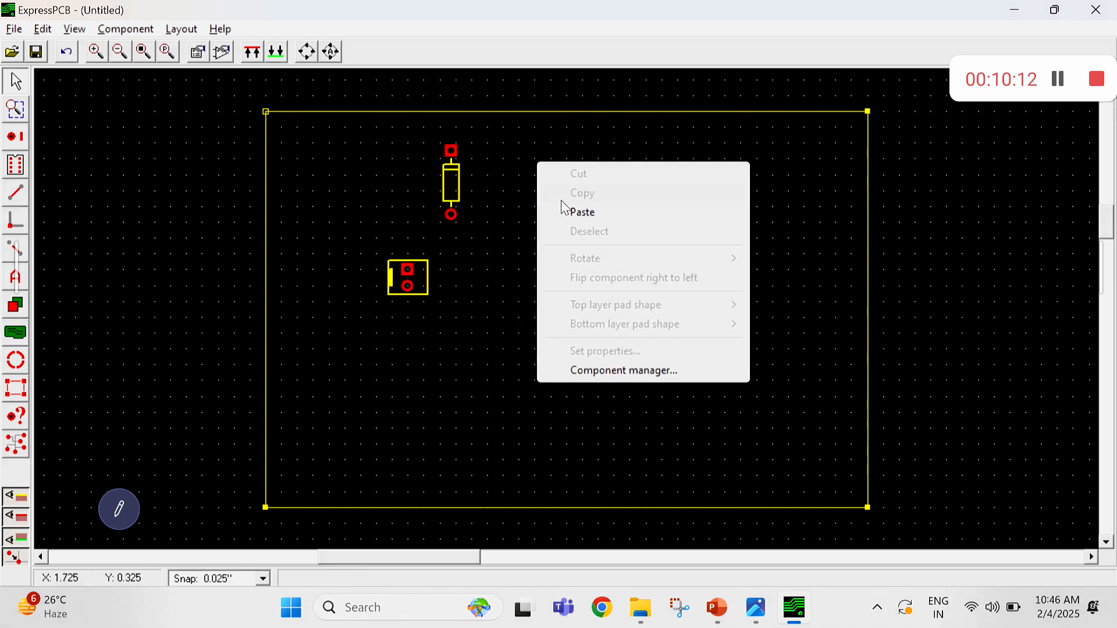
left_click(567, 212)
right_click(622, 185)
left_click(651, 232)
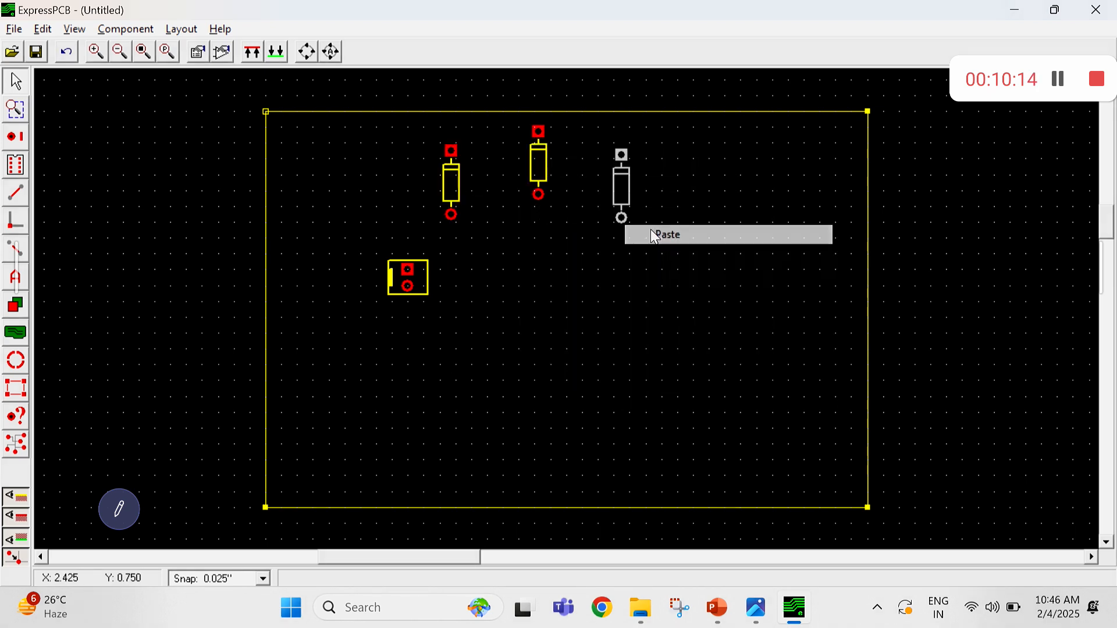
Paste a fourth 1N4007 diode to the right of the other three, and check the power supply schematic
right_click(669, 167)
left_click(706, 220)
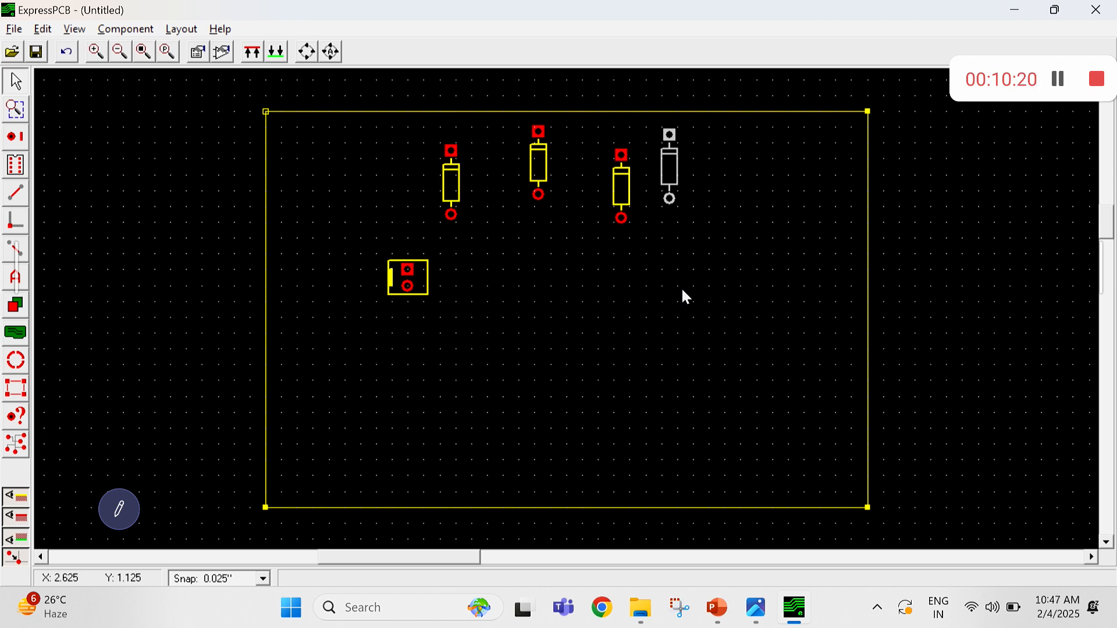
key("alt+Tab")
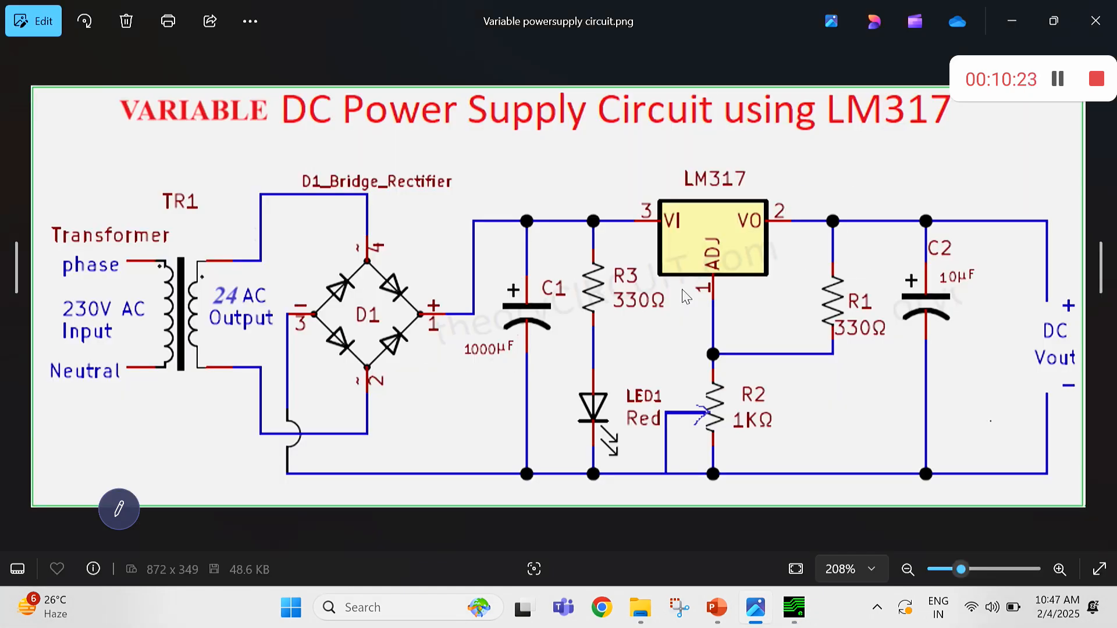
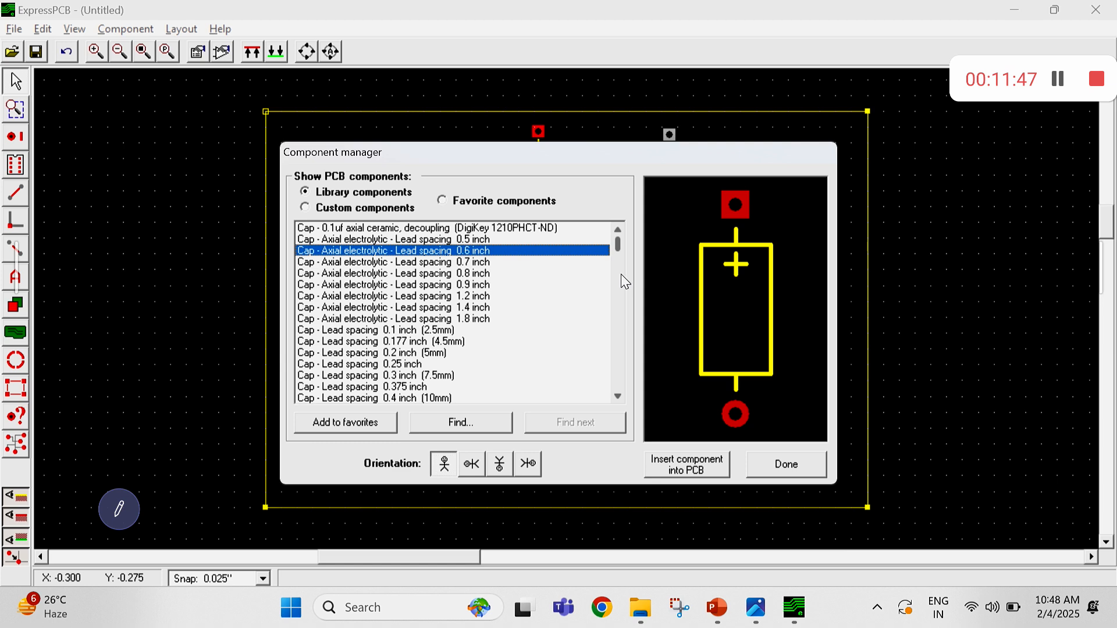
Insert a radial electrolytic capacitor with 0.1 inch (2.5mm) lead spacing and place it below the rightmost diode
key("Down")
key("Down")
key("Down")
key("Down")
key("Down")
key("Down")
key("Down")
key("Down")
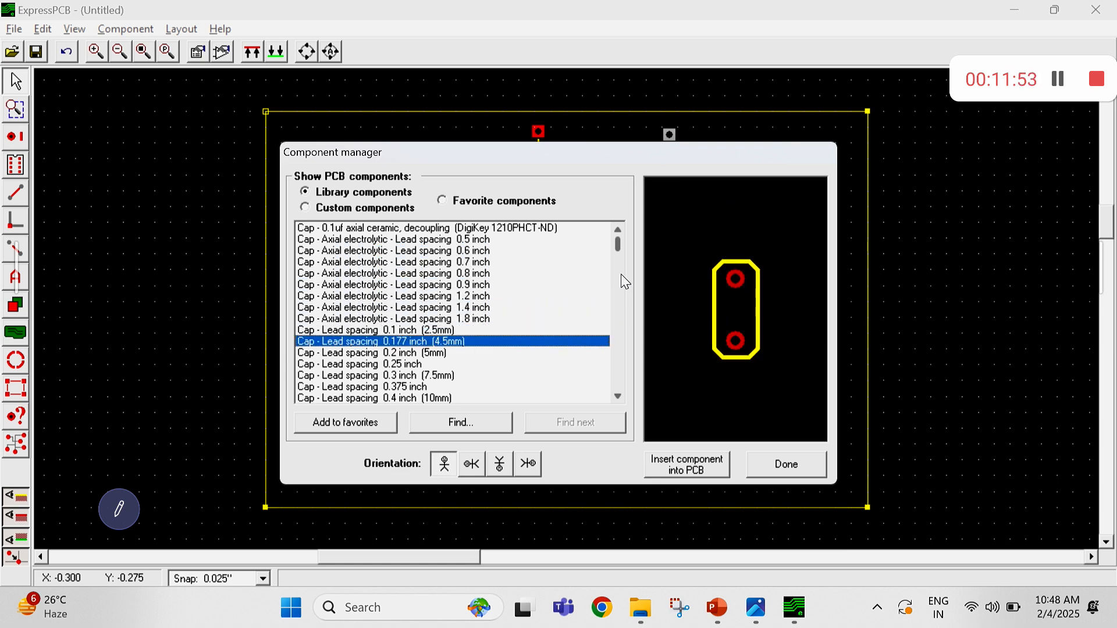
key("Down")
key("Down")
key("Down")
key("Down")
key("Down")
key("Down")
key("Down")
key("Down")
key("Down")
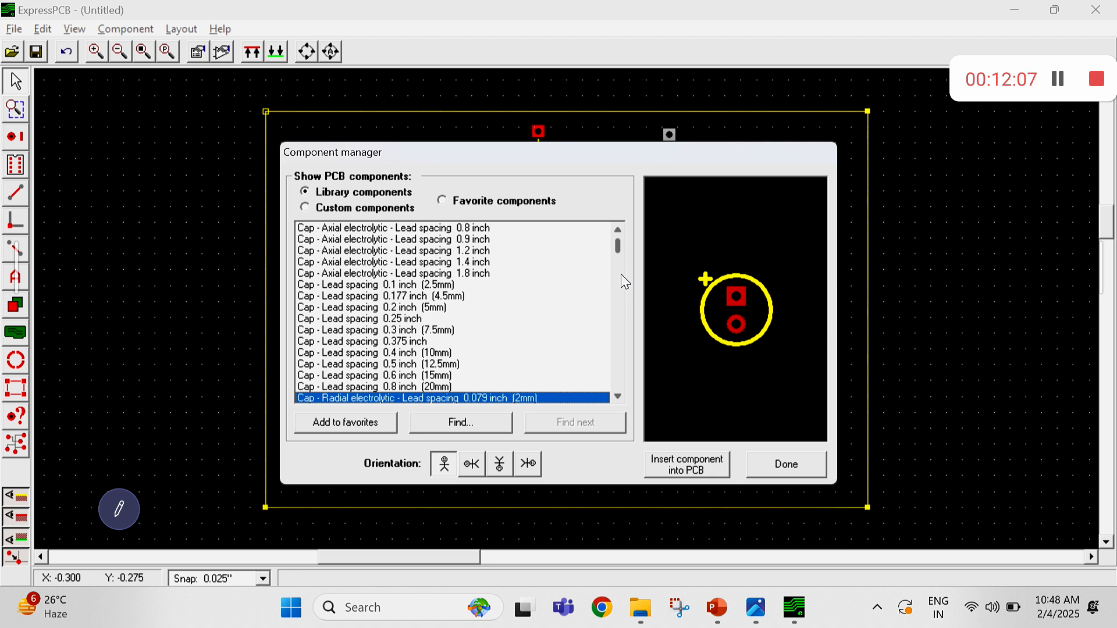
key("Down")
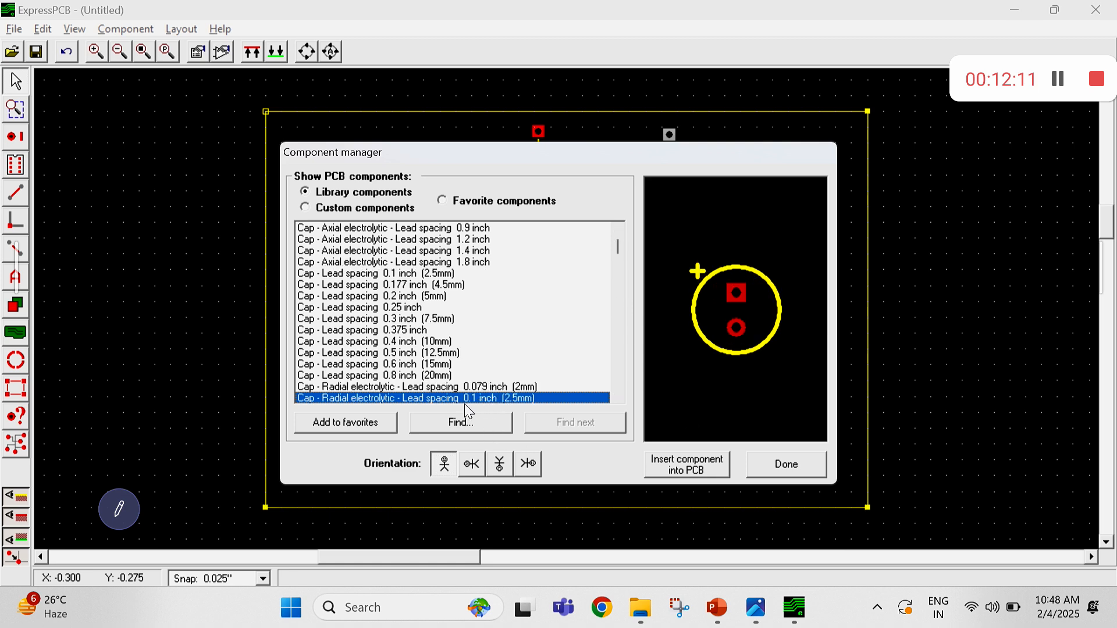
left_click(659, 466)
left_click(566, 309)
left_click_drag(609, 302, 676, 295)
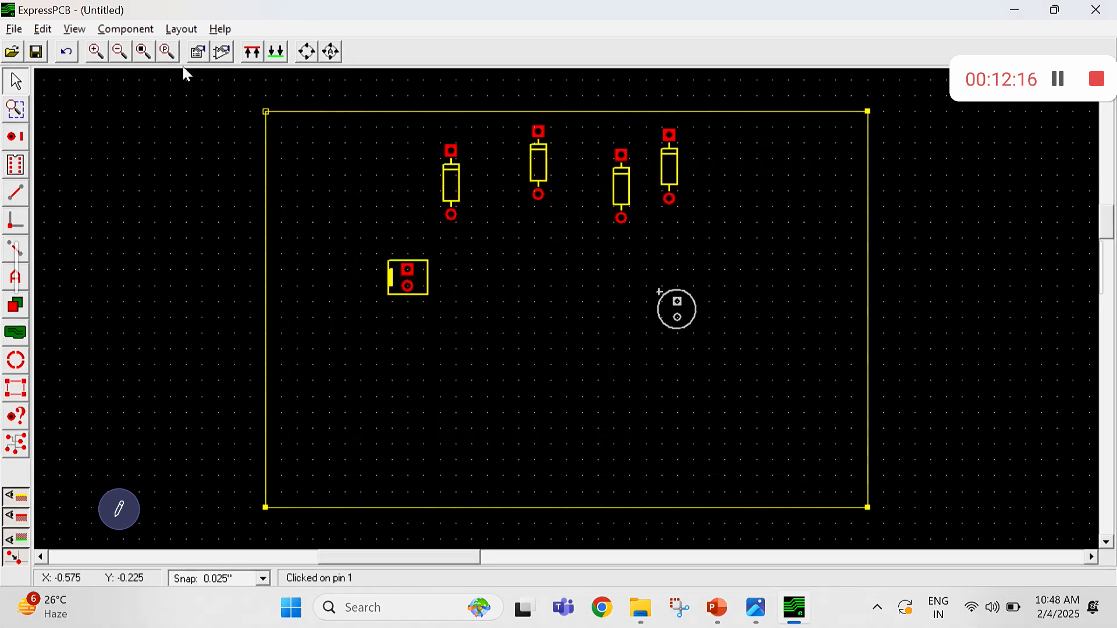
Insert a radial electrolytic capacitor with 0.2 inch (5mm) lead spacing and place it just right of the connector
left_click(221, 56)
key("Down")
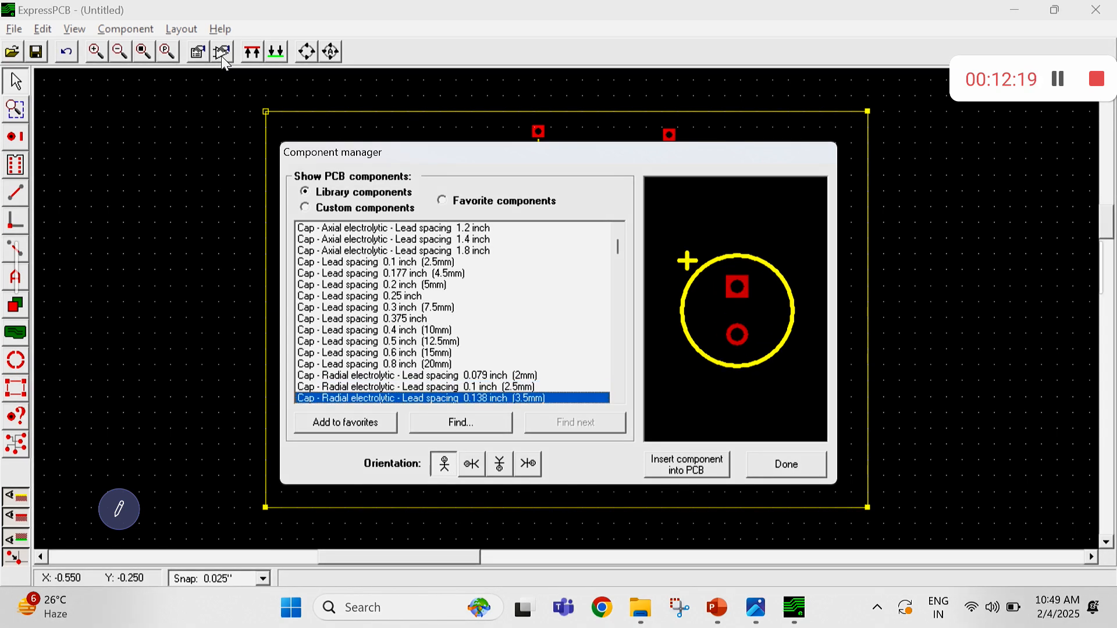
key("Down")
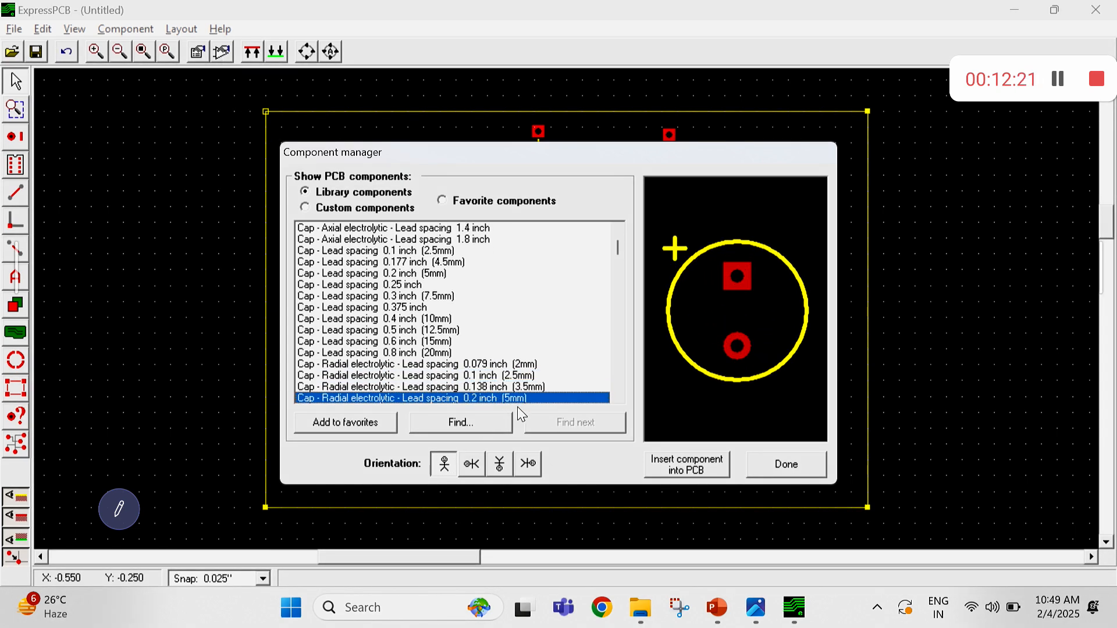
left_click(686, 465)
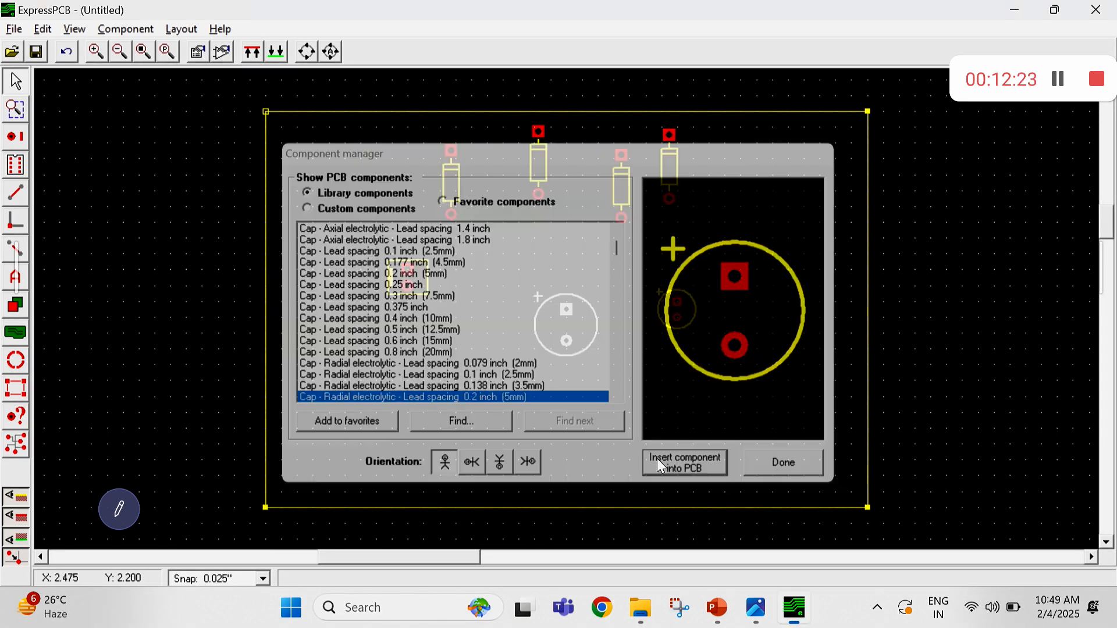
left_click_drag(564, 308, 486, 300)
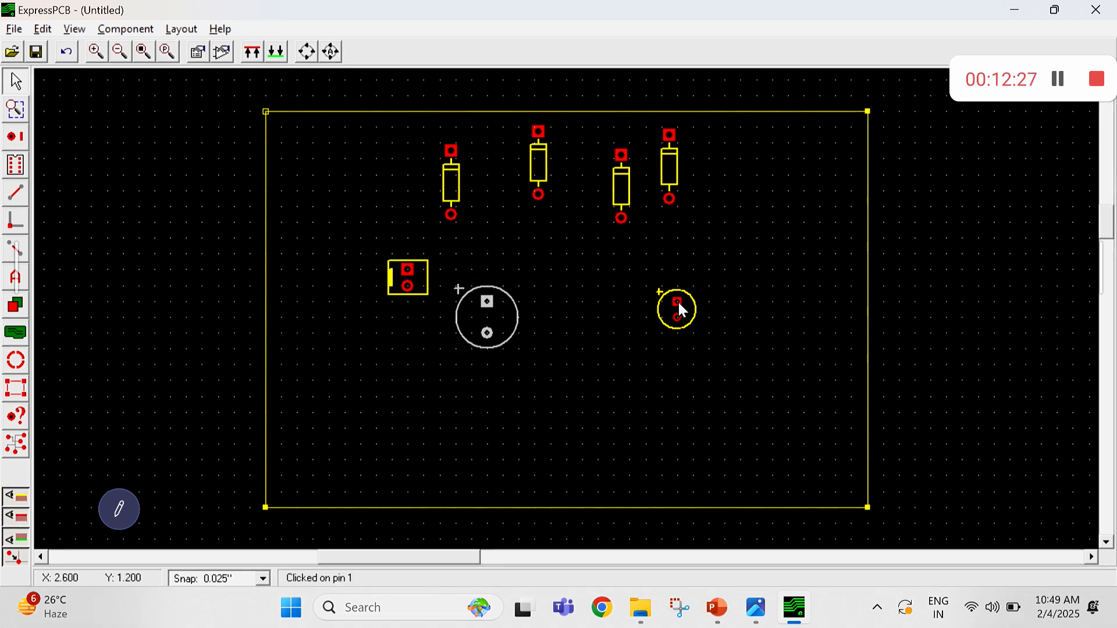
left_click(698, 424)
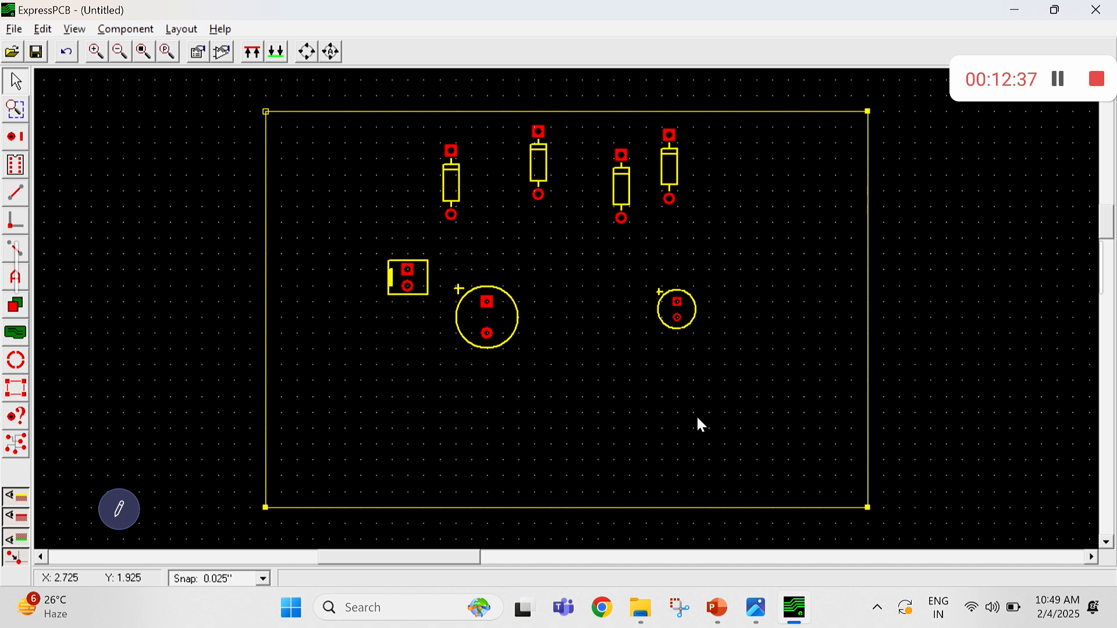
Check the schematic, insert a 0.25 watt resistor with 0.4 inch lead spacing, and place it right of the diode row
key("alt+Tab")
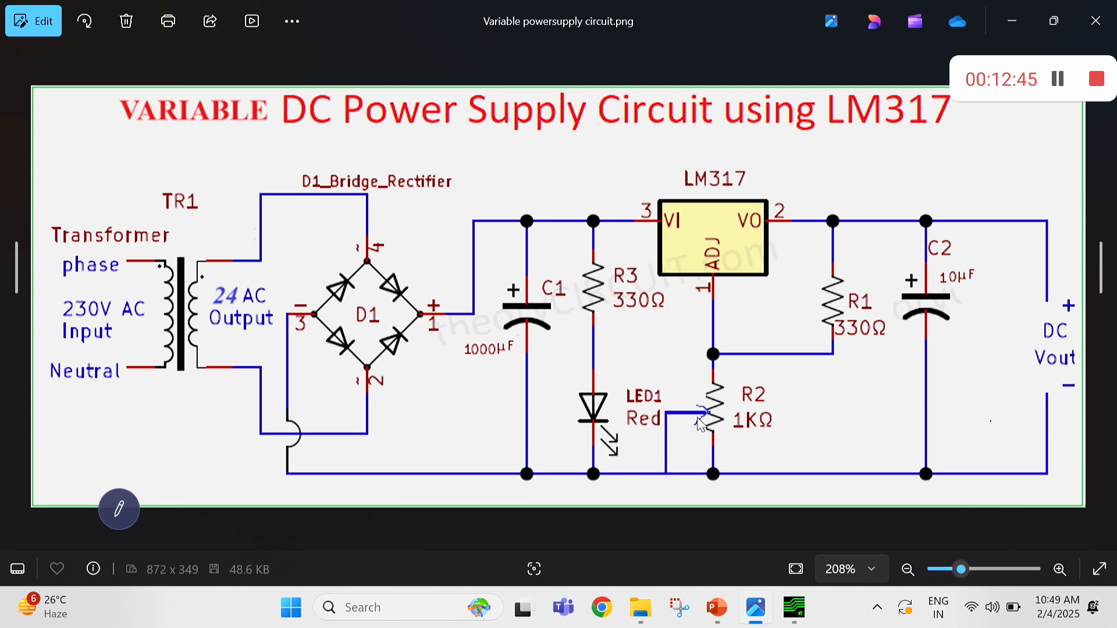
key("alt+Tab")
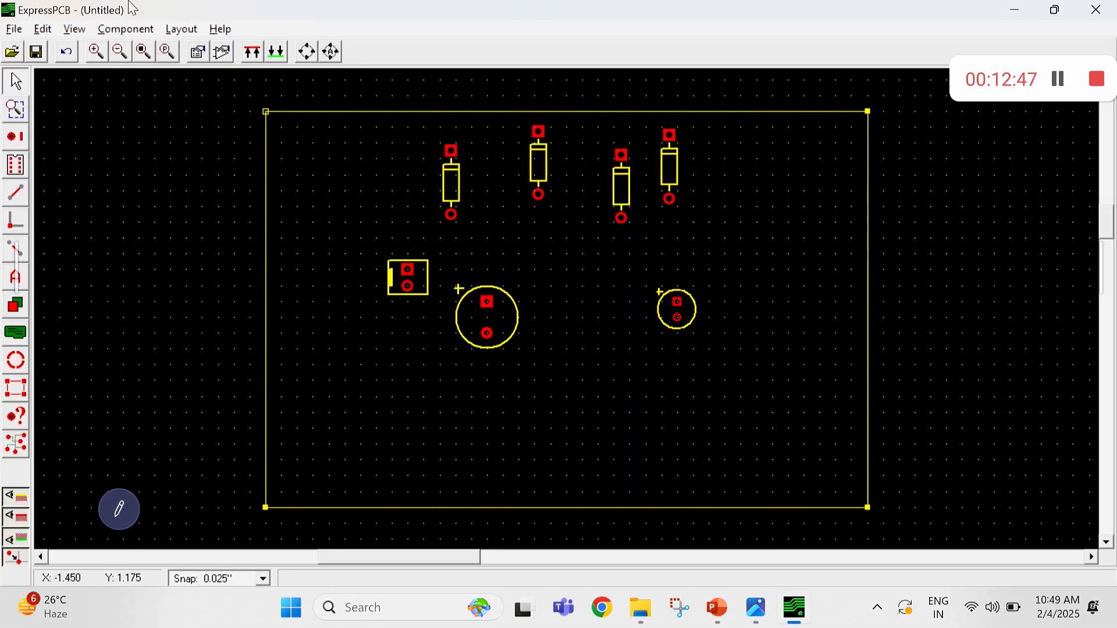
left_click(220, 56)
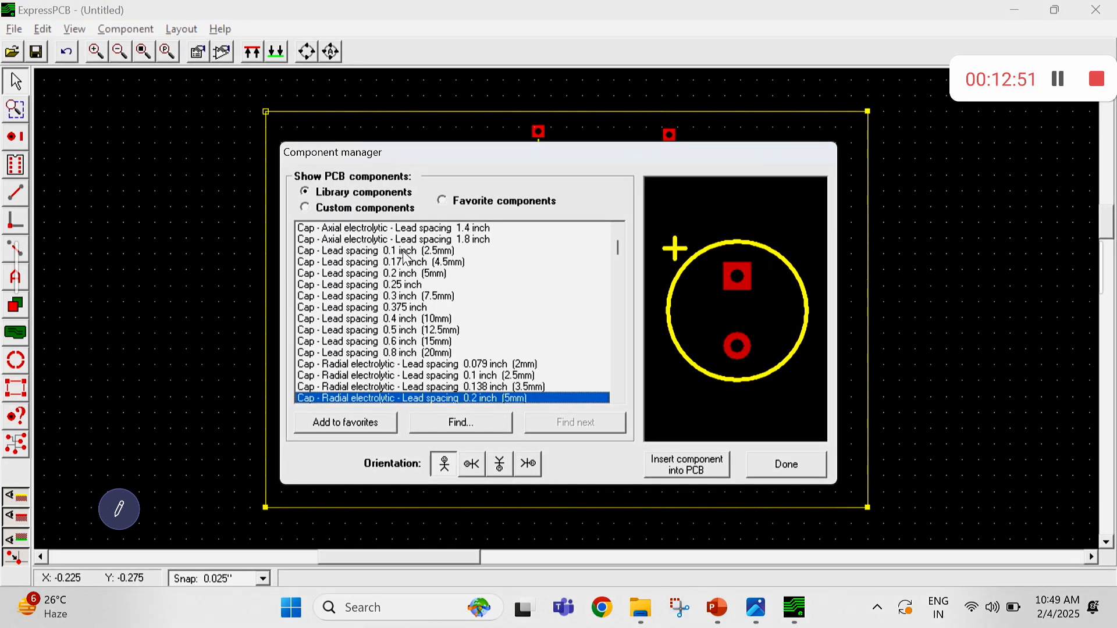
left_click(348, 300)
key("r")
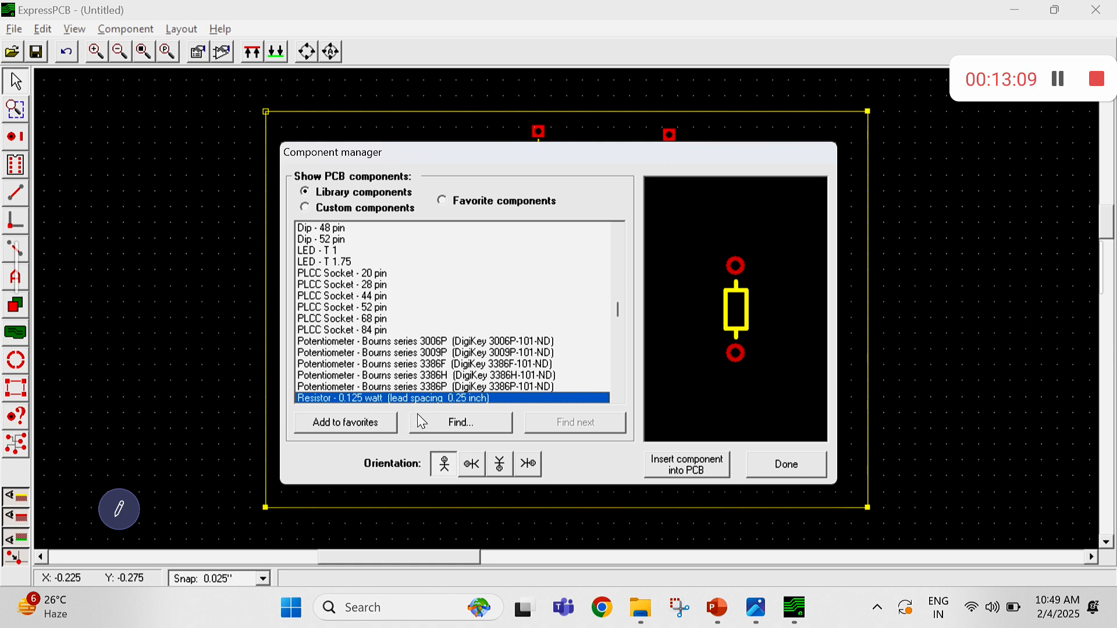
key("Down")
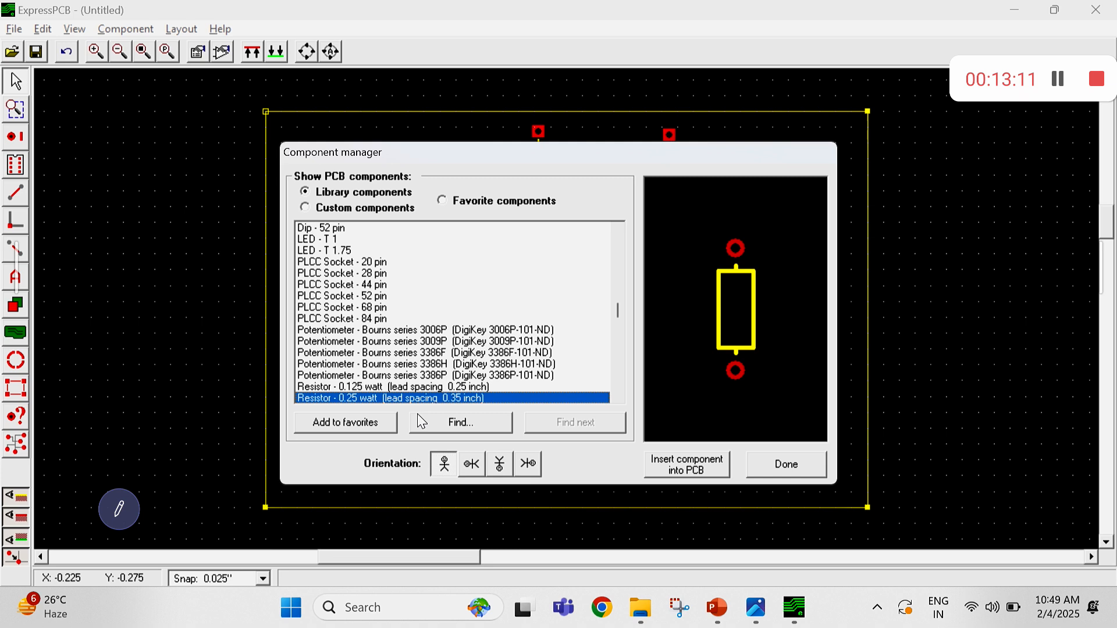
key("Down")
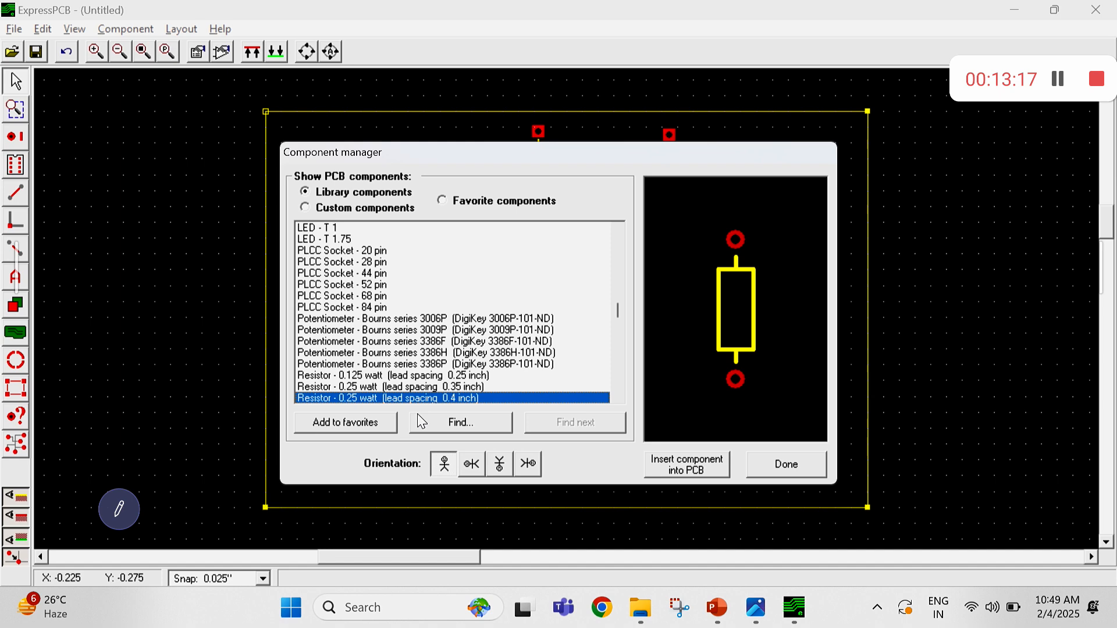
left_click(689, 465)
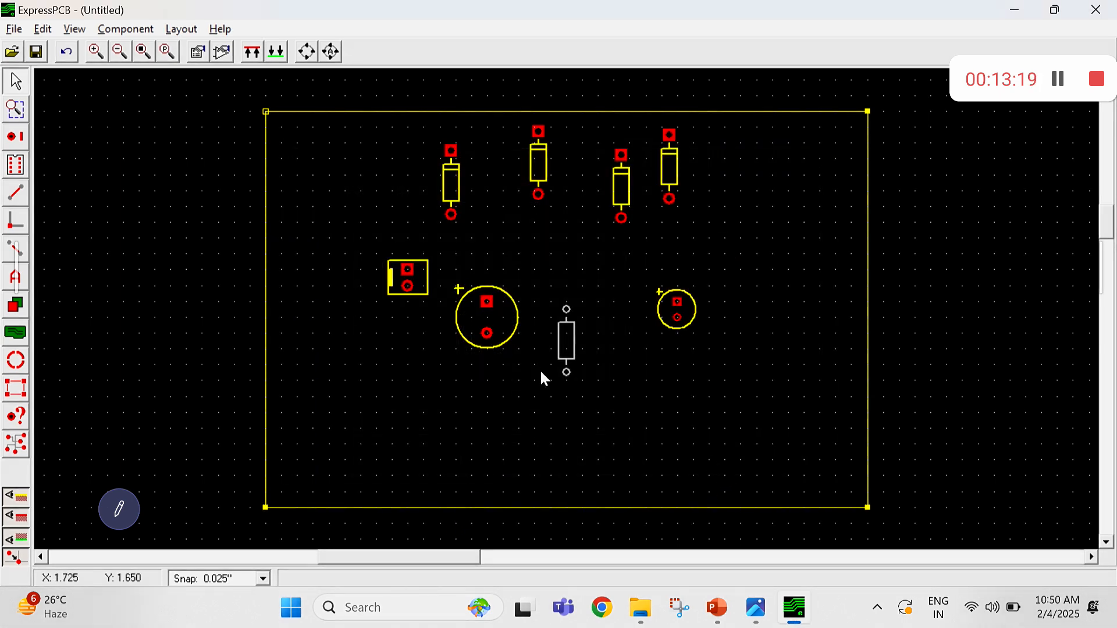
left_click(565, 372)
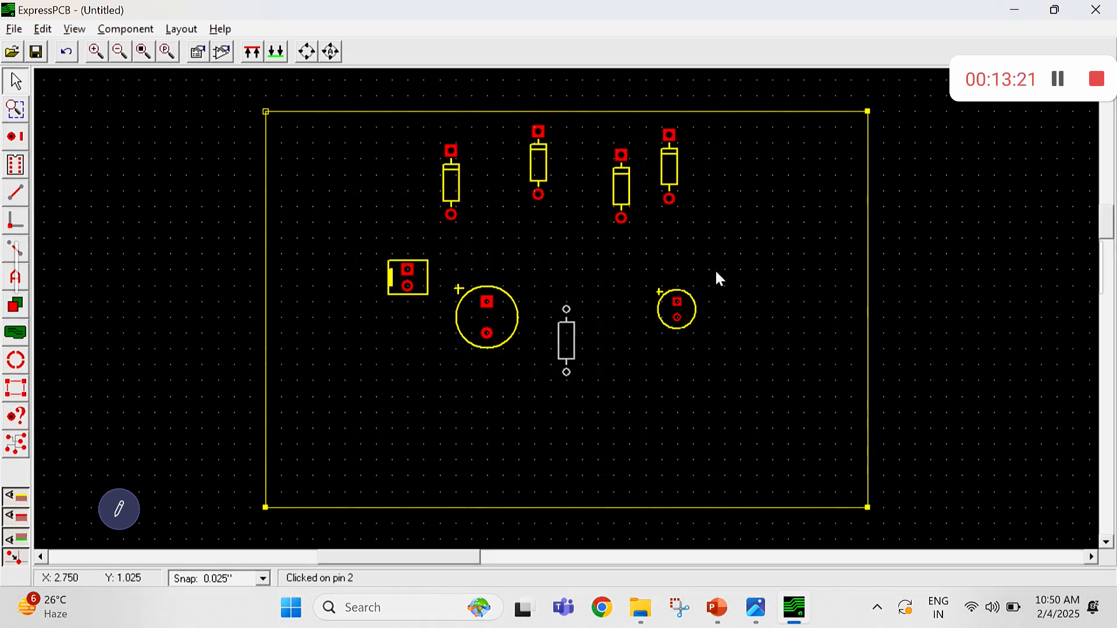
left_click_drag(717, 274, 744, 247)
Insert the LED - T 1 component and place it between the right-hand diodes and the smaller capacitor
left_click(218, 54)
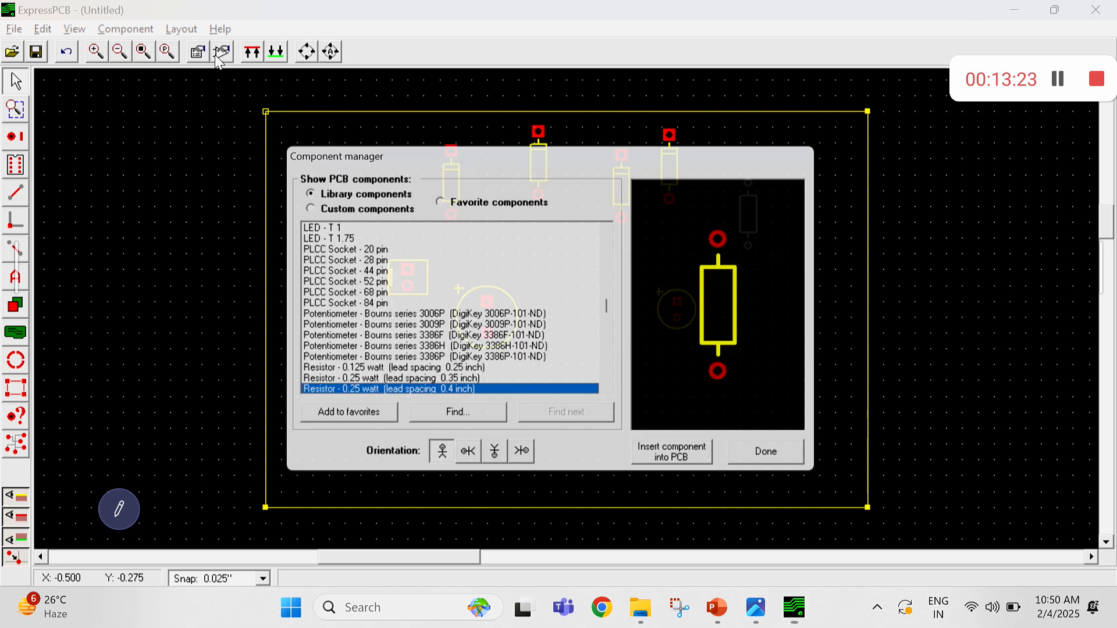
key("l")
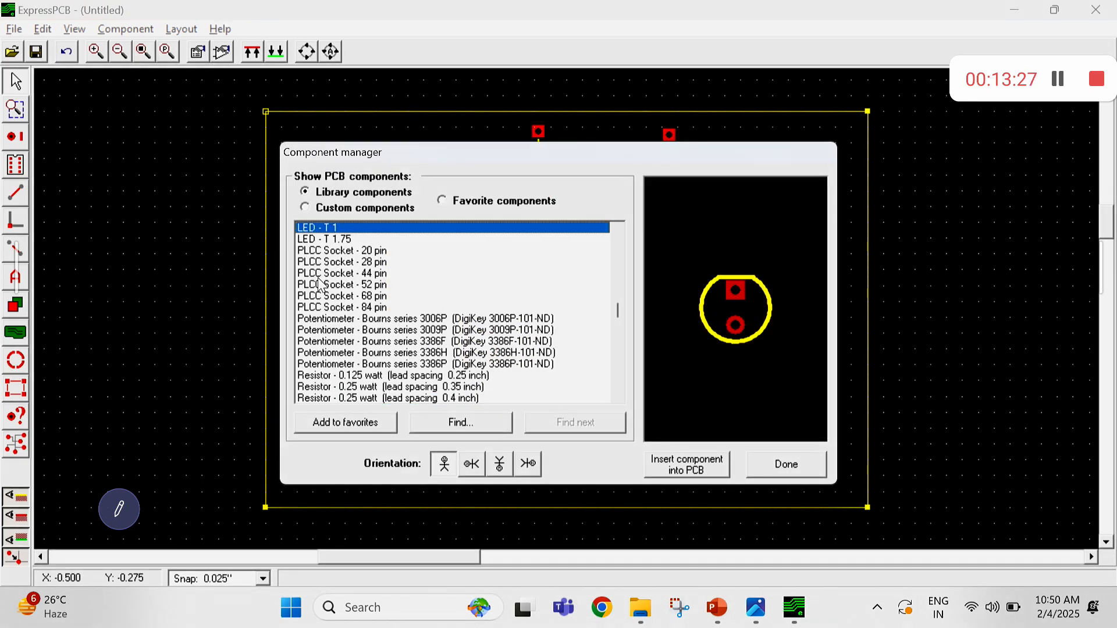
left_click(338, 250)
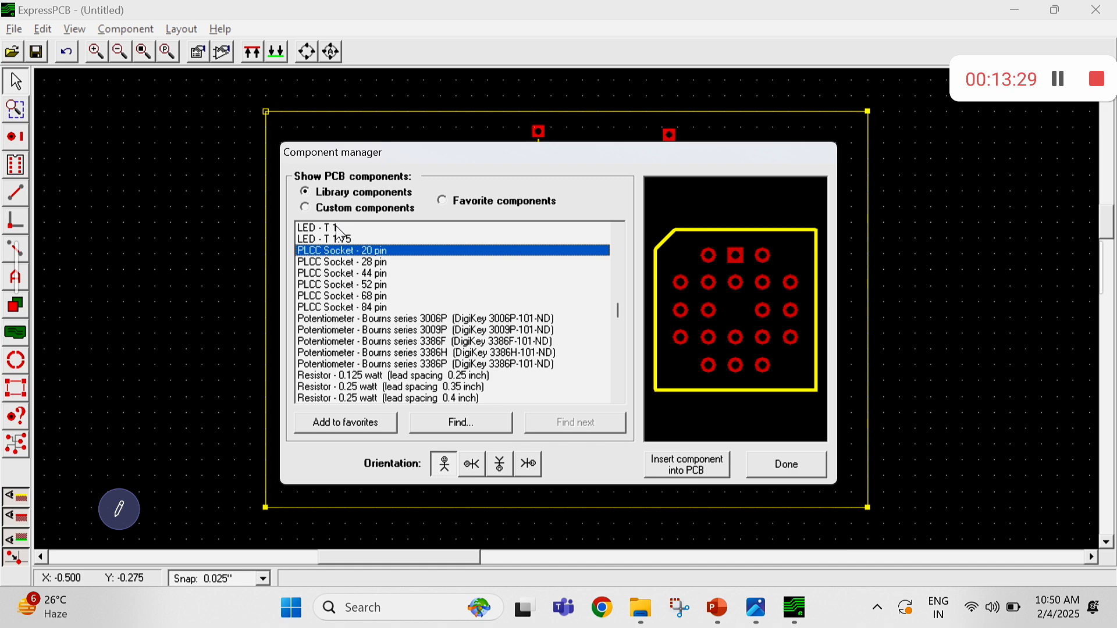
left_click(338, 228)
left_click(669, 467)
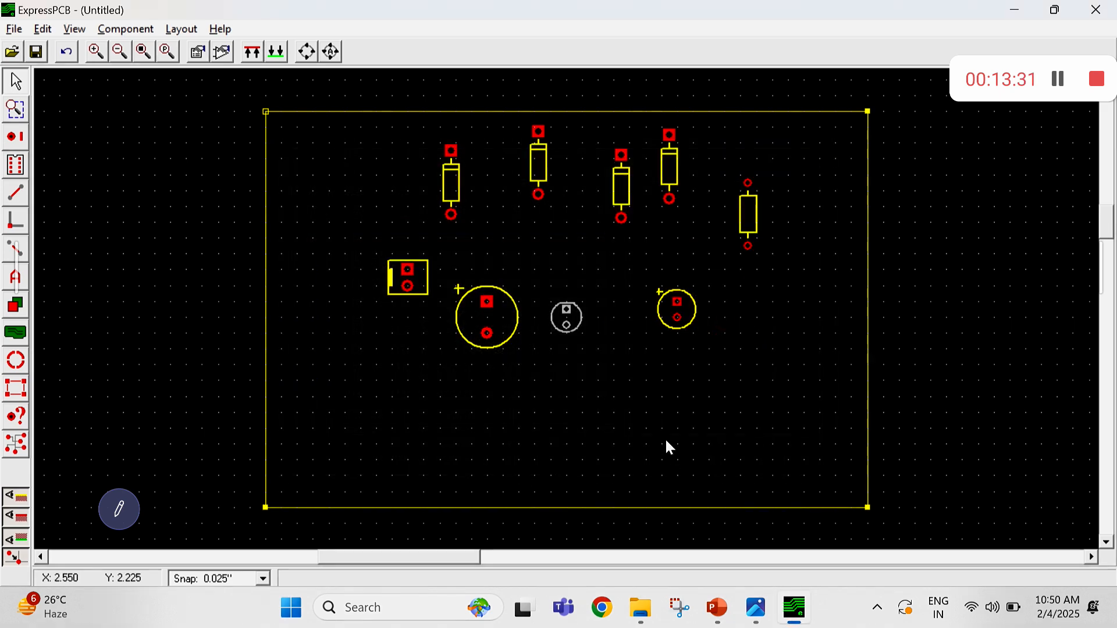
left_click(566, 313)
left_click_drag(568, 317, 641, 244)
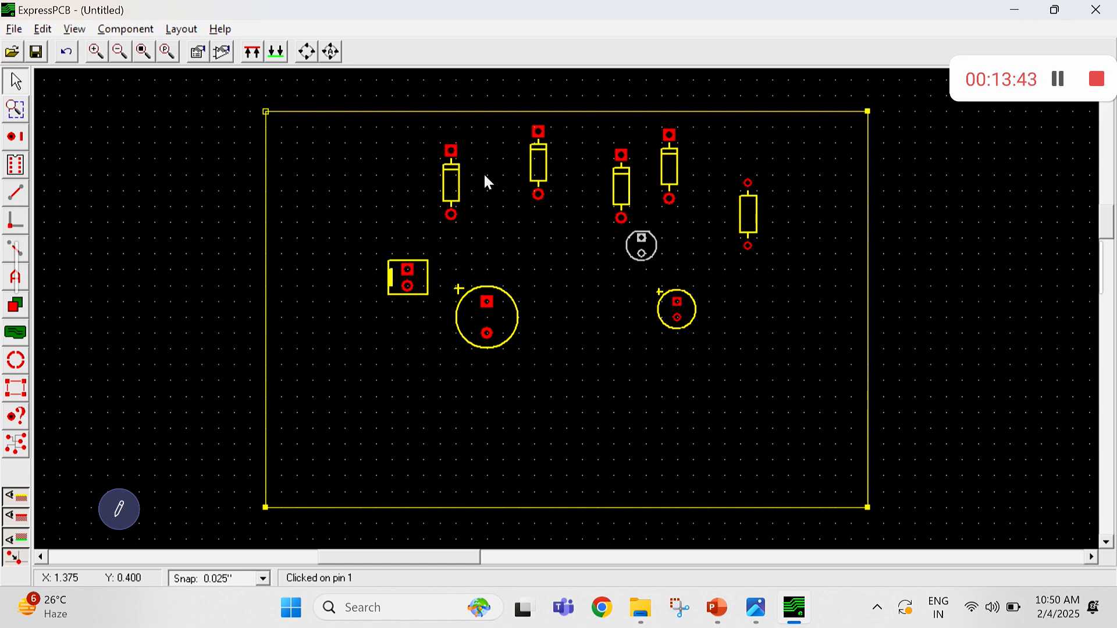
Check the schematic for the voltage regulator and search the component library for "317"
key("alt+Tab")
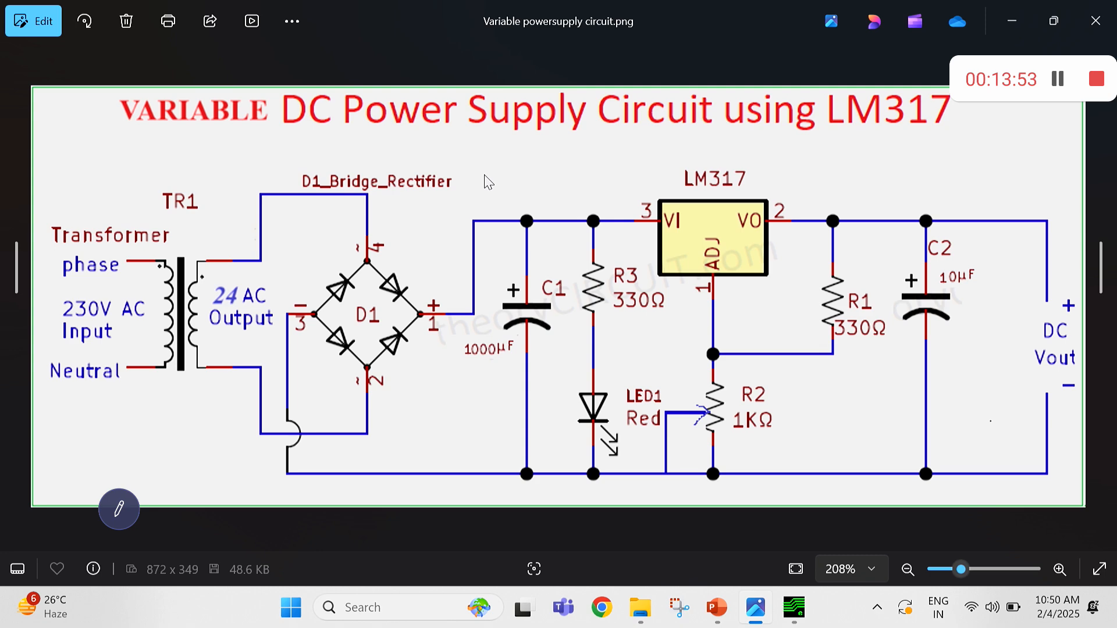
key("alt+Tab")
left_click(219, 55)
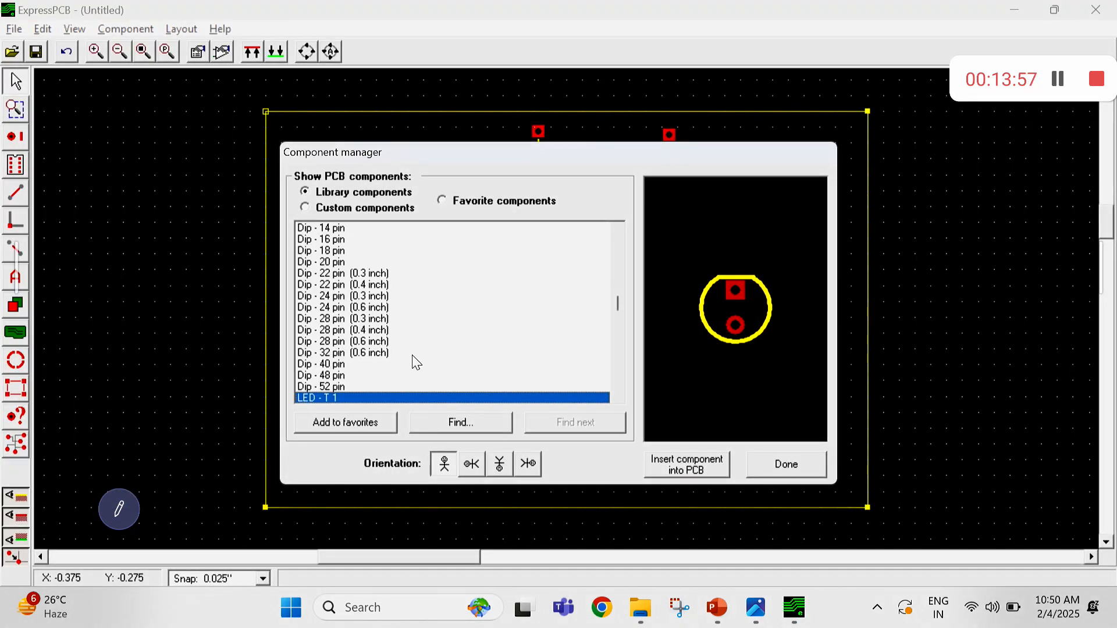
left_click(446, 425)
type("317")
key("Return")
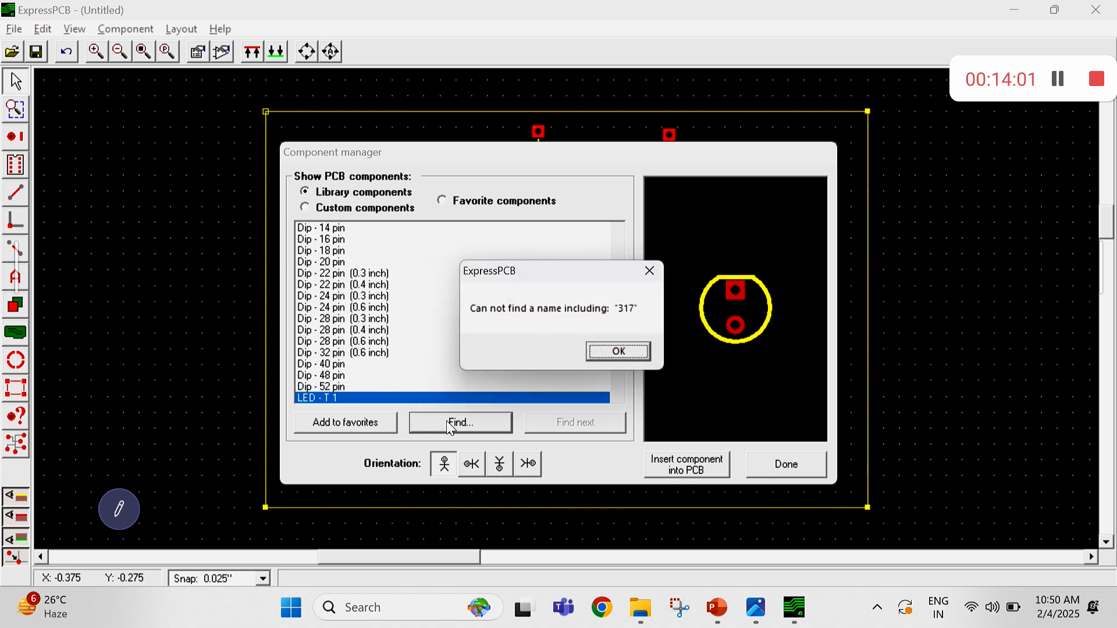
key("Return")
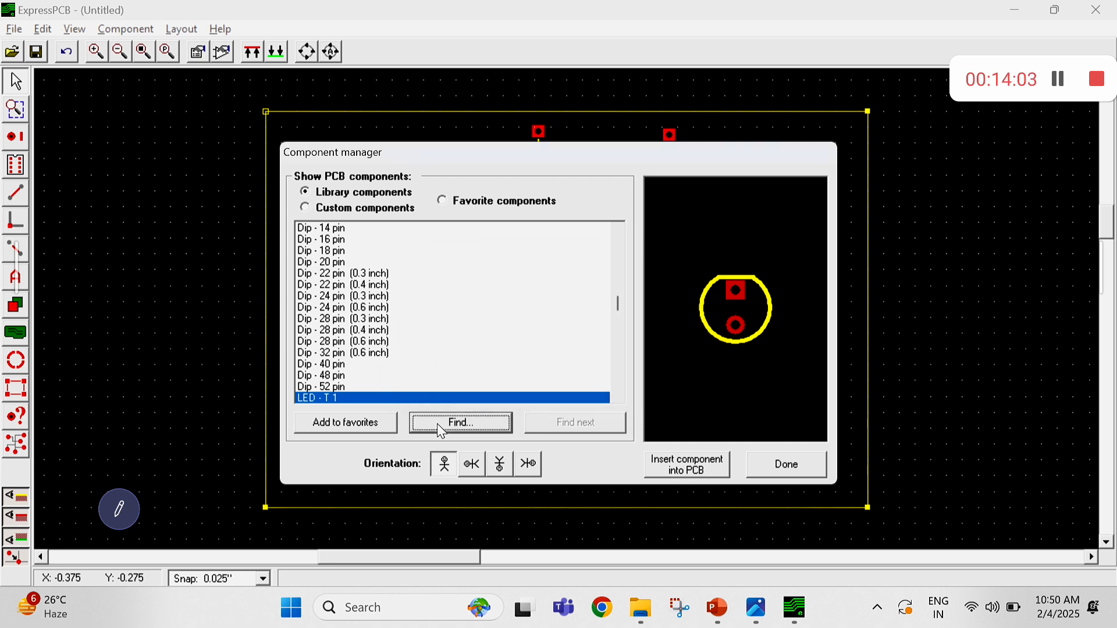
Search the component library for "7805" to select a TO-220 regulator package
left_click(438, 423)
type("7805")
left_click(510, 348)
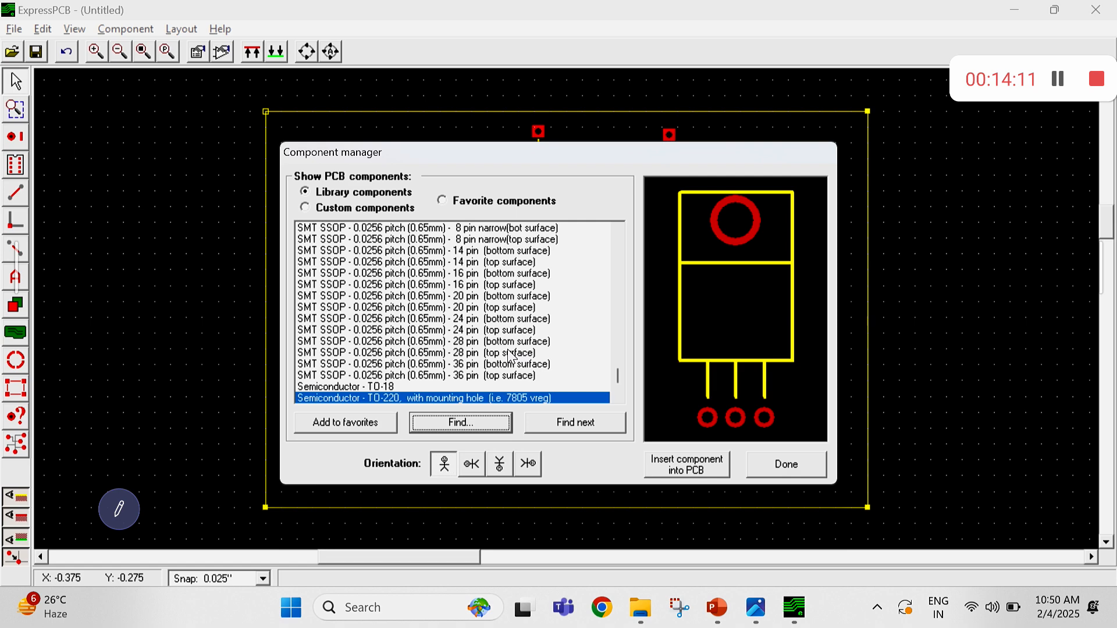
Switch to Google Chrome, open a maximized browser profile, and search the web for "IC317"
left_click(602, 607)
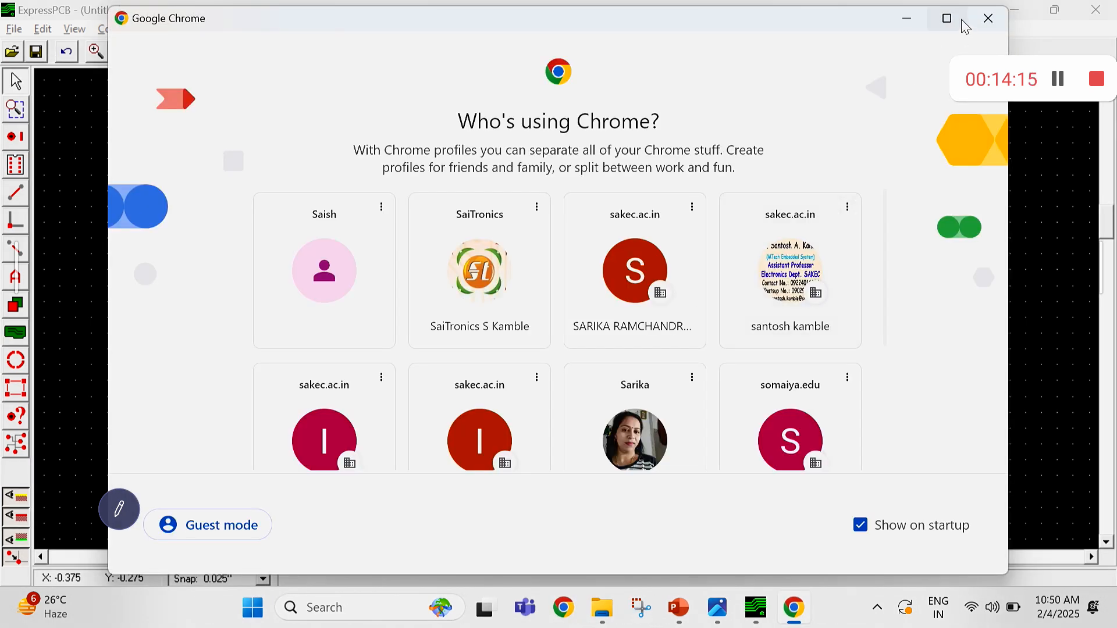
left_click(951, 18)
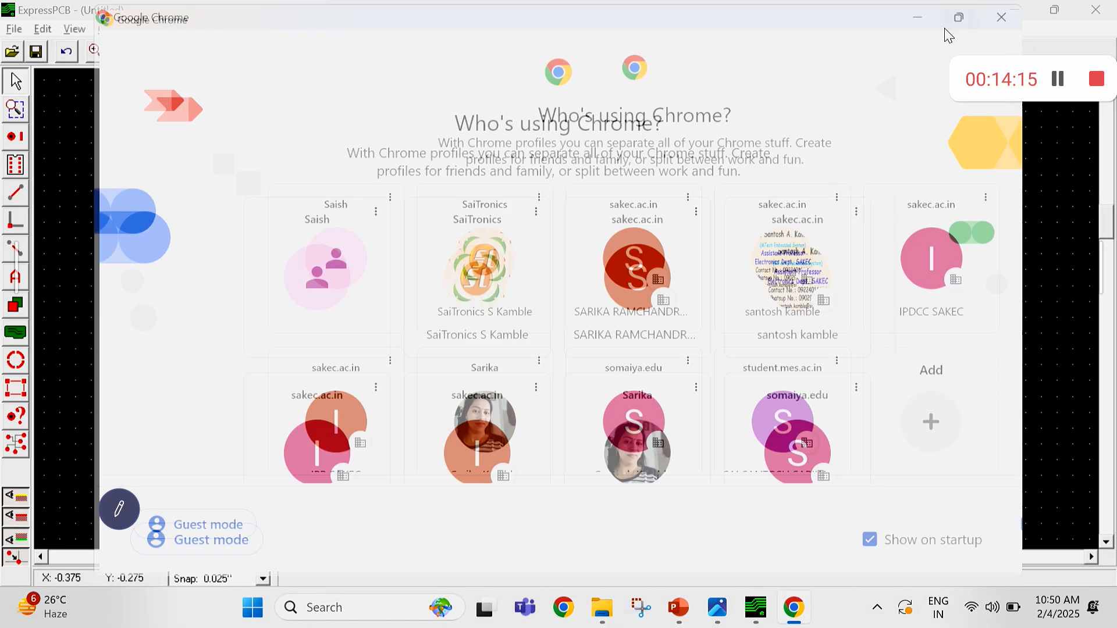
left_click(724, 247)
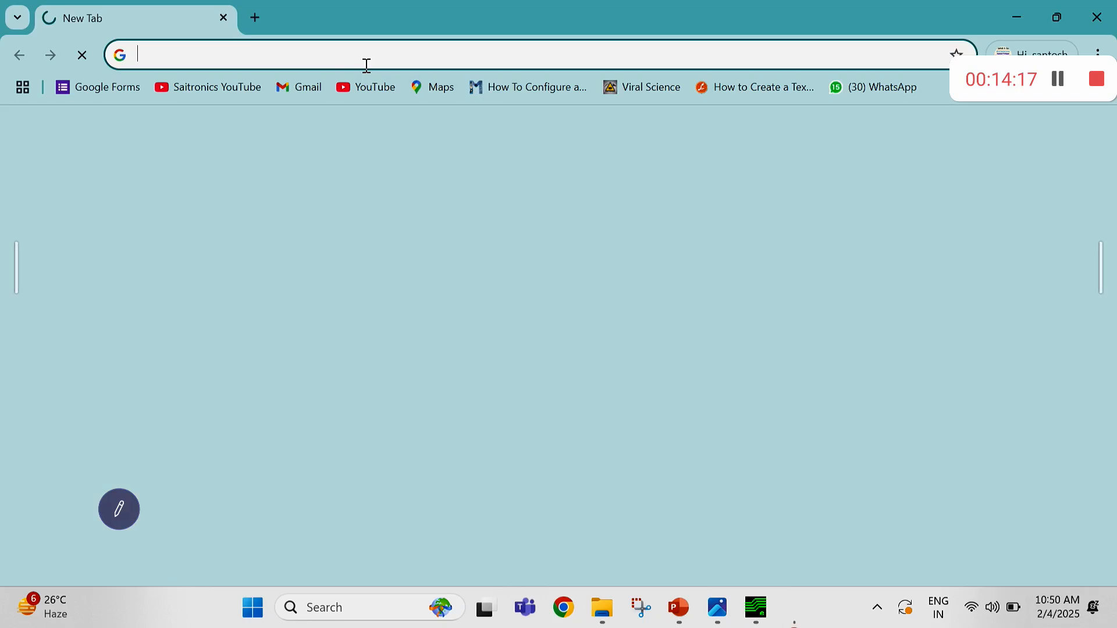
left_click(367, 50)
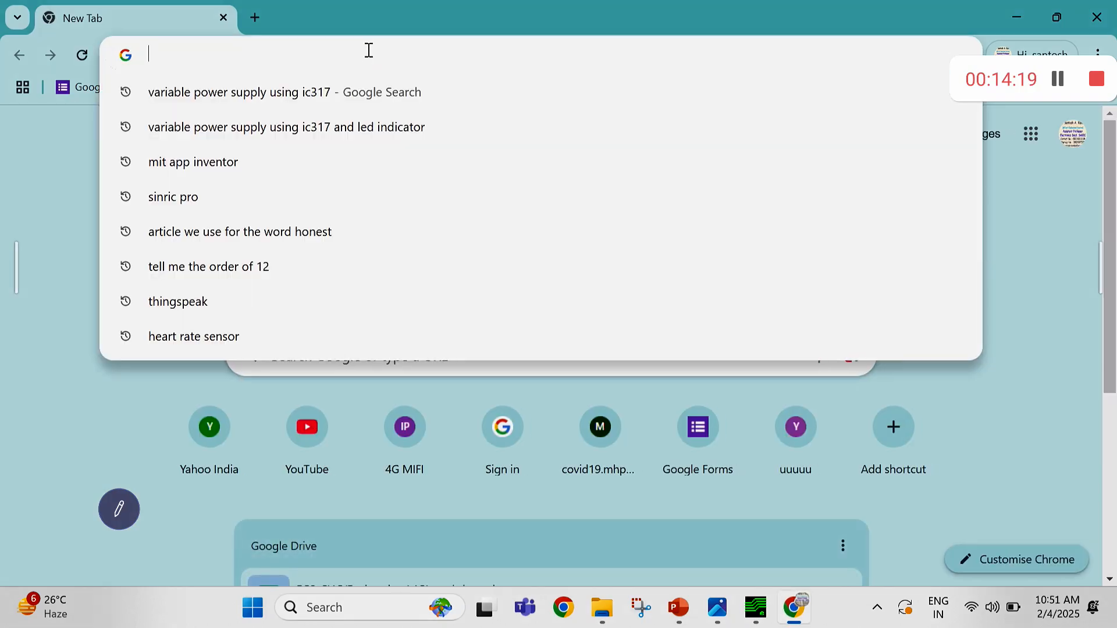
type("IC317")
key("Return")
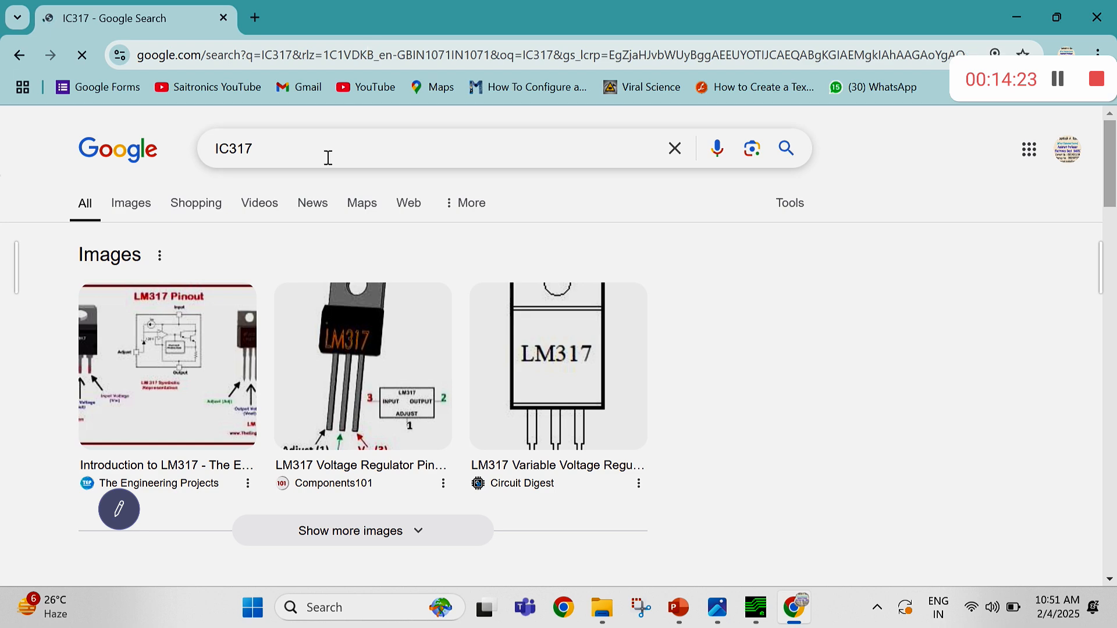
Compare the web image results for IC317 with those for "ic7805", searched in a new tab
left_click(125, 207)
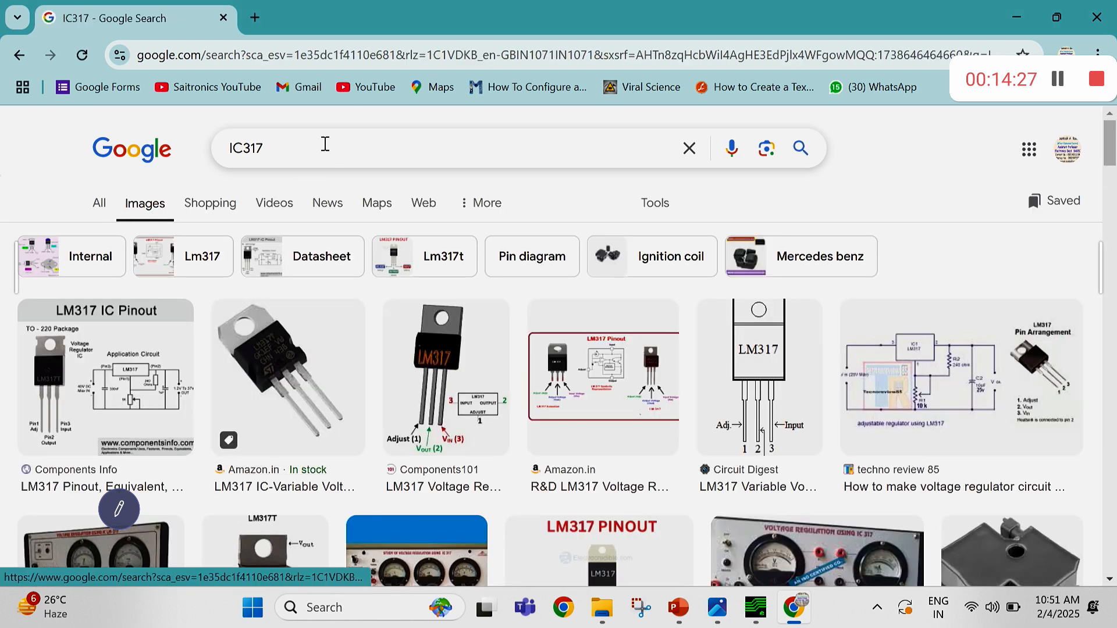
left_click(327, 136)
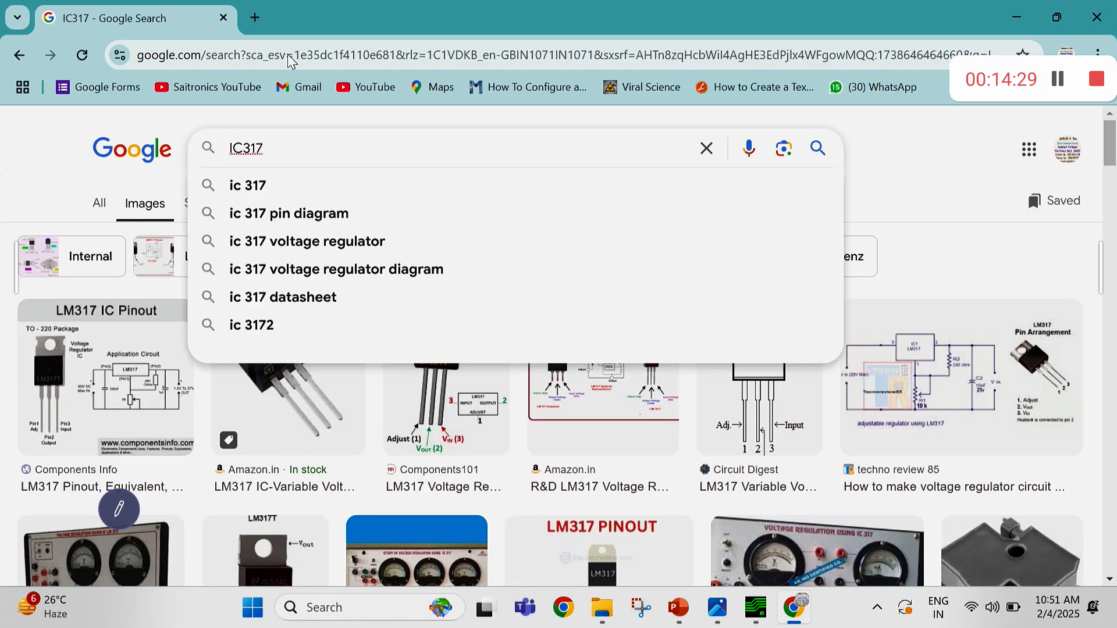
left_click(254, 16)
type("ic78")
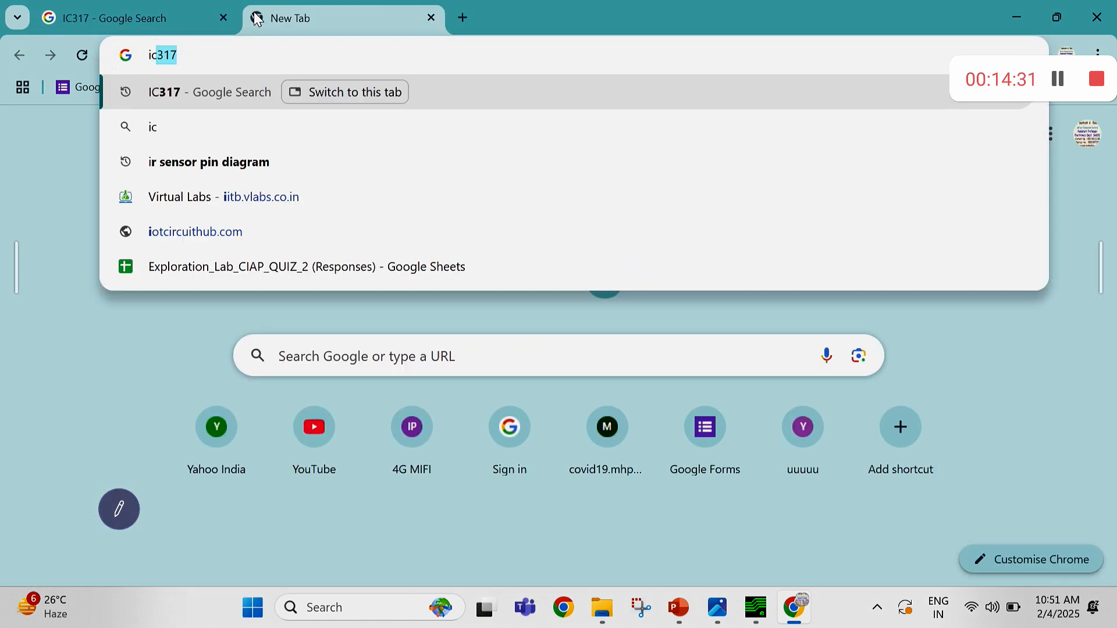
type("05")
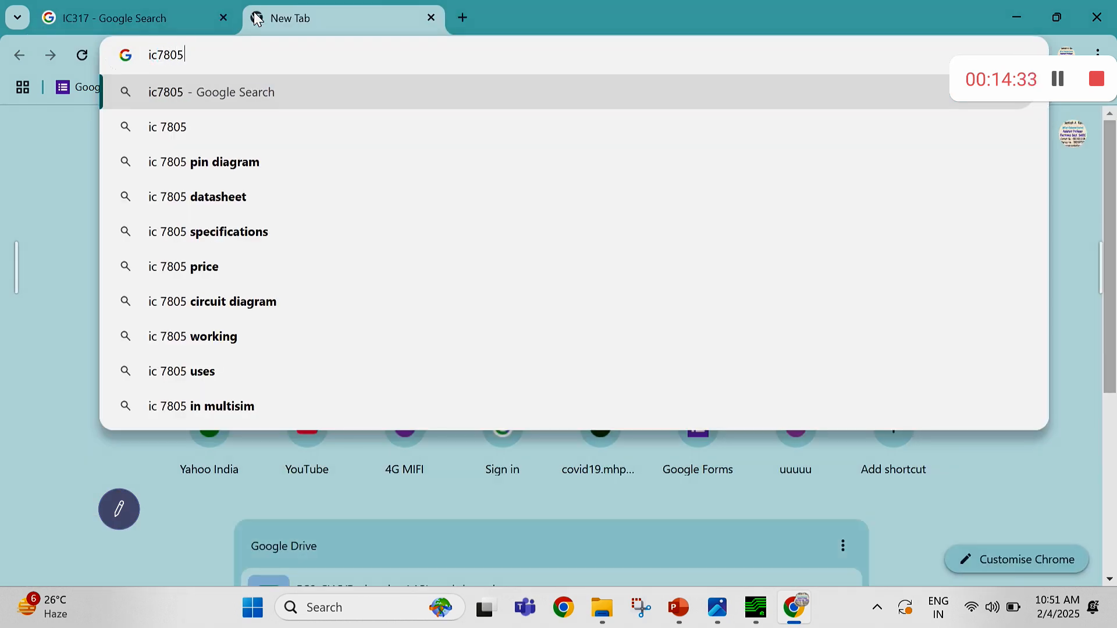
key("Return")
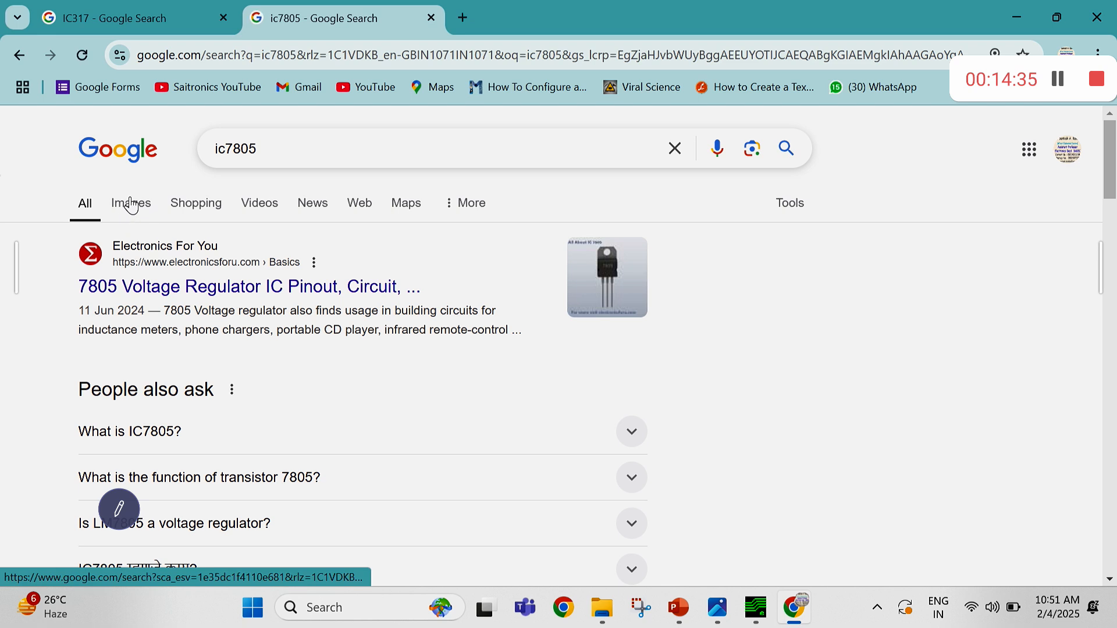
left_click(131, 204)
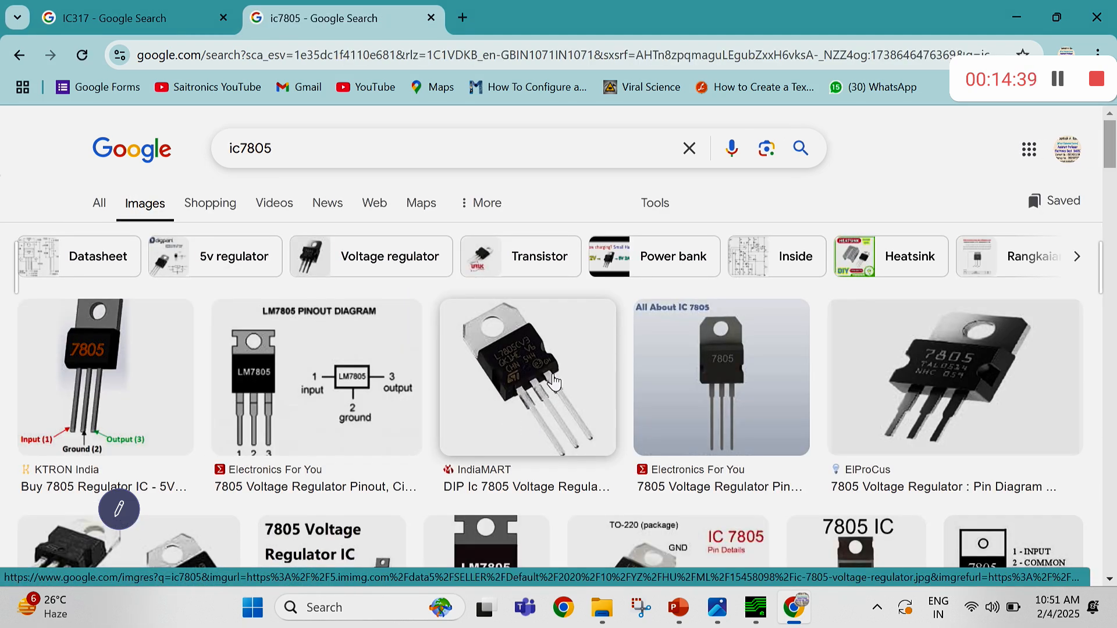
left_click(129, 18)
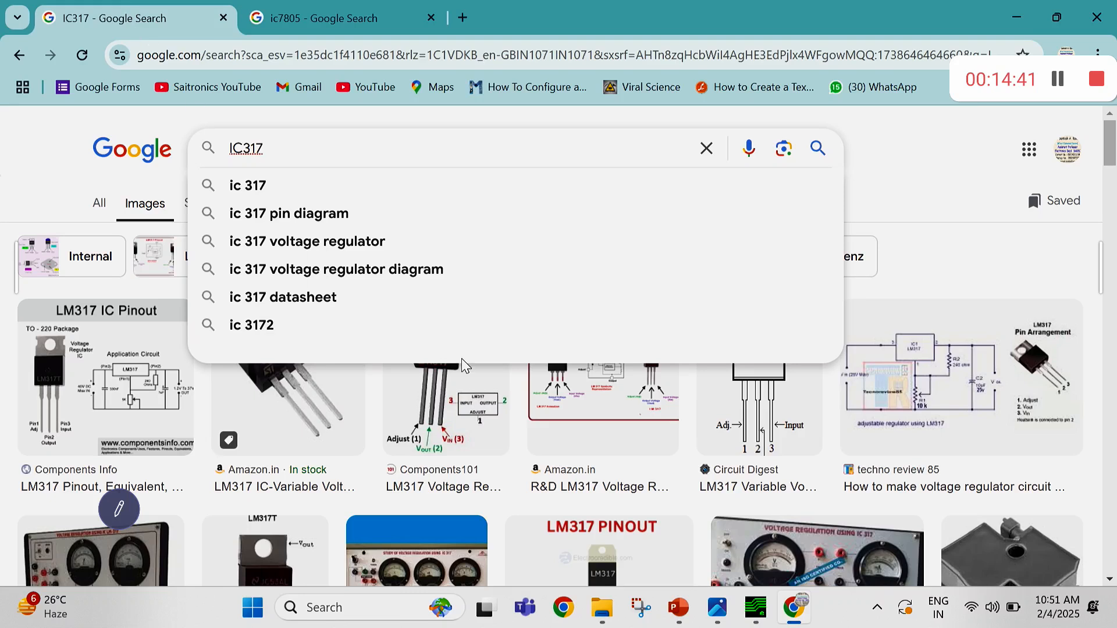
left_click(993, 244)
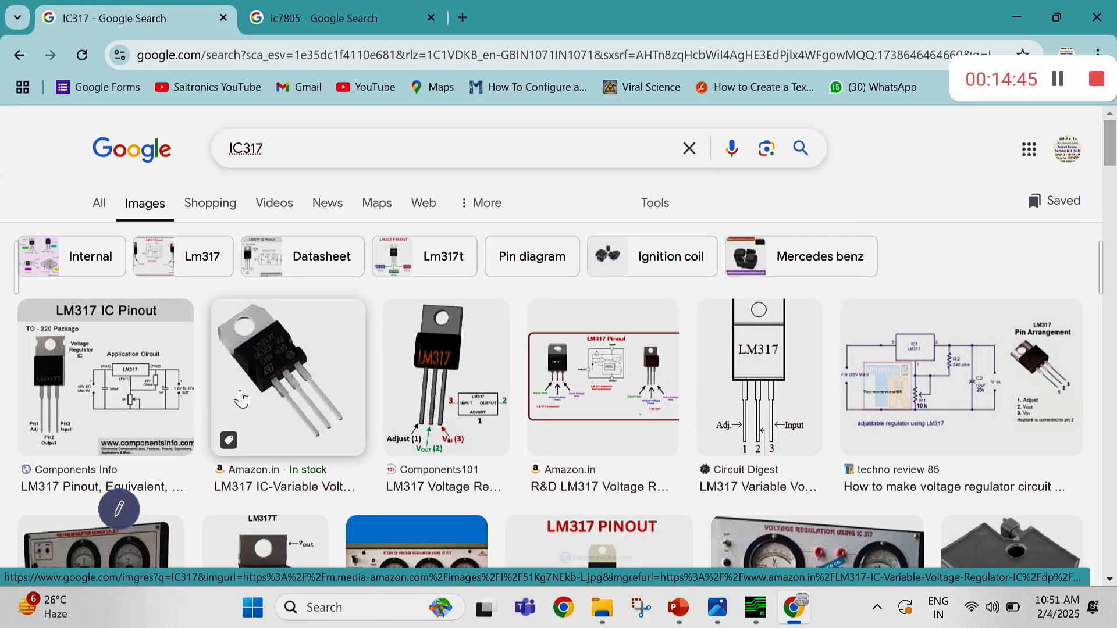
Switch to ExpressPCB, preview the TO-18 and TO-220 packages, and select Semiconductor - TO-220, without mounting hole
left_click(755, 608)
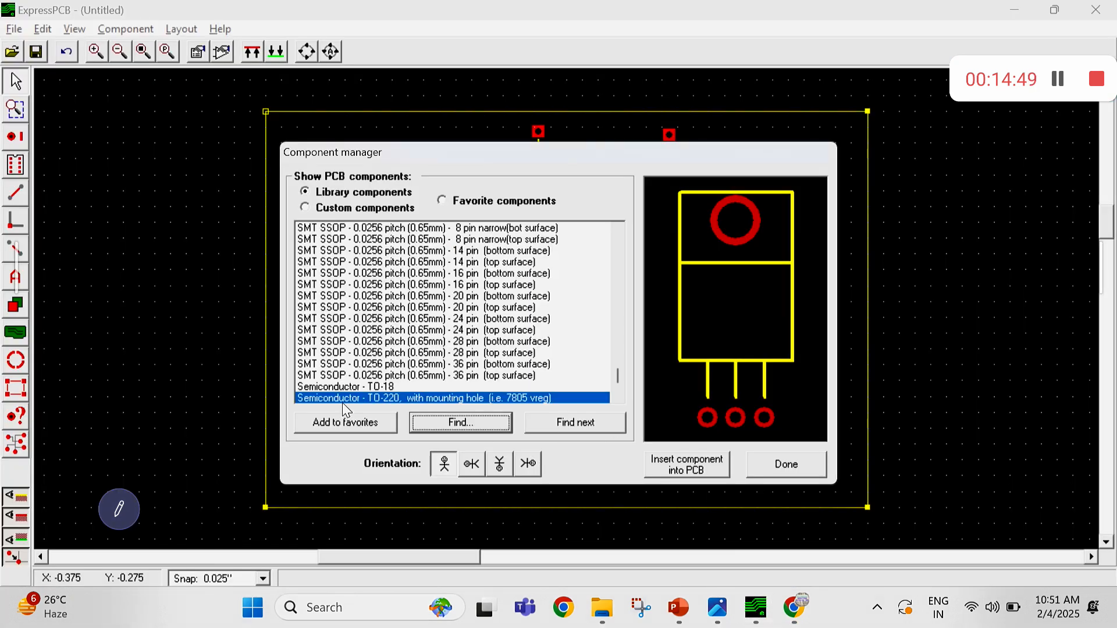
key("Tab")
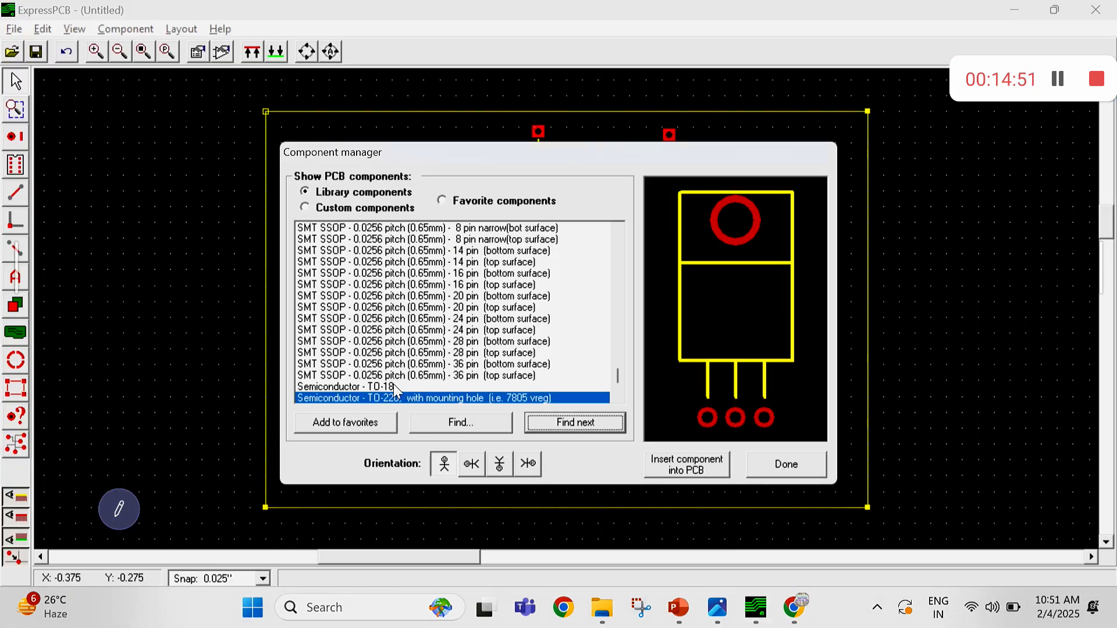
left_click(333, 388)
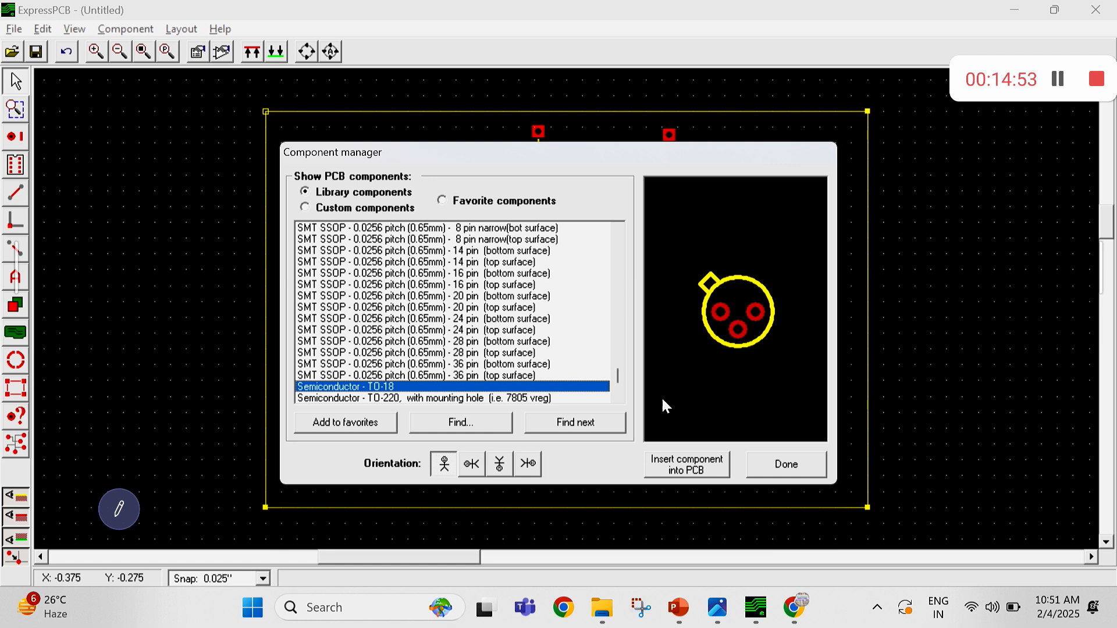
left_click(540, 399)
key("Down")
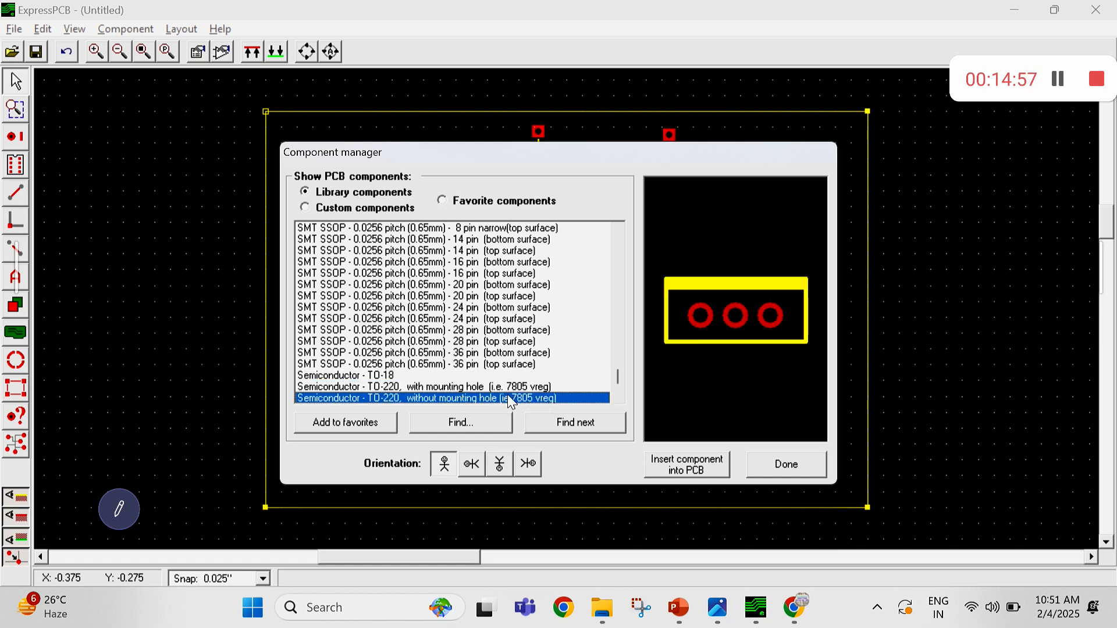
left_click(457, 387)
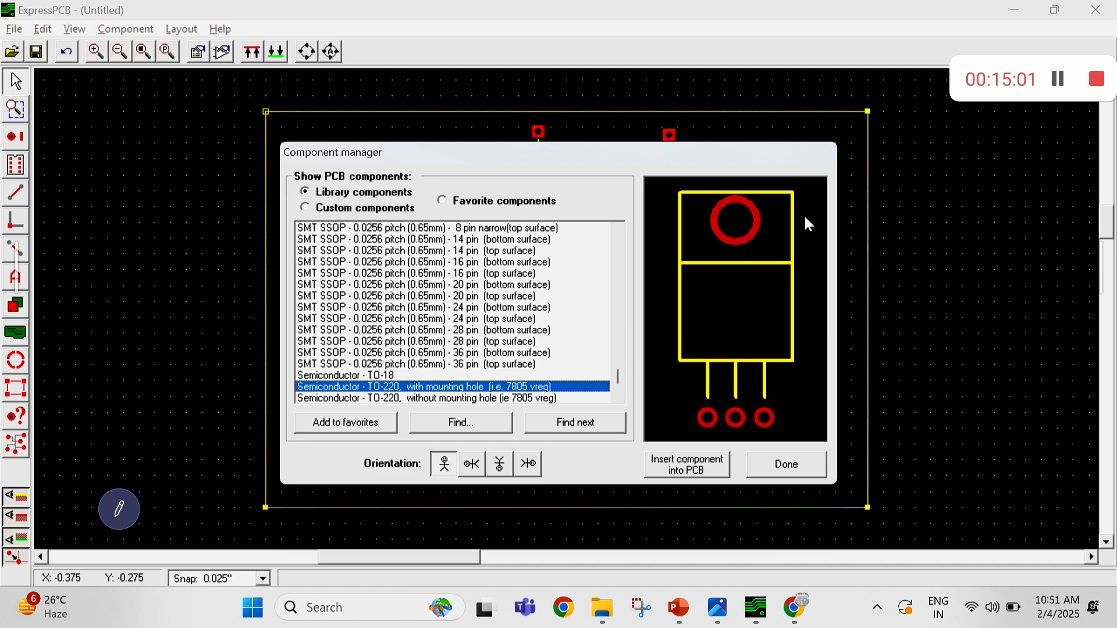
left_click(528, 398)
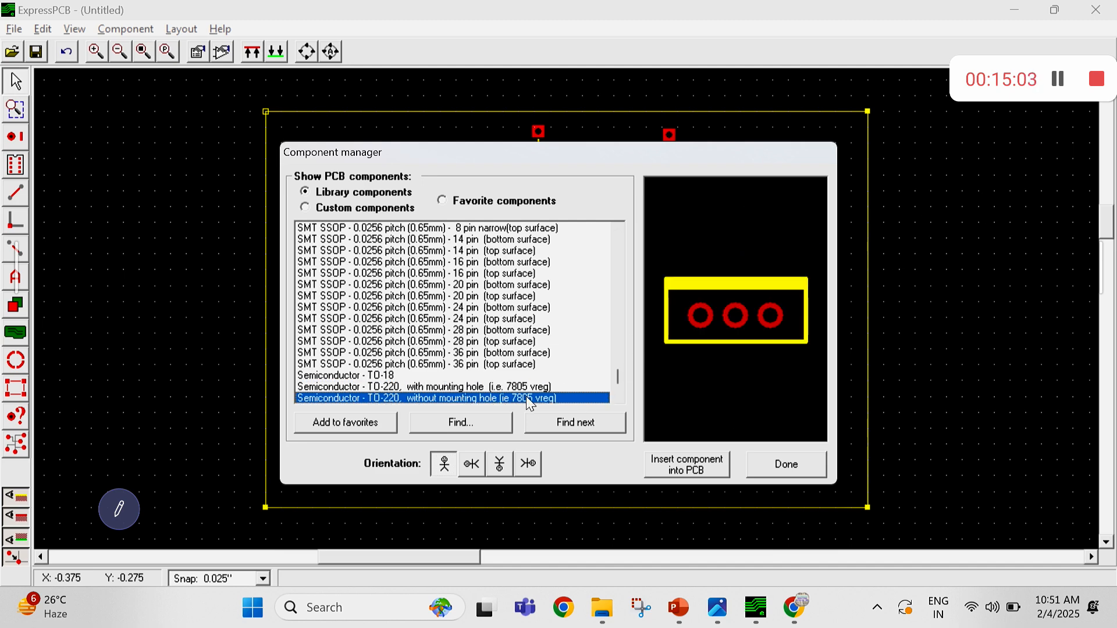
Recheck the LM317 images in Chrome, then in ExpressPCB insert the selected TO-220 component and place it below and between the two capacitors
left_click(795, 608)
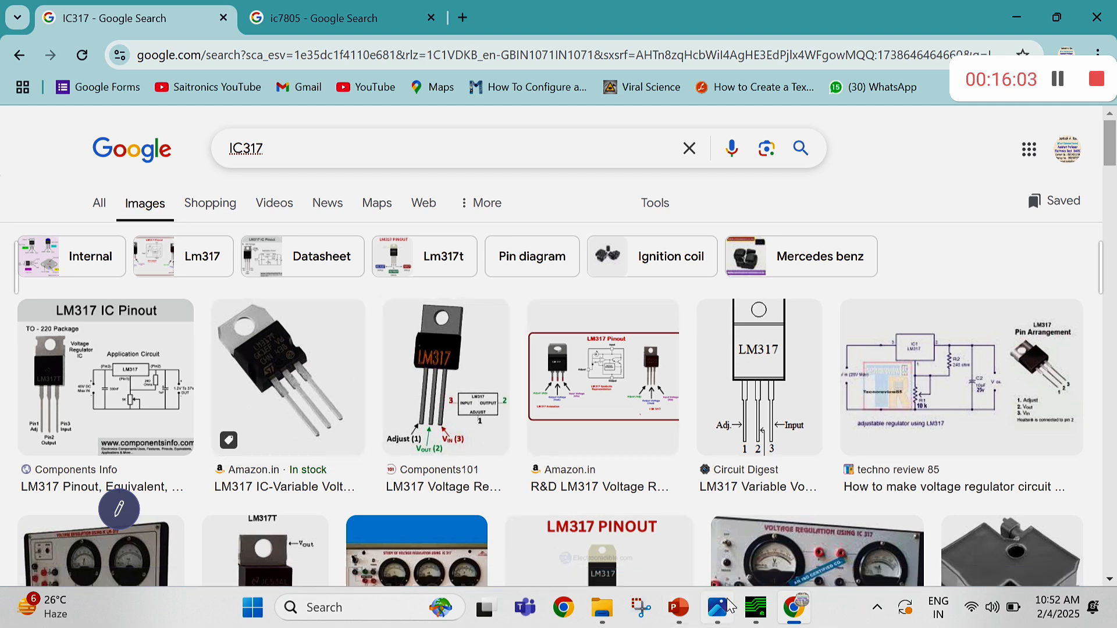
left_click(755, 608)
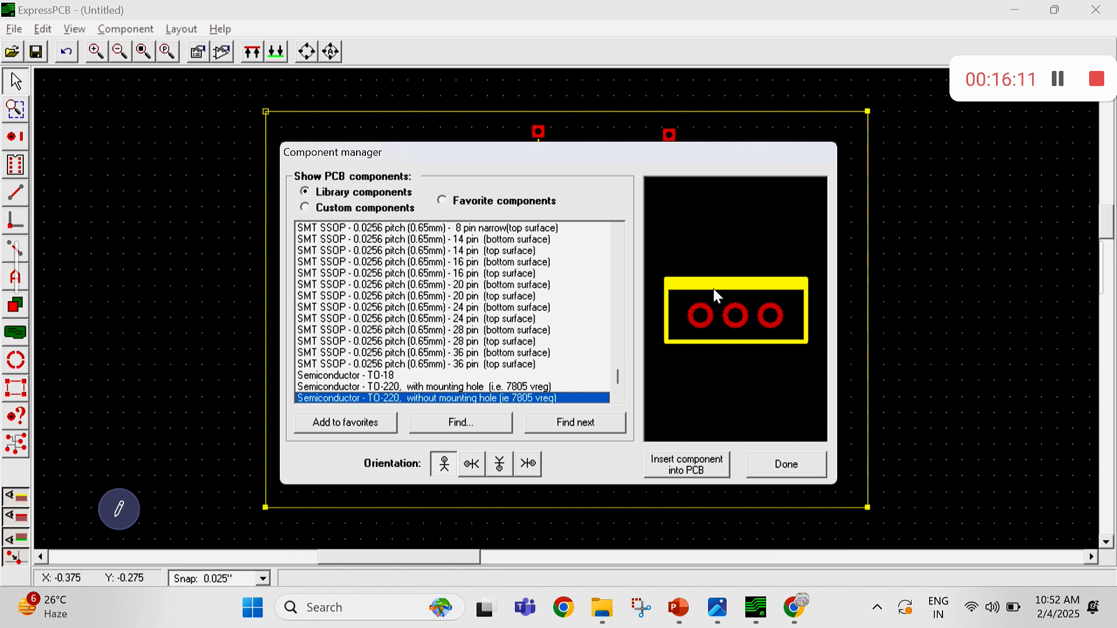
left_click(682, 463)
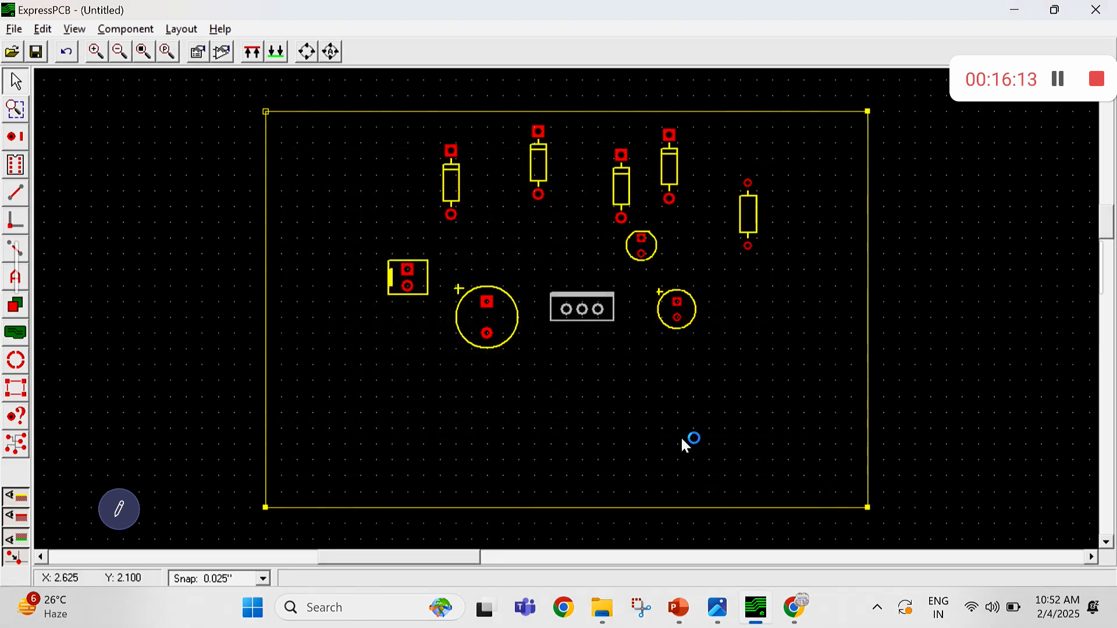
left_click_drag(585, 294, 592, 350)
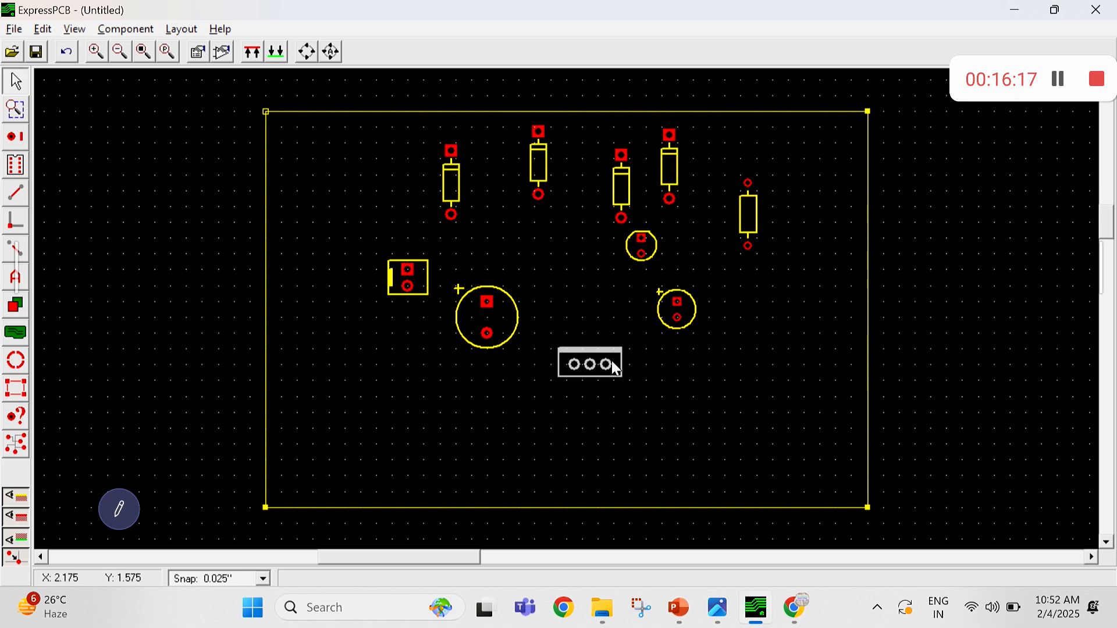
Switch to the circuit schematic and check which resistors connect to the LM317
key("alt+Tab")
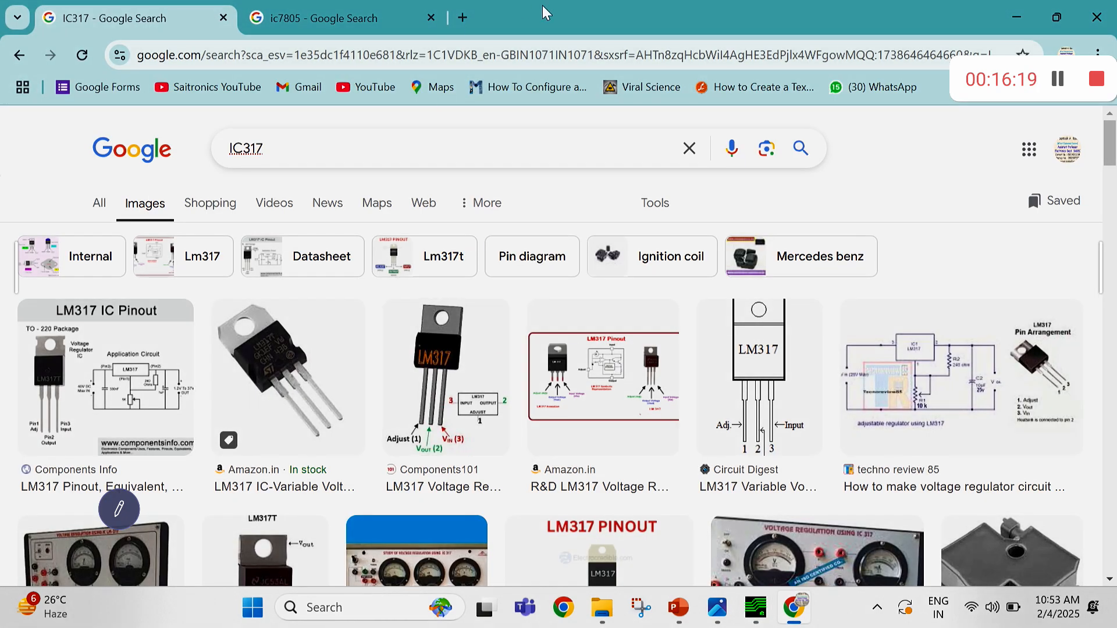
key("alt+Tab")
key("alt+Tab")
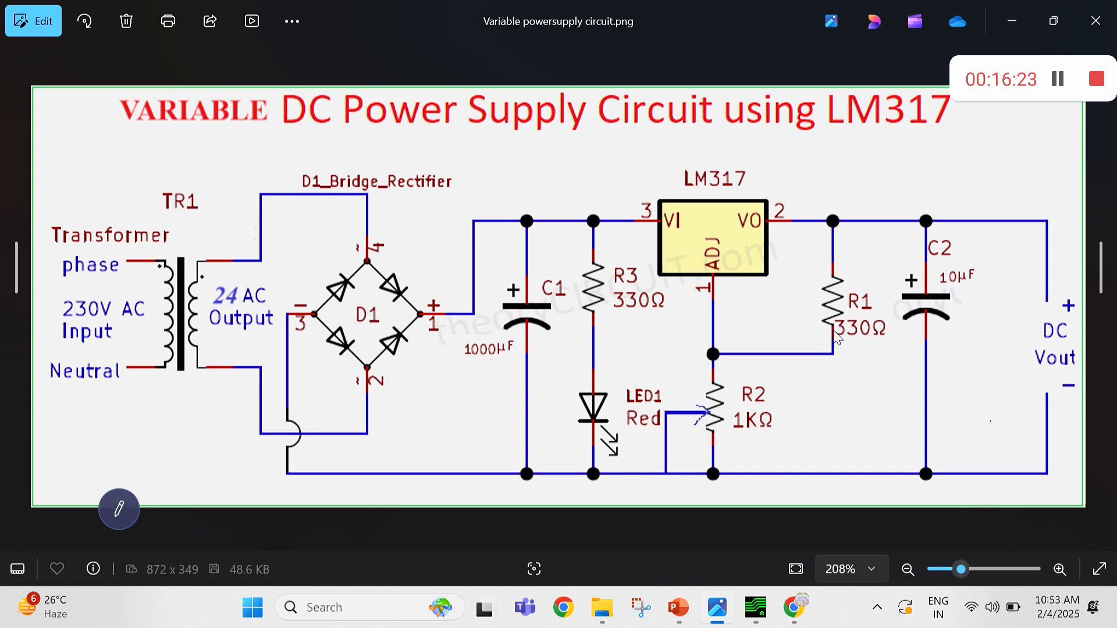
key("alt+Tab")
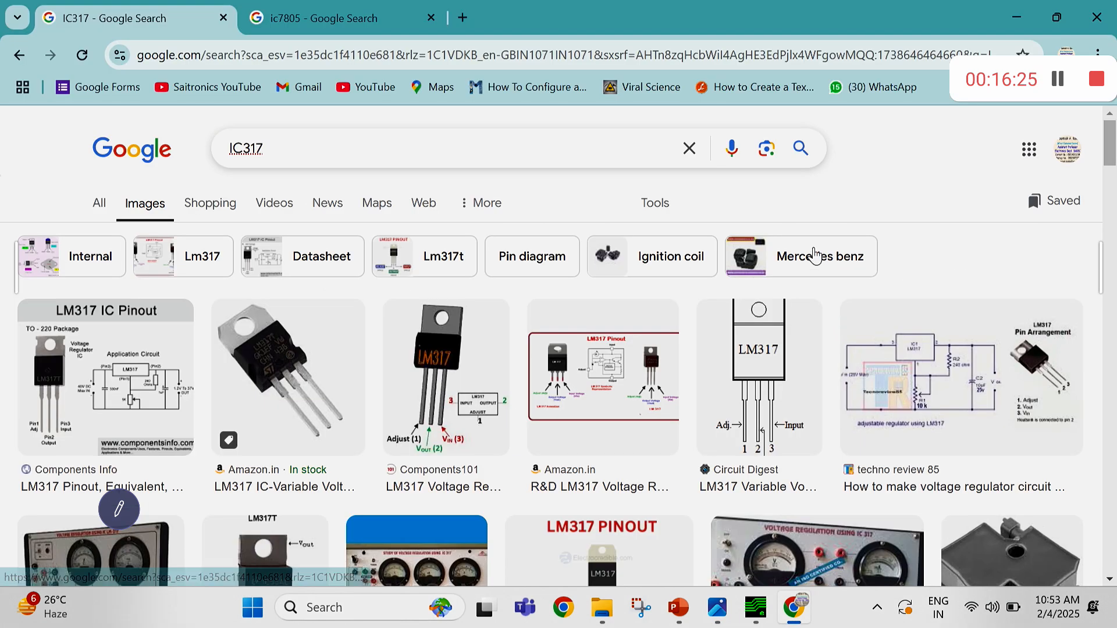
key("alt+Tab")
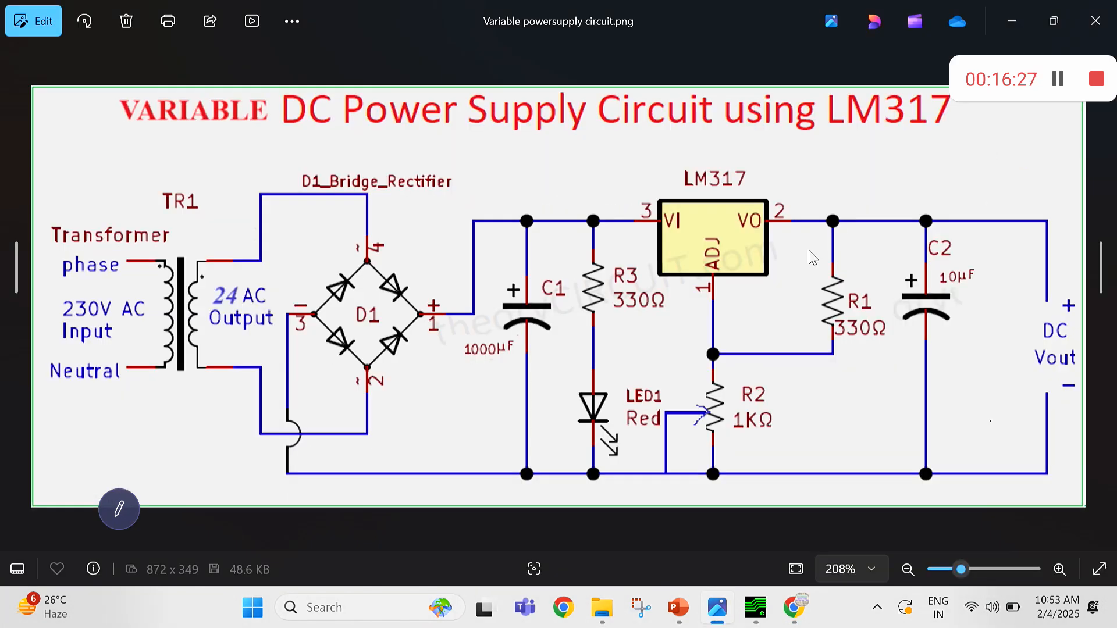
key("alt+Tab")
In the ExpressPCB layout, copy the existing resistor and paste the duplicate just to its right
left_click(805, 248)
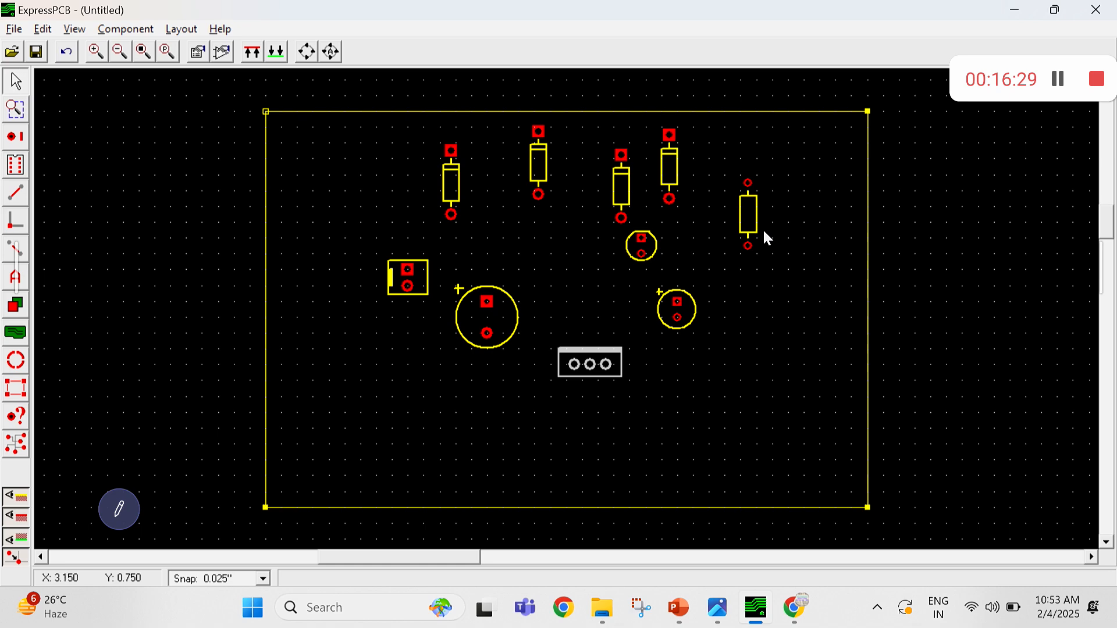
right_click(747, 245)
left_click(791, 242)
right_click(799, 234)
left_click(839, 283)
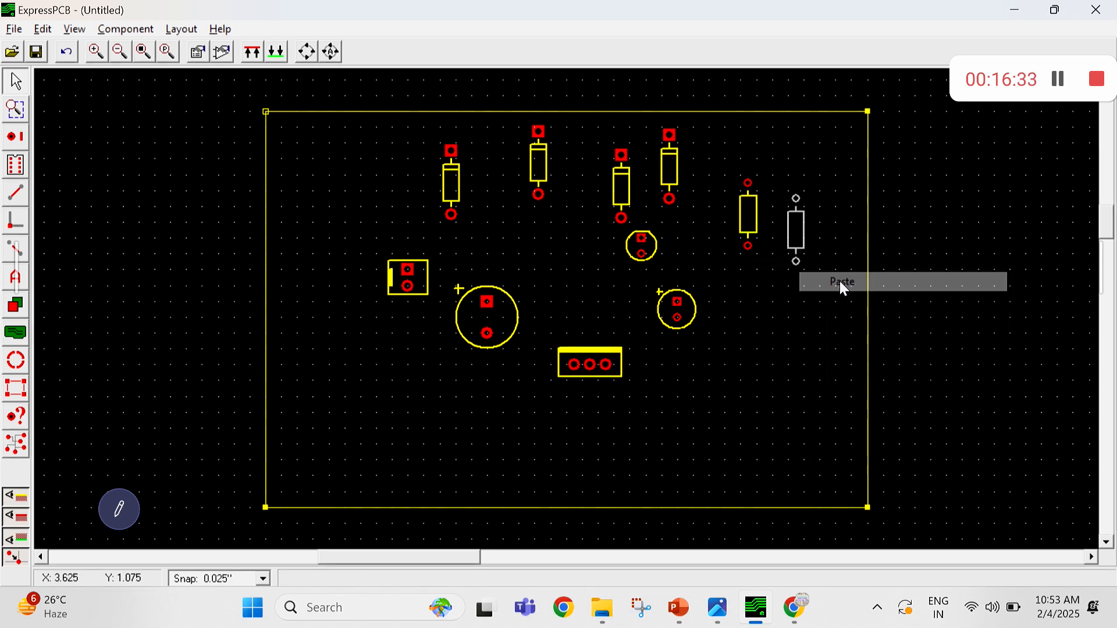
Review the schematic for the component order and return to the ExpressPCB layout
key("alt+Tab")
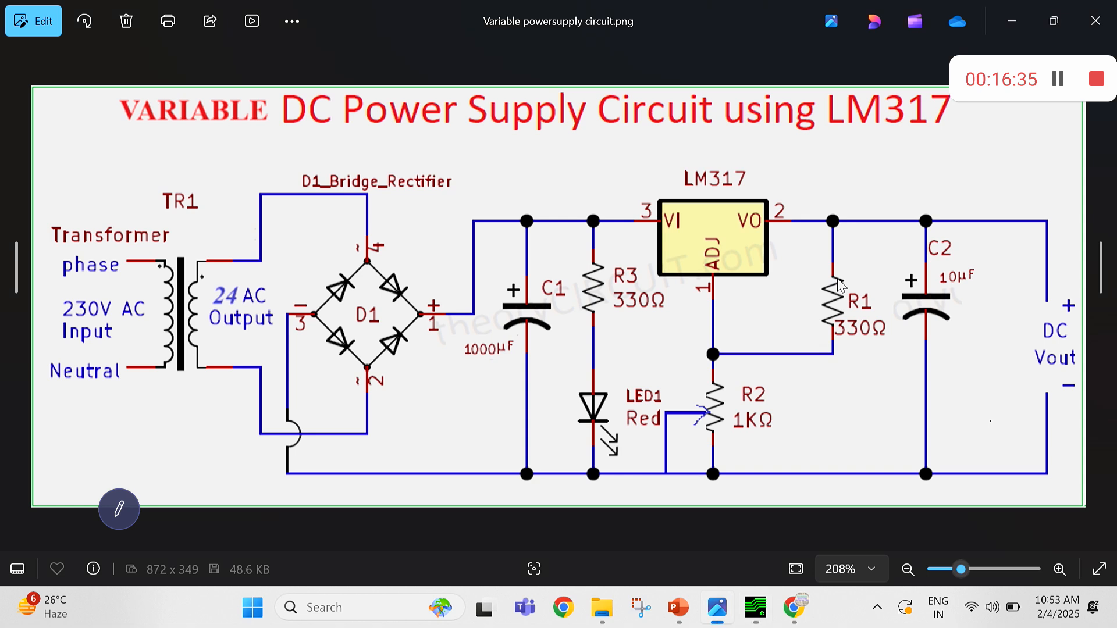
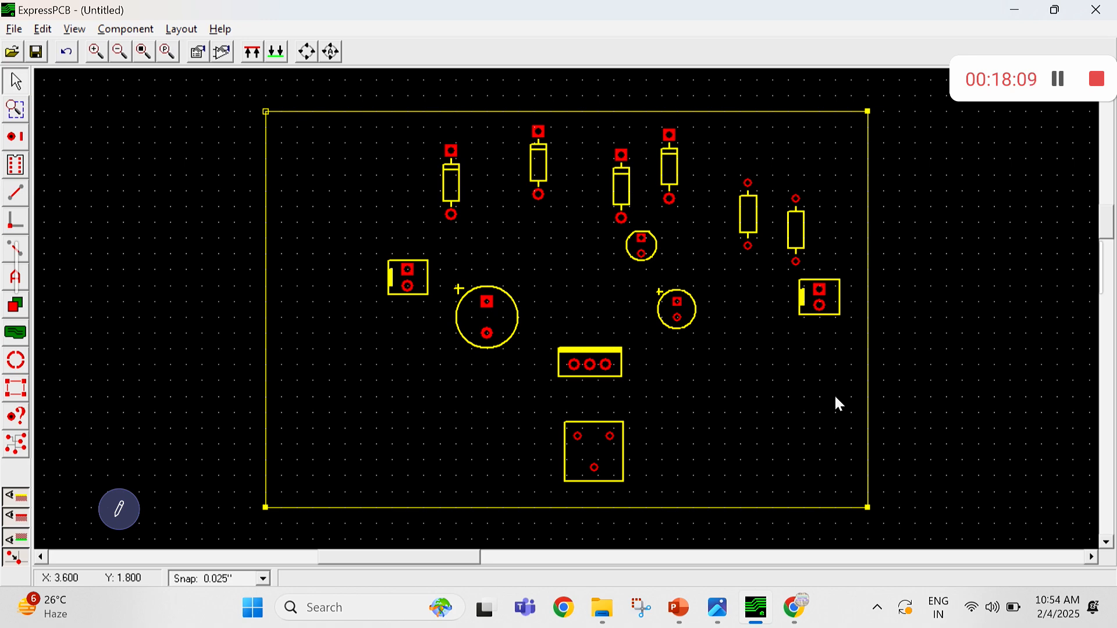
key("alt+Tab")
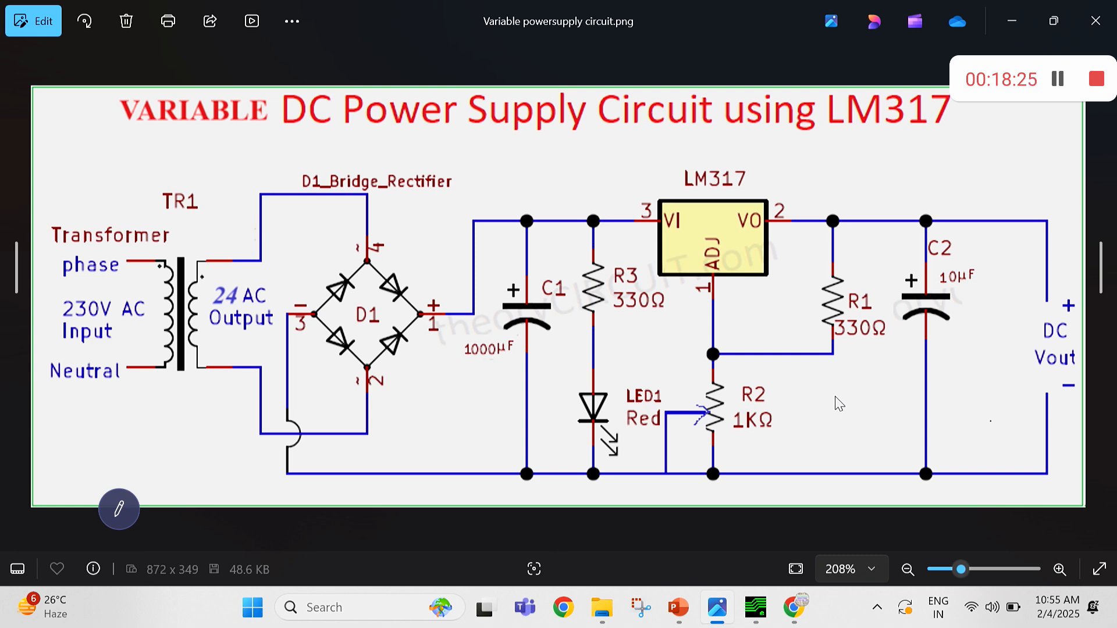
key("alt+Tab")
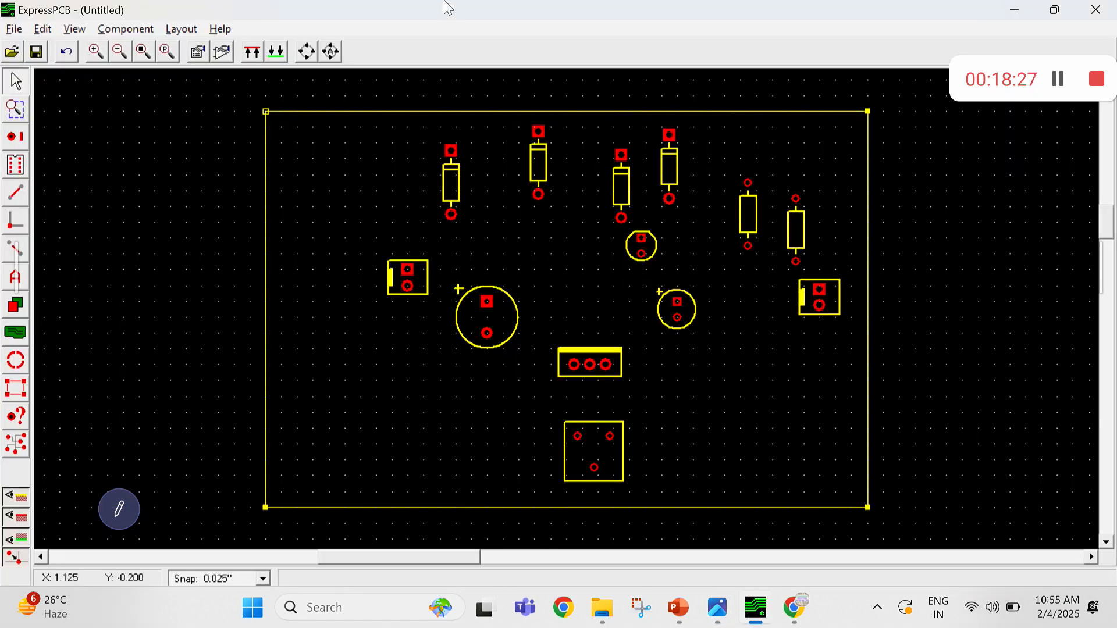
Move the left two-pin connector toward the board's left edge and arrange the four diodes in an aligned two-by-two grid beside it
left_click_drag(406, 270, 312, 270)
left_click_drag(452, 152, 360, 178)
left_click_drag(533, 131, 439, 174)
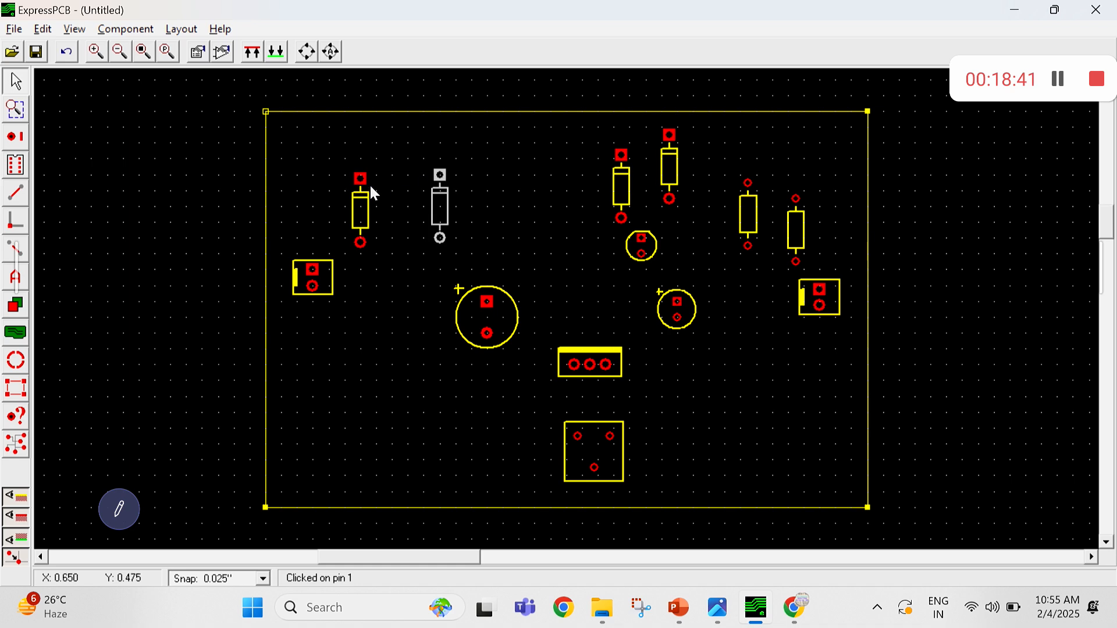
left_click(361, 179)
left_click_drag(362, 180, 361, 176)
left_click_drag(628, 153, 359, 375)
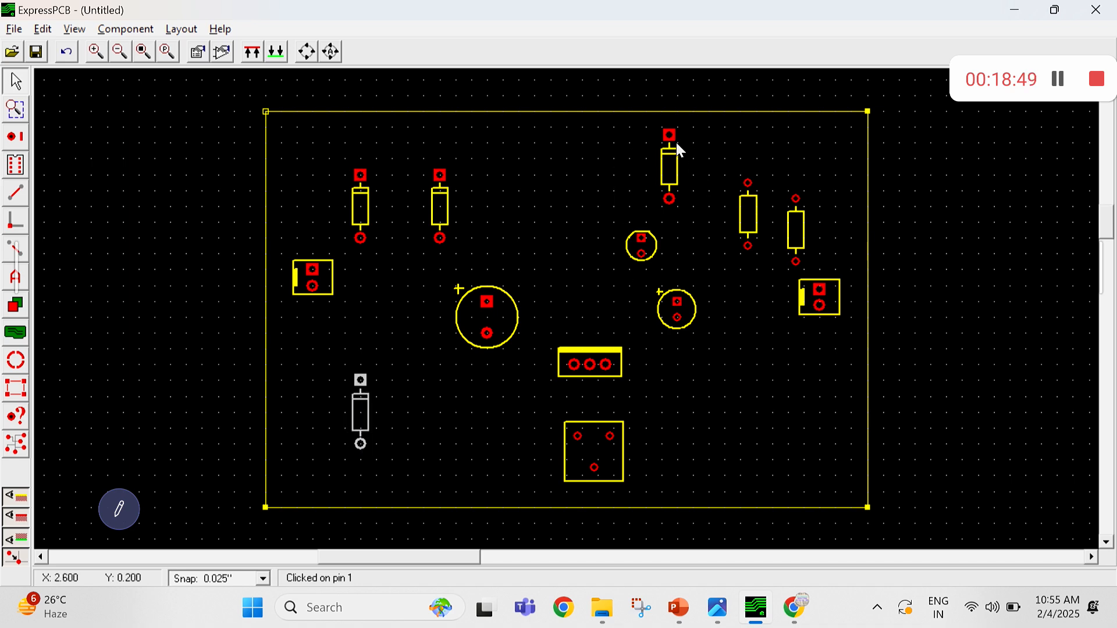
left_click_drag(669, 134, 438, 378)
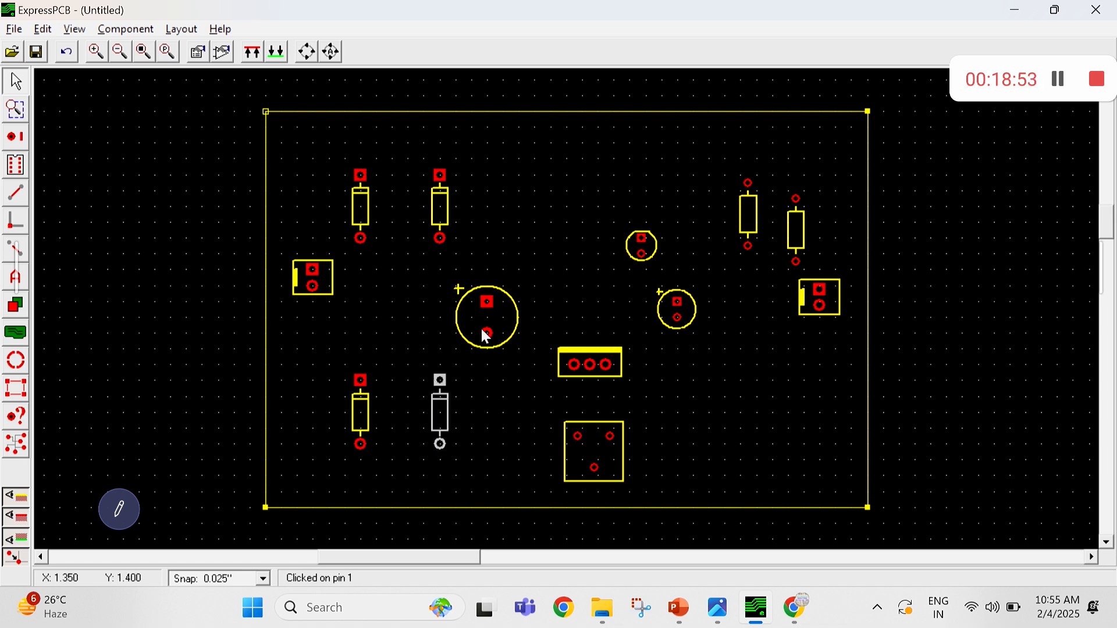
Position the large capacitor to the right of the diodes, with the left resistor at its upper right and the regulator near the board's top edge
left_click_drag(487, 303, 518, 269)
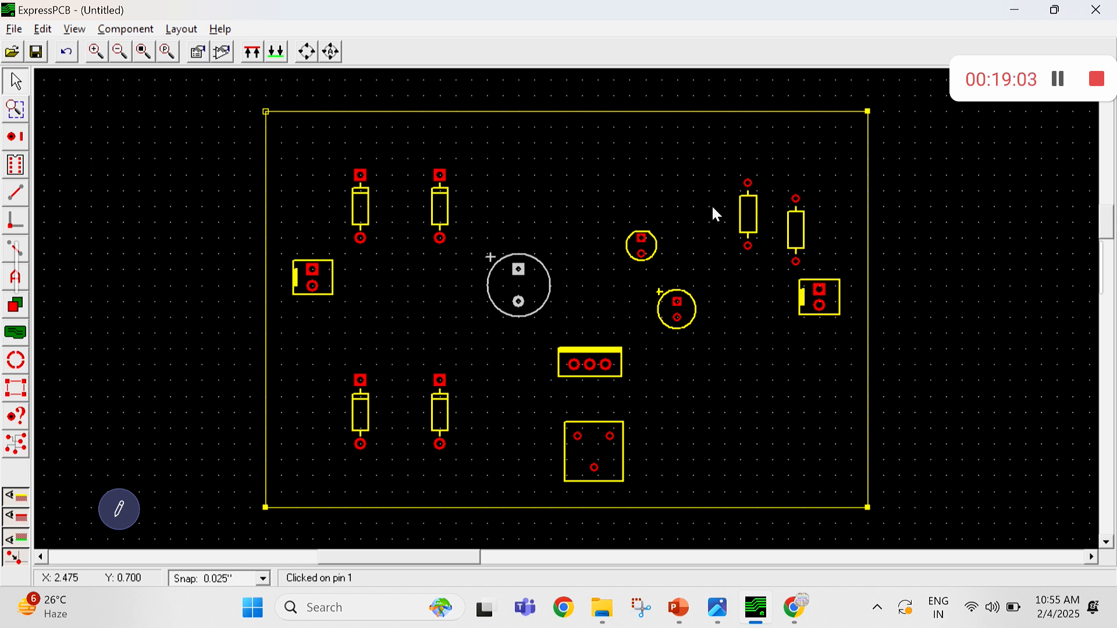
left_click_drag(746, 184, 582, 175)
left_click_drag(576, 354, 630, 132)
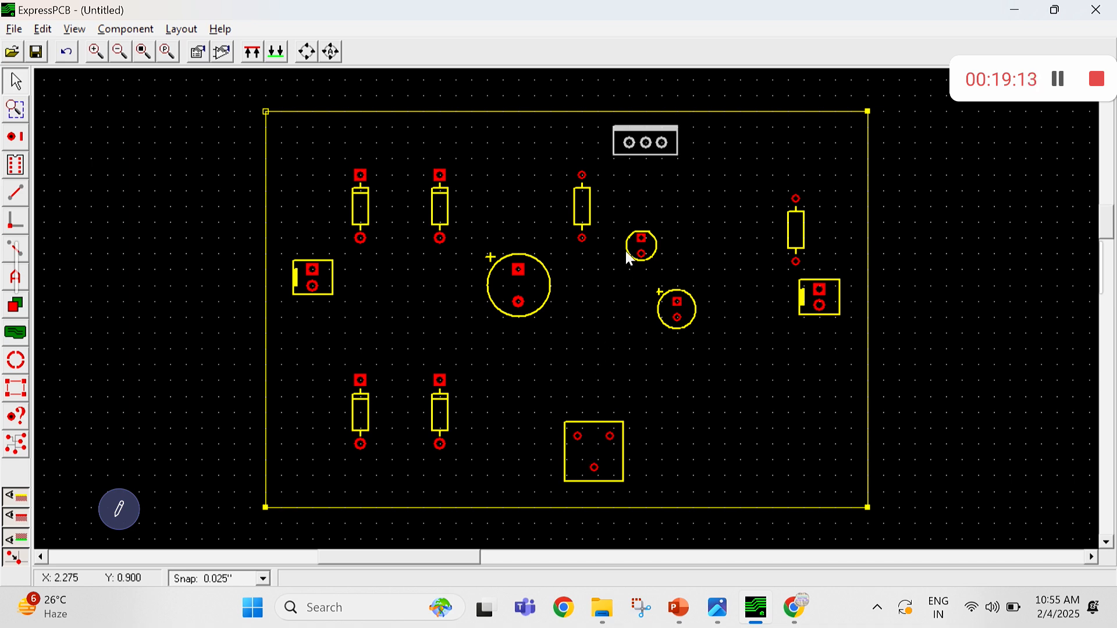
Move the LED just above the three-pin square component, the small capacitor beside the right connector, and the right resistor level with the other resistor
left_click(639, 241)
left_click_drag(584, 335, 583, 373)
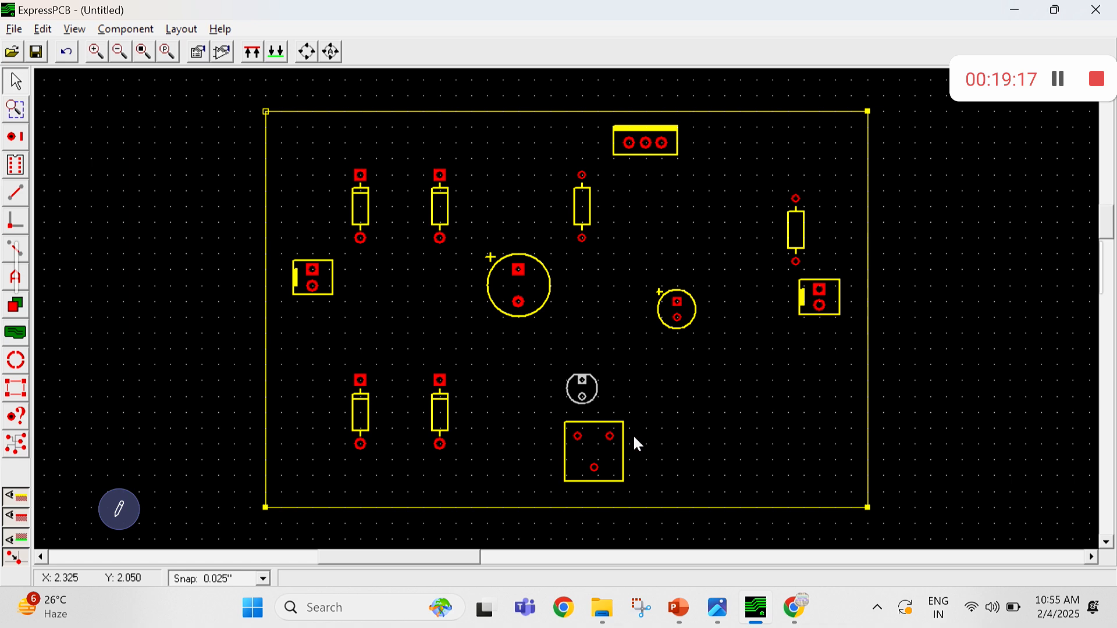
left_click_drag(678, 299, 773, 266)
left_click_drag(797, 196, 723, 176)
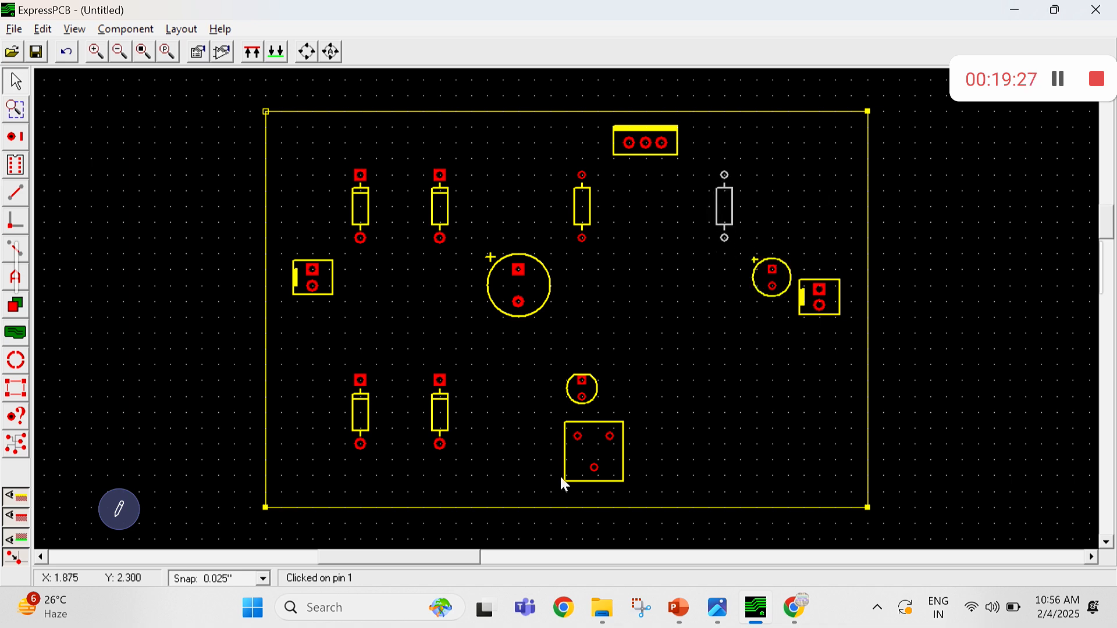
Move the three-pin square component to the upper right of the LED and rotate it a quarter turn so its single pin faces left
left_click_drag(573, 434, 634, 348)
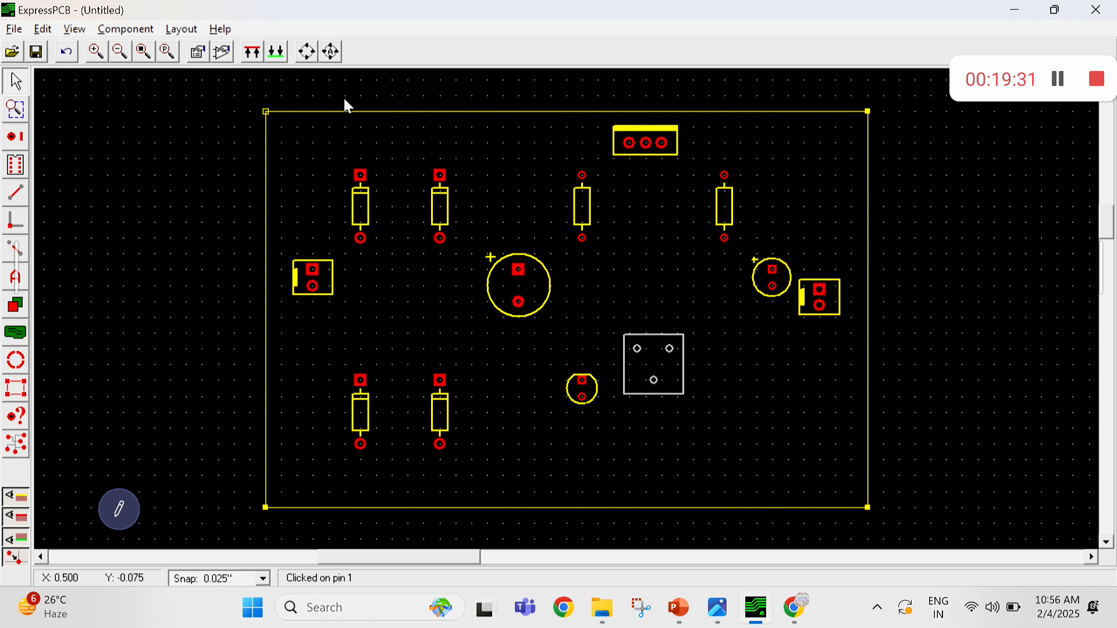
left_click(302, 54)
left_click_drag(669, 347, 692, 348)
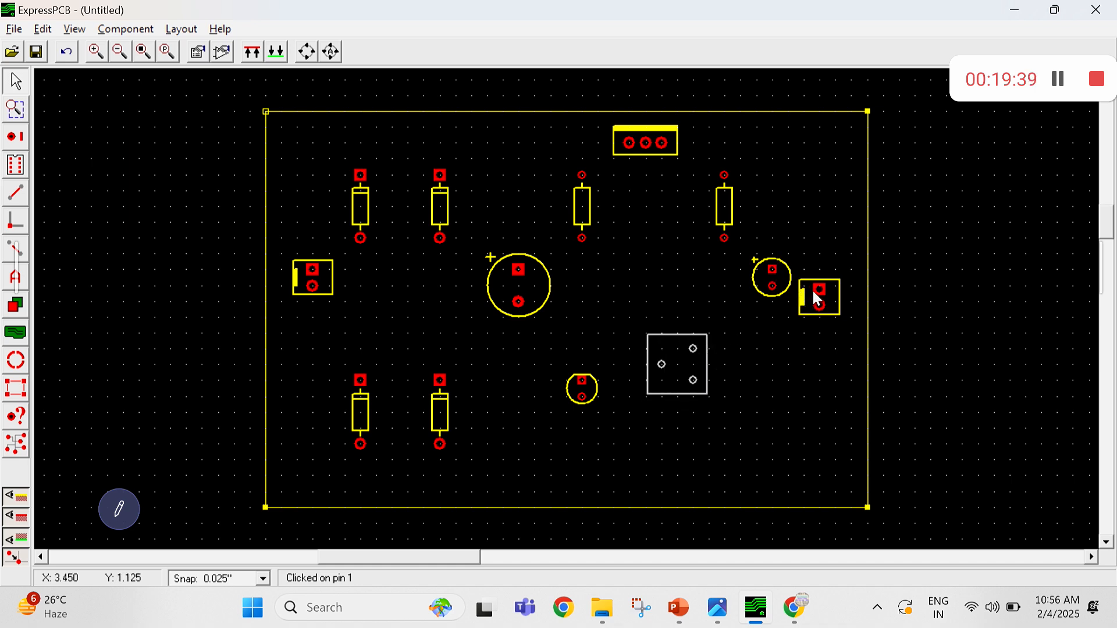
Place the right two-pin connector just inside the board's right edge, level with the small capacitor, checking the arrangement against the schematic
left_click_drag(815, 288, 849, 269)
left_click(802, 372)
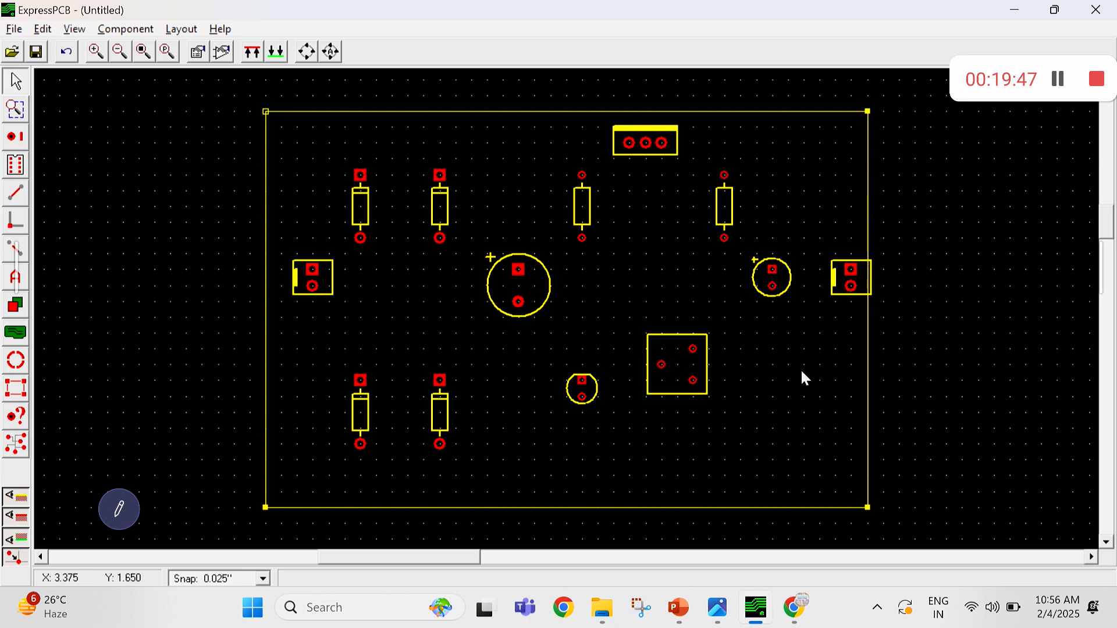
key("alt+Tab")
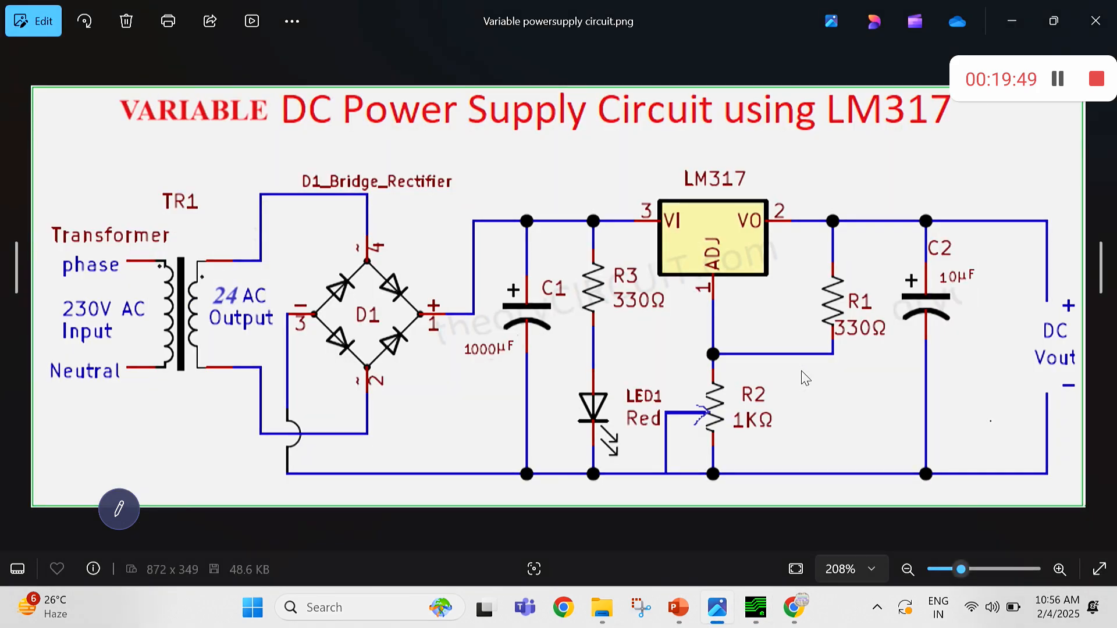
key("alt+Tab")
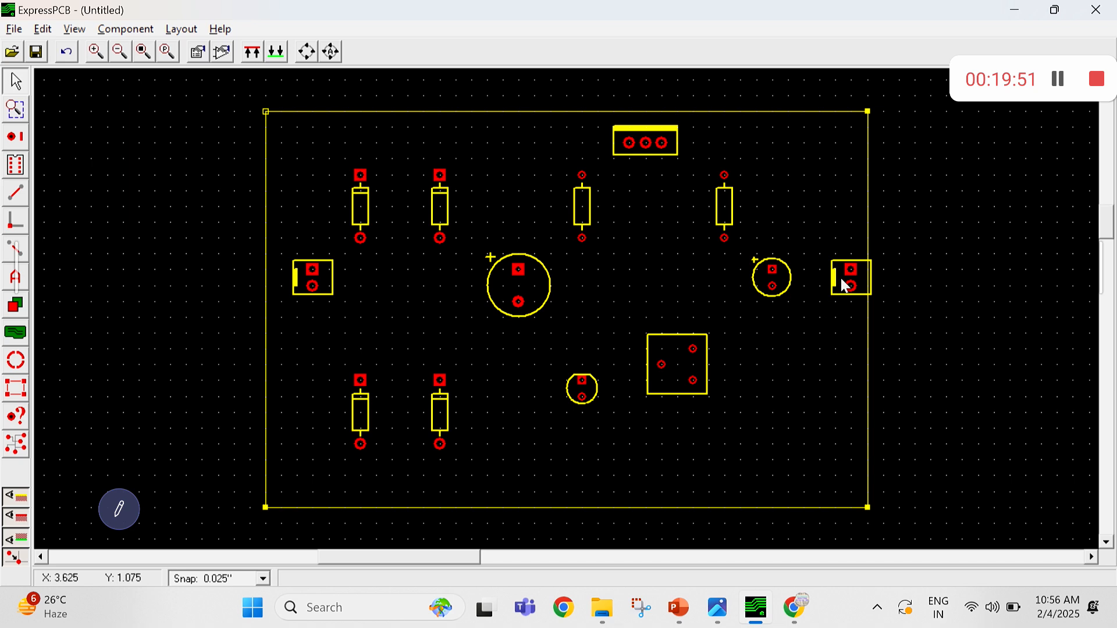
left_click_drag(849, 269, 832, 273)
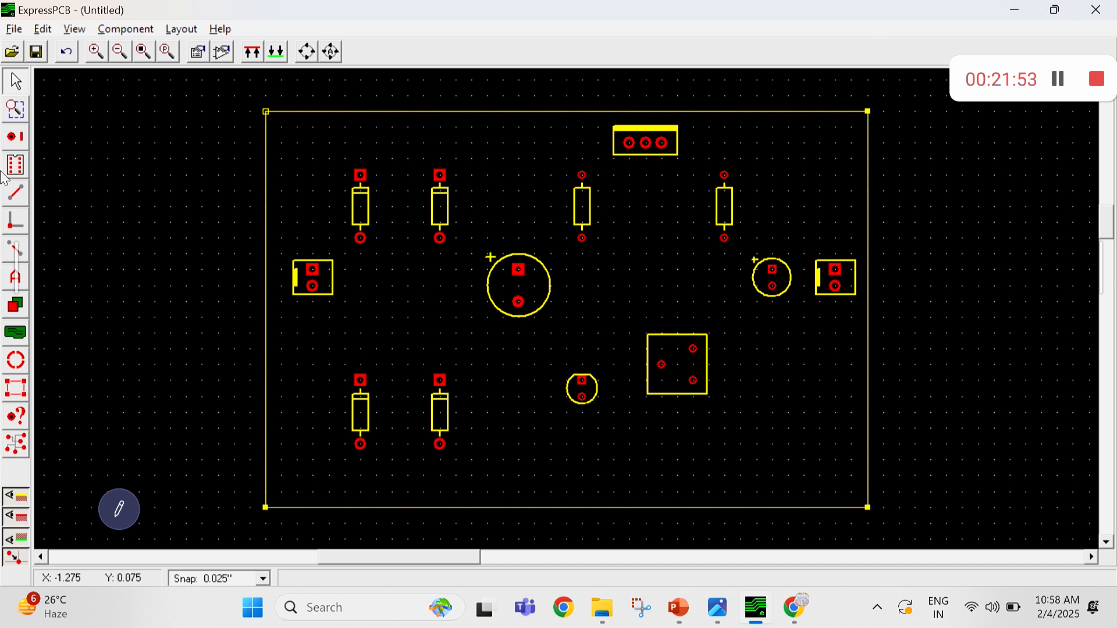
Set up trace placement on the bottom copper layer with a 0.050" trace width
left_click(17, 200)
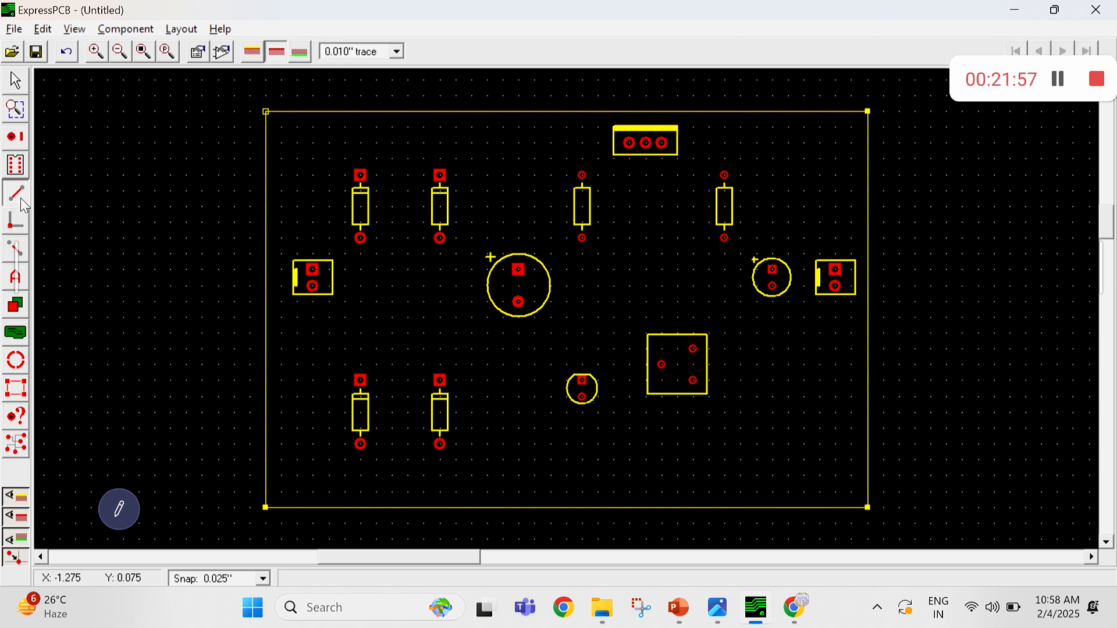
left_click(301, 54)
left_click(364, 54)
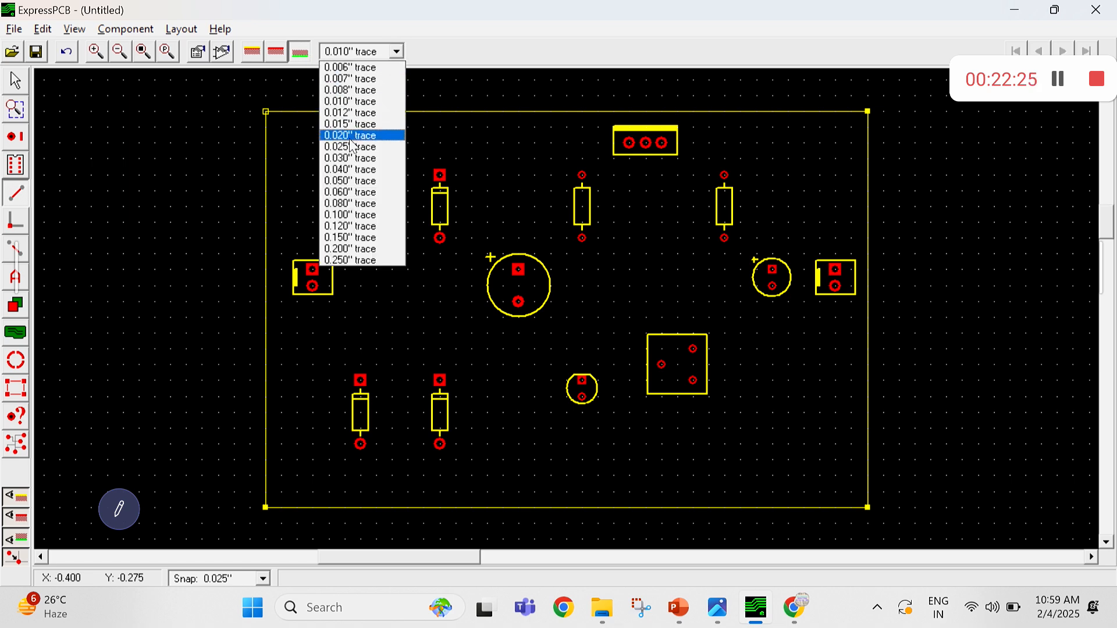
left_click(350, 181)
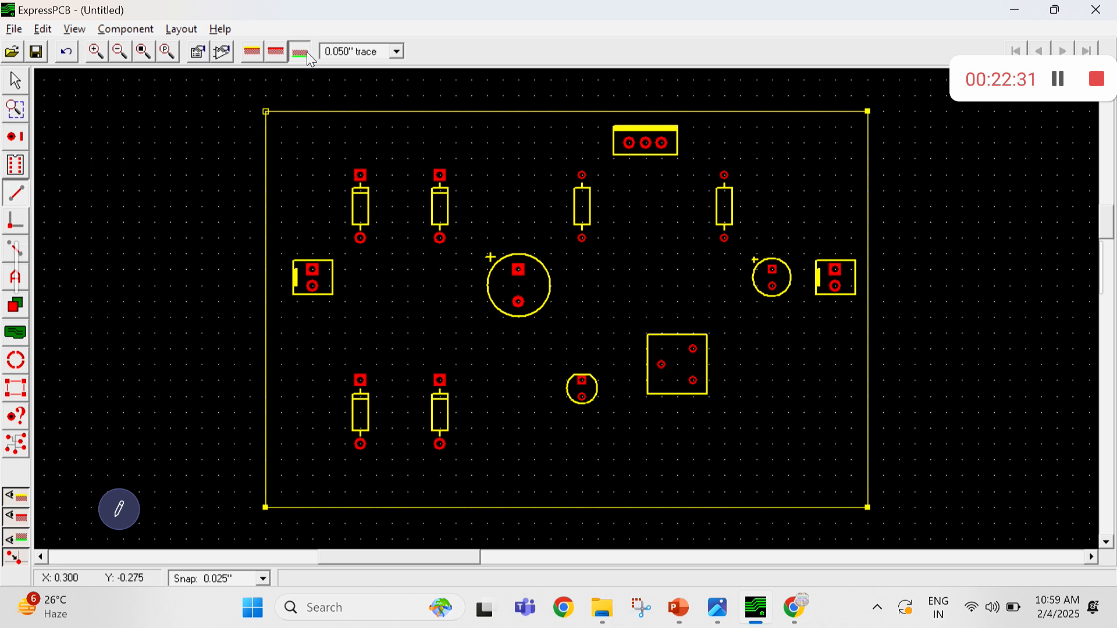
left_click(351, 58)
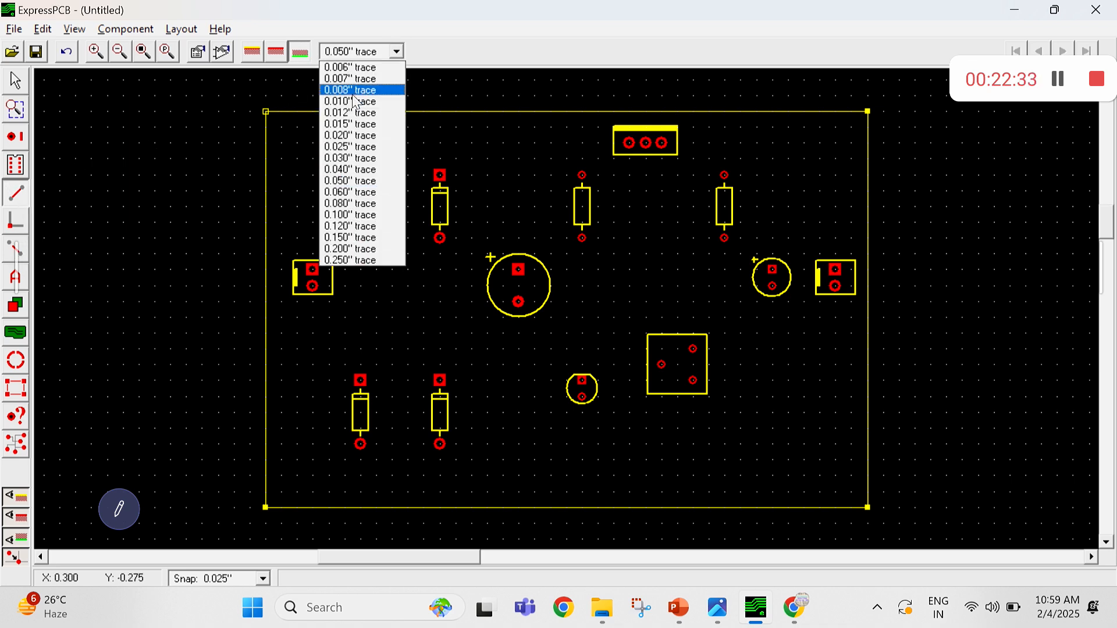
left_click(341, 179)
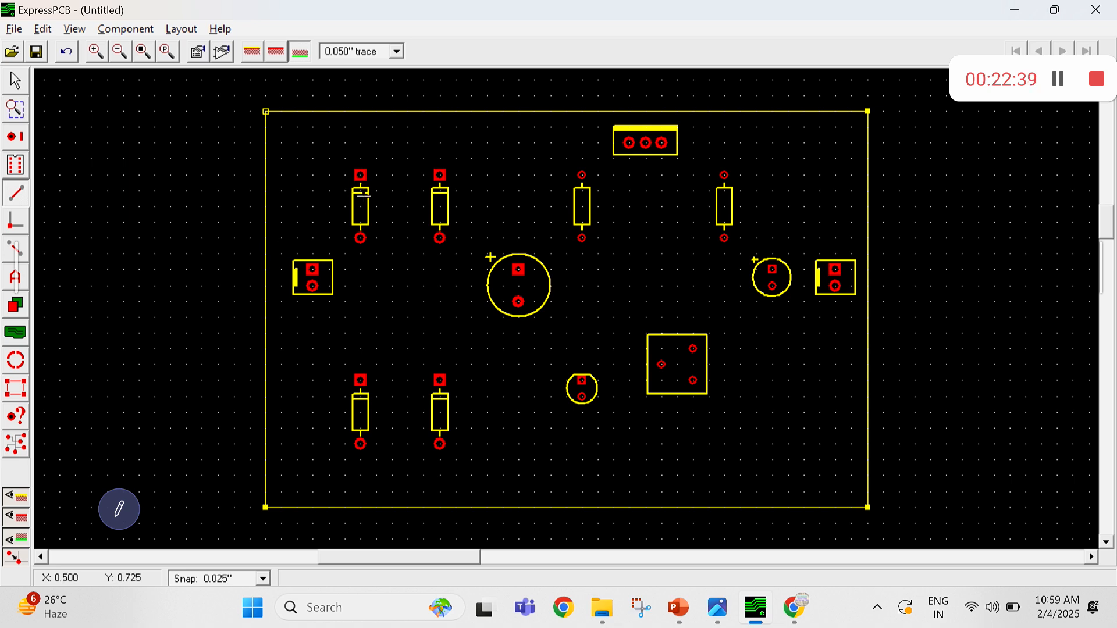
Join the top pads of the two upper diodes and the bottom pads of the two lower diodes with horizontal traces, consulting the schematic
left_click(360, 174)
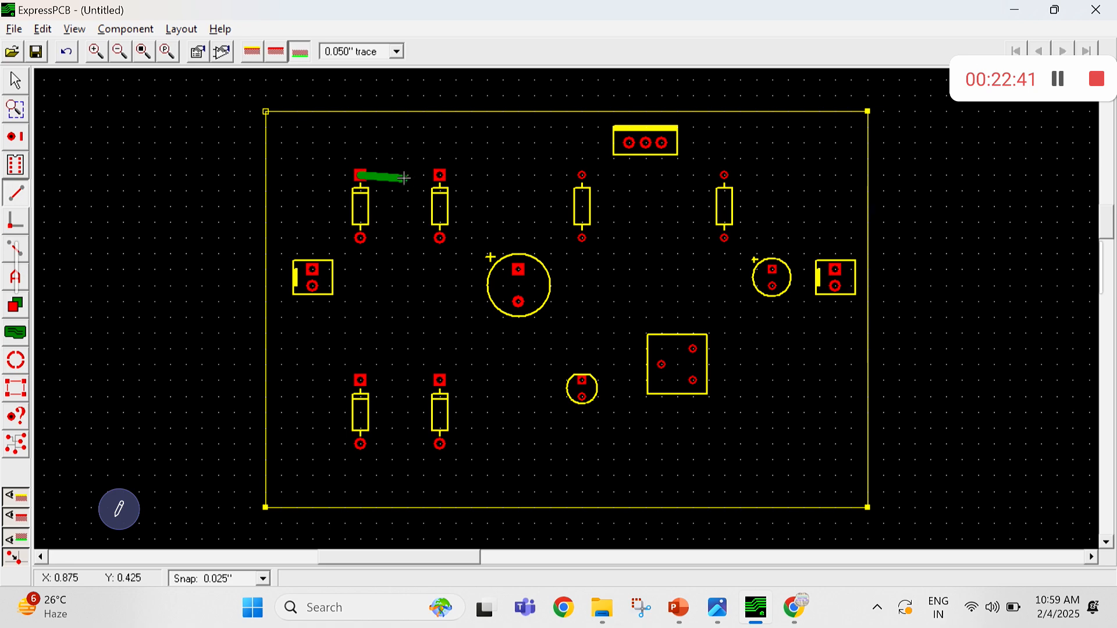
left_click(439, 174)
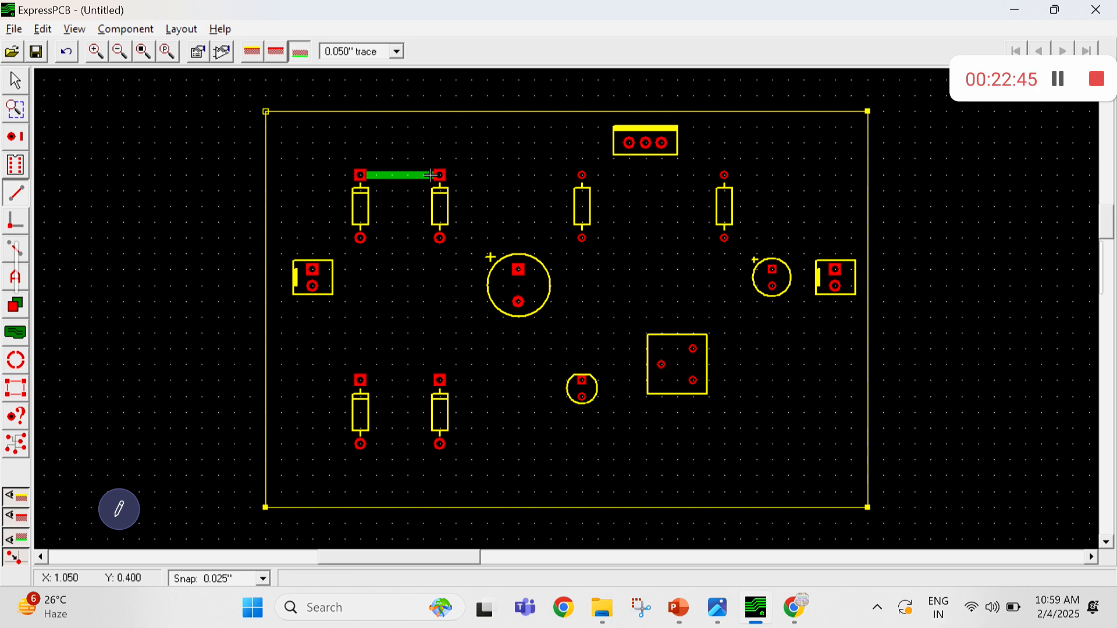
key("alt+Tab")
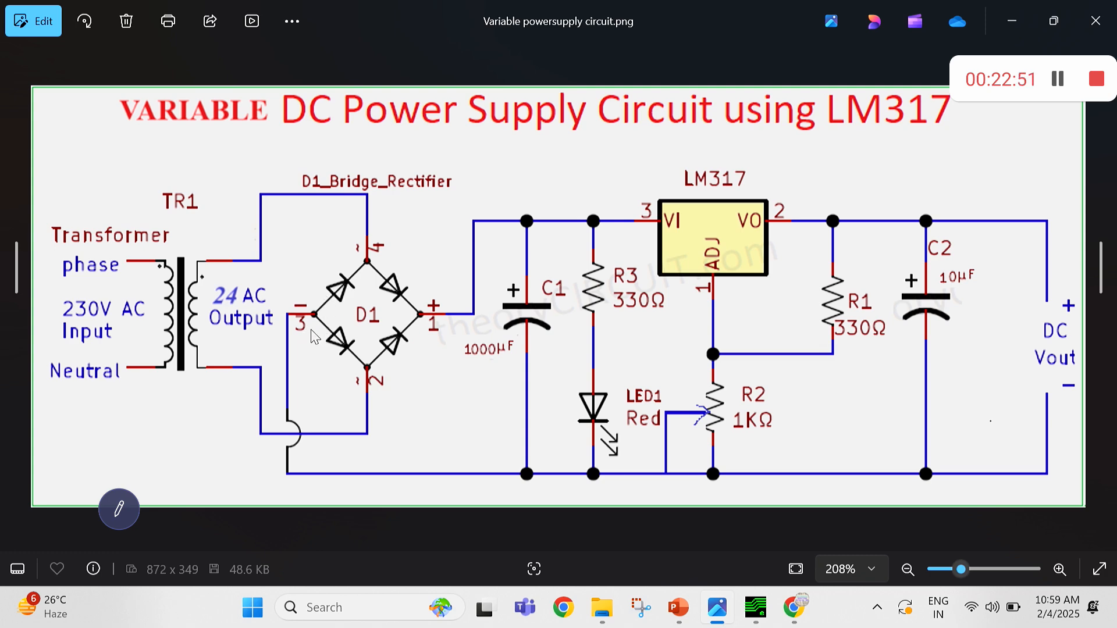
key("alt+Tab")
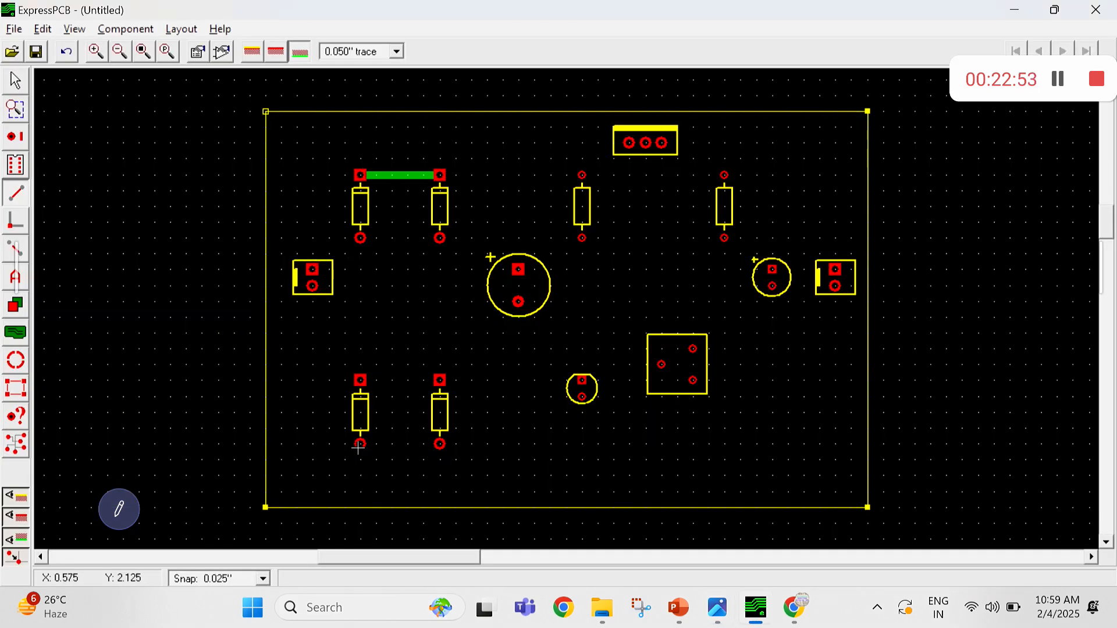
left_click(360, 444)
left_click(440, 443)
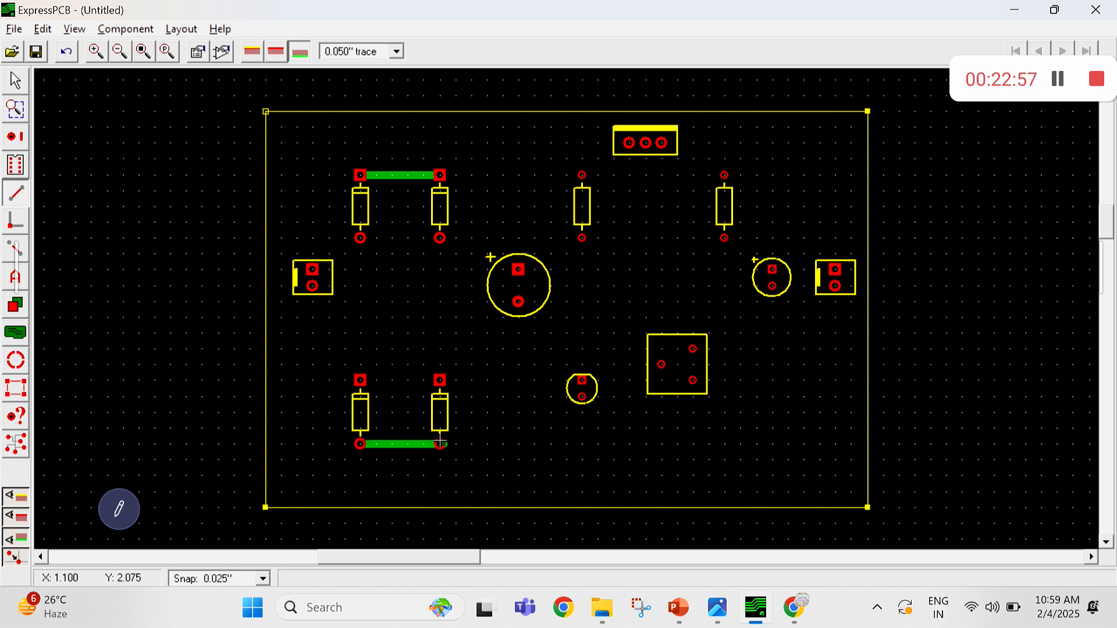
Connect each upper diode's bottom pad to the top pad of the diode below it with vertical traces
left_click(16, 80)
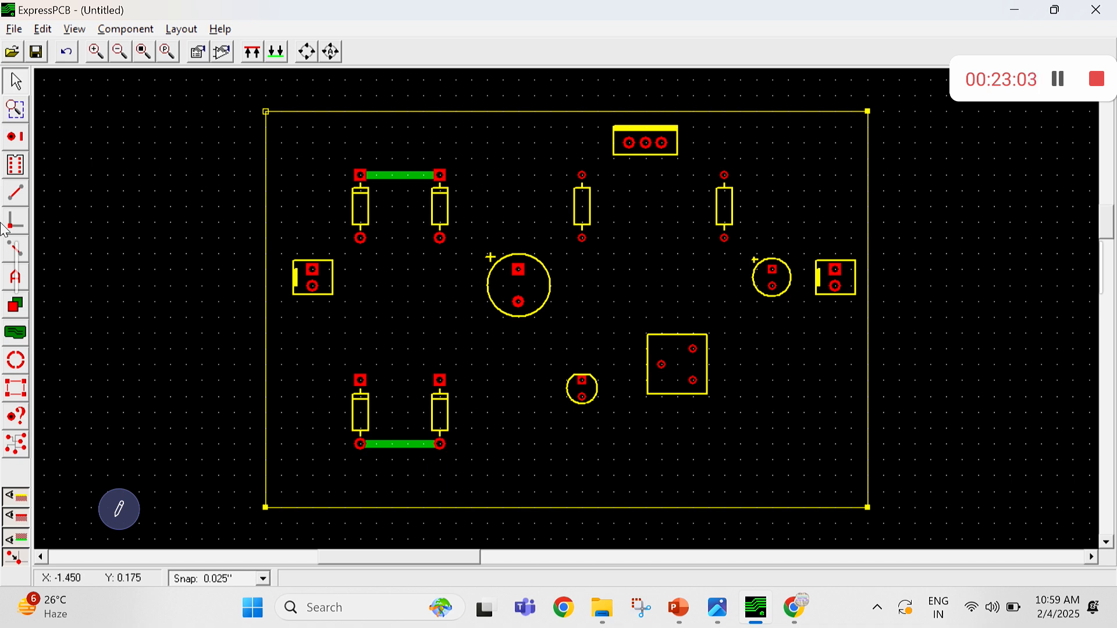
left_click(15, 193)
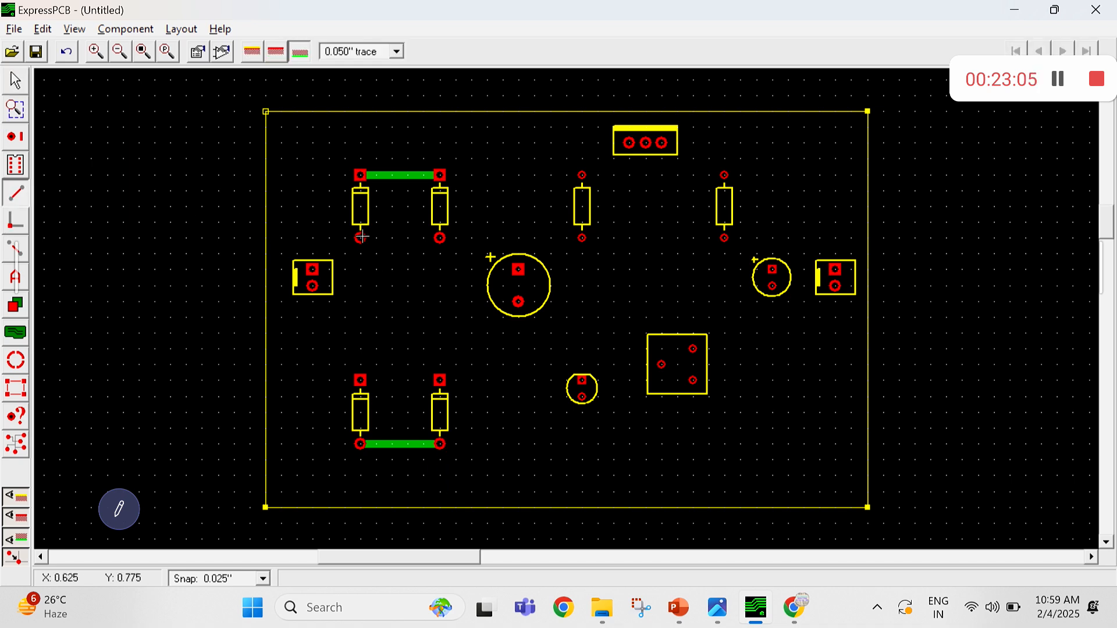
left_click_drag(360, 238, 360, 380)
mouse_move(439, 238)
left_mouse_down()
mouse_move(456, 305)
mouse_move(439, 380)
left_mouse_up()
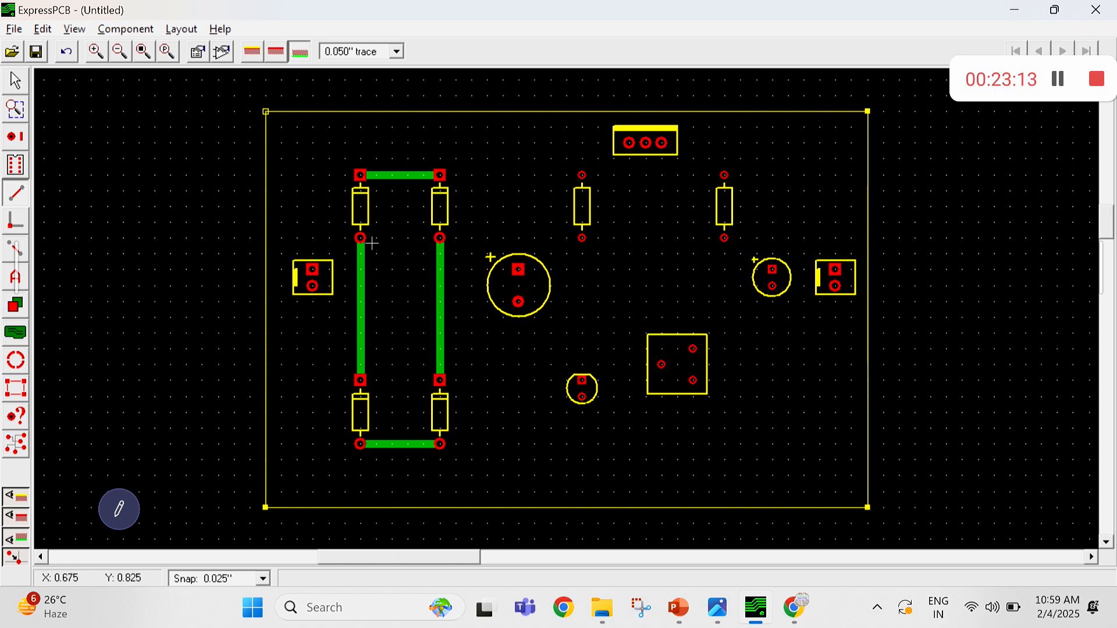
Check the schematic and route a right-angled trace from the upper right diode's top pad to the large capacitor's positive pad
key("alt+Tab")
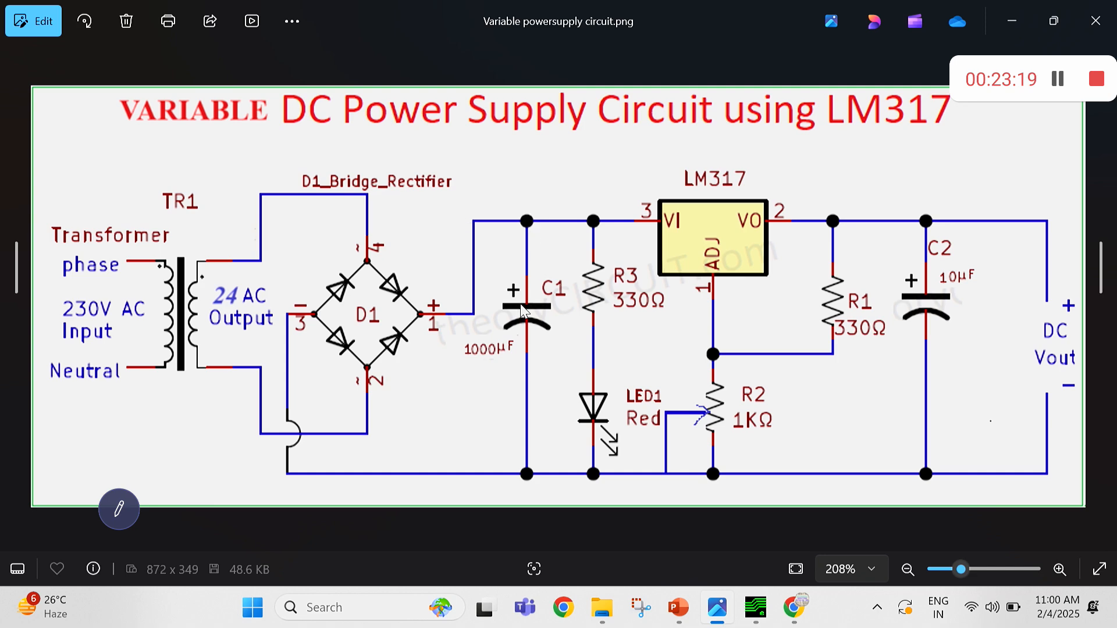
key("alt+Tab")
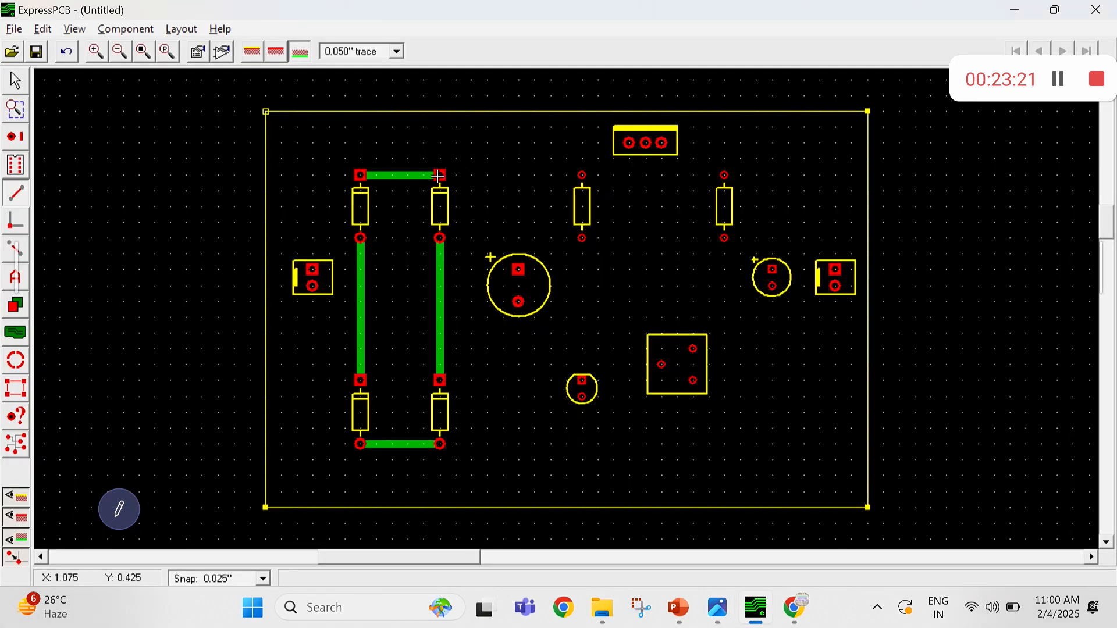
left_click(439, 174)
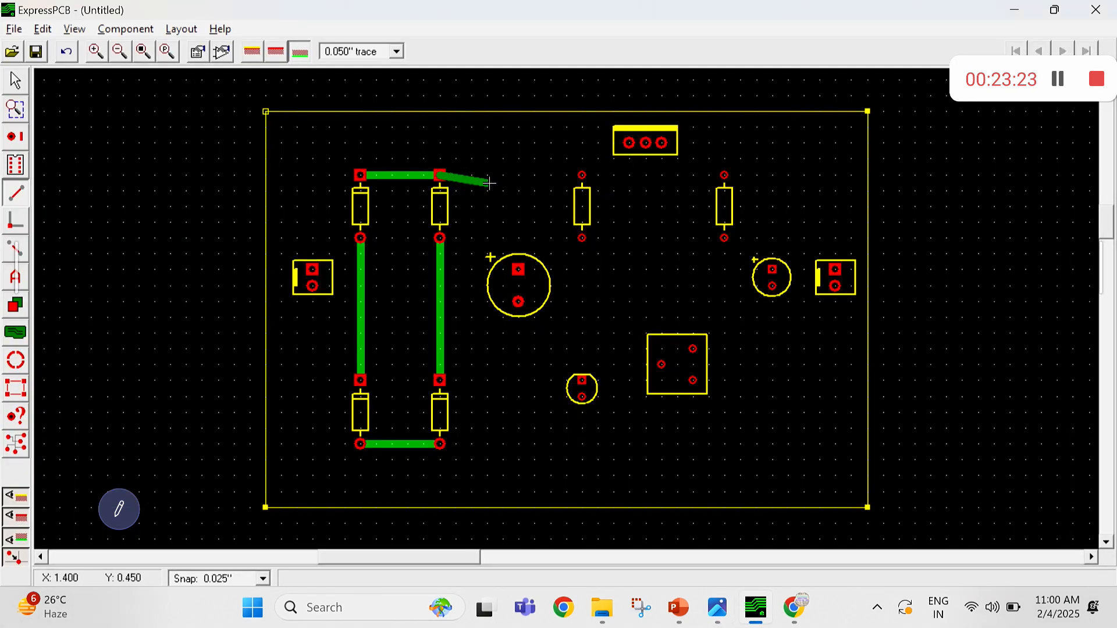
left_click(517, 175)
left_click(521, 267)
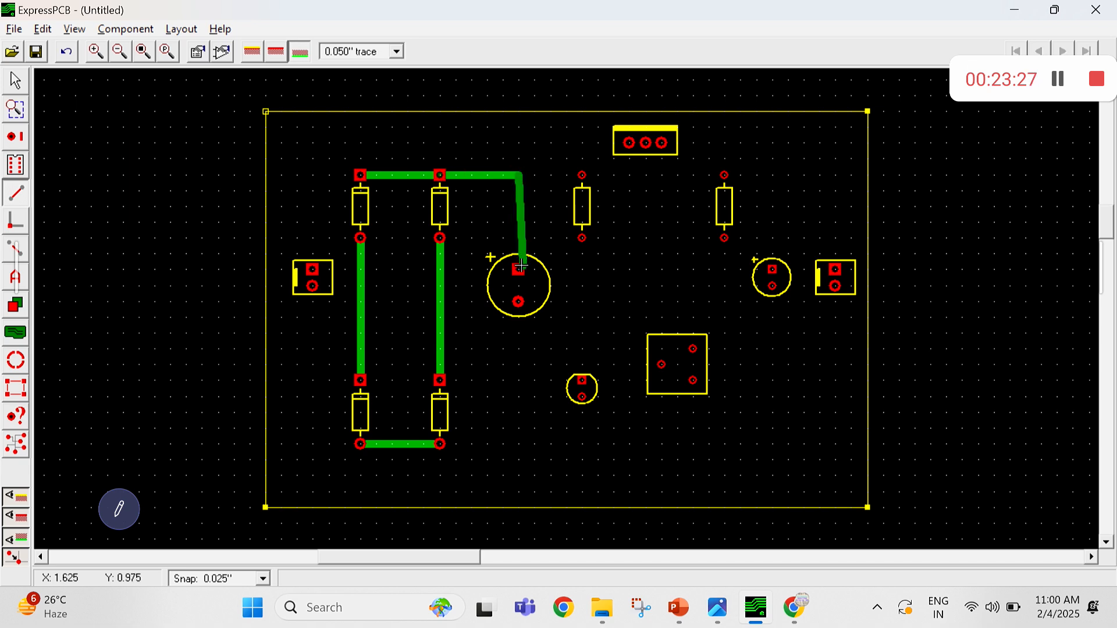
left_click(519, 269)
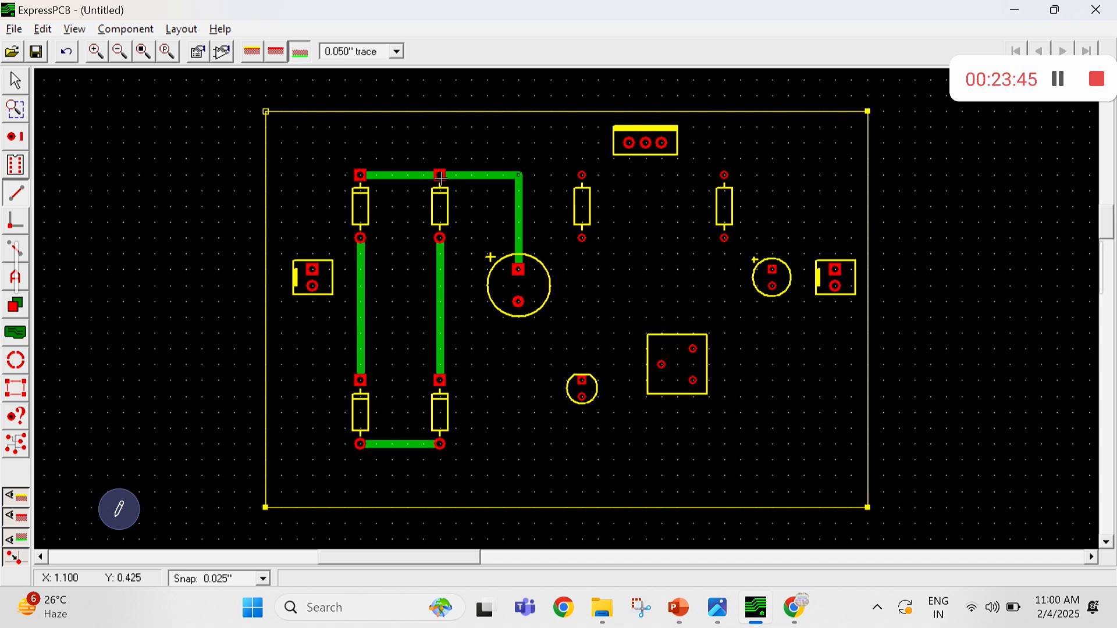
Reroute the capacitor's positive trace above the upper diodes into the middle of their joining trace, and straighten its corner
left_click(10, 253)
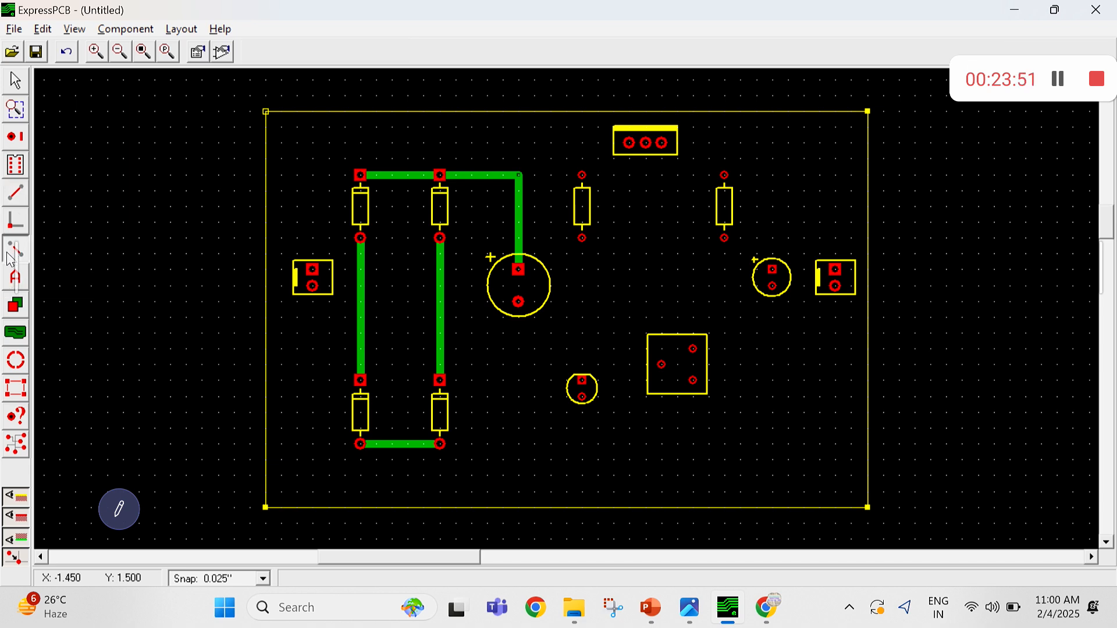
left_click(456, 175)
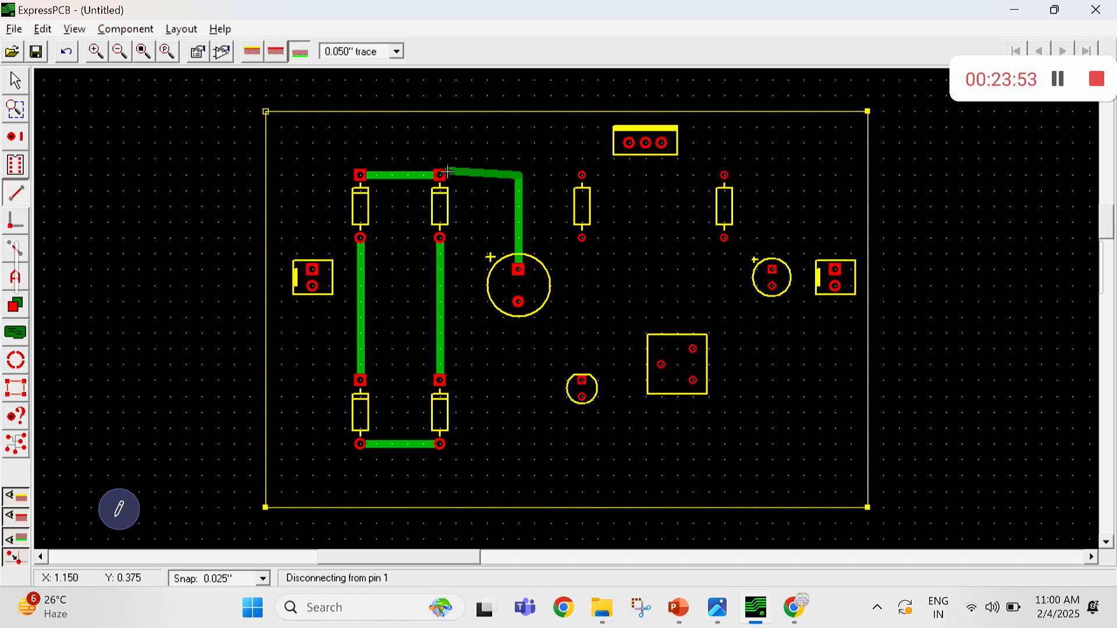
left_click(518, 141)
left_click(391, 140)
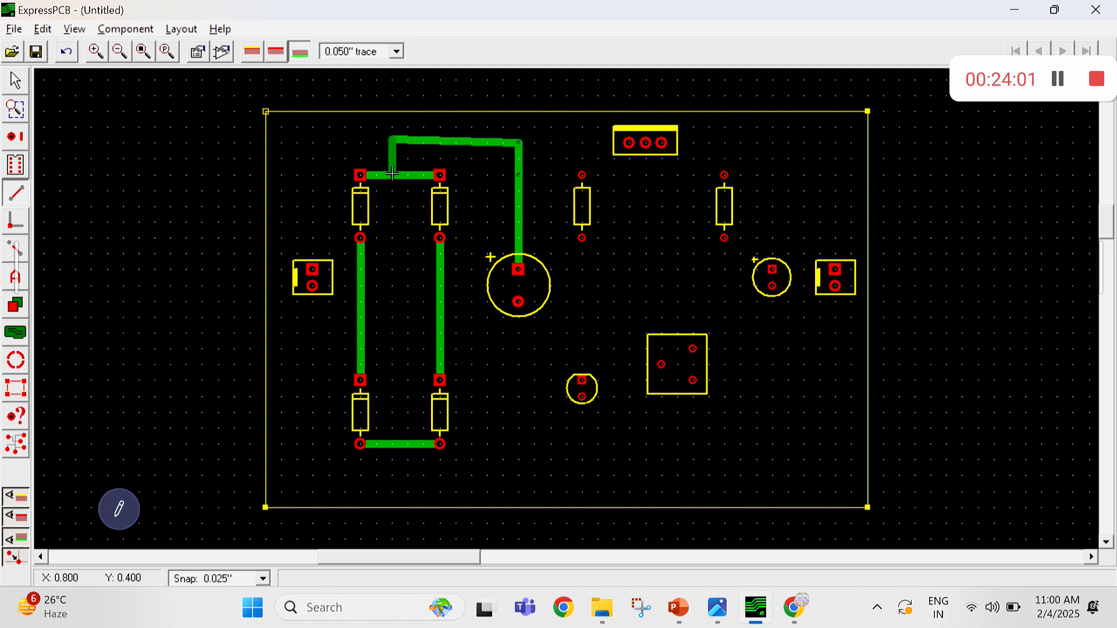
double_click(391, 175)
left_click(14, 82)
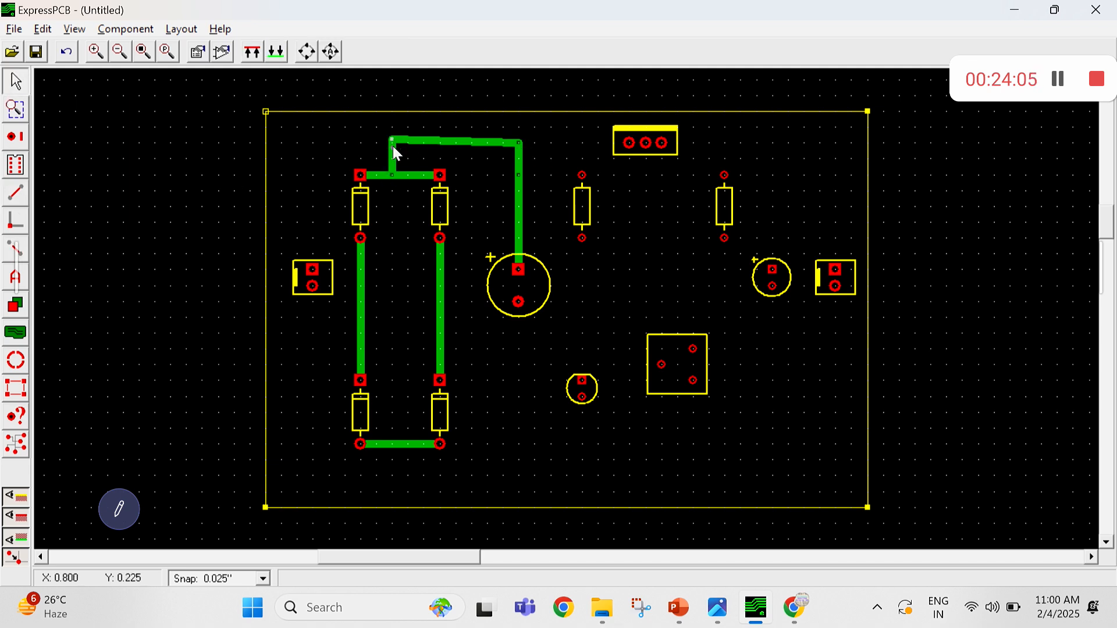
left_click_drag(393, 139, 392, 143)
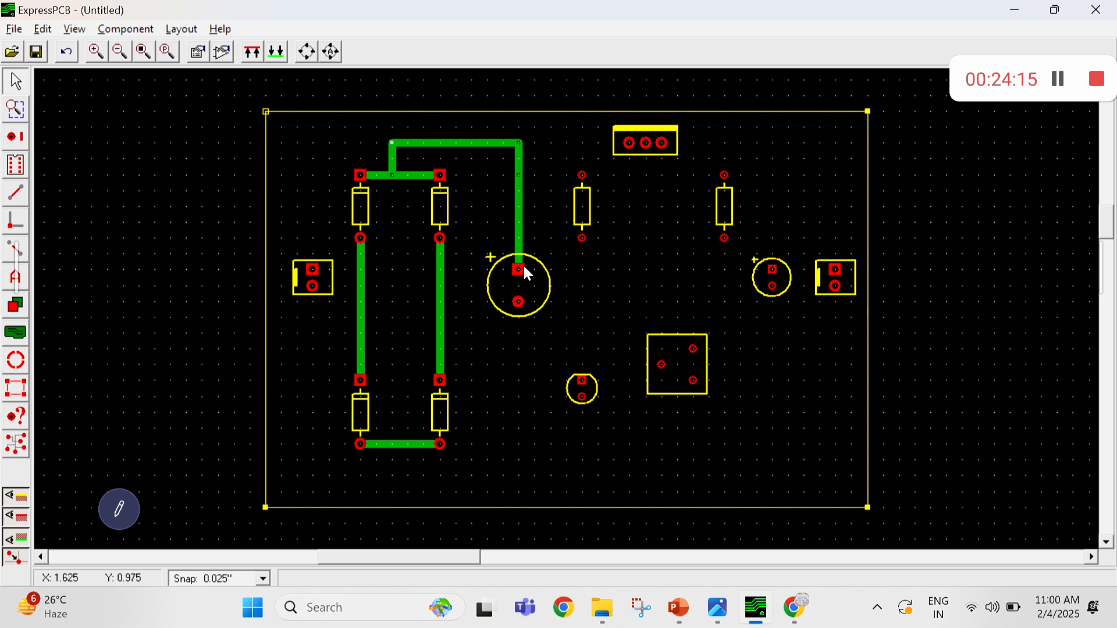
Route a trace from the large capacitor's lower pad down and beneath the lower diodes into the middle of their joining trace
left_click(15, 193)
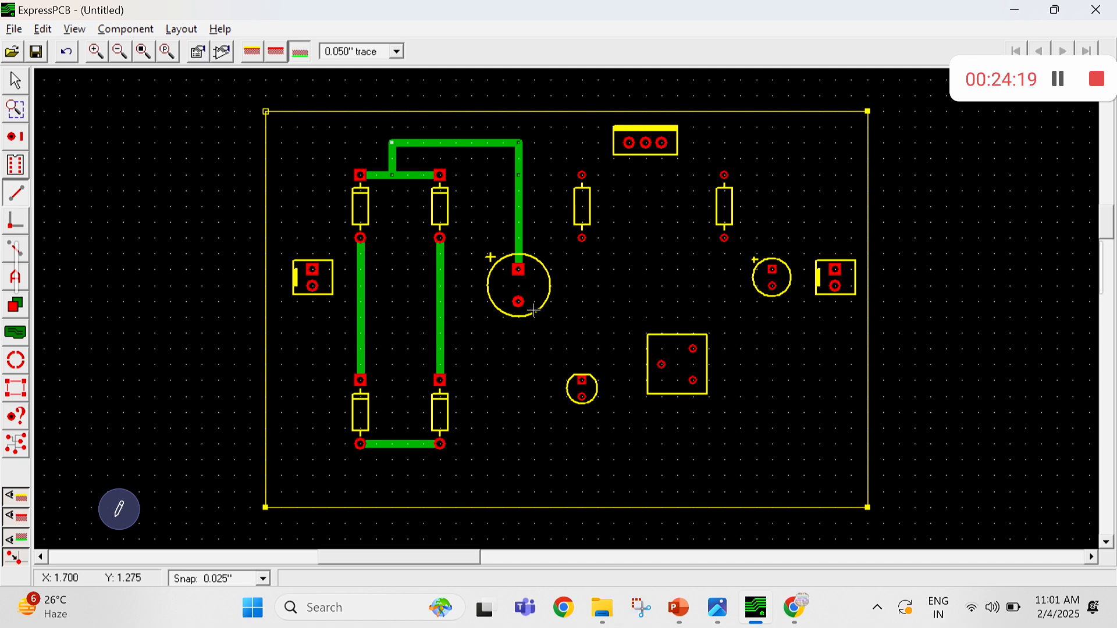
left_click(517, 300)
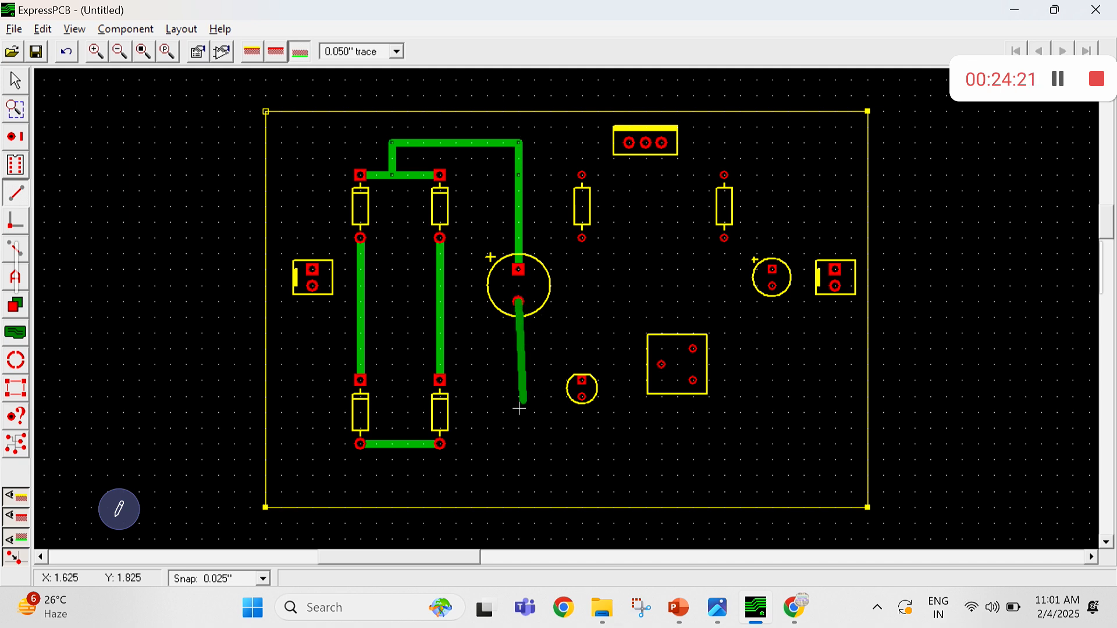
left_click(517, 442)
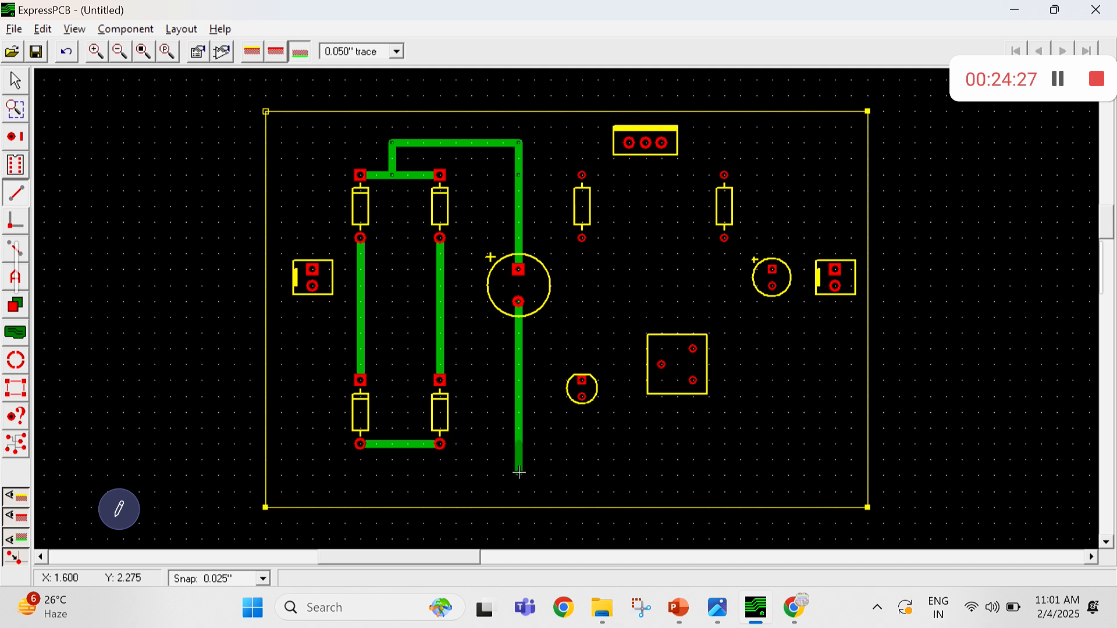
left_click(518, 476)
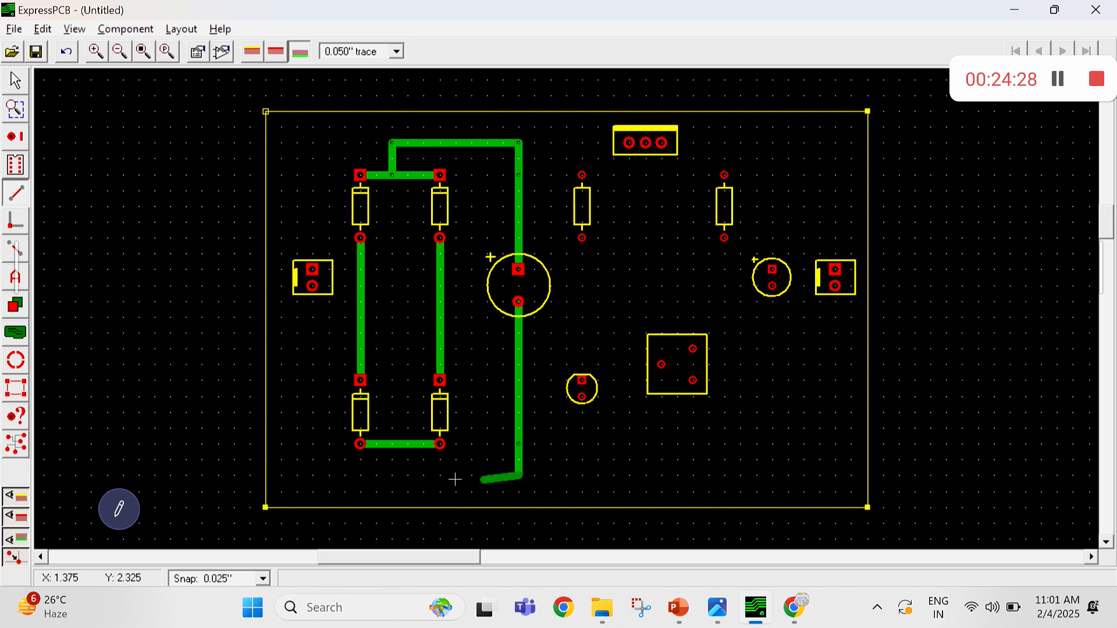
left_click(391, 476)
double_click(390, 443)
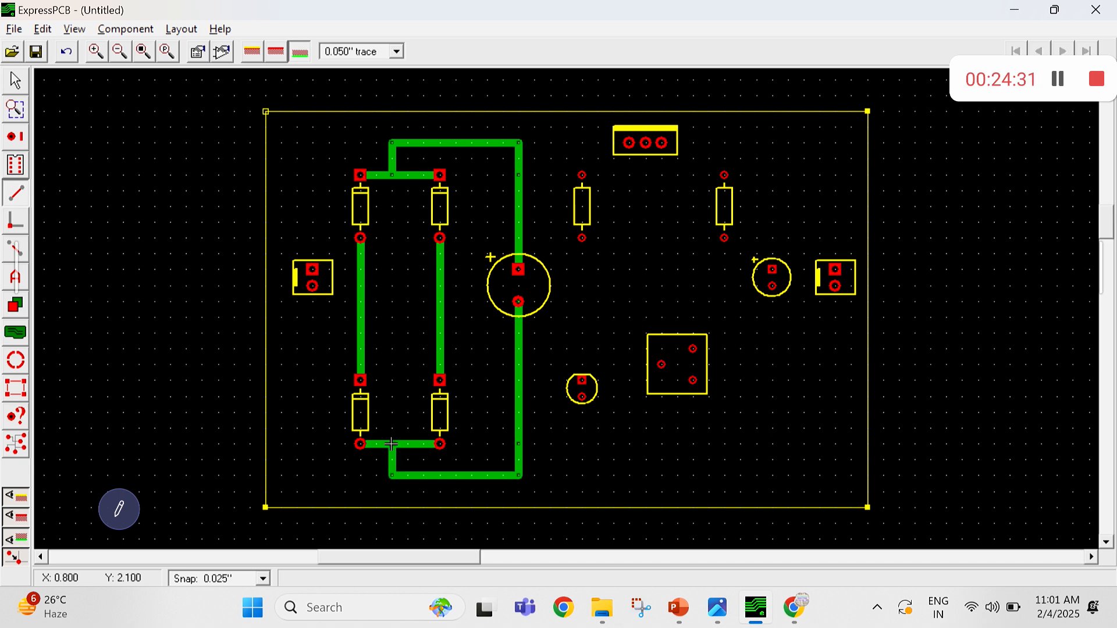
Extend the positive trace from its corner above the large capacitor to the left resistor's top pad
left_click(519, 142)
left_click(582, 143)
left_click(581, 172)
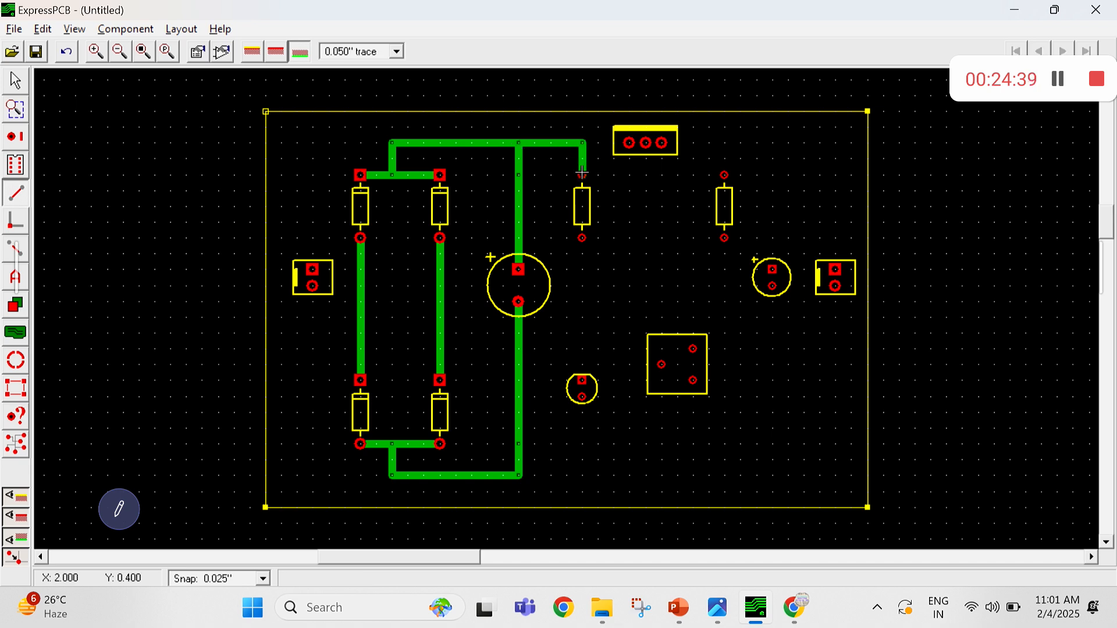
Route traces from the left resistor's lower pad to the LED's upper pad, and from the LED's lower pad to the negative trace's corner
left_click(582, 238)
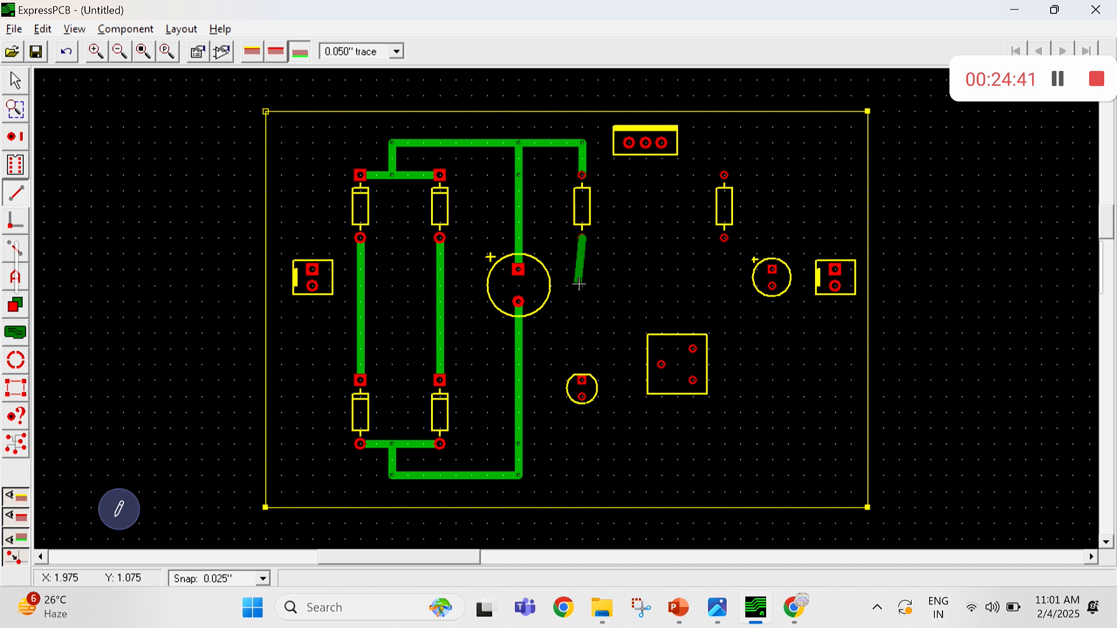
left_click(582, 381)
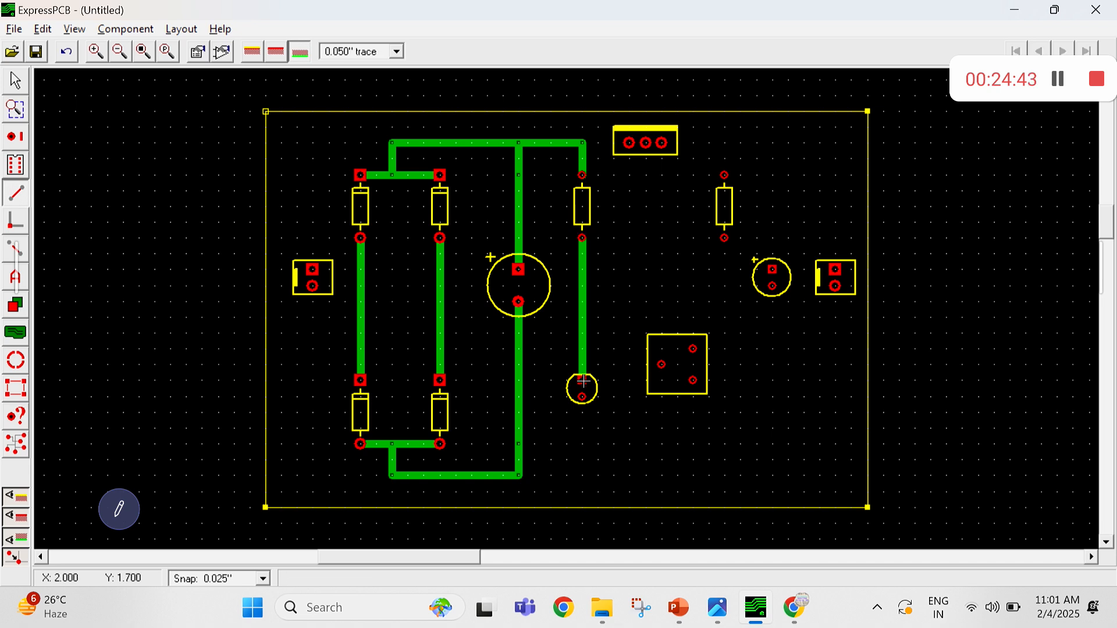
left_click(582, 396)
left_click(581, 474)
left_click(518, 474)
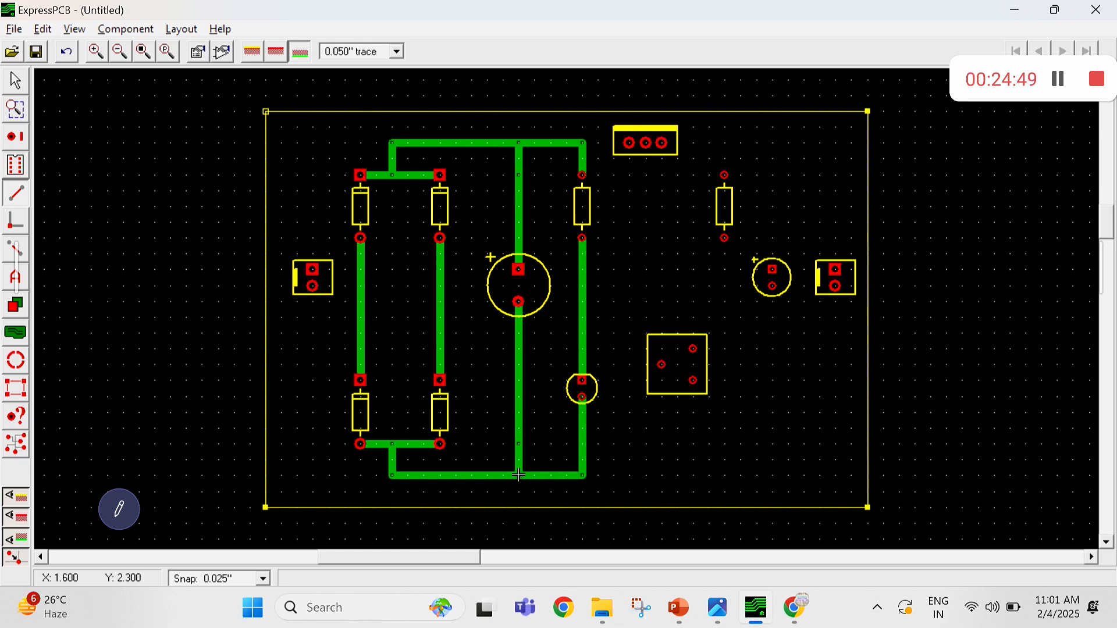
Check the schematic, then rotate the three-pin regulator upright and place it just right of the left resistor, level with the positive trace
key("alt+Tab")
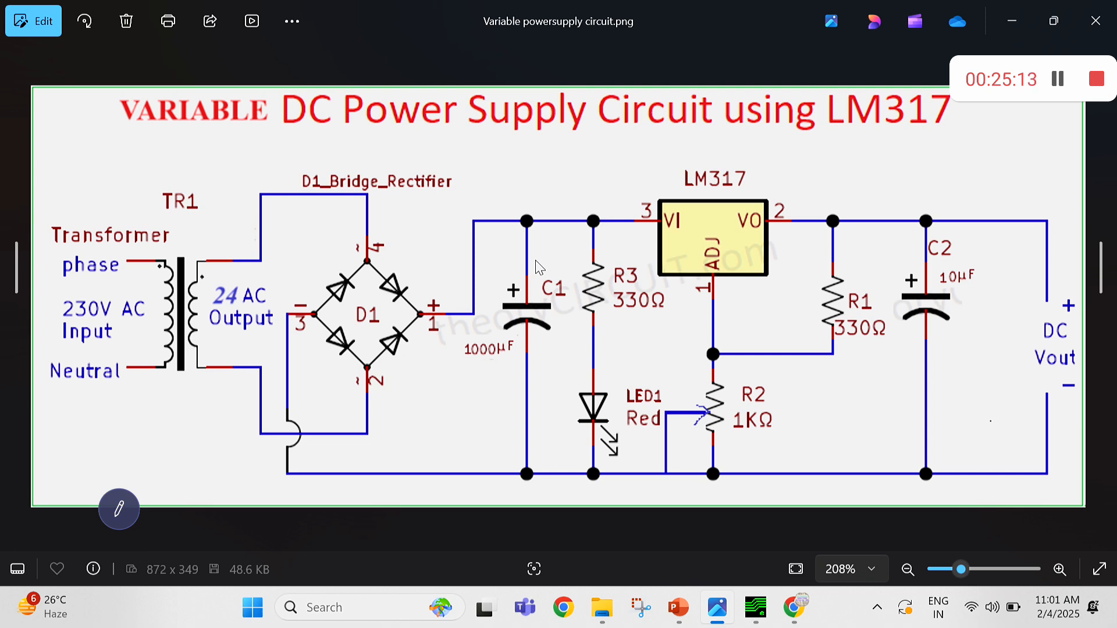
key("alt+Tab")
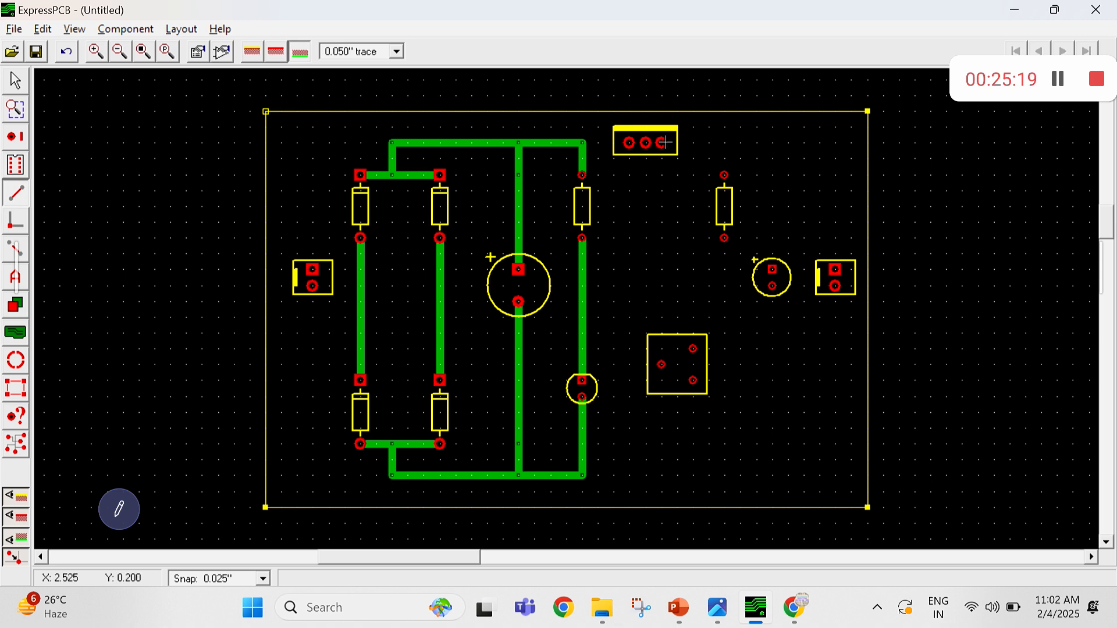
left_click(16, 80)
left_click(637, 136)
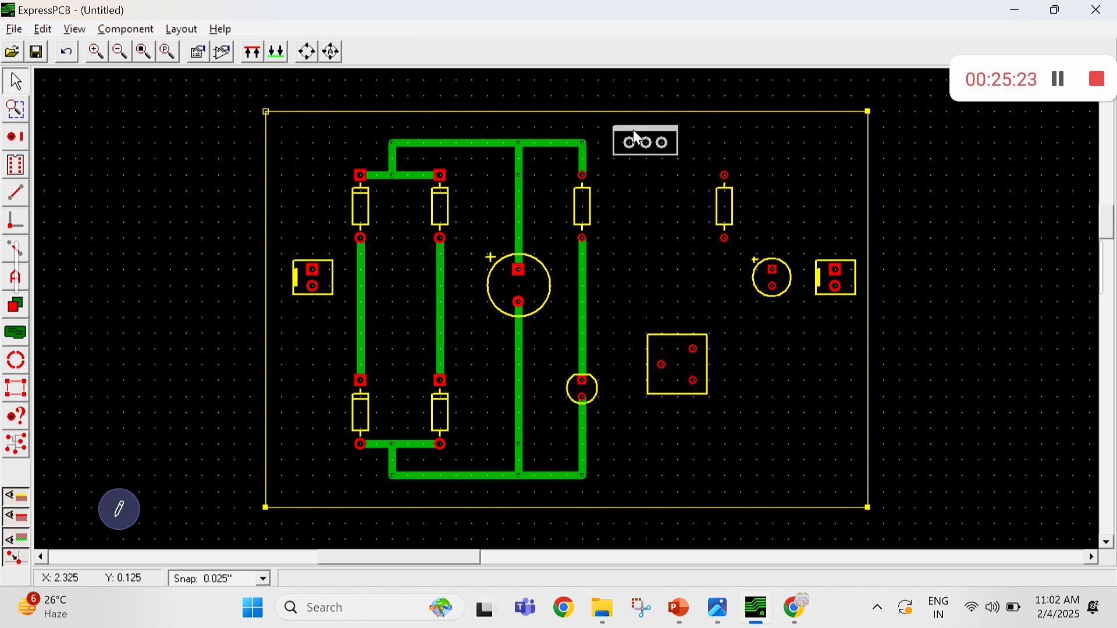
left_click(308, 51)
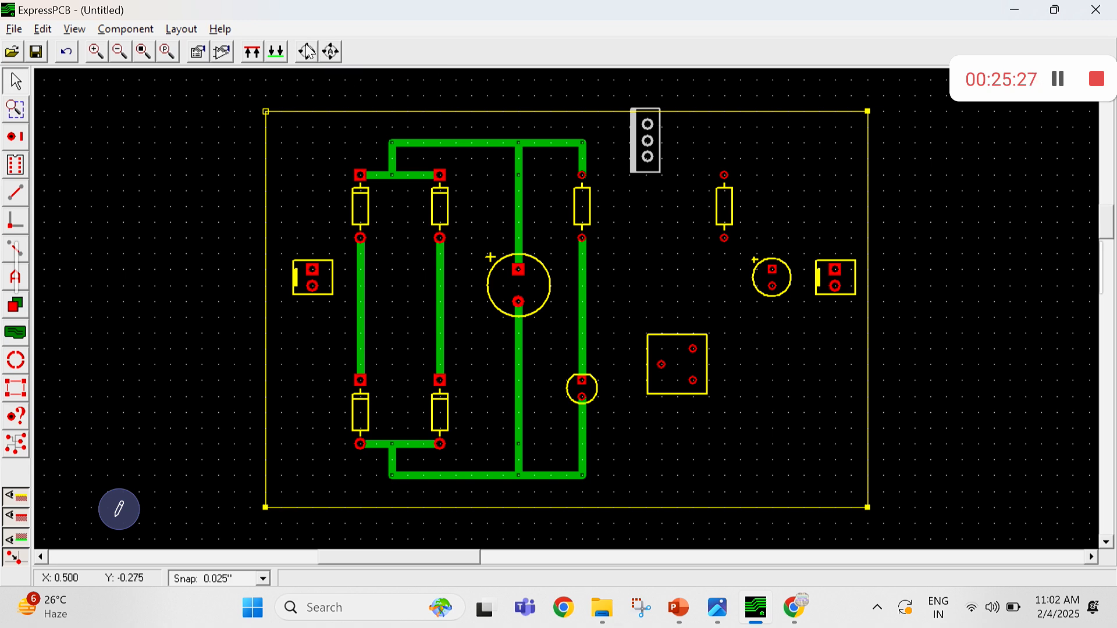
mouse_move(632, 162)
left_mouse_down()
mouse_move(626, 183)
mouse_move(615, 181)
left_mouse_up()
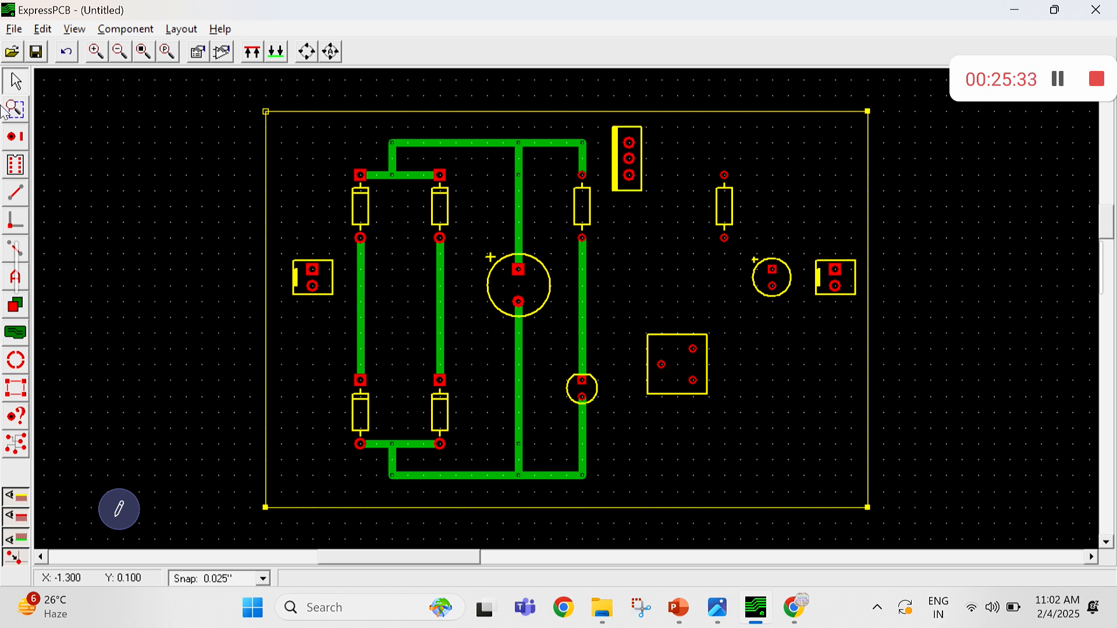
Extend the positive trace from its corner above the left resistor to the regulator's top pad
left_click(15, 193)
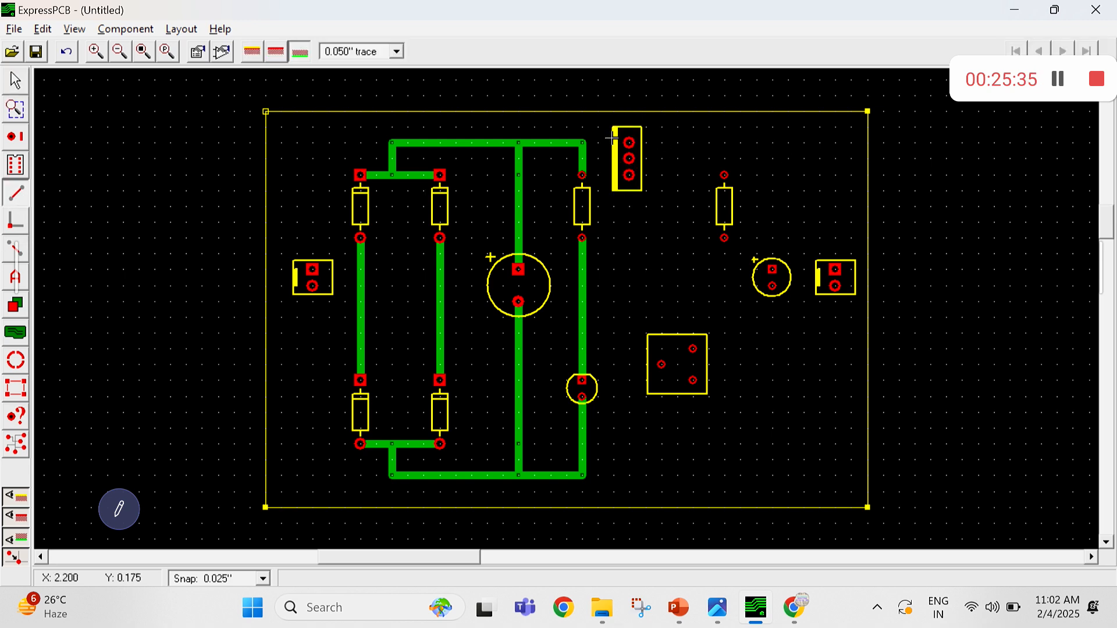
left_click(581, 142)
left_click(630, 142)
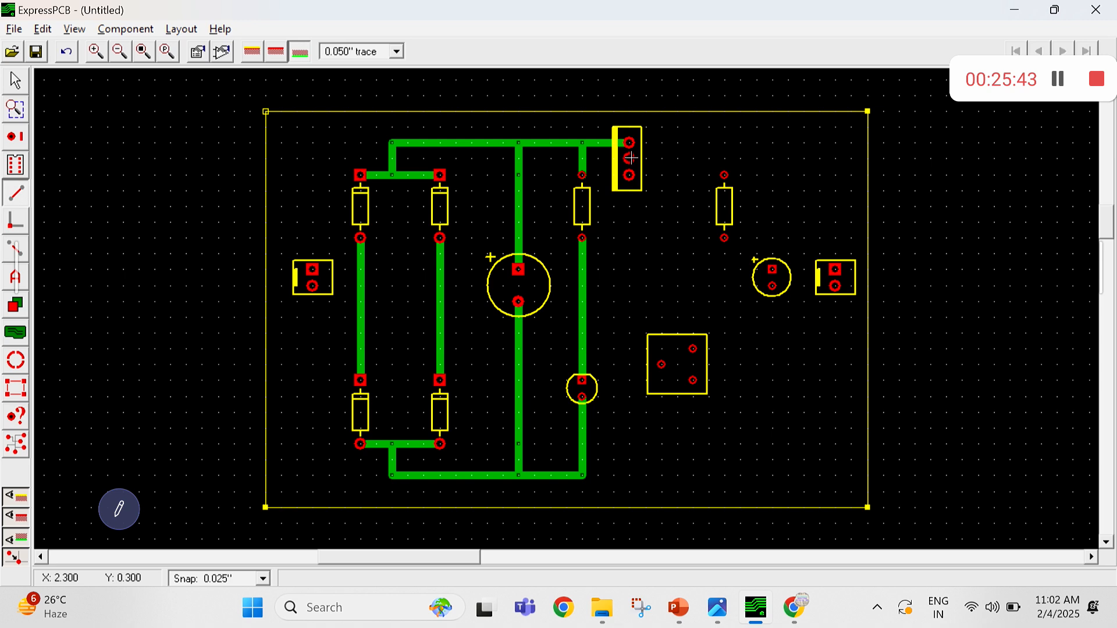
Route a right-angled trace from the regulator's middle pad to the output connector's upper pad
left_click(629, 158)
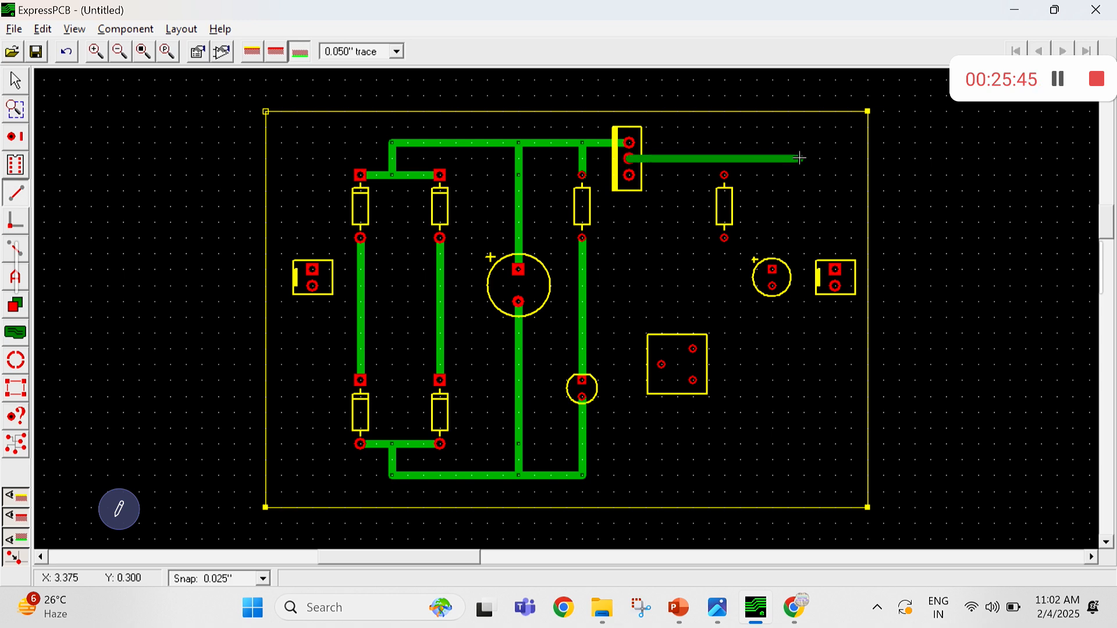
left_click(836, 157)
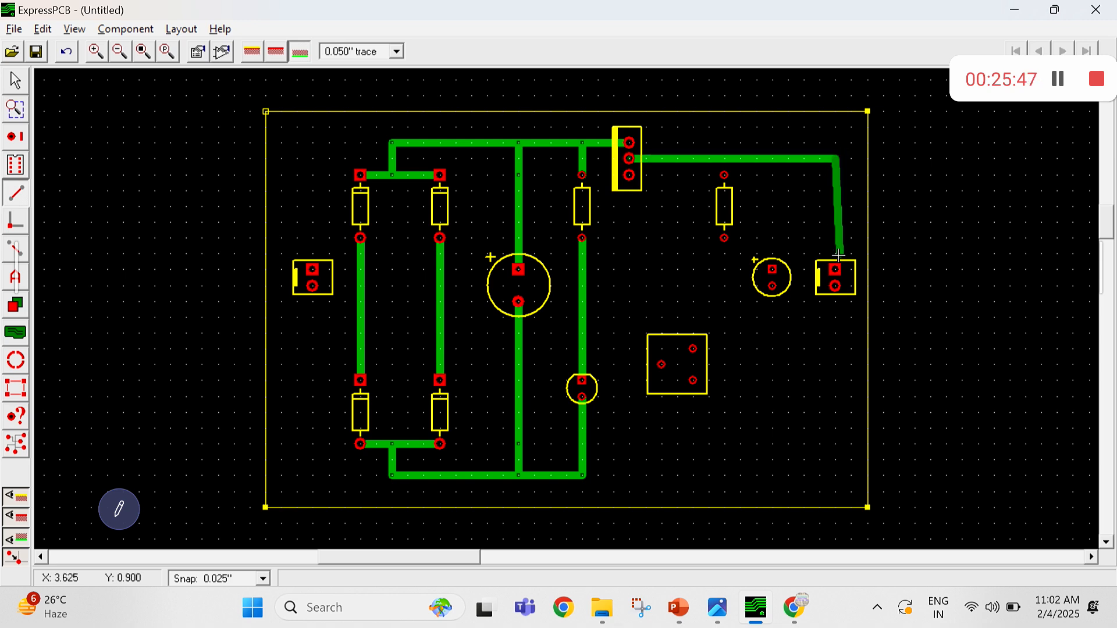
left_click(836, 269)
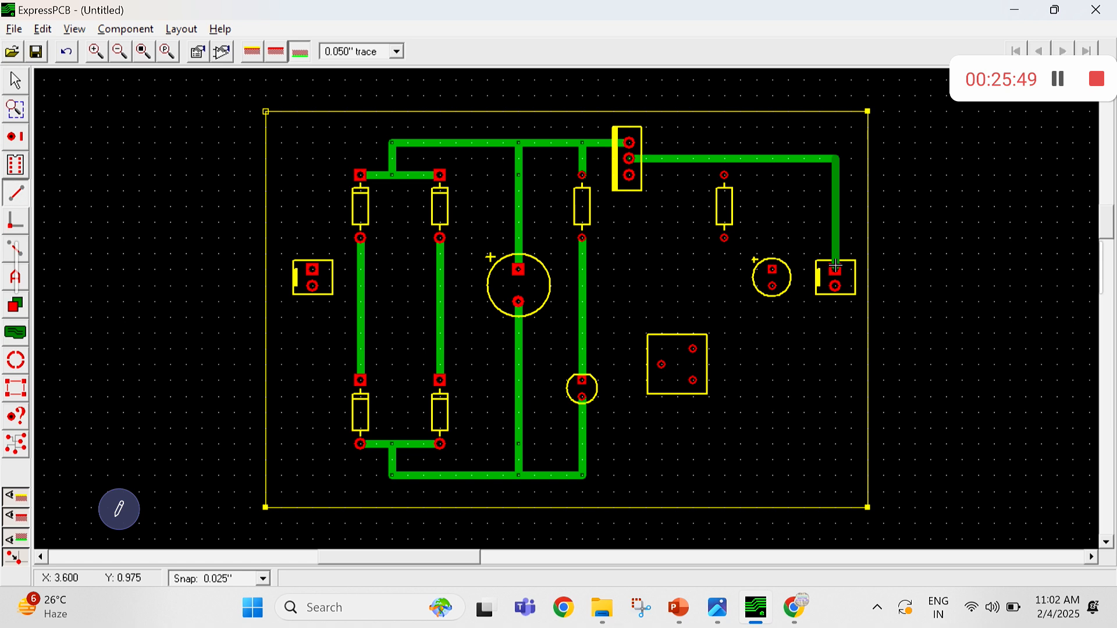
double_click(835, 267)
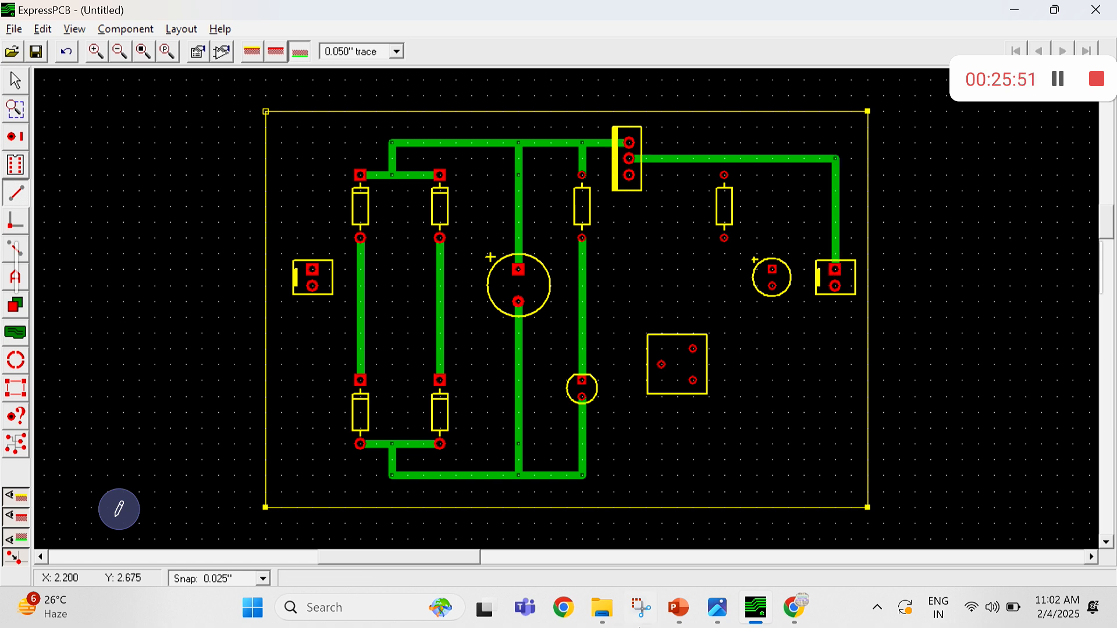
Extend the negative trace from below the LED to the output connector's lower pad, and straighten its corner
left_click(582, 475)
double_click(835, 475)
left_click(835, 475)
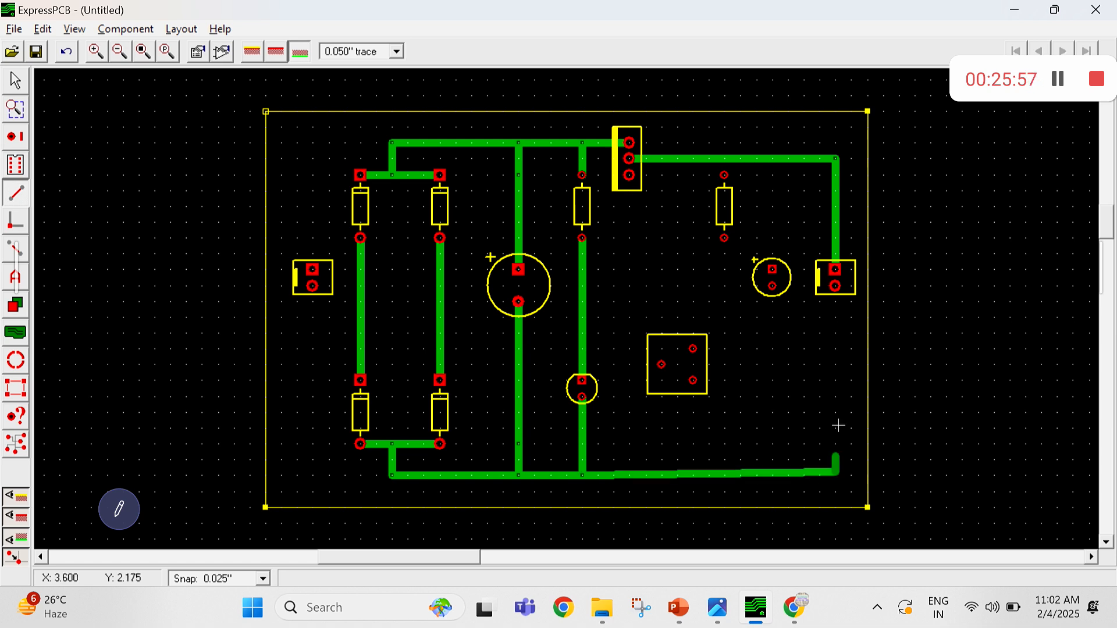
double_click(836, 285)
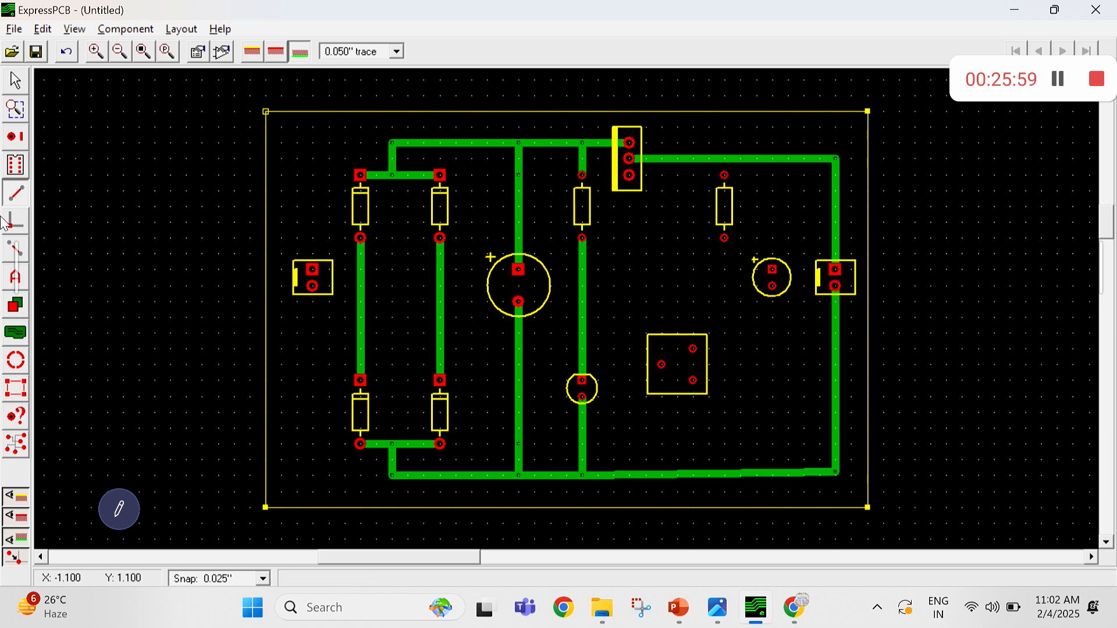
left_click(15, 82)
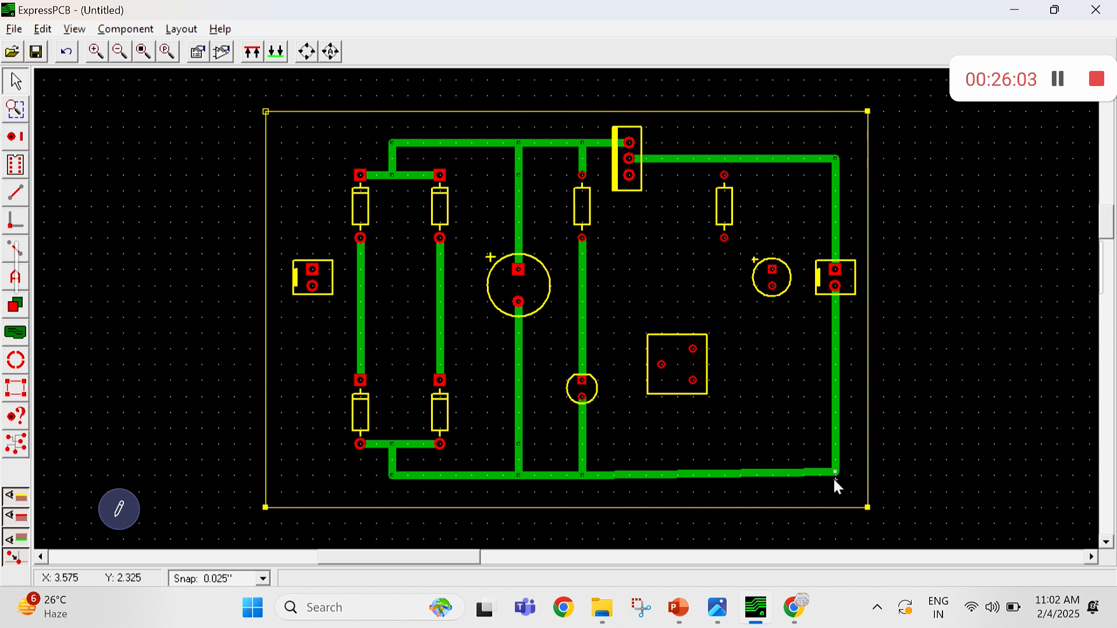
left_click_drag(834, 473, 835, 477)
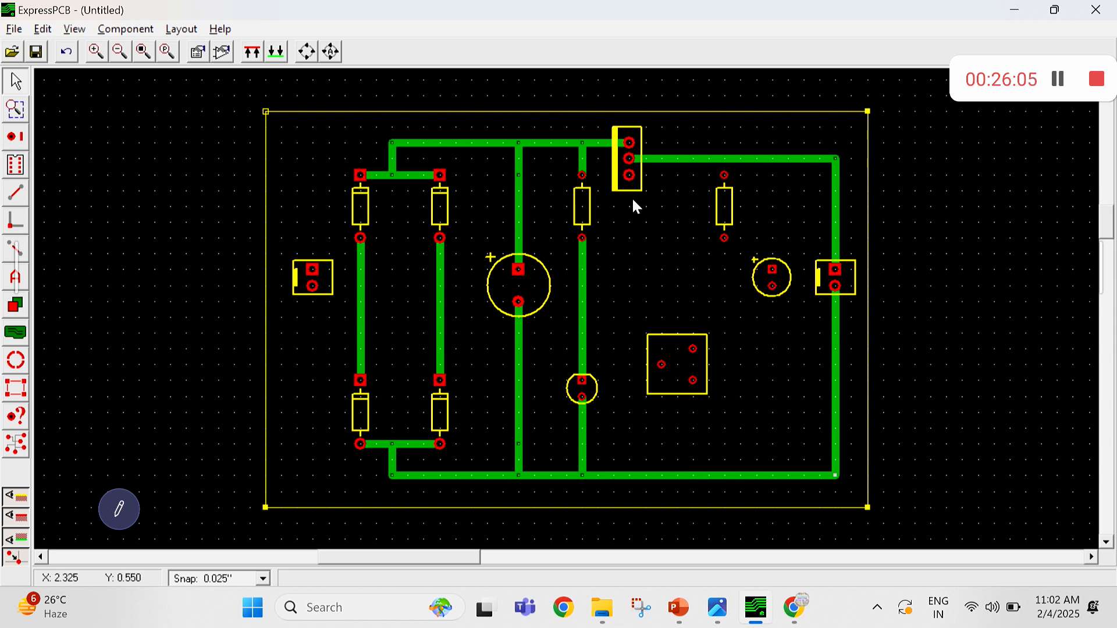
Check the schematic and route a right-angled trace from the potentiometer's left pad down to the negative trace
key("alt+Tab")
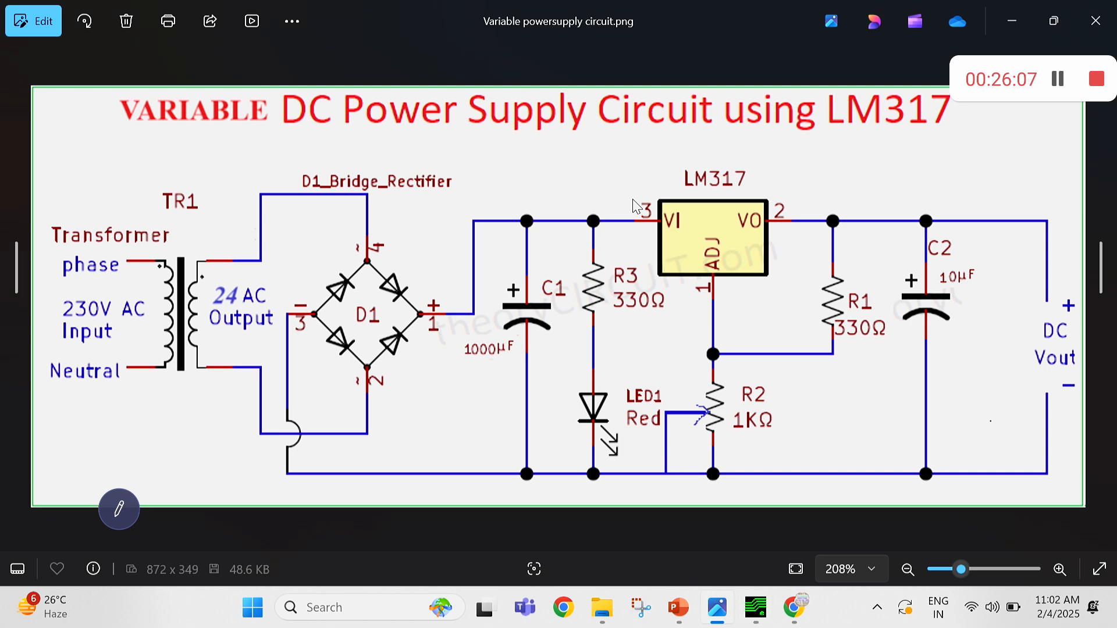
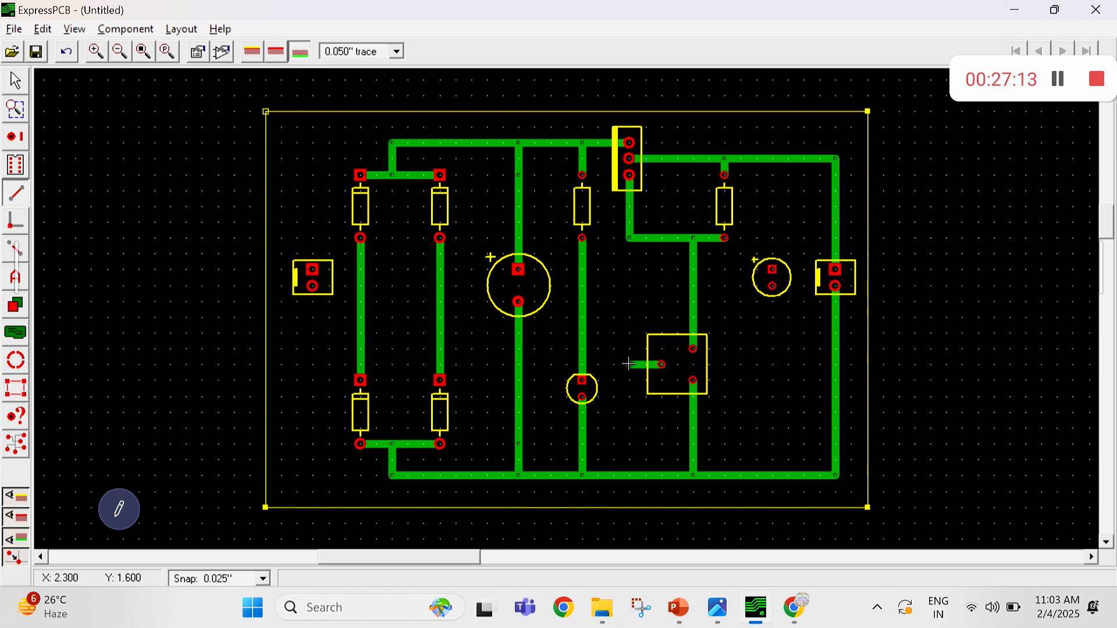
double_click(629, 476)
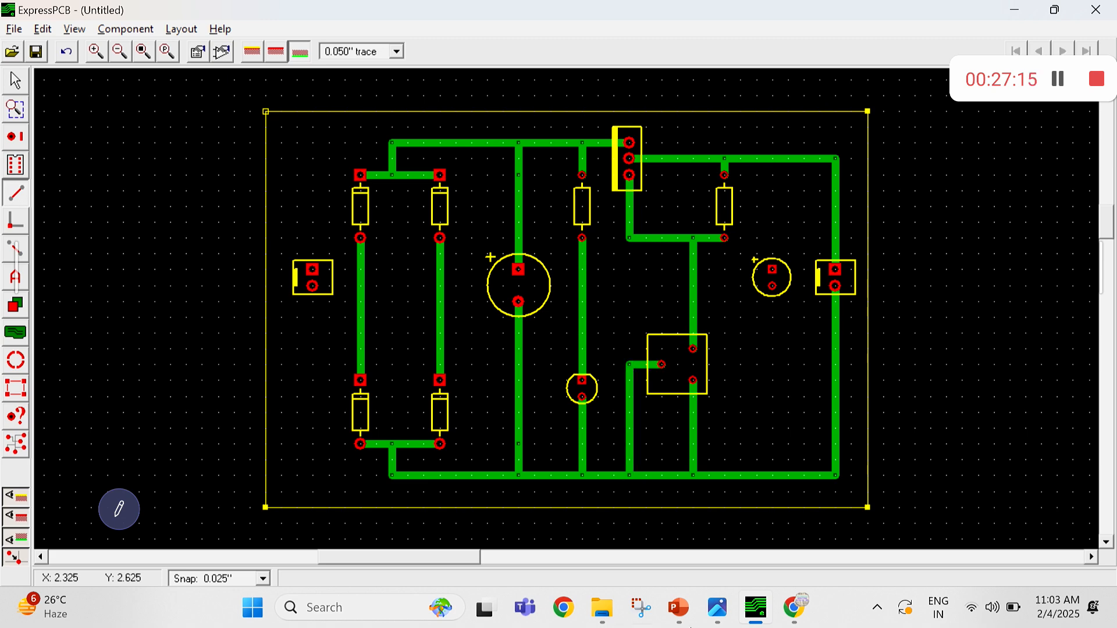
Check the schematic and route the small capacitor's positive pad up to the output trace and its lower pad down to the negative trace
mouse_move(695, 623)
left_click(717, 608)
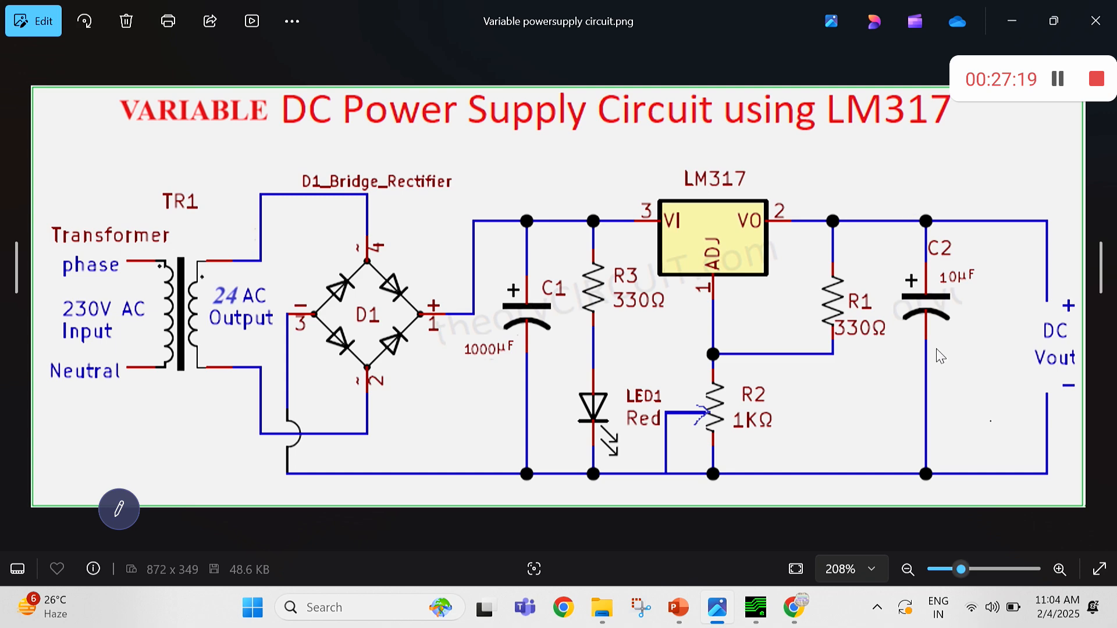
key("alt+Tab")
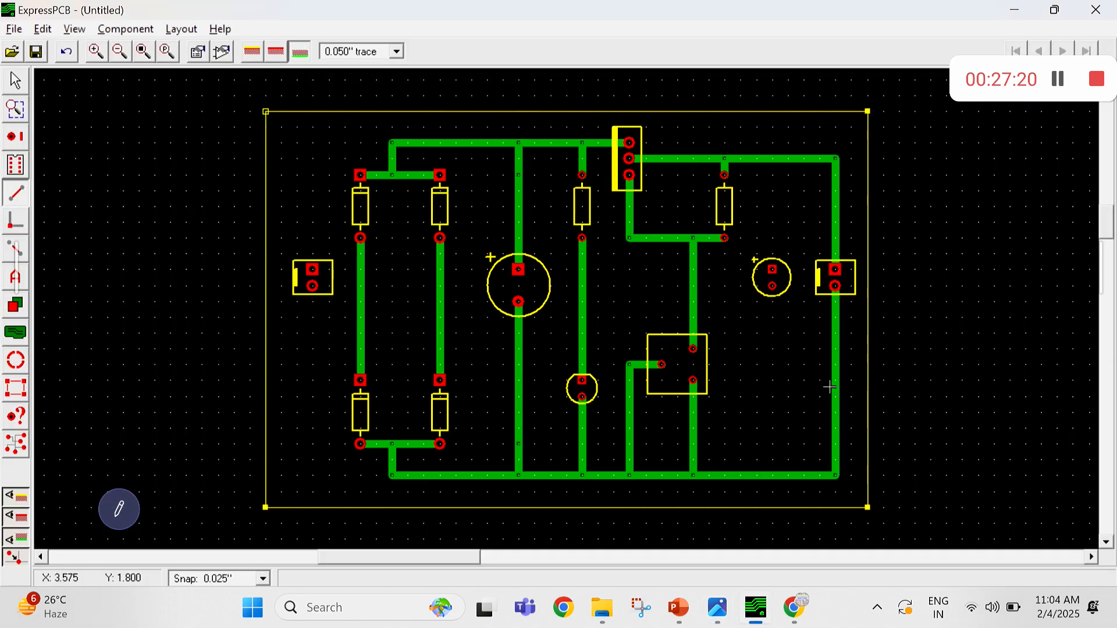
left_click(772, 268)
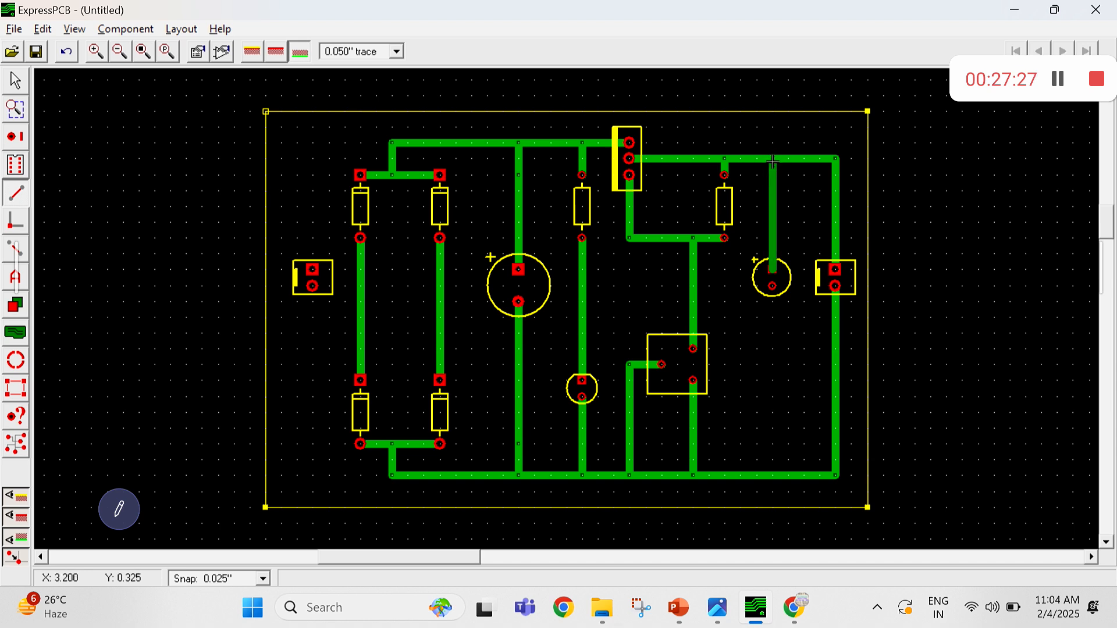
left_click(772, 159)
right_click(771, 158)
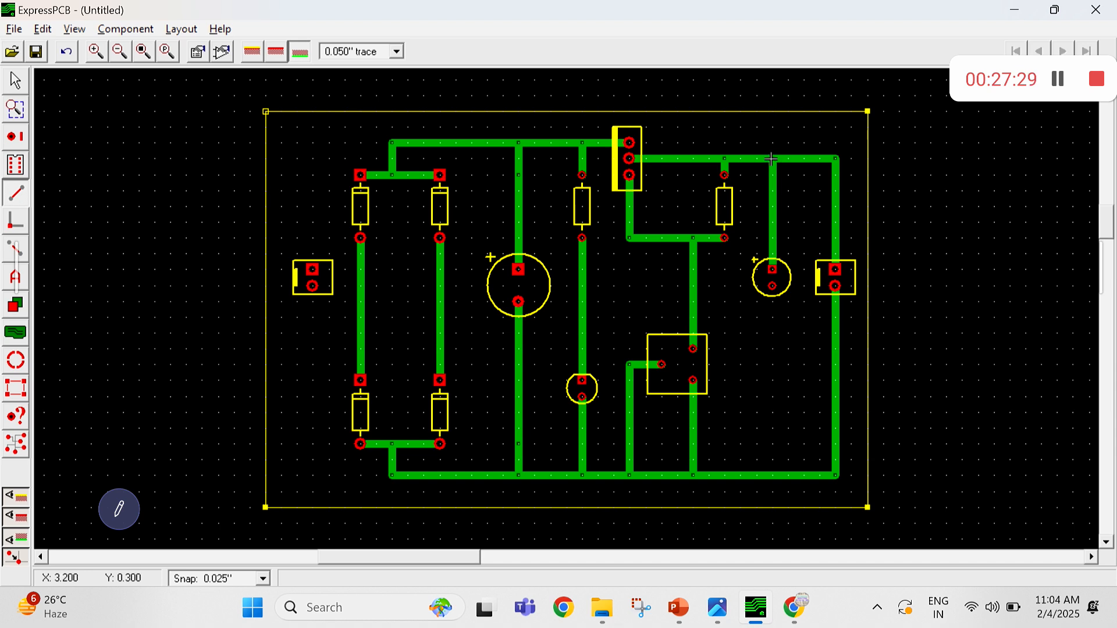
left_click(772, 285)
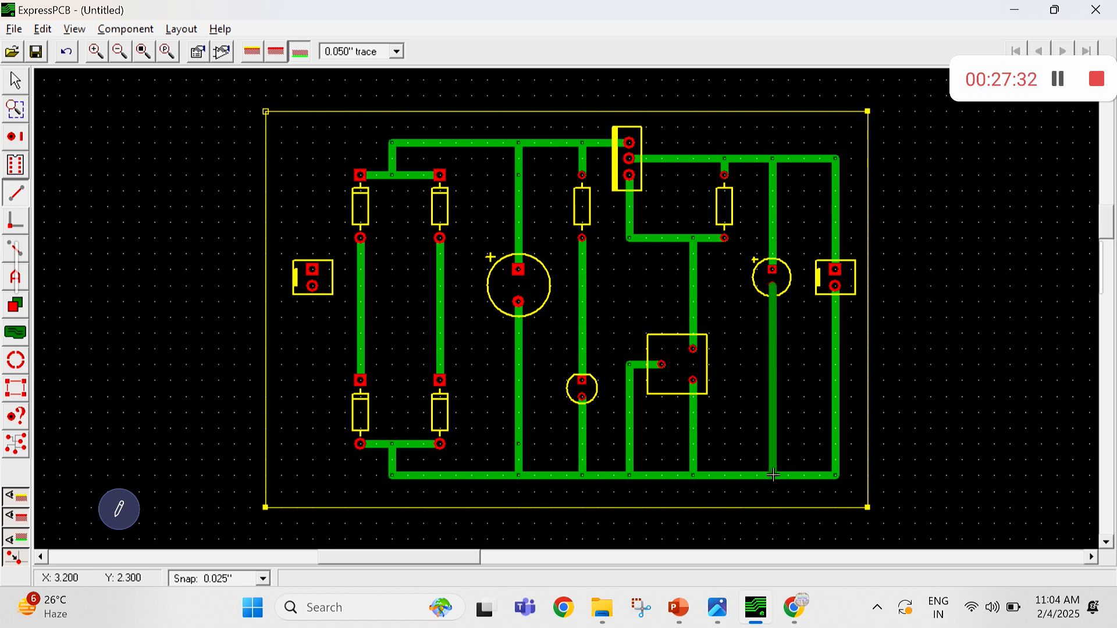
right_click(773, 476)
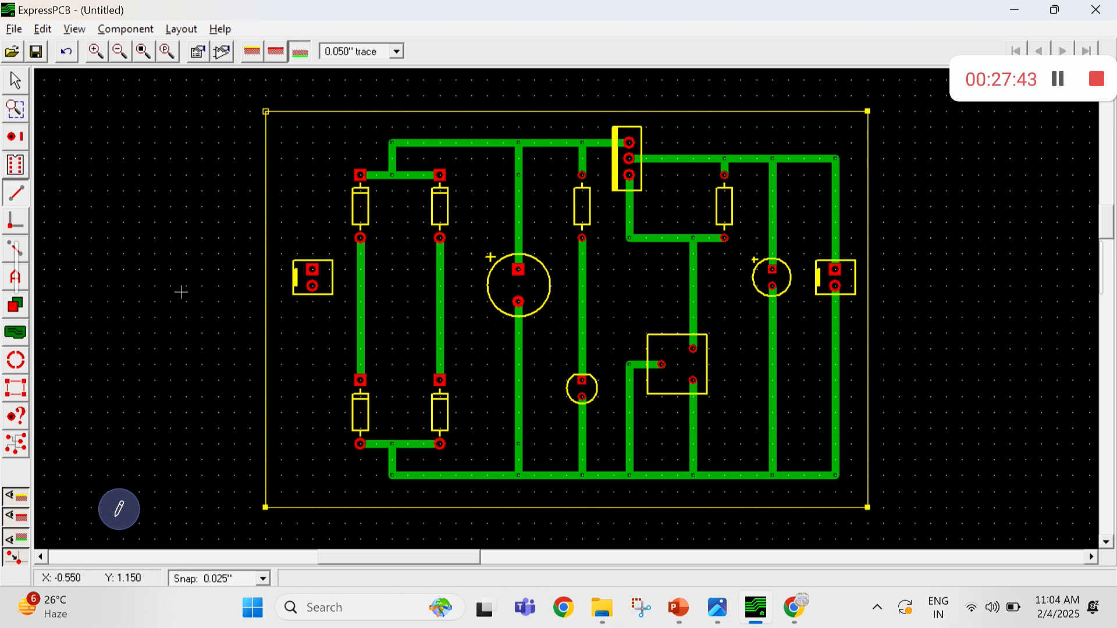
Route a straight trace from the input connector's upper pad to the trace joining the left pair of diodes
left_click(312, 269)
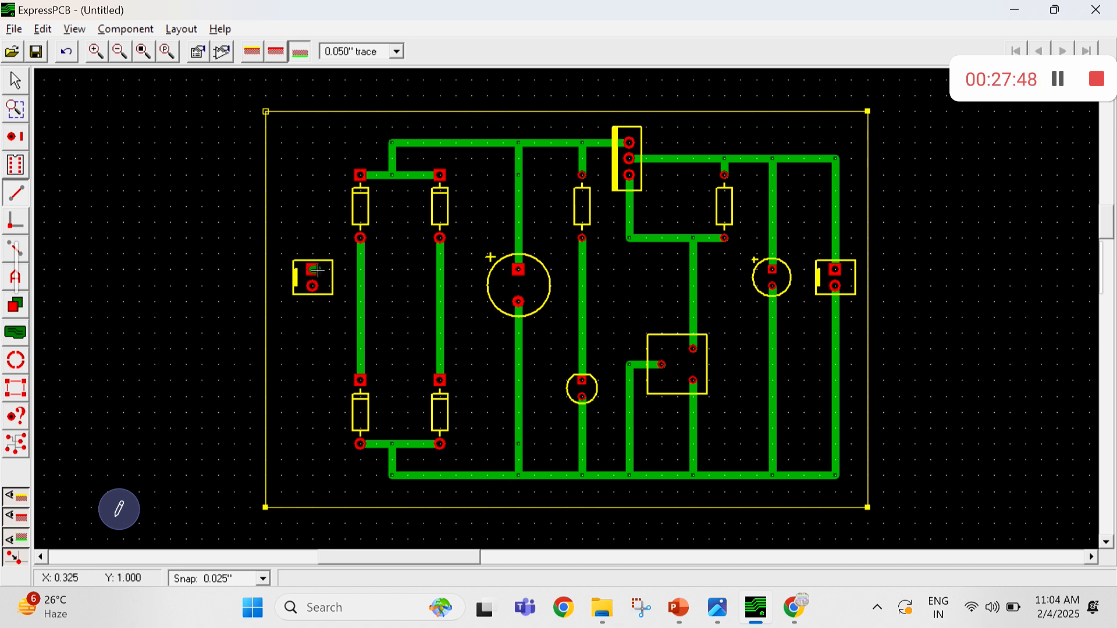
double_click(361, 269)
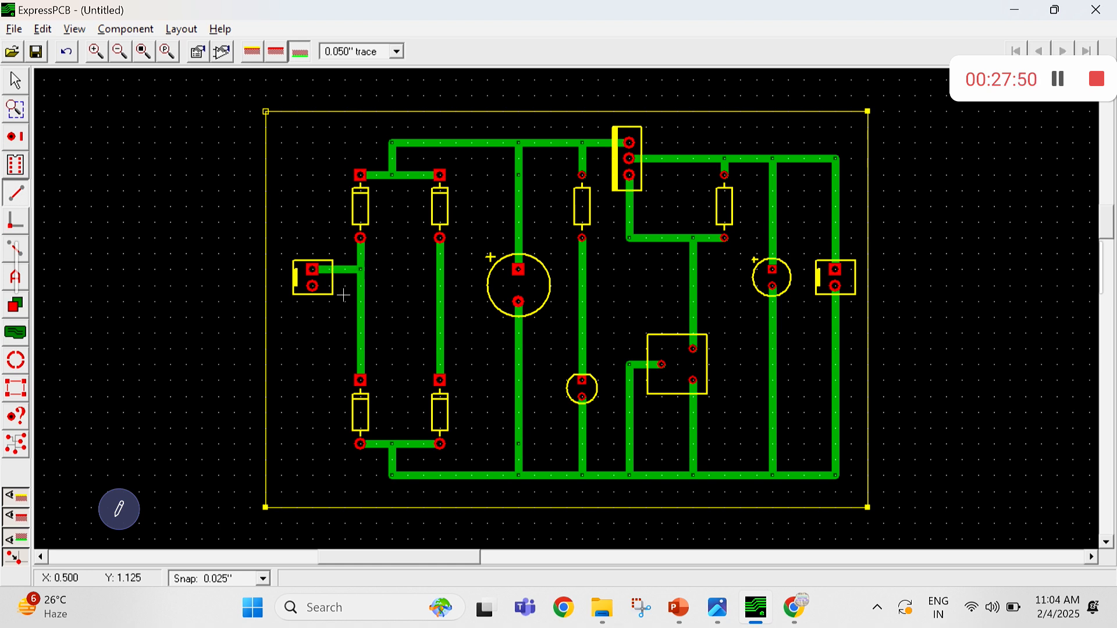
Try a straight trace from the input connector's lower pad to the right diode pair's joining trace, and delete it
left_click(312, 286)
double_click(439, 285)
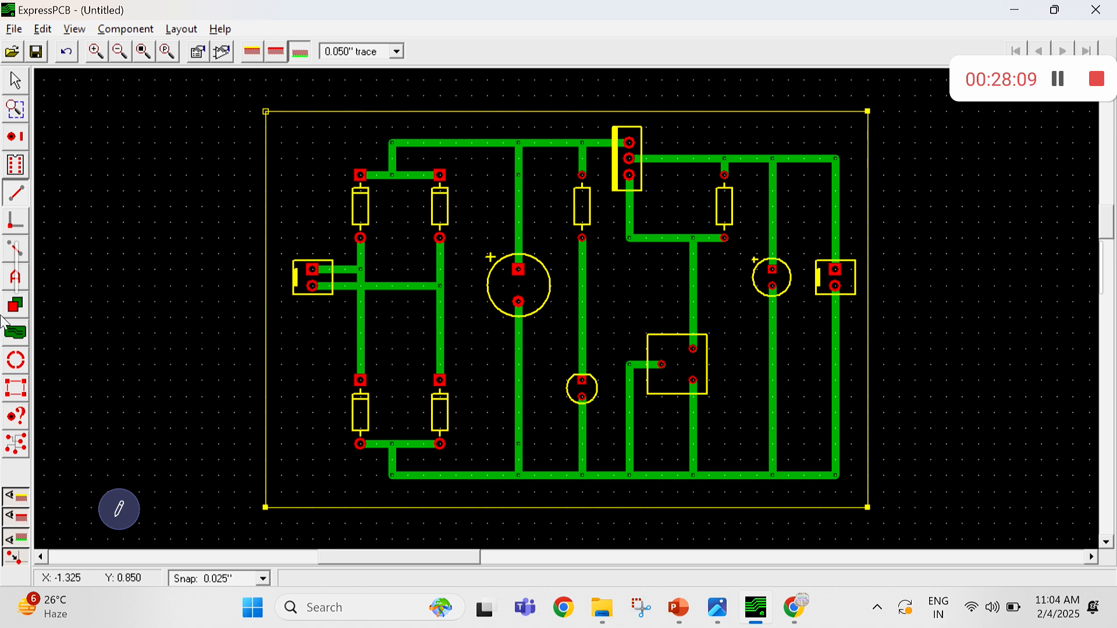
left_click(16, 81)
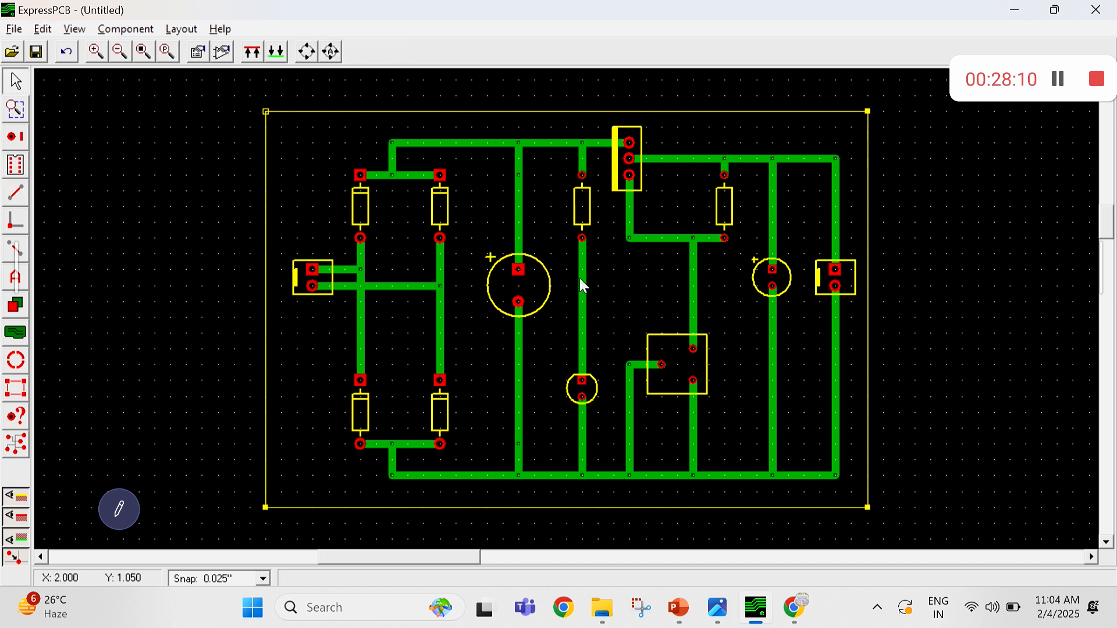
left_click(371, 286)
key("Delete")
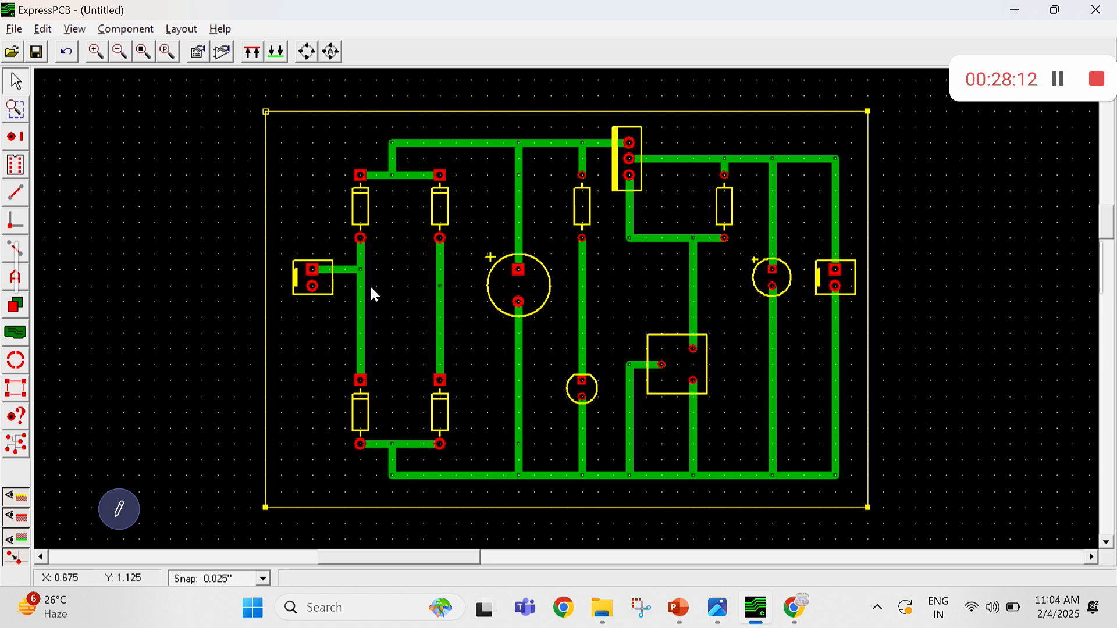
Route a right-angled trace from the input connector's lower pad through the left lower diode and up between the diode pairs to the right pair's joining trace
left_click(18, 191)
left_click(312, 285)
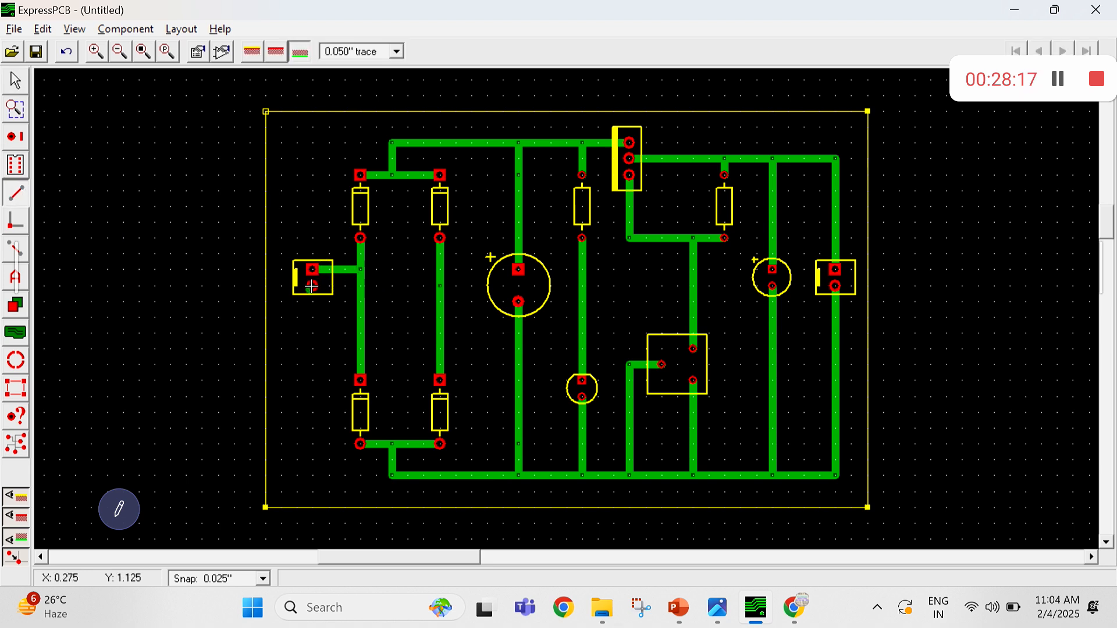
right_click(310, 408)
left_click(312, 285)
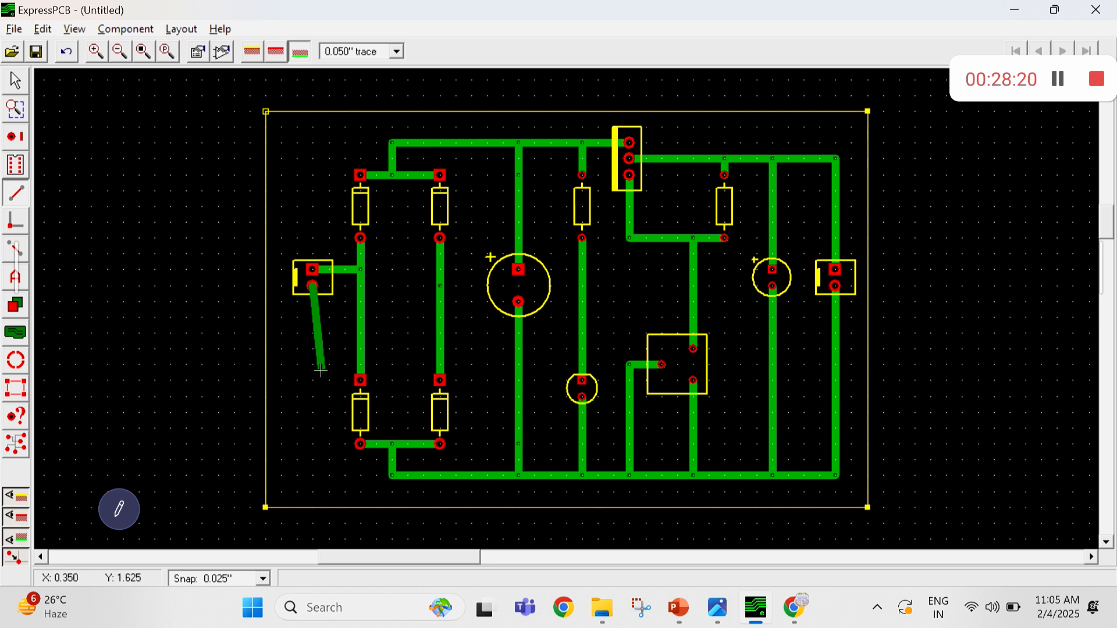
left_click(313, 413)
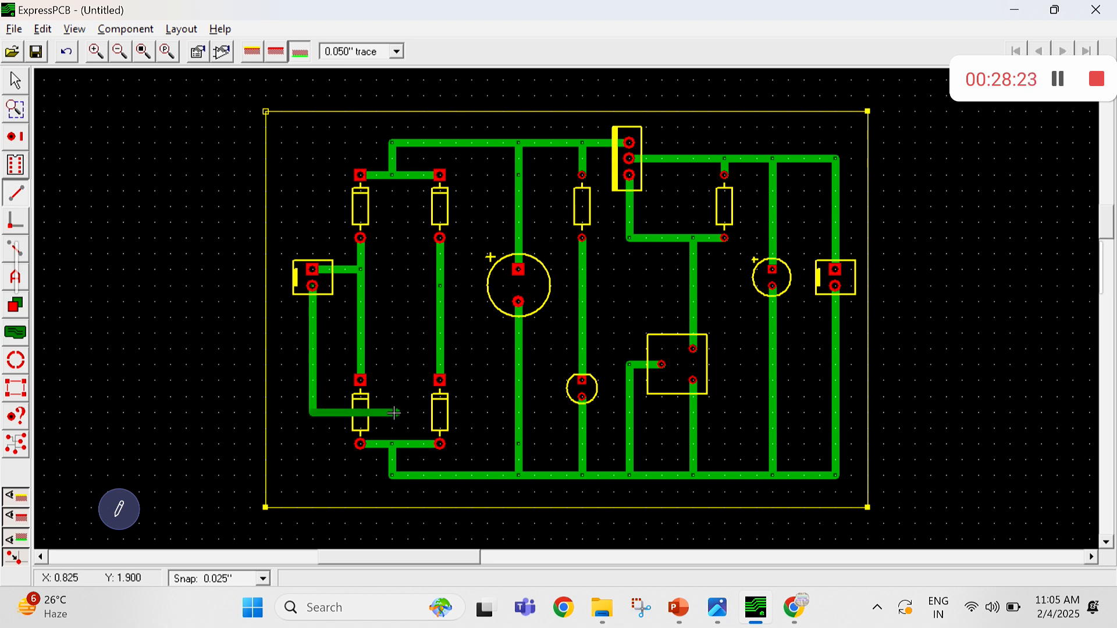
left_click(393, 412)
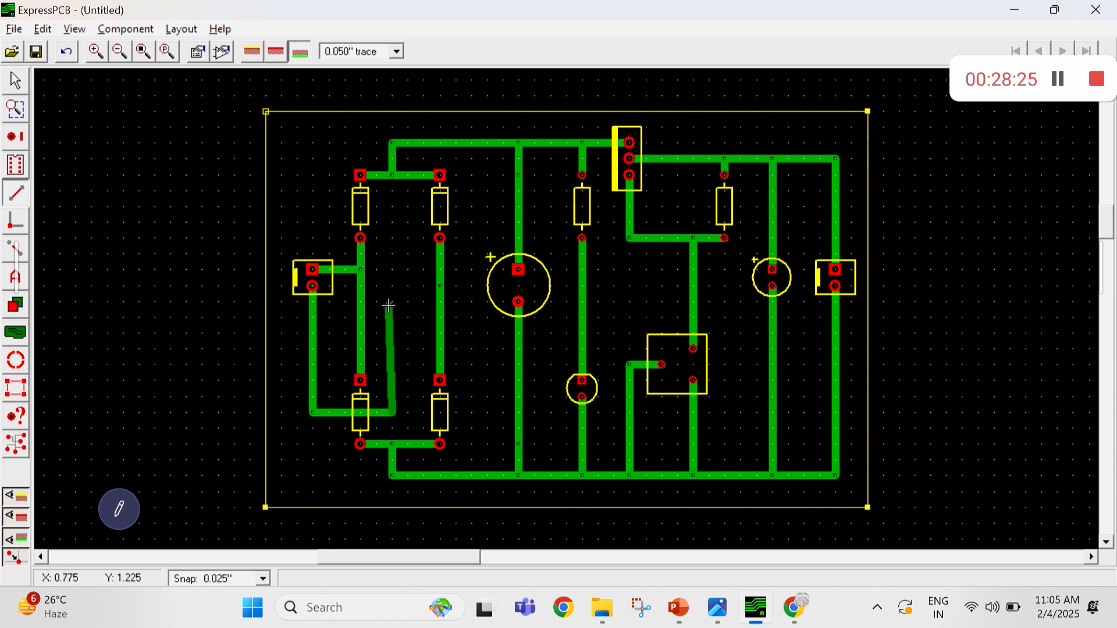
left_click(393, 285)
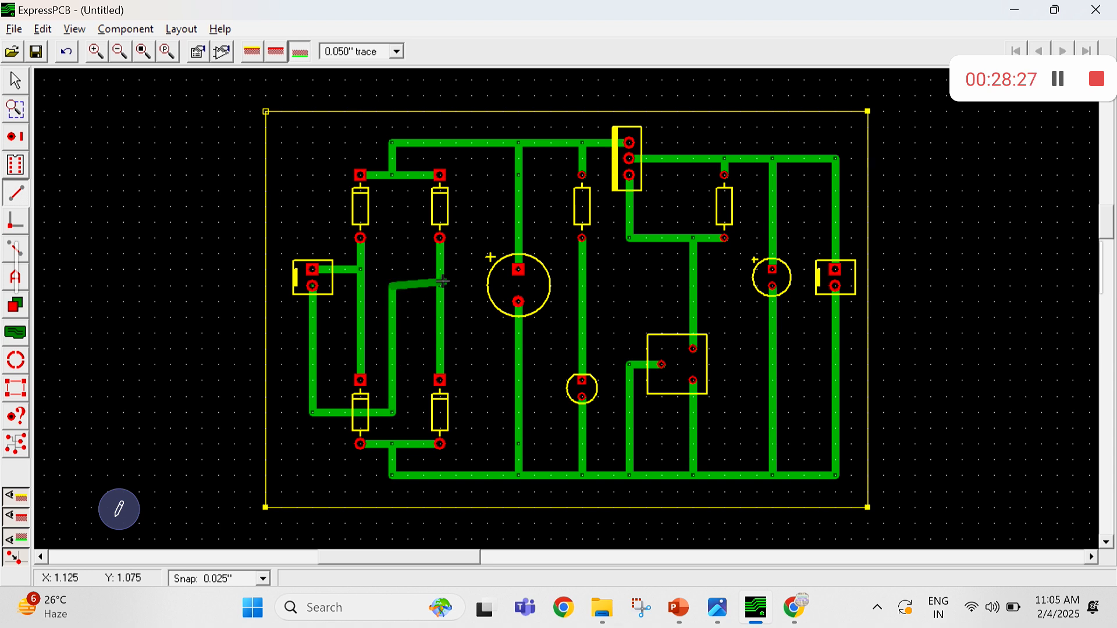
double_click(440, 286)
mouse_move(601, 624)
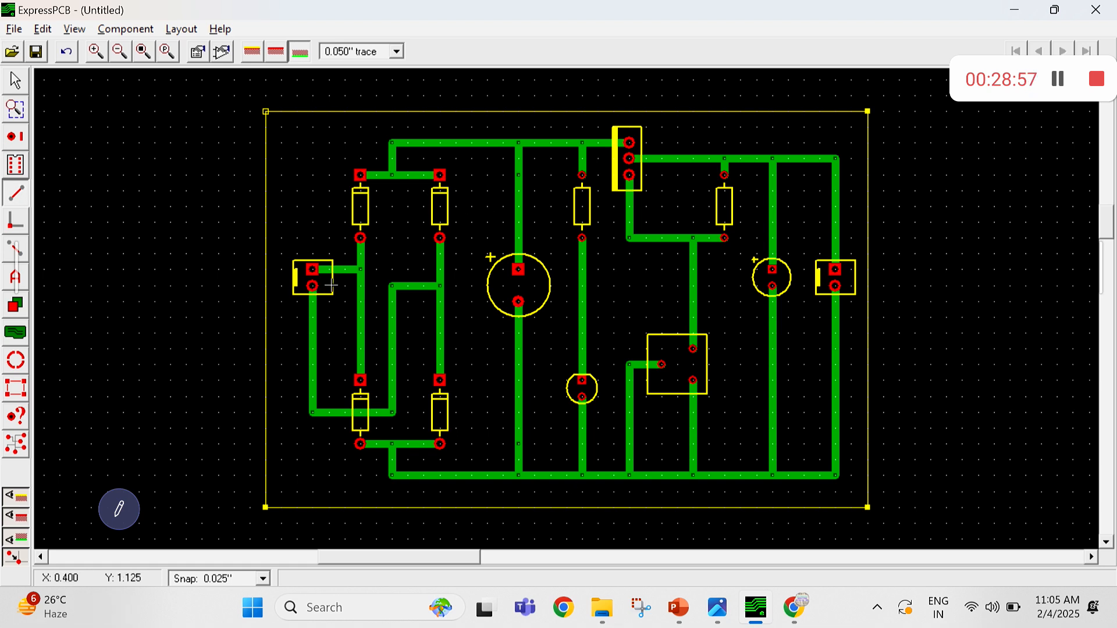
Label the input connector with part ID Xer in horizontal text
left_click(18, 78)
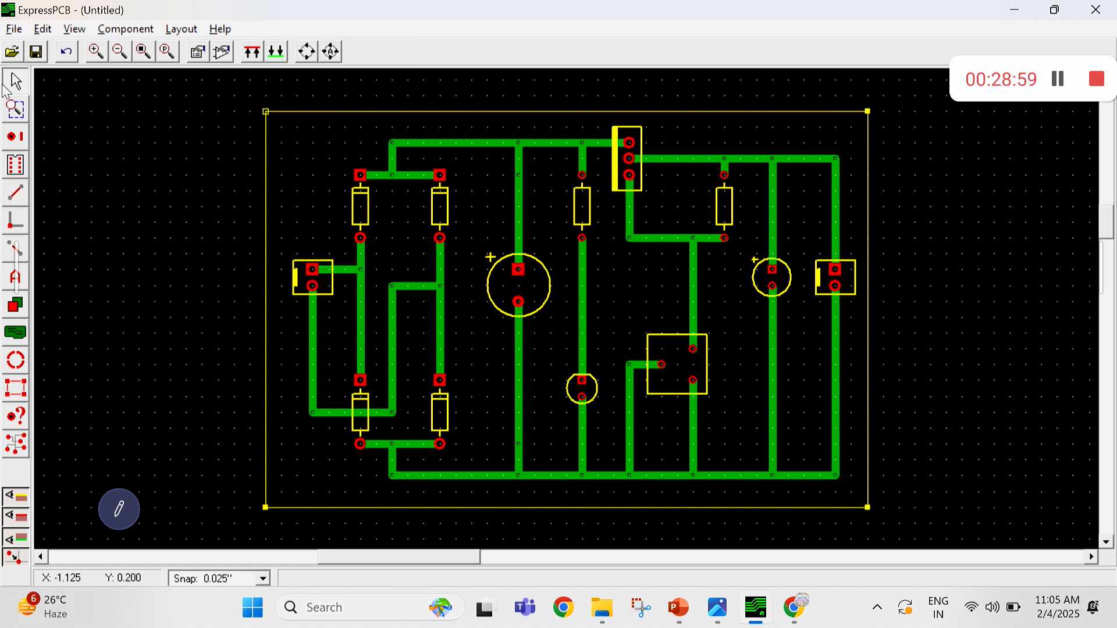
double_click(316, 270)
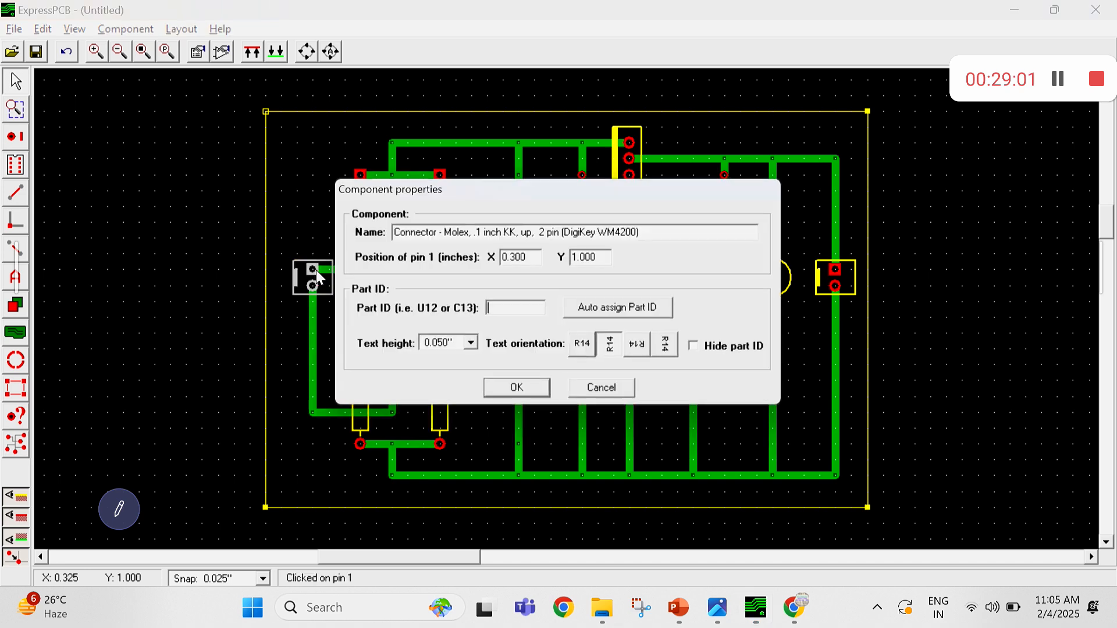
left_click(532, 307)
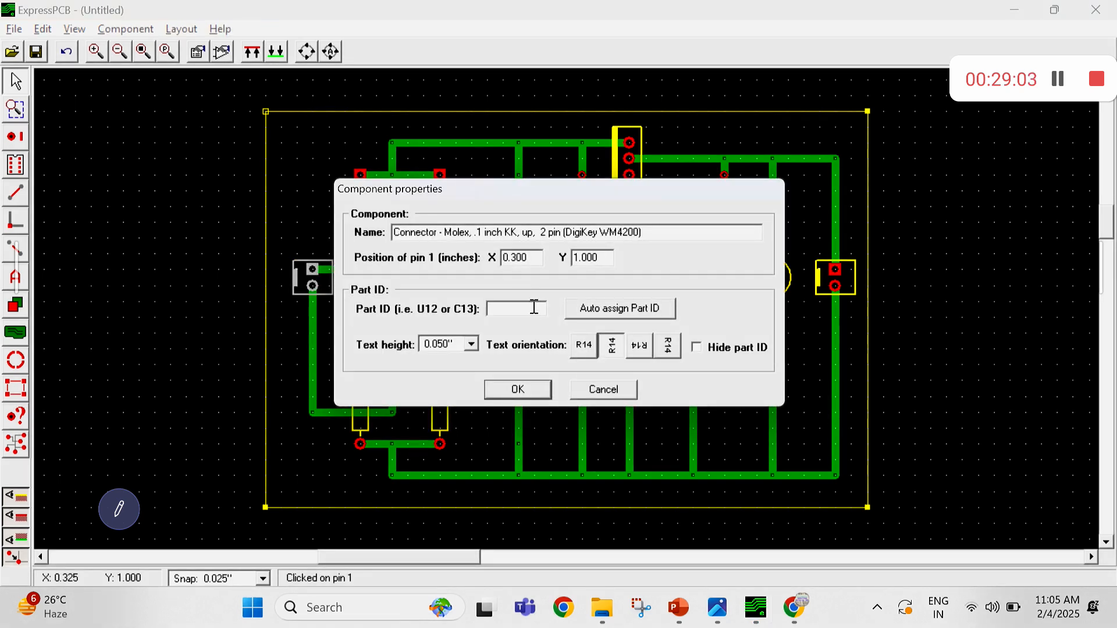
type("Xer")
left_click(587, 347)
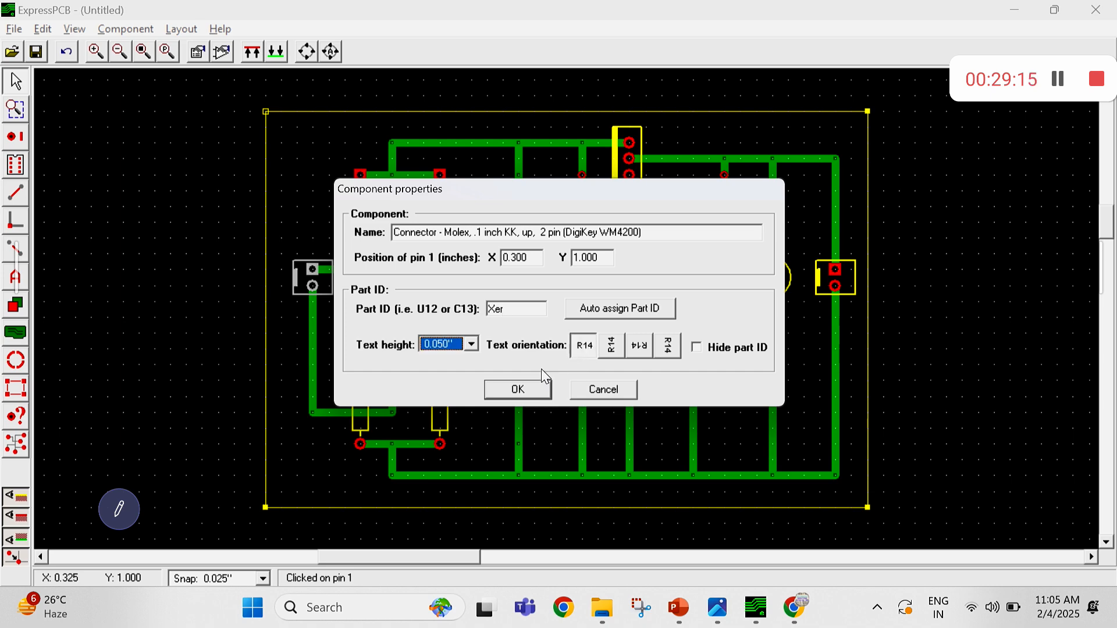
left_click(519, 390)
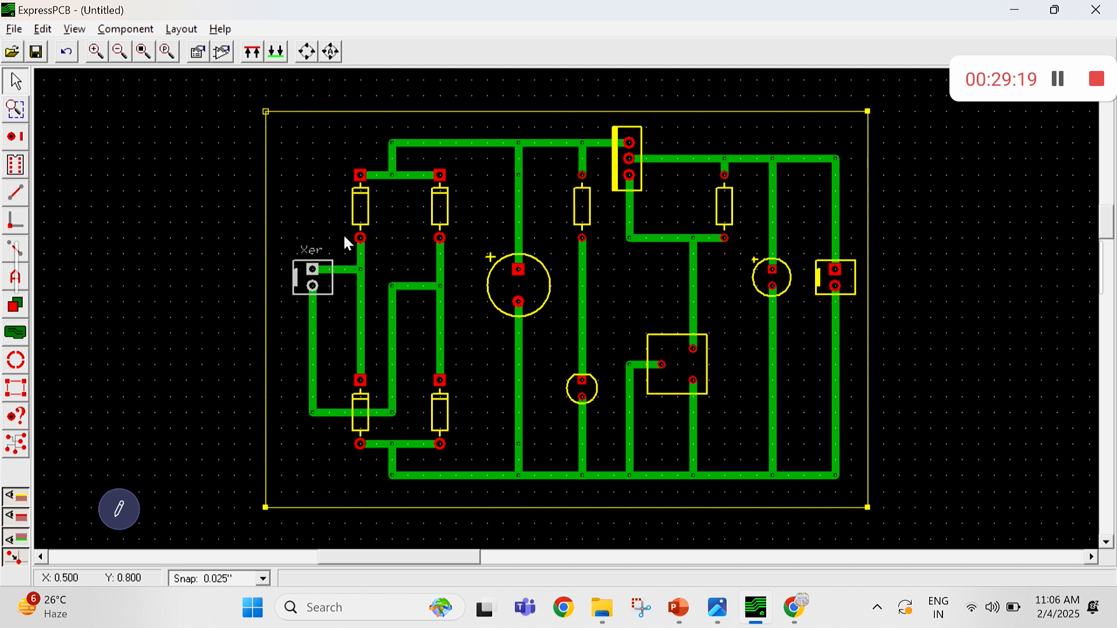
Label the upper-left diode with part ID D1 in vertical text and place the label inside the diode body
double_click(363, 235)
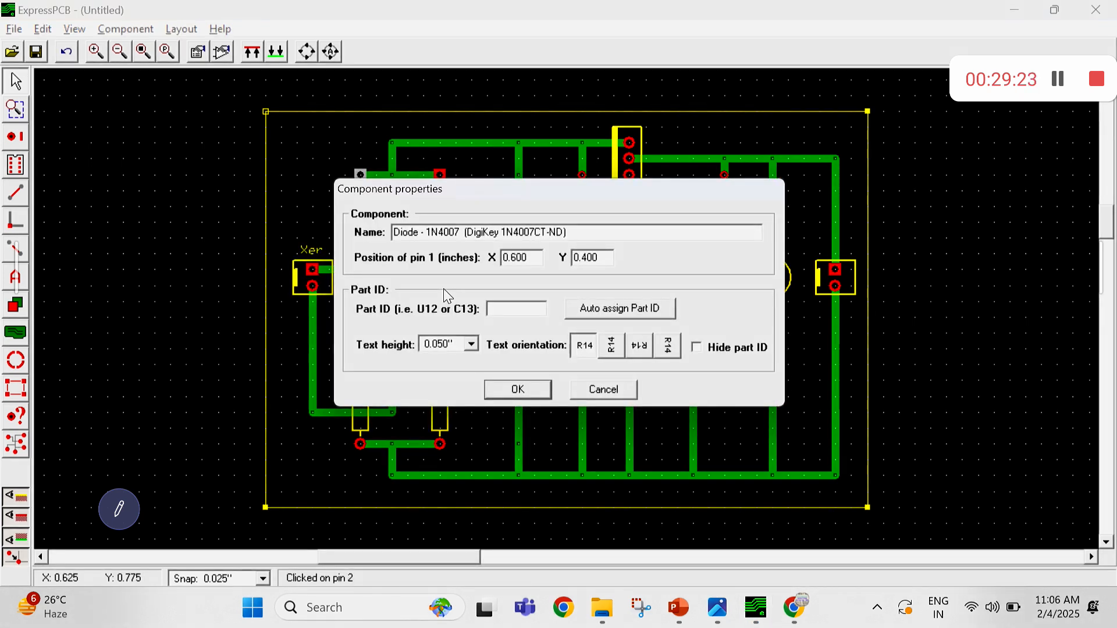
type("D1")
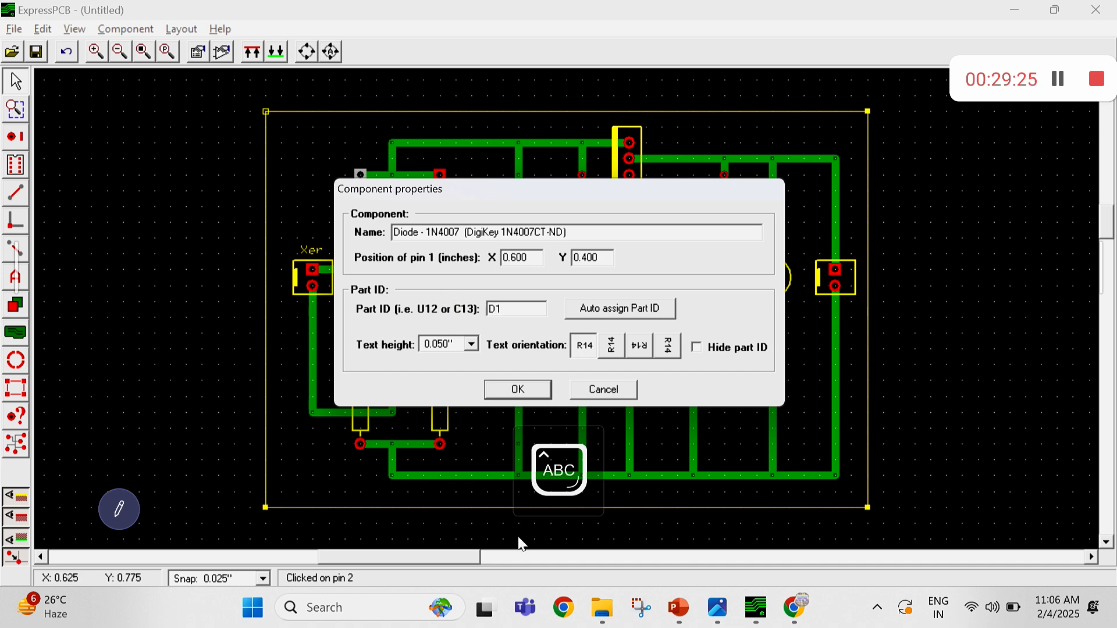
left_click(613, 344)
left_click(518, 387)
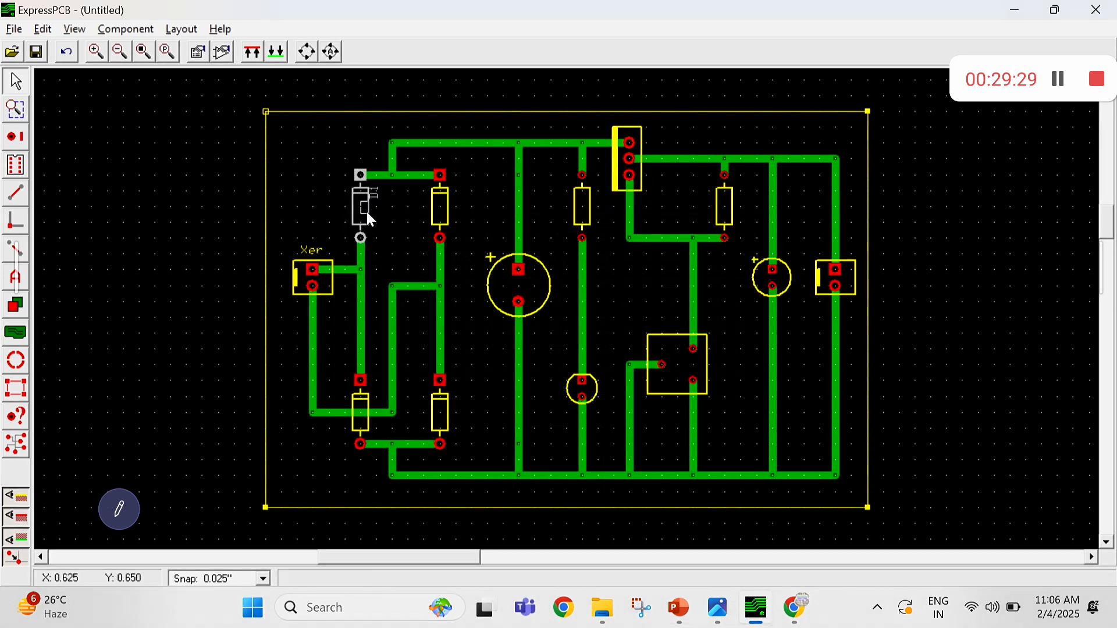
Label the upper-right diode with part ID D2 in vertical text and move the label inside the diode body
double_click(439, 193)
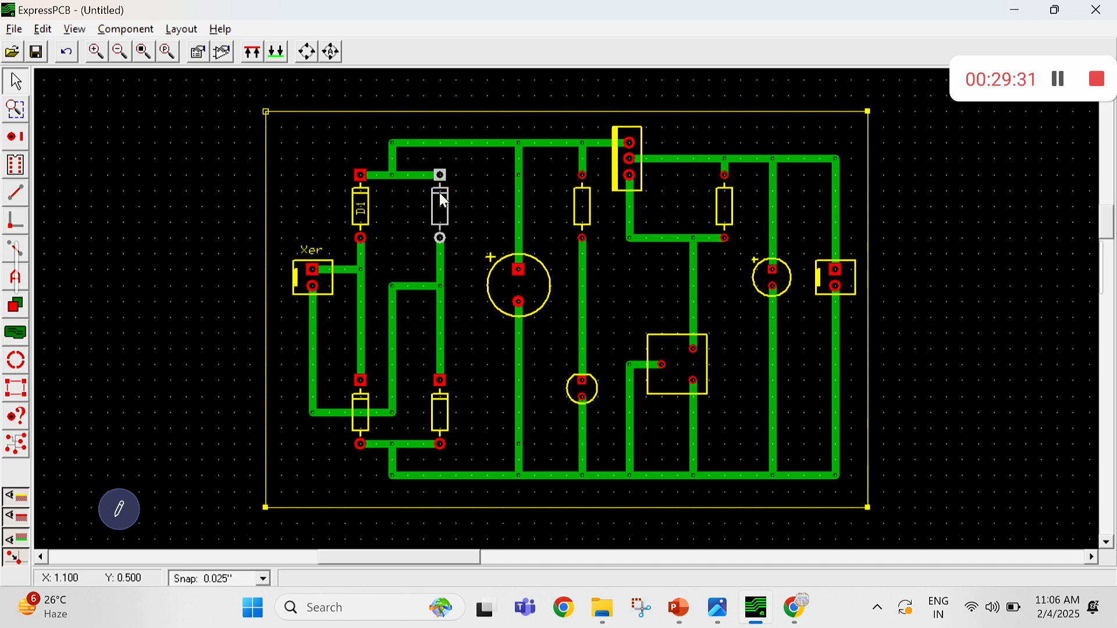
type("D2")
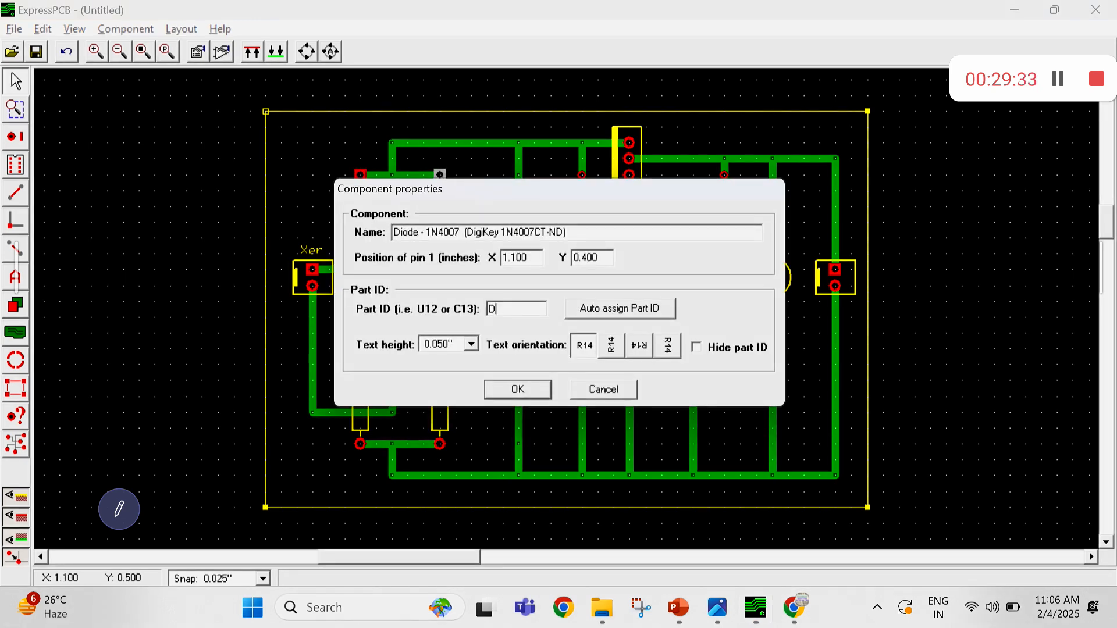
left_click(617, 350)
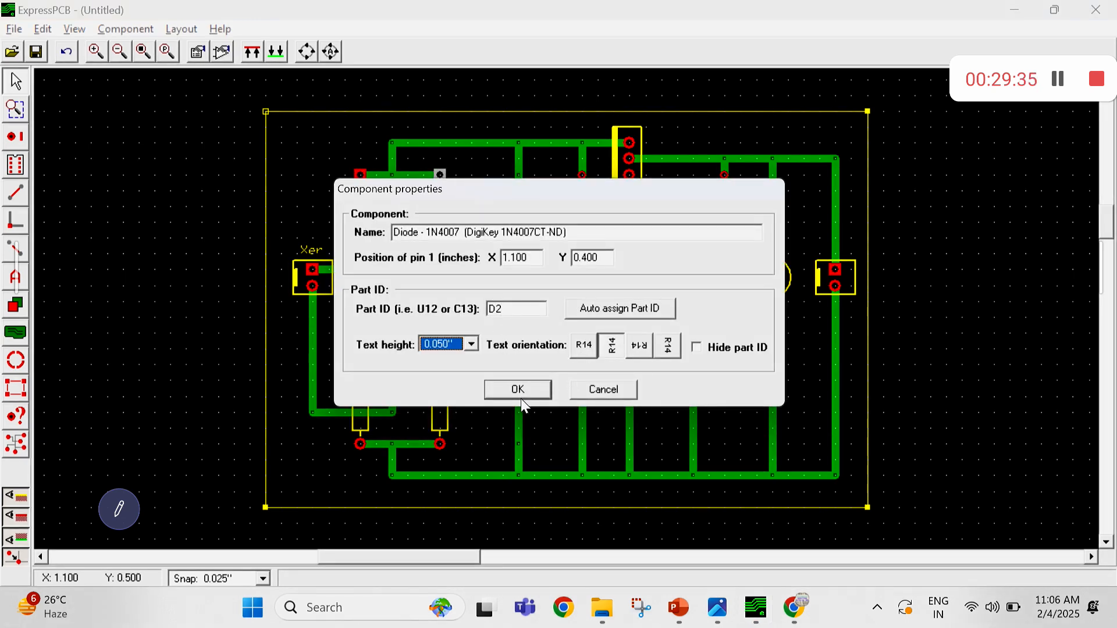
left_click(526, 388)
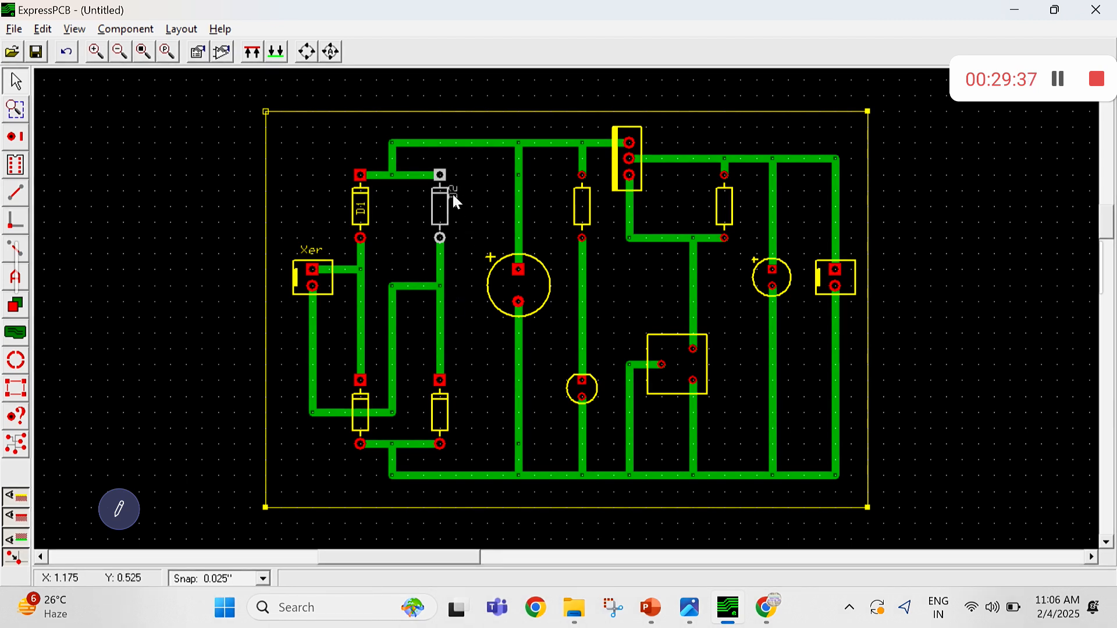
left_click_drag(452, 193, 438, 211)
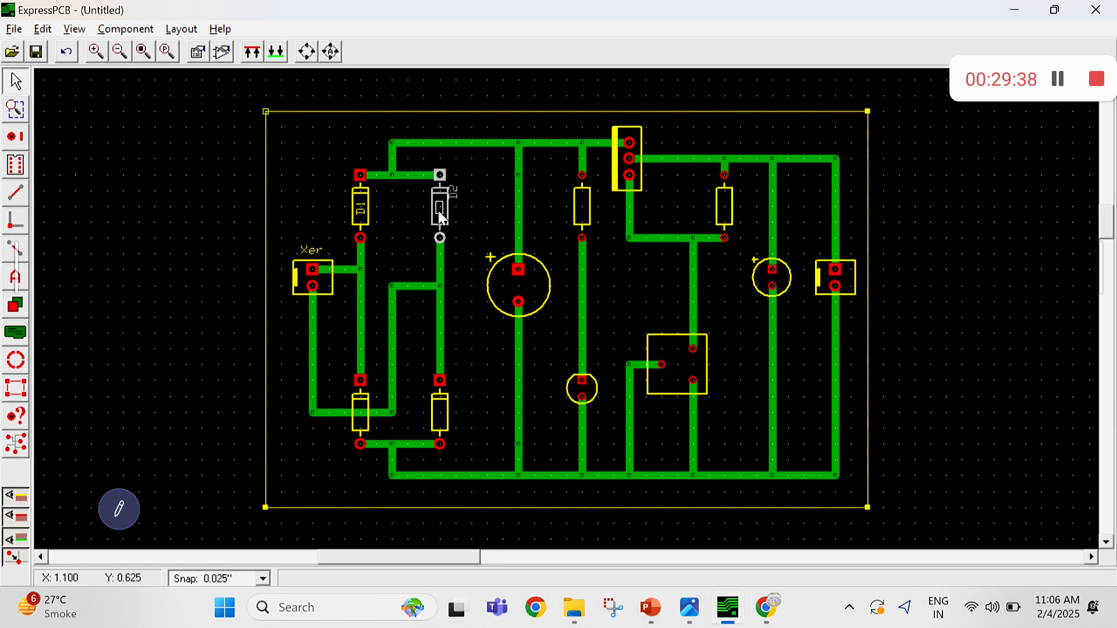
Label the lower-left diode with part ID D3 in vertical text and place the label inside the diode body
double_click(361, 393)
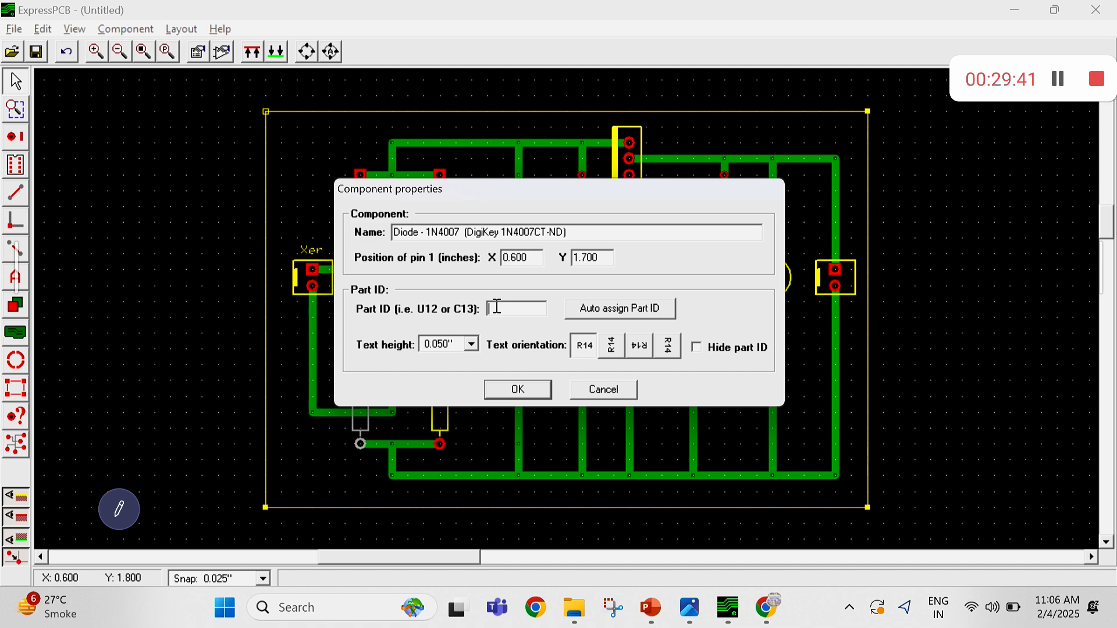
type("D1")
key("BackSpace")
type("3")
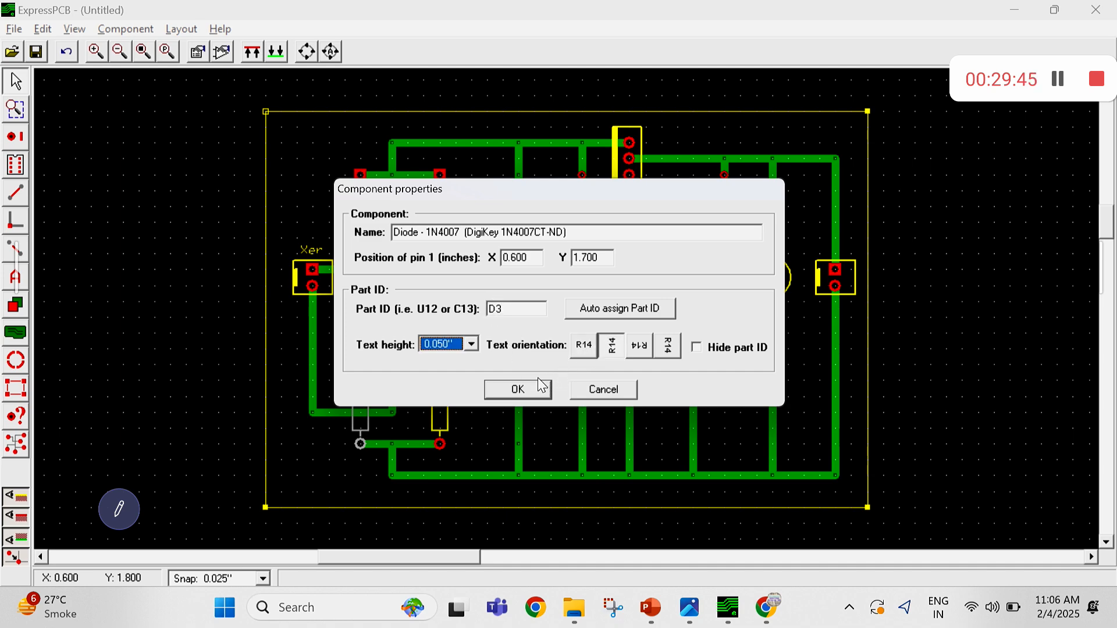
left_click(527, 389)
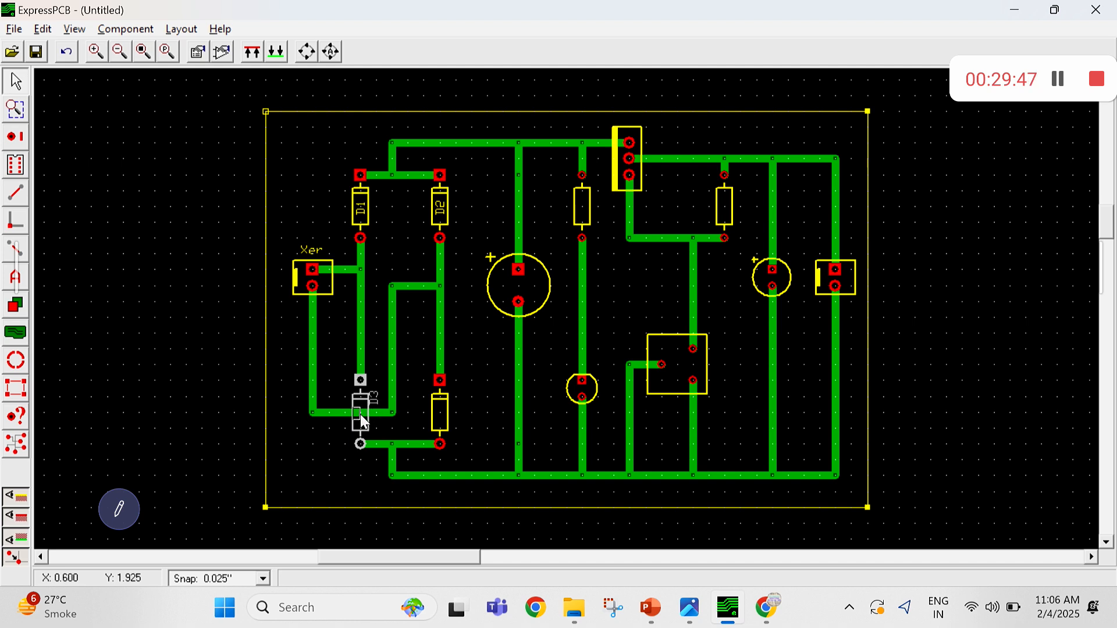
Label the lower-right diode with part ID D4 in vertical text and place the label inside the diode body
double_click(437, 398)
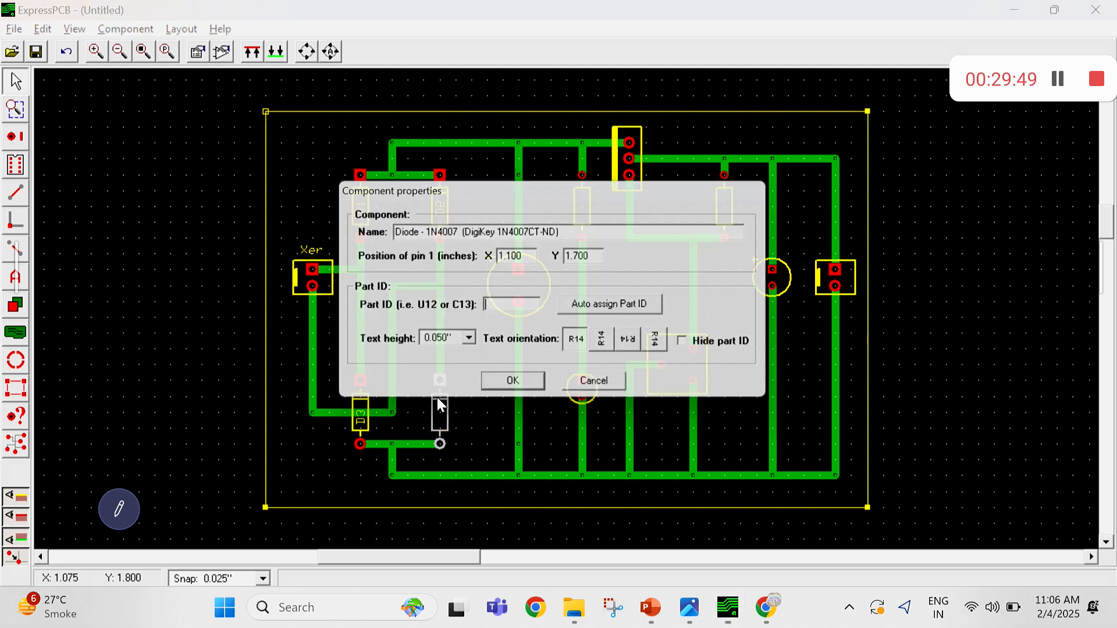
left_click(515, 315)
type("D4")
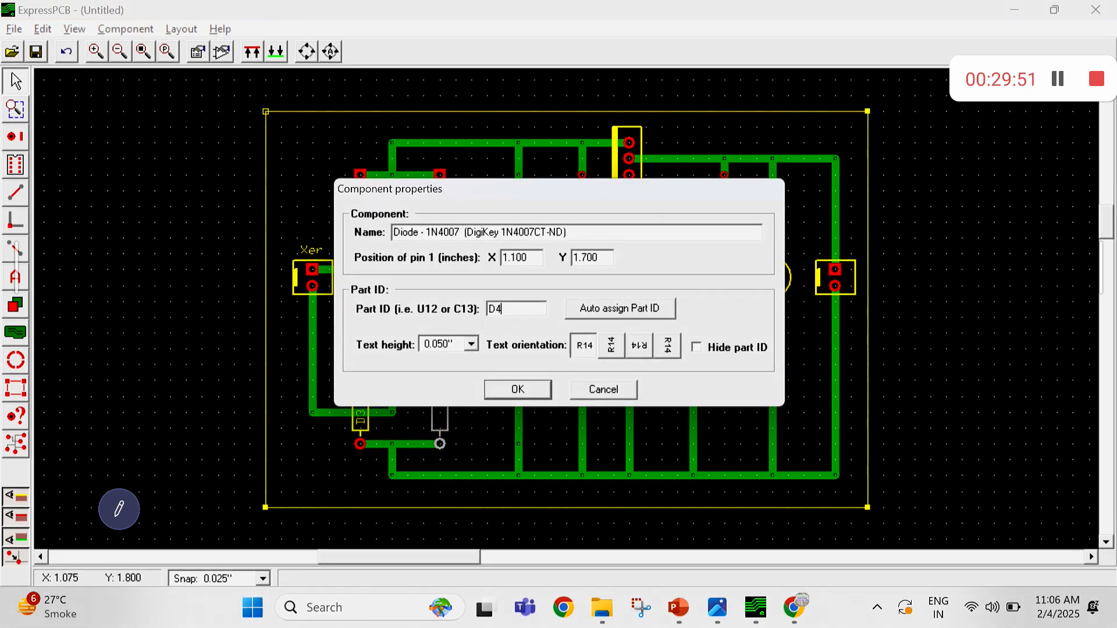
left_click(612, 345)
left_click(525, 389)
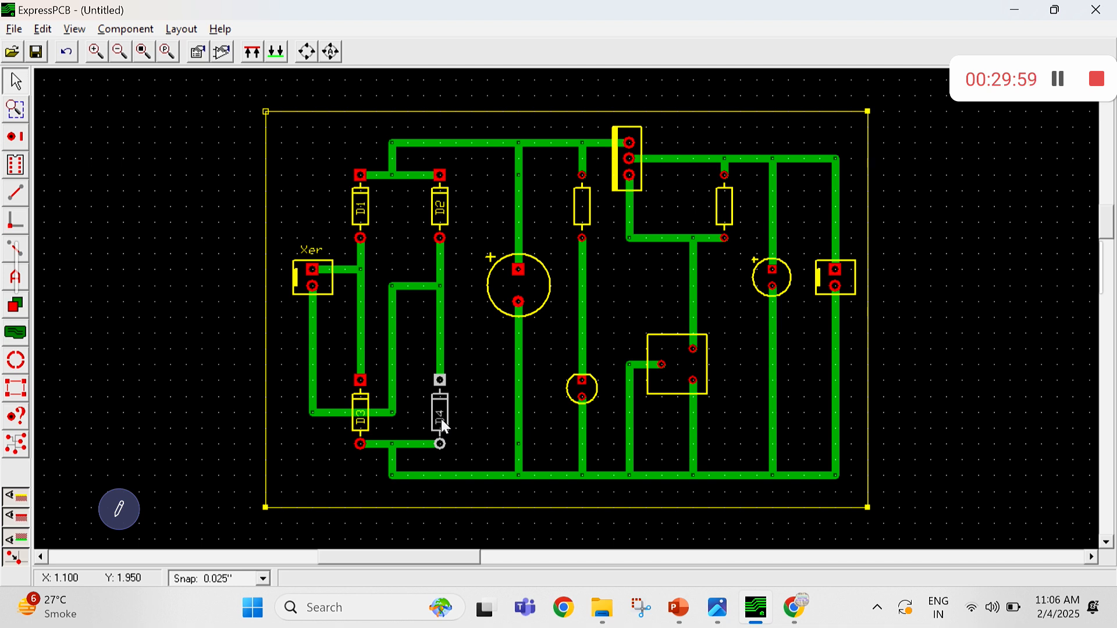
Label the large electrolytic capacitor with part ID 1000uF in horizontal text and move the label between its two pads
left_click(519, 301)
double_click(518, 303)
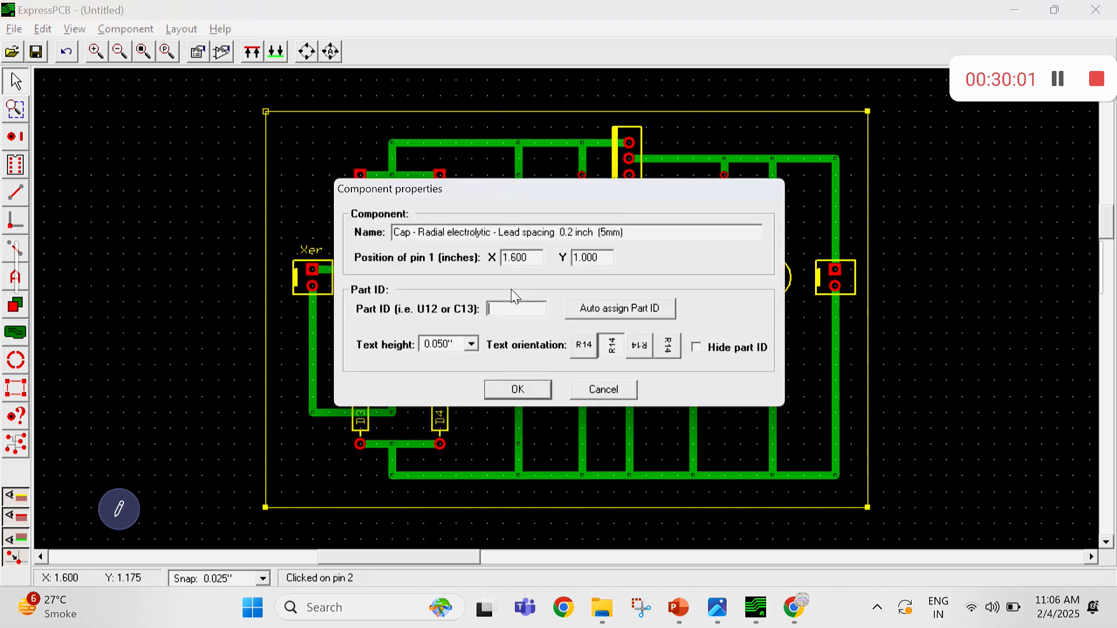
type("1000")
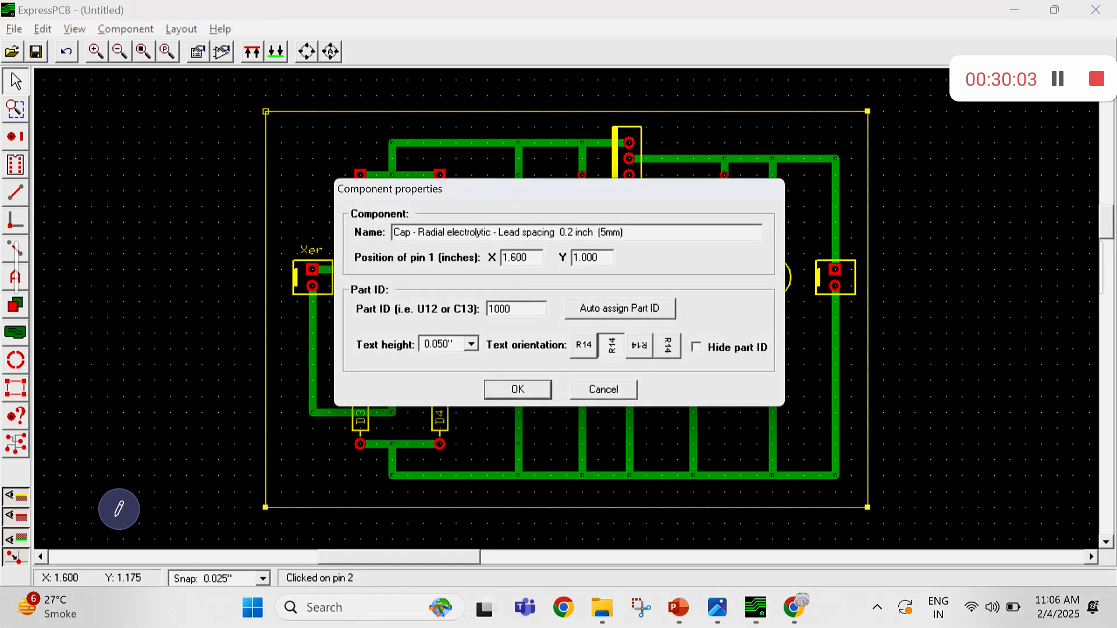
type("U")
key("Caps_Lock")
type("uF")
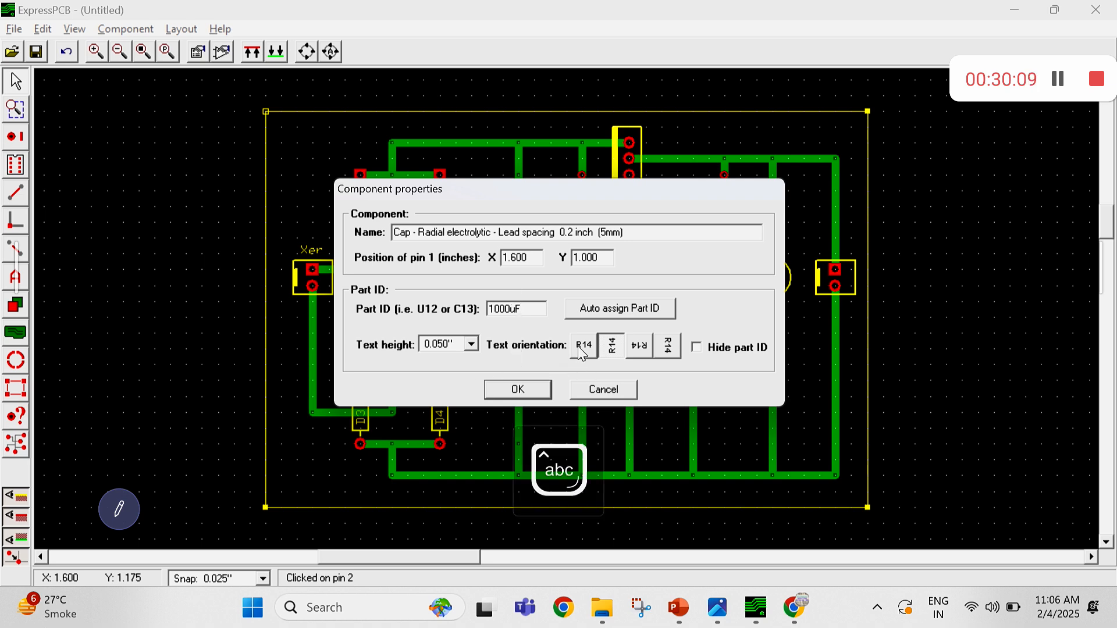
left_click(520, 388)
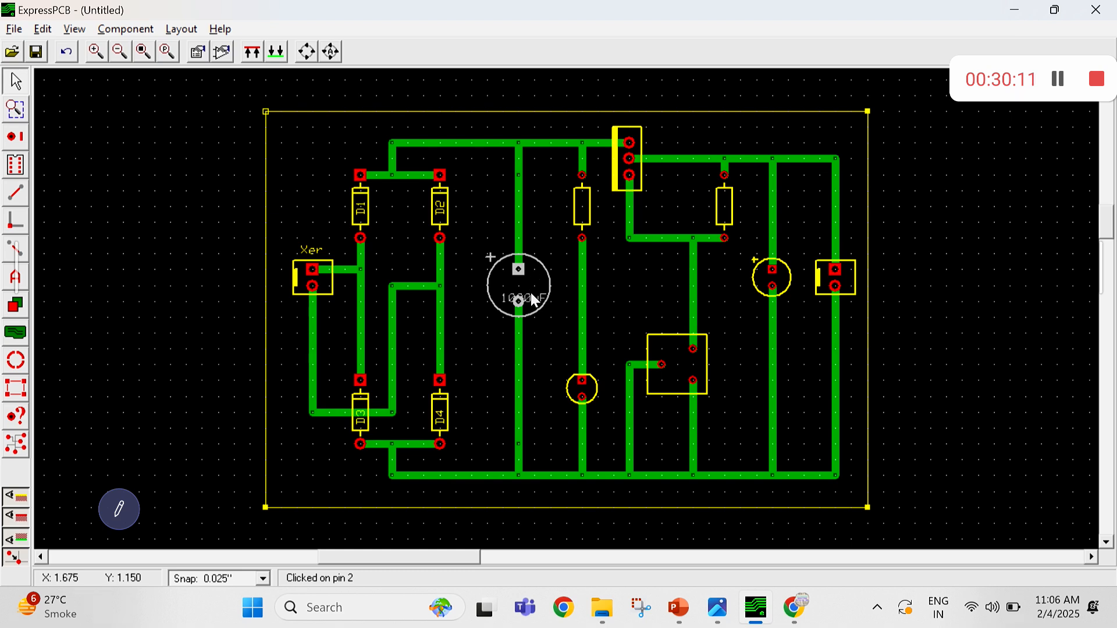
left_click_drag(535, 299, 532, 292)
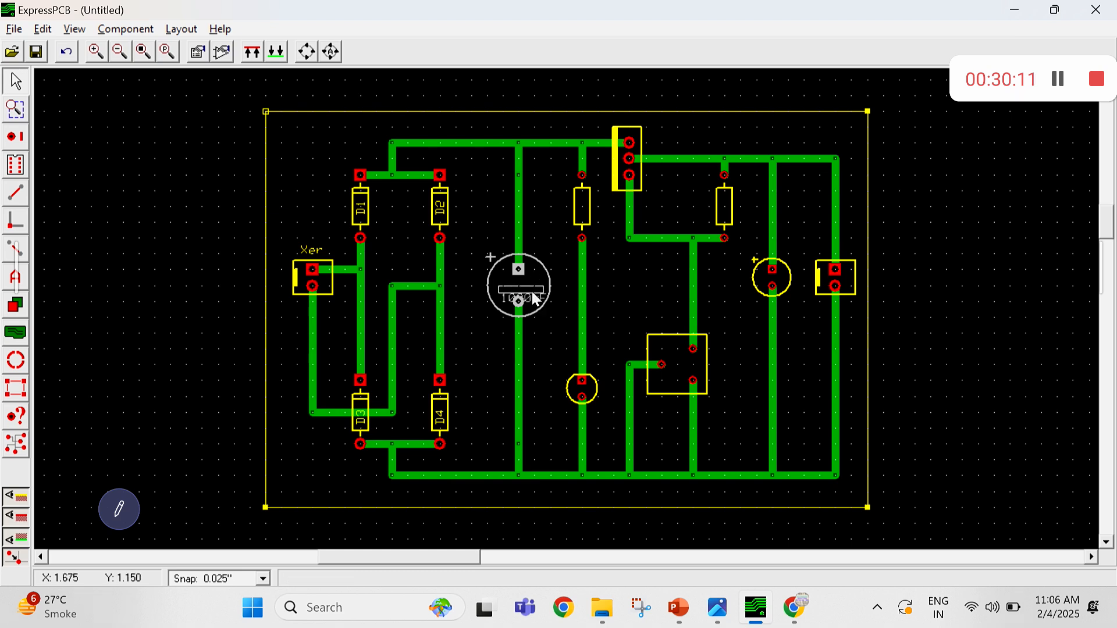
Label the resistor above the LED with part ID 330E in vertical text and place the label inside the resistor body
double_click(582, 236)
type("33")
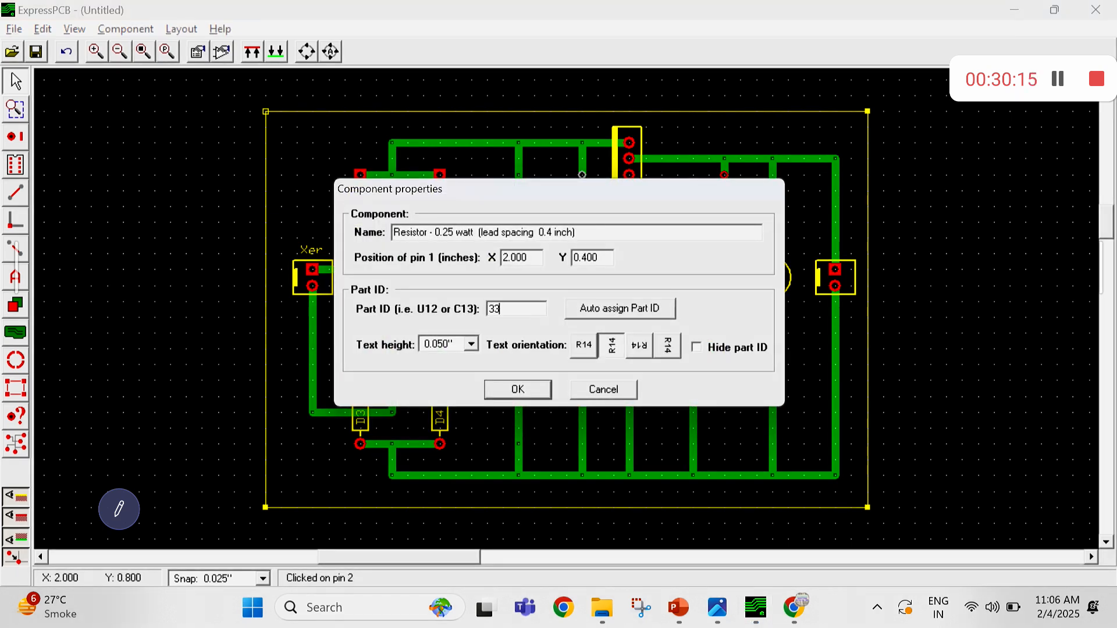
type("0E")
left_click(527, 388)
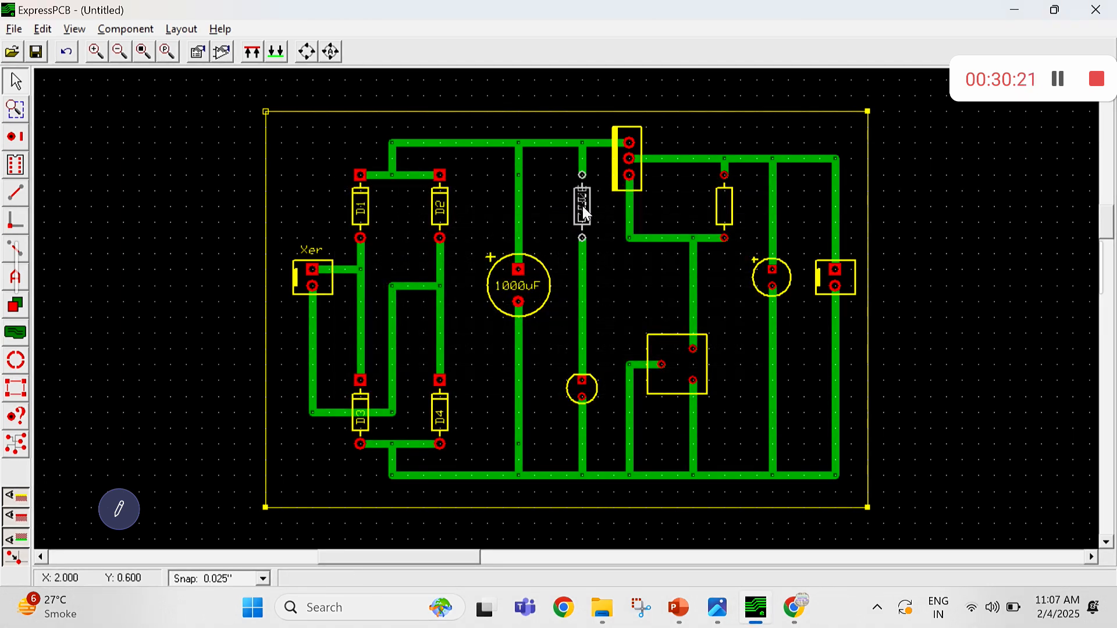
Label the LED with part ID LED in horizontal text and move the label just above the LED outline
double_click(582, 381)
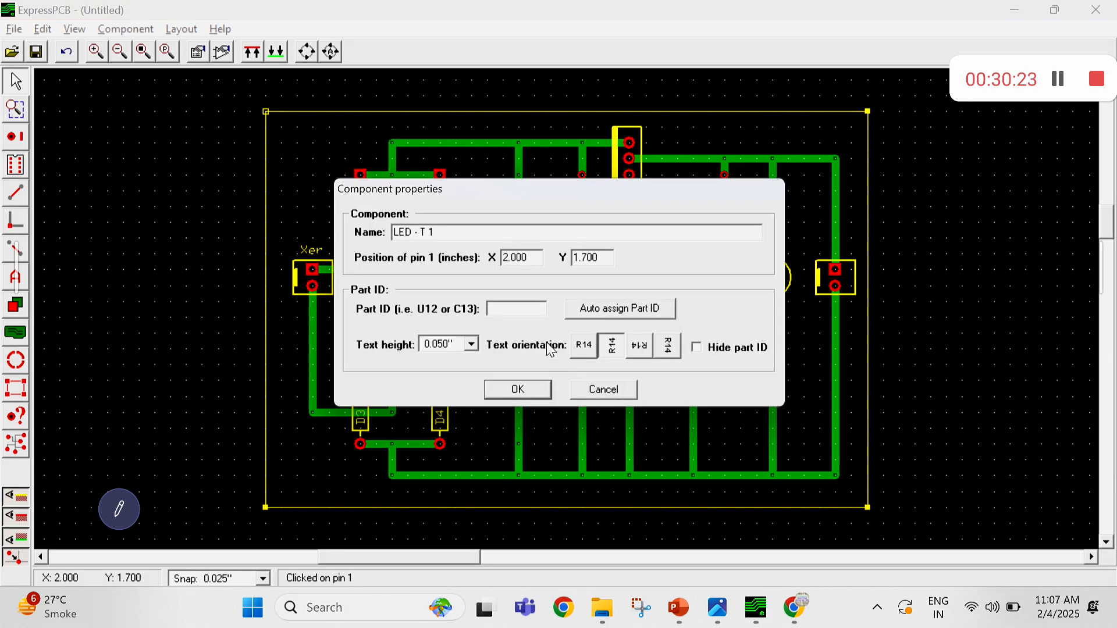
type("LED")
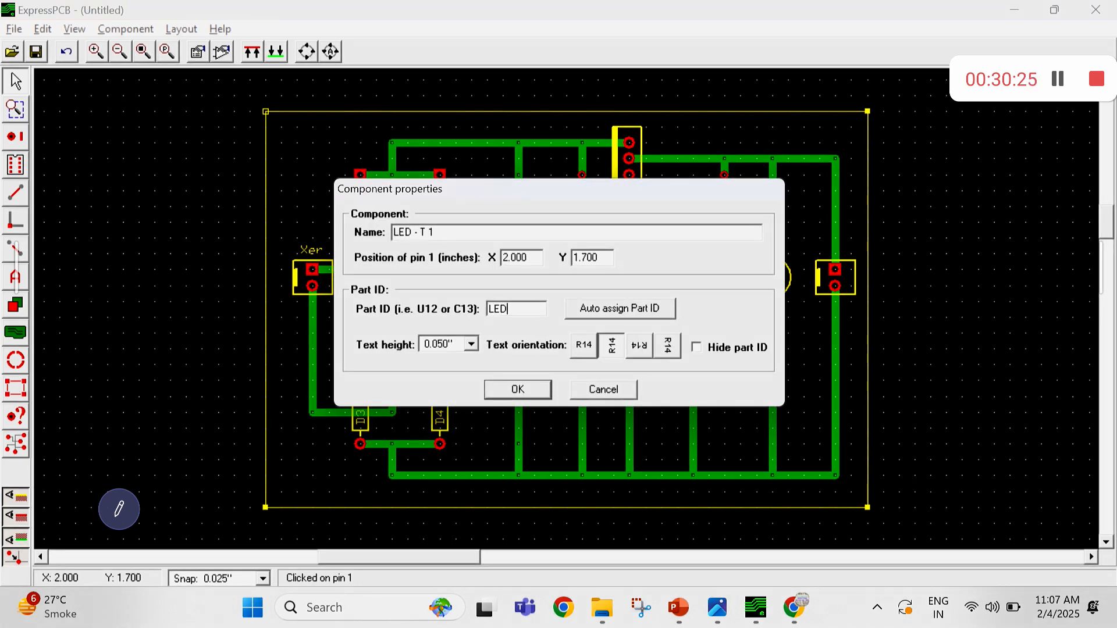
left_click(584, 346)
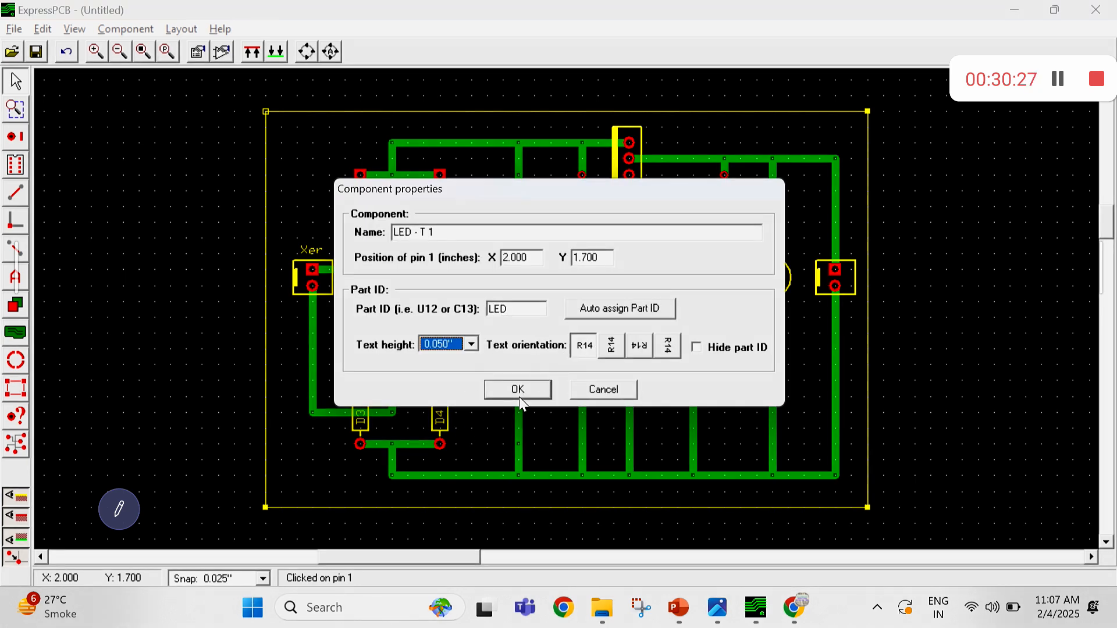
left_click(518, 390)
left_click_drag(560, 382, 560, 362)
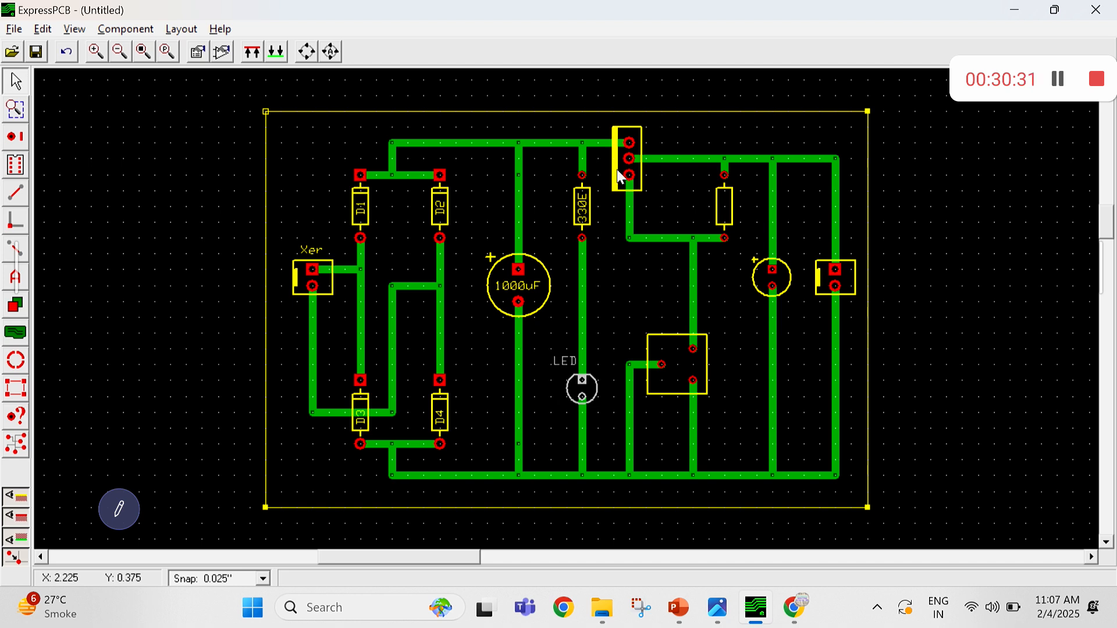
Label the TO-220 regulator with part ID LM317 in vertical text and move the label to the left of its body
double_click(617, 170)
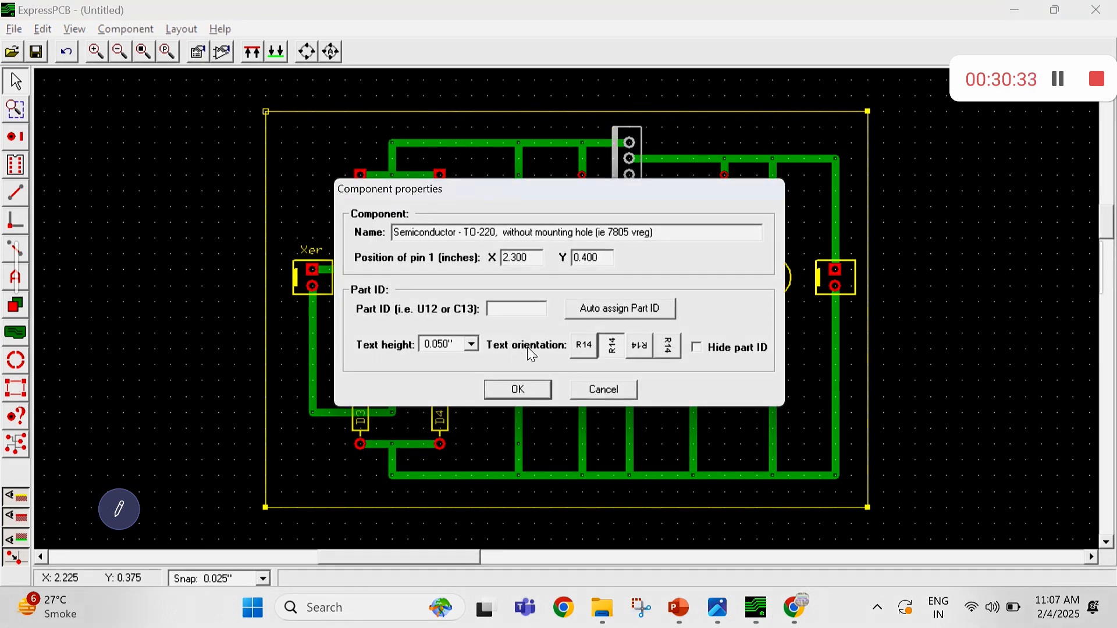
key("Caps_Lock")
type("LM3")
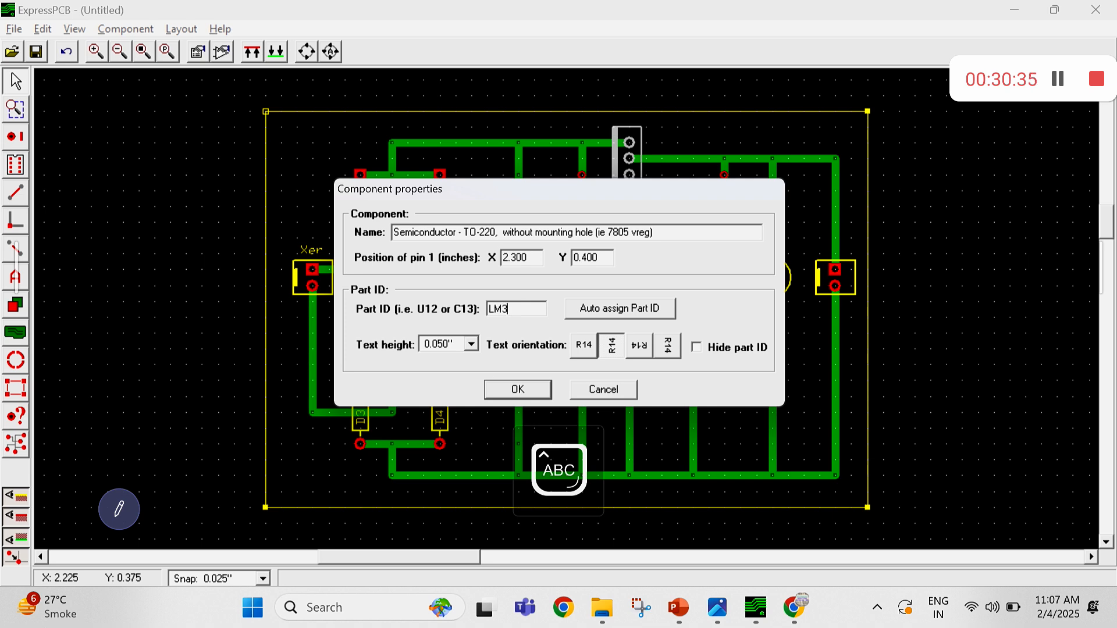
type("17")
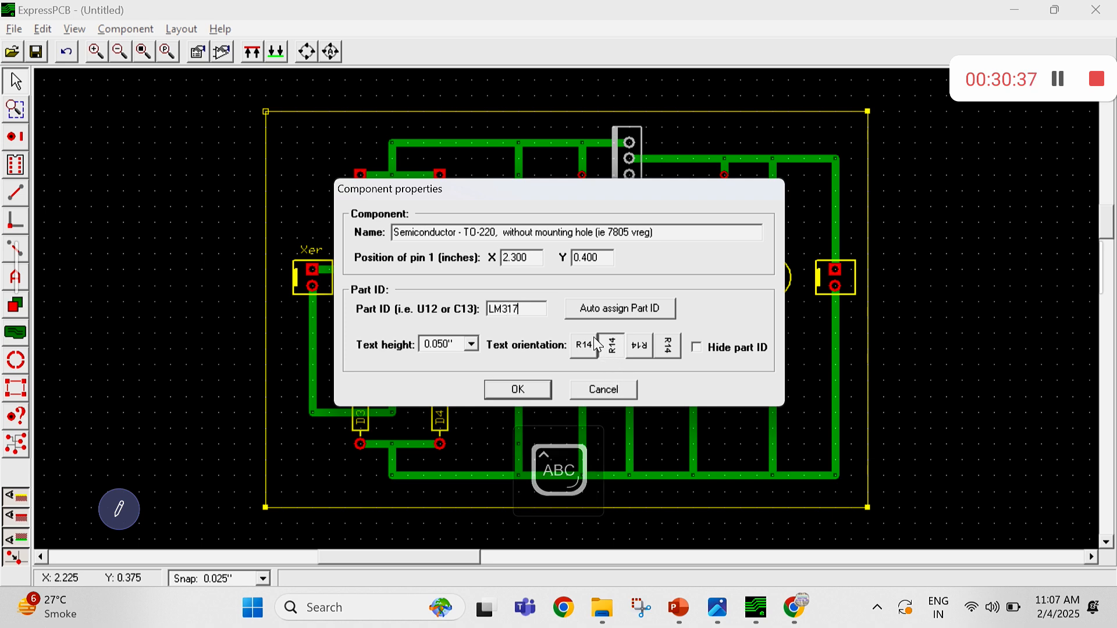
left_click(519, 390)
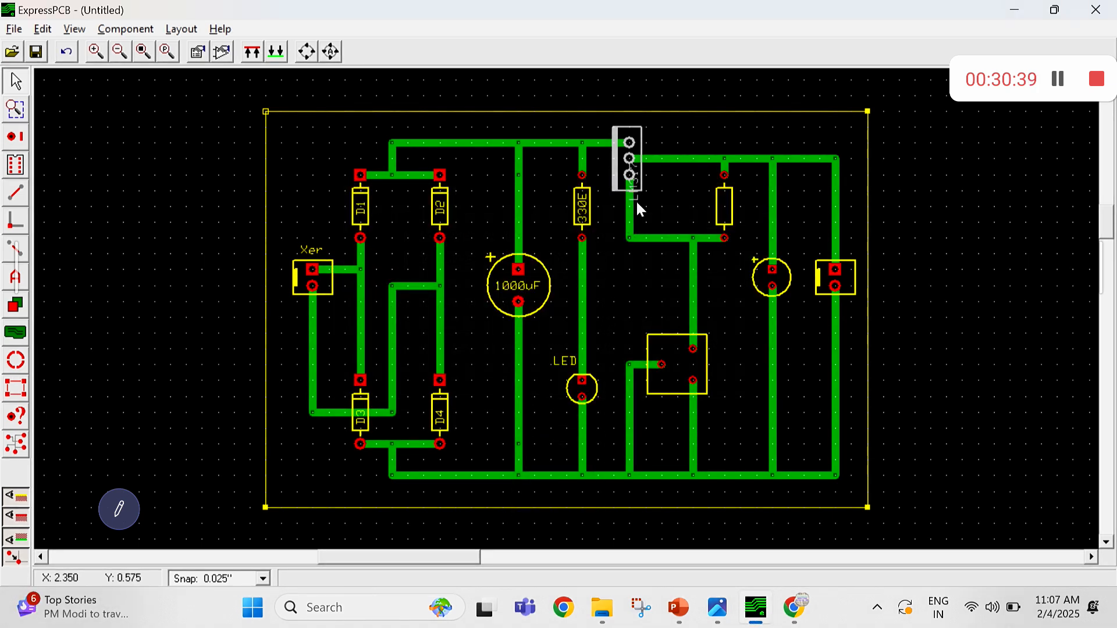
left_click_drag(633, 199, 605, 187)
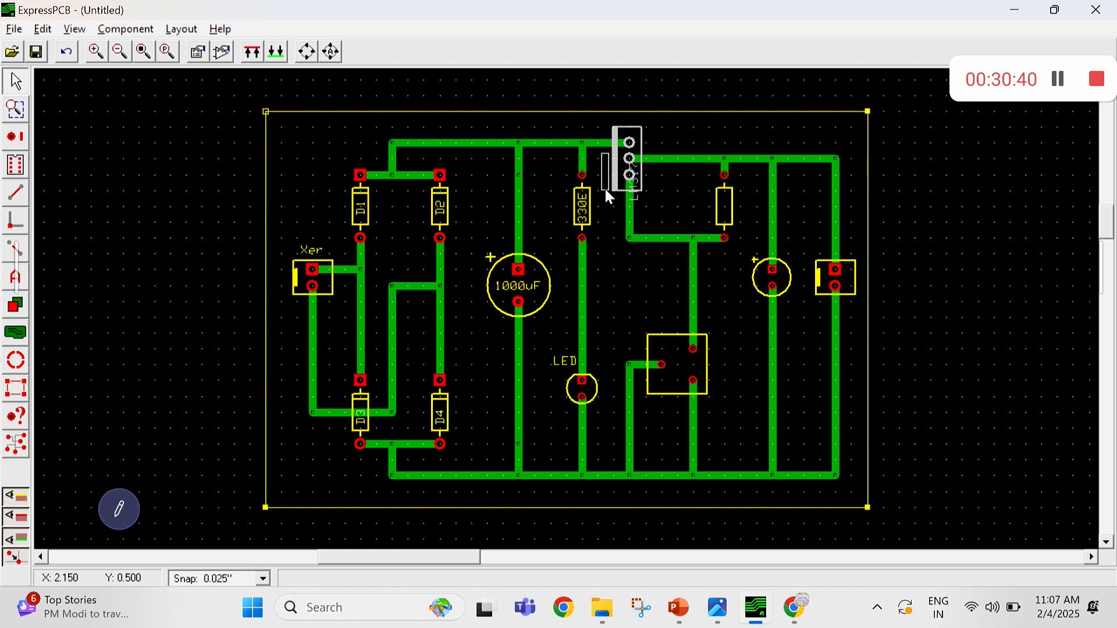
Label the resistor right of the regulator with part ID 330E, accept the duplicate ID, and place the label inside the resistor body
double_click(724, 237)
type("330")
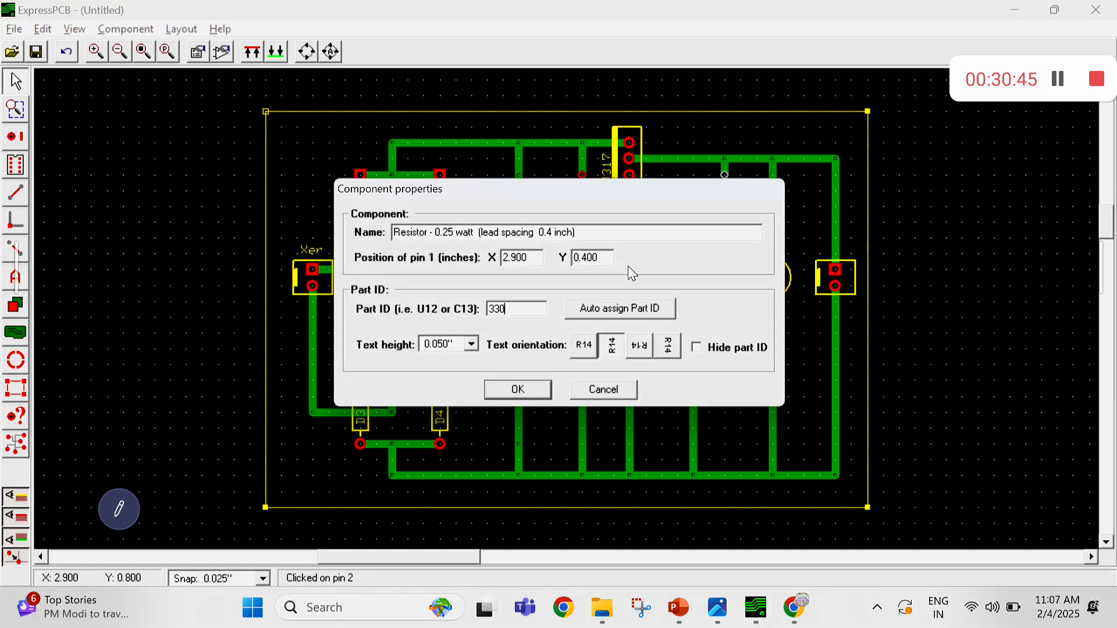
type("E")
left_click(518, 391)
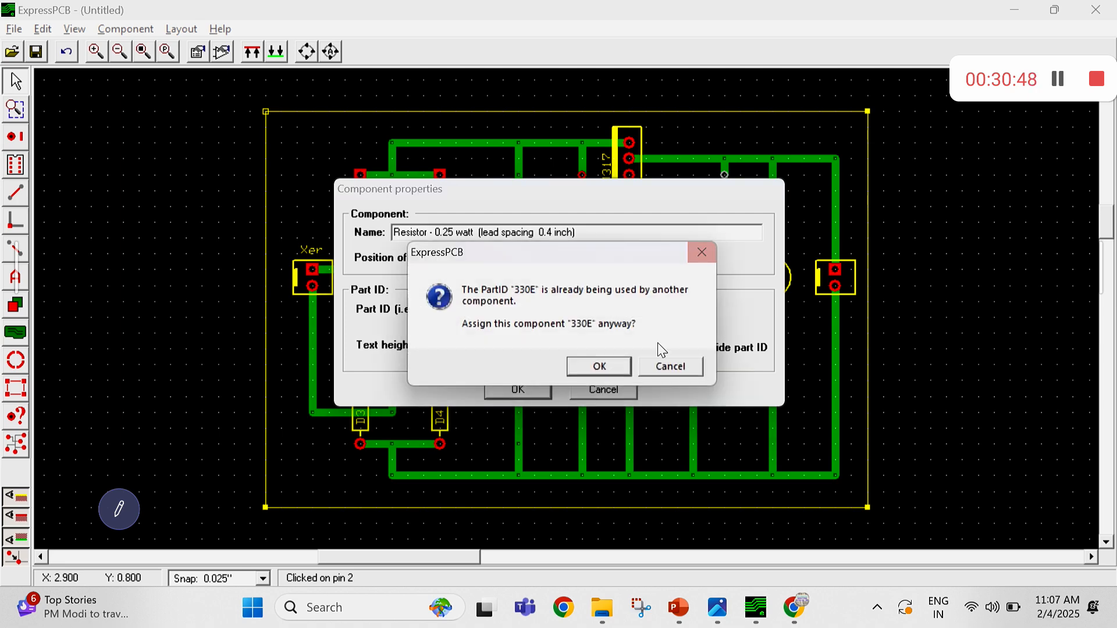
left_click(598, 367)
left_click_drag(730, 210, 724, 211)
left_click(745, 205)
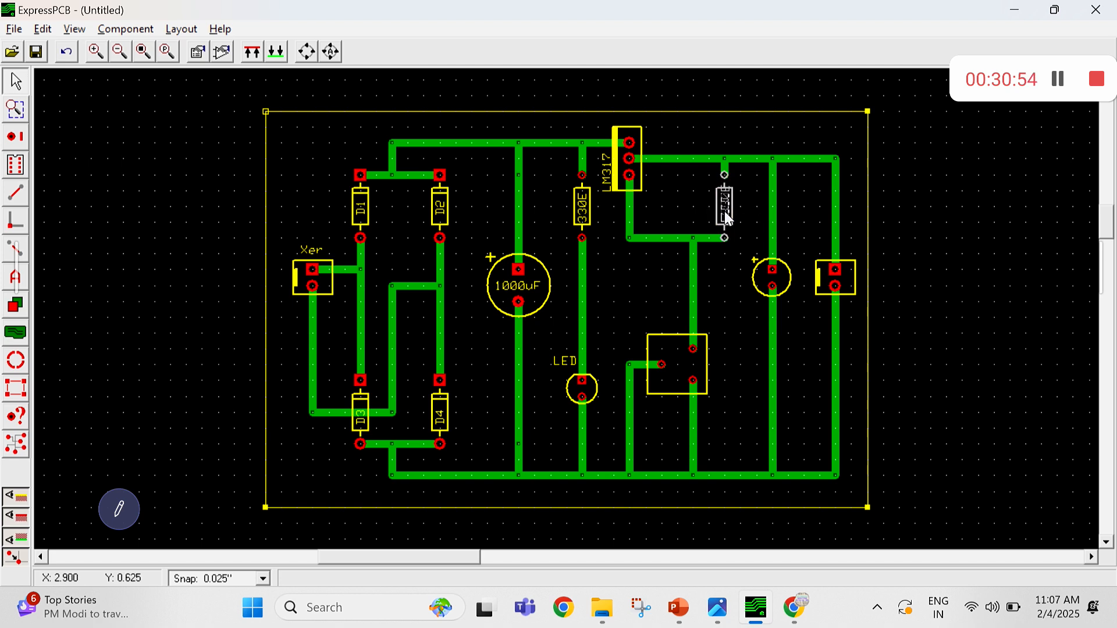
Label the potentiometer with part ID 10K in horizontal text
double_click(662, 360)
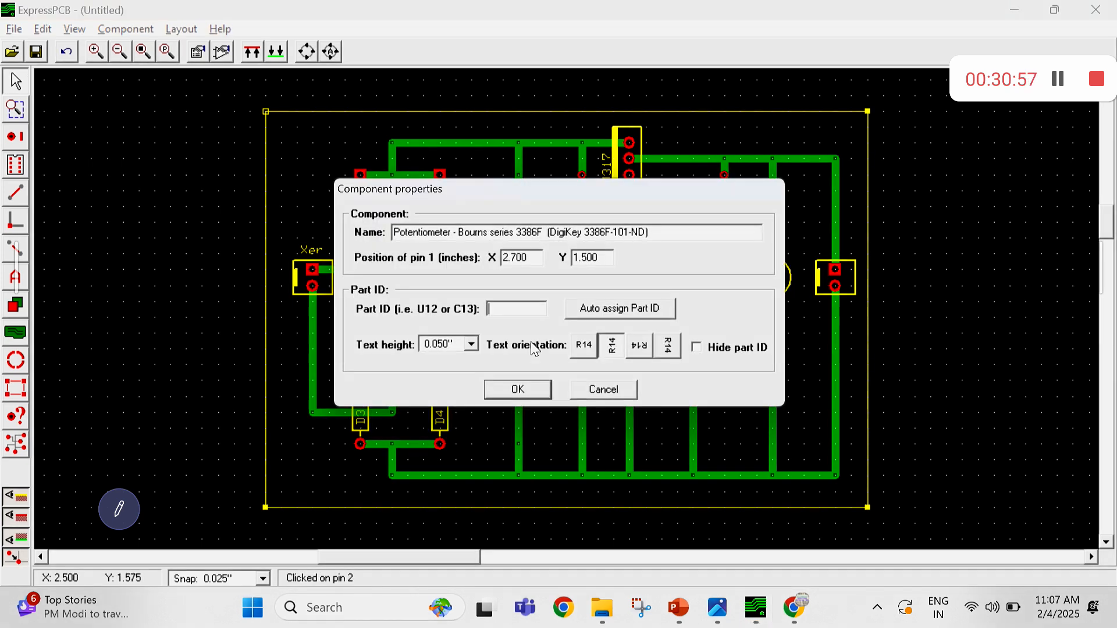
type("10k")
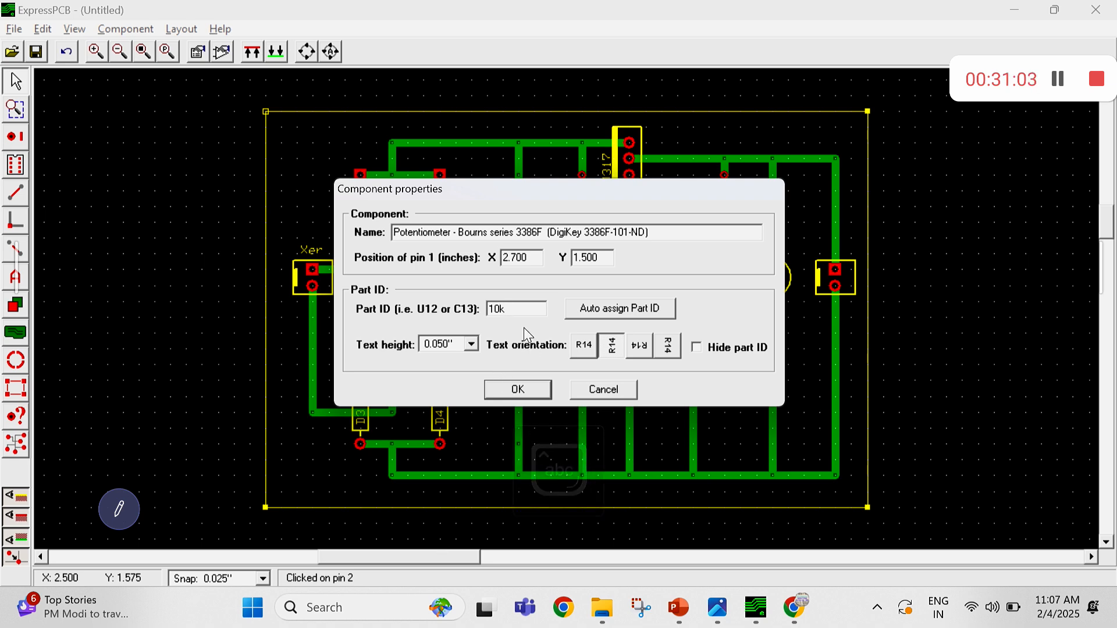
key("BackSpace")
key("Caps_Lock")
type("K")
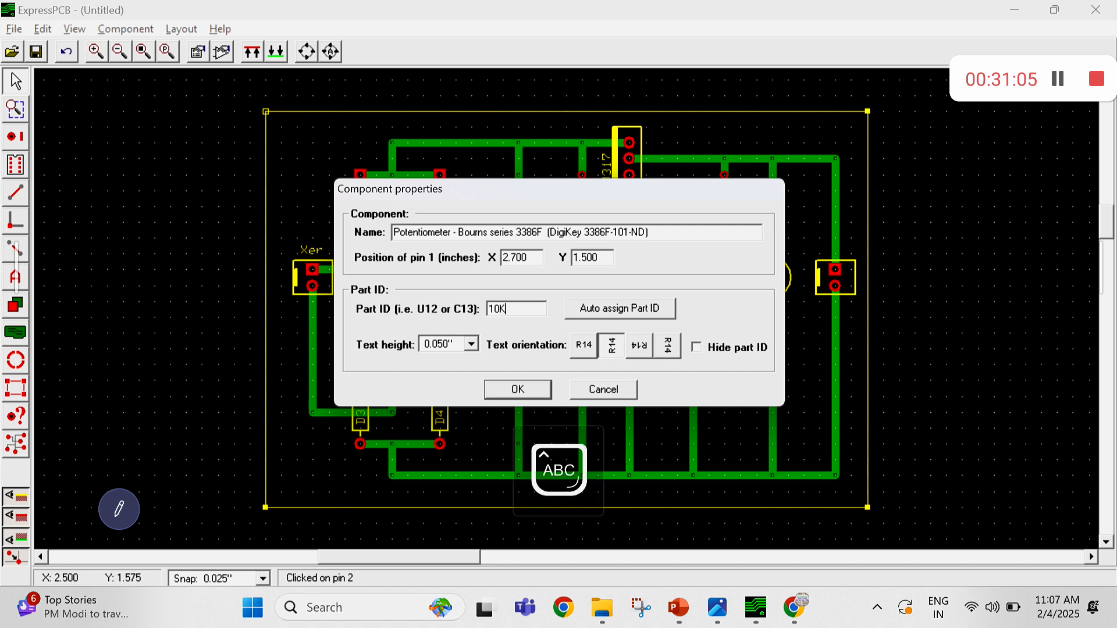
left_click(579, 348)
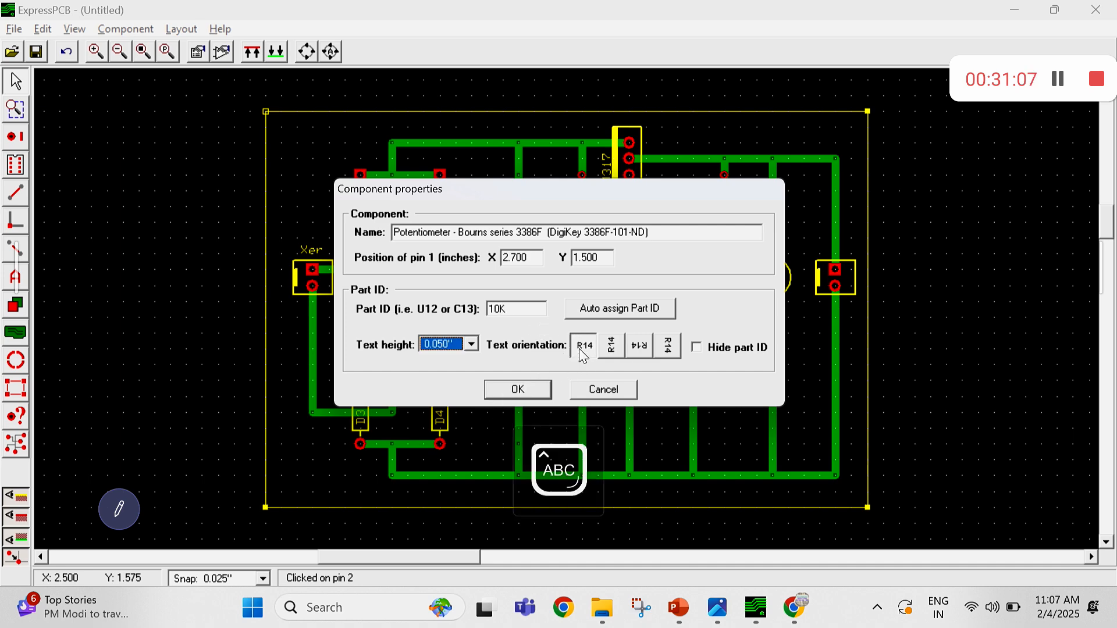
left_click(523, 389)
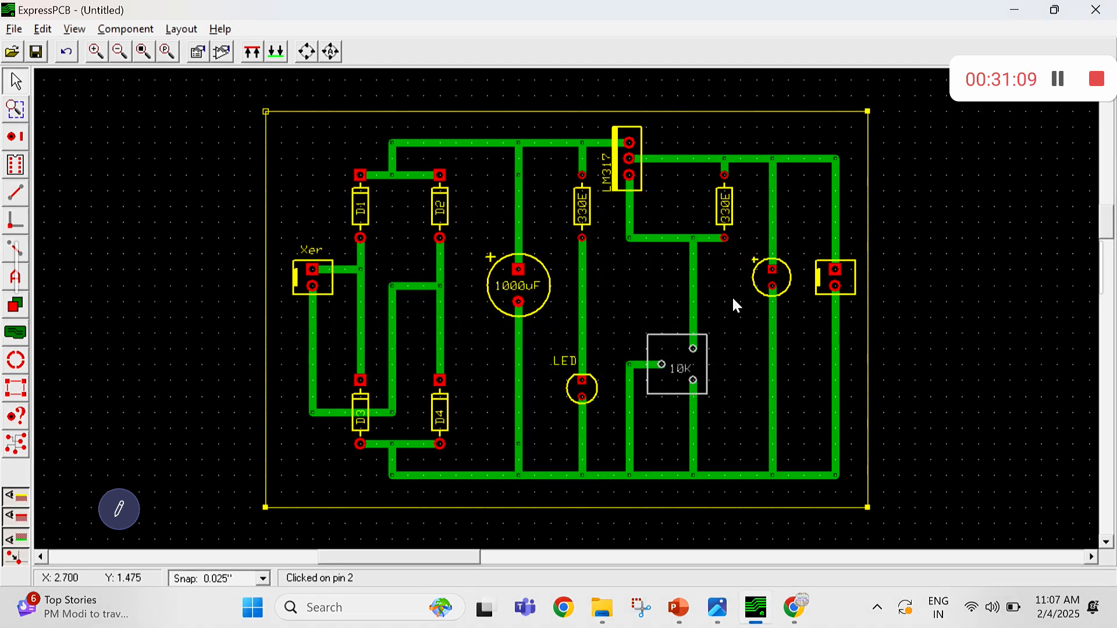
Label the small radial electrolytic capacitor with part ID 10uF in vertical text
left_click(771, 271)
double_click(772, 273)
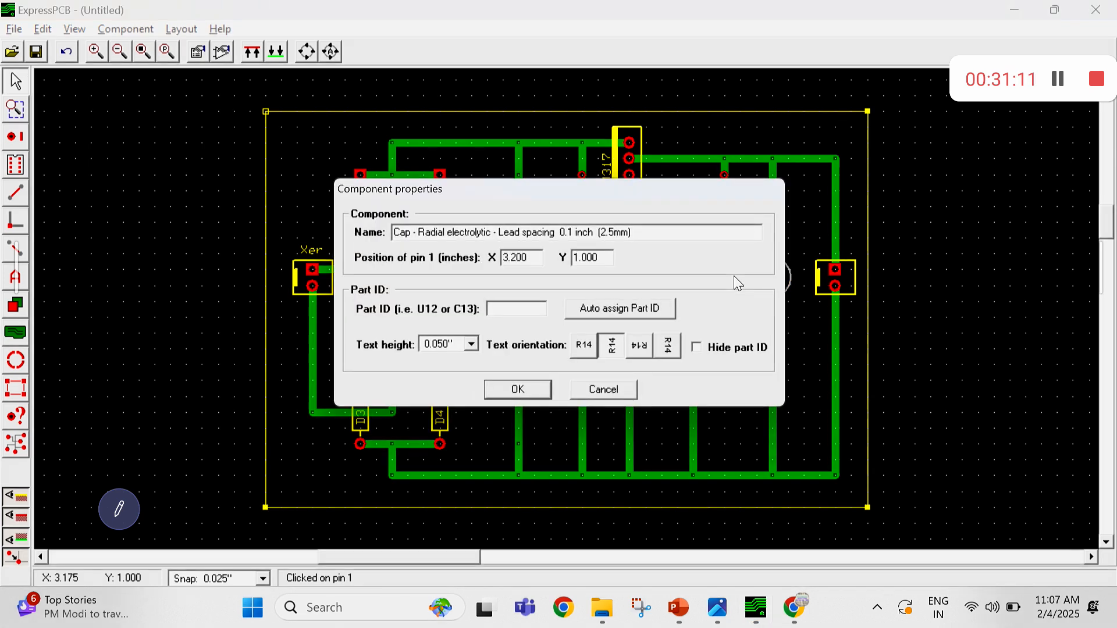
type("10U")
key("BackSpace")
key("Caps_Lock")
type("uF")
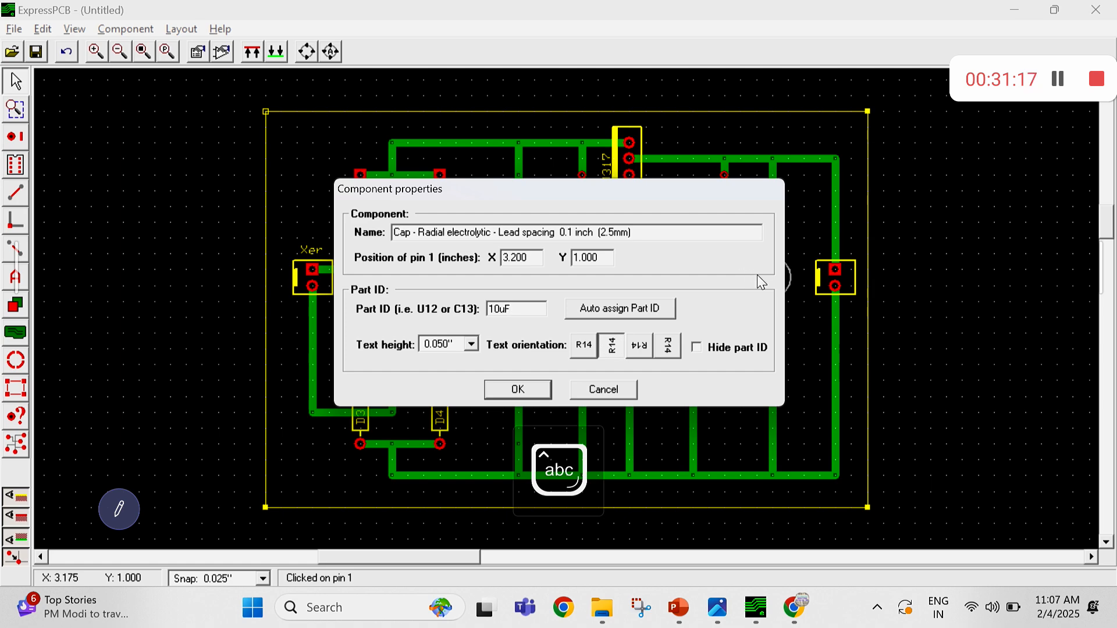
left_click(531, 390)
Label the right-hand two-pin connector with part ID OUTPUT in vertical text
double_click(832, 271)
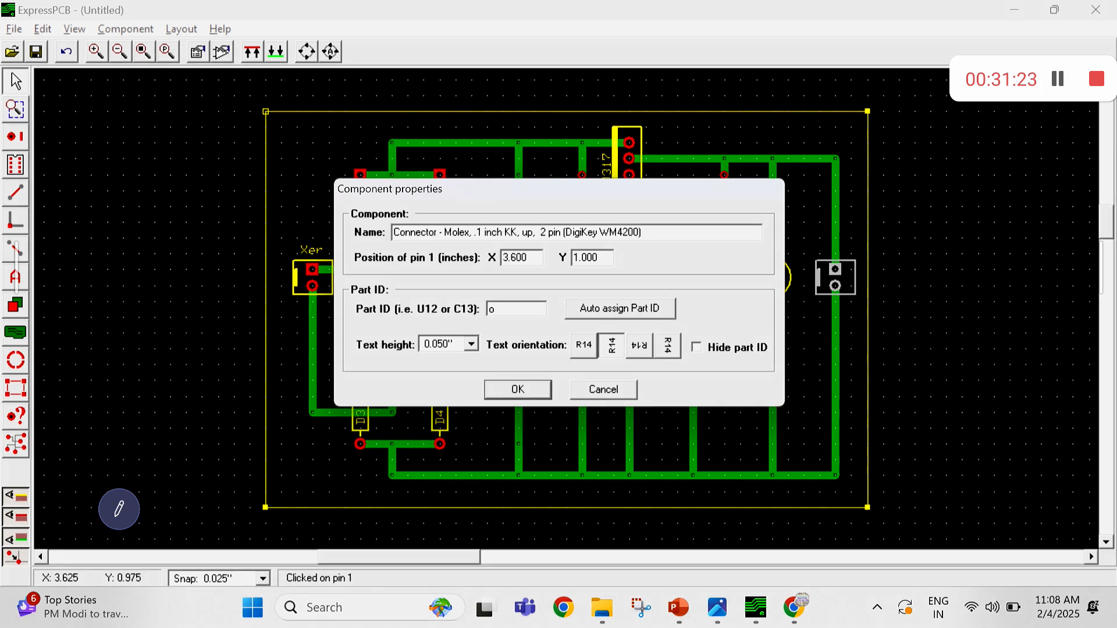
key("Caps_Lock")
type("OUTP")
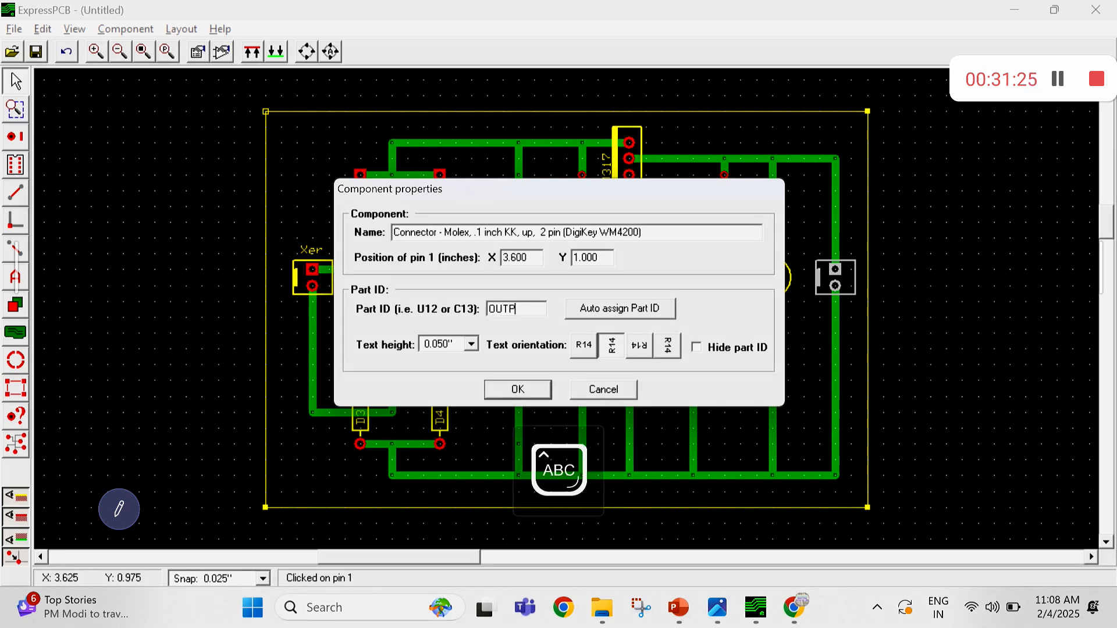
type("UT")
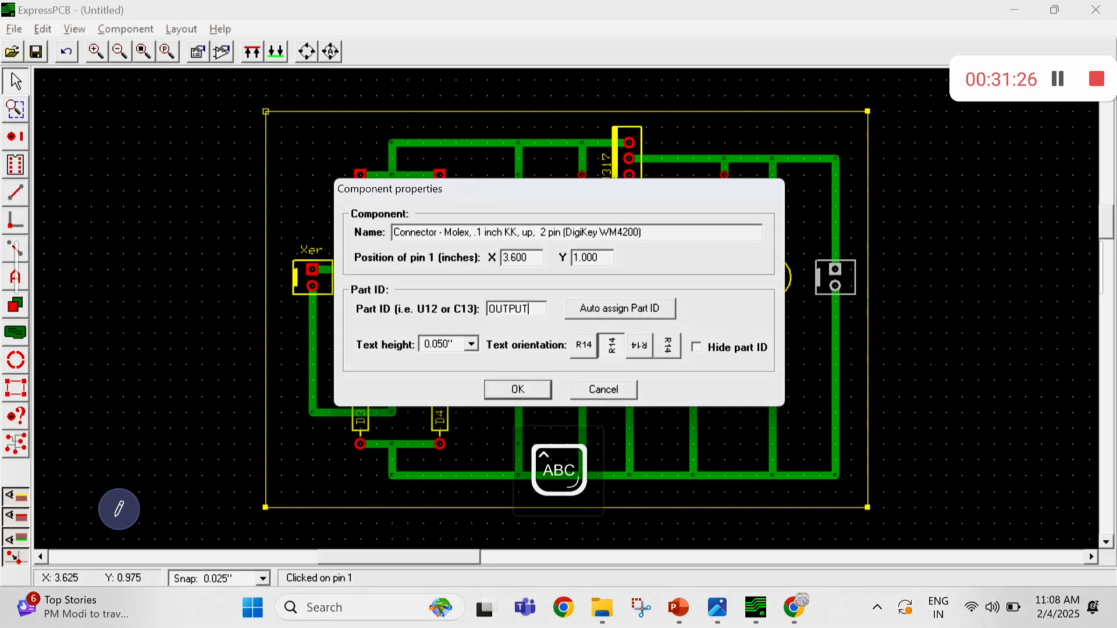
left_click(525, 392)
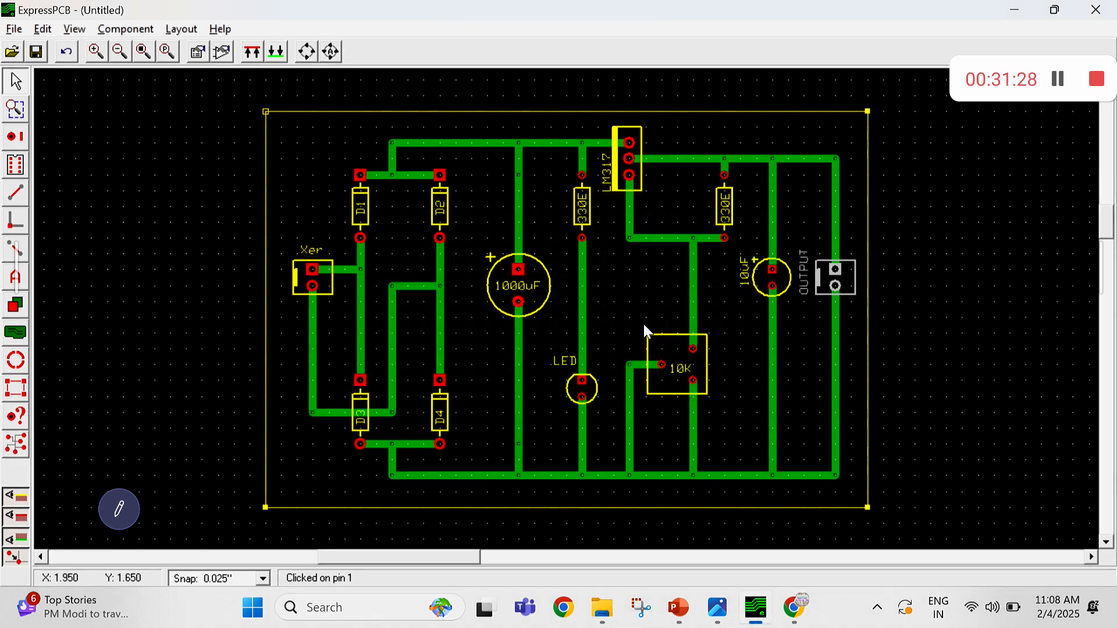
Extend the board outline's lower edge downward to widen the blank strip below the lowest trace
left_click(801, 228)
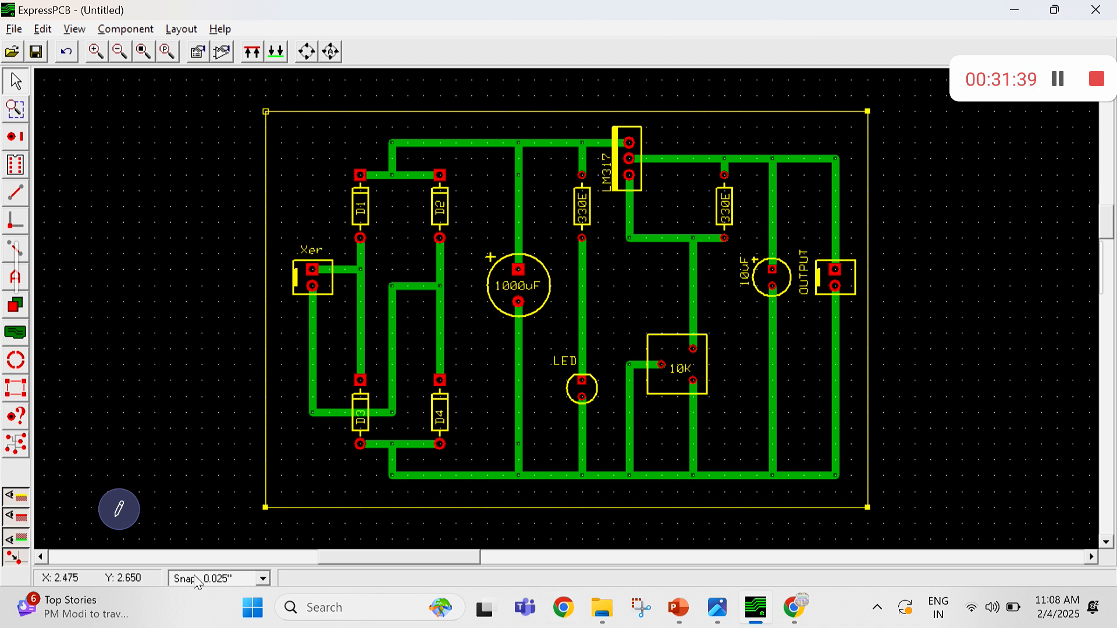
left_click_drag(257, 497, 867, 538)
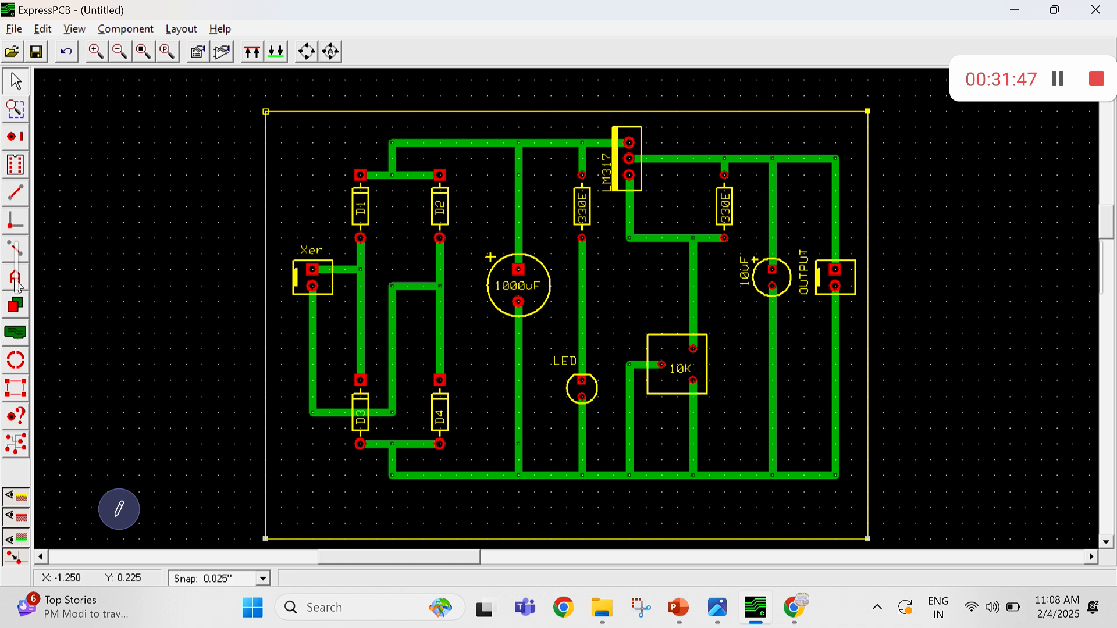
Place the text "FY ECS 1 ROLL NO AND NAME" at 0.070" height on the bottom copper layer, below the lowest trace
left_click(12, 278)
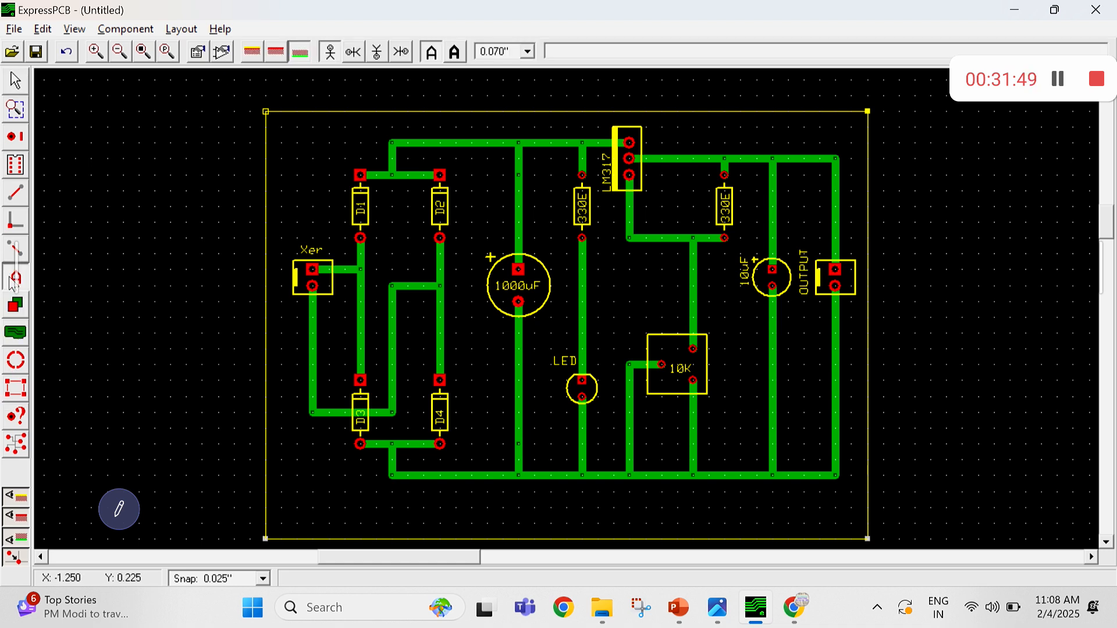
left_click(590, 52)
key("Caps_Lock")
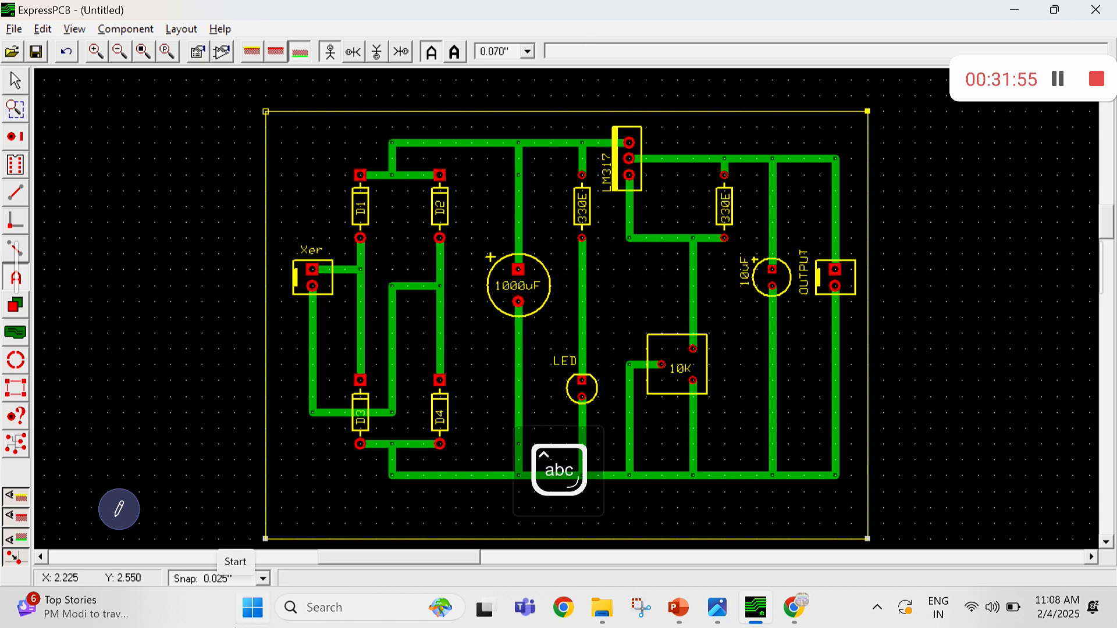
key("BackSpace")
type("fy")
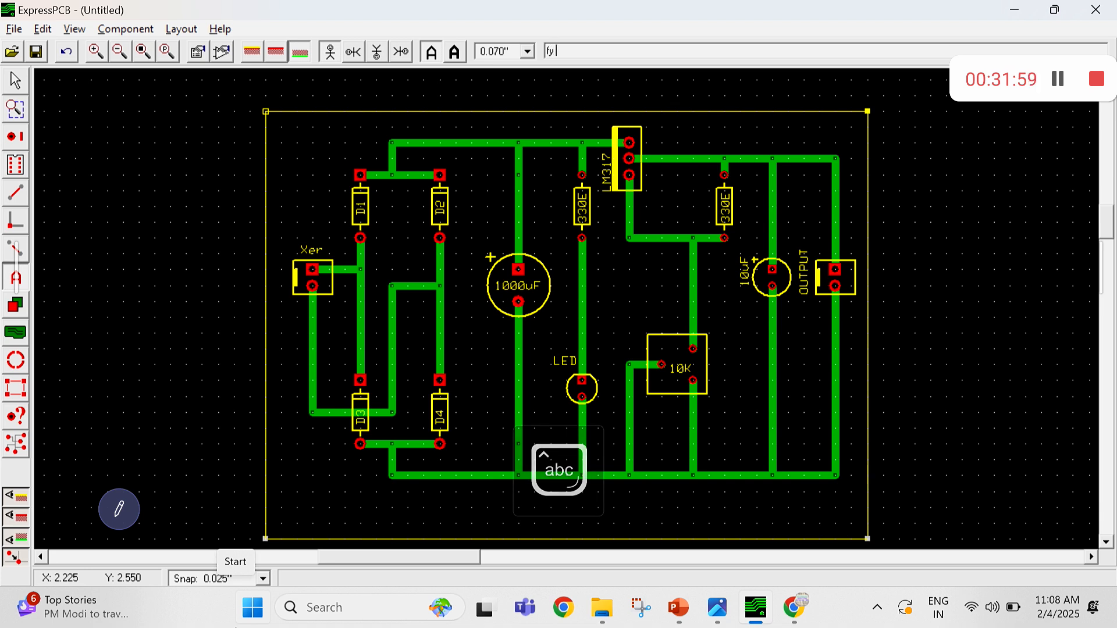
type(" - ece")
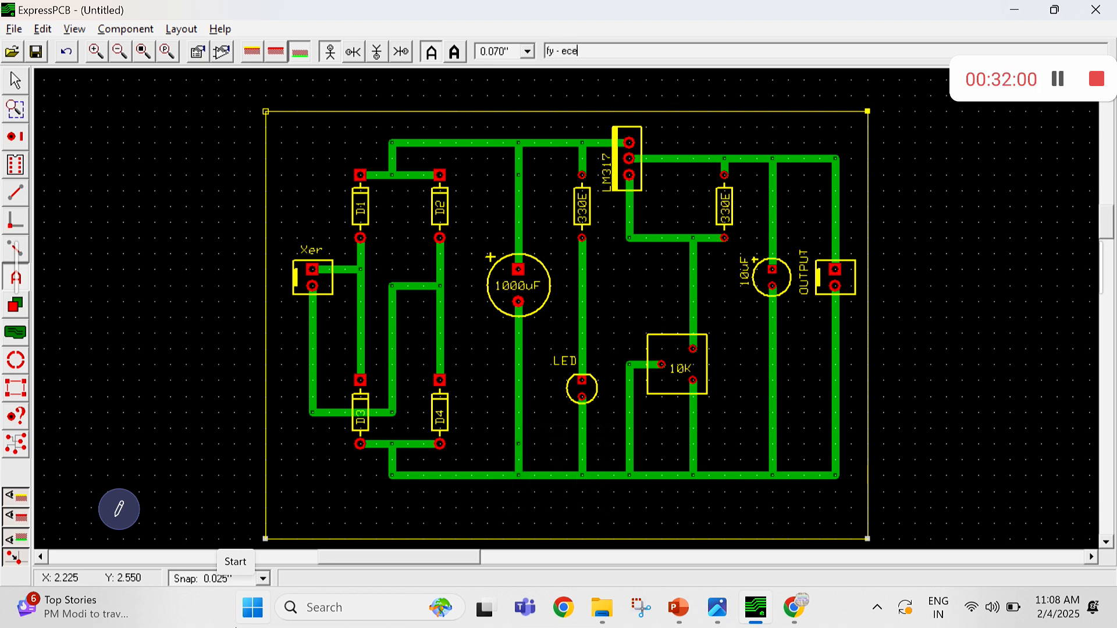
key("BackSpace")
key("BackSpace")
key("Caps_Lock")
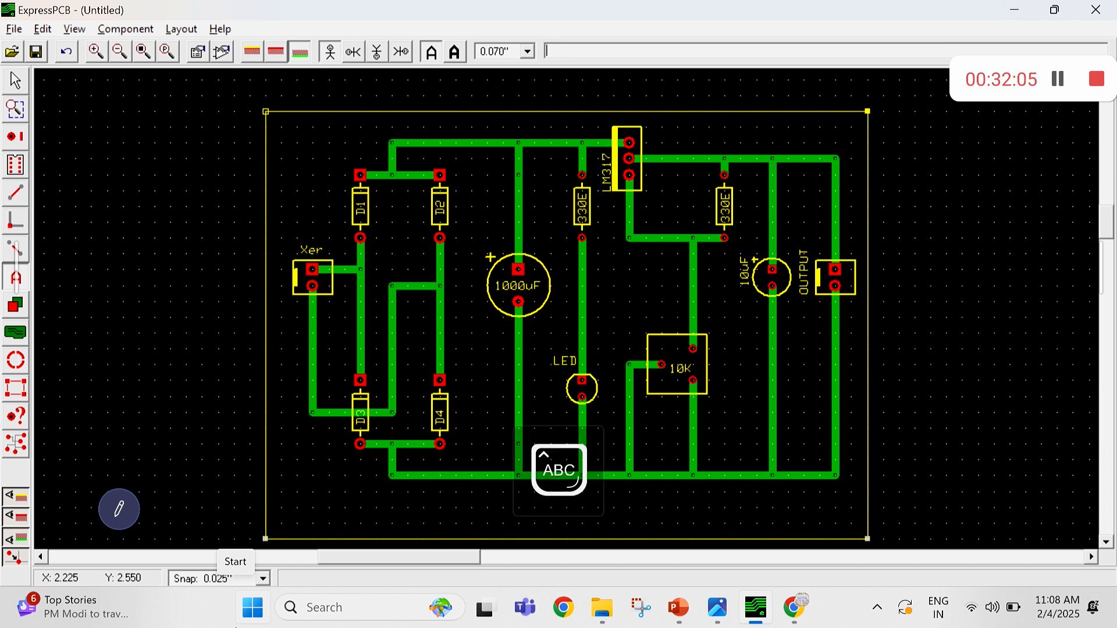
type("S 2")
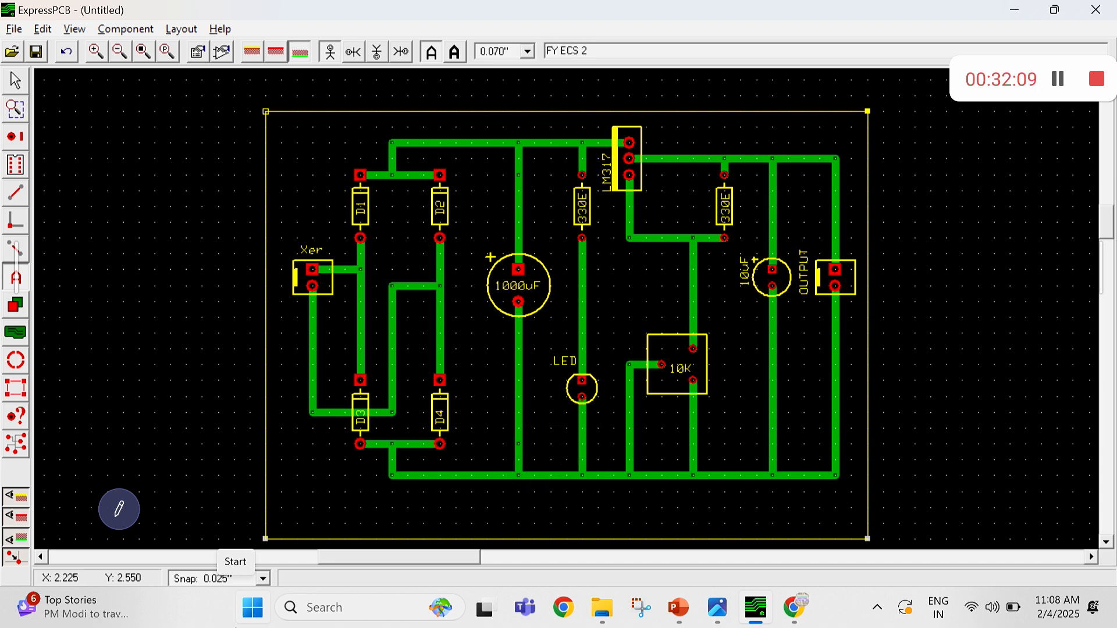
type("1")
type(" B")
type("ROLL NO")
type(" AND NAME")
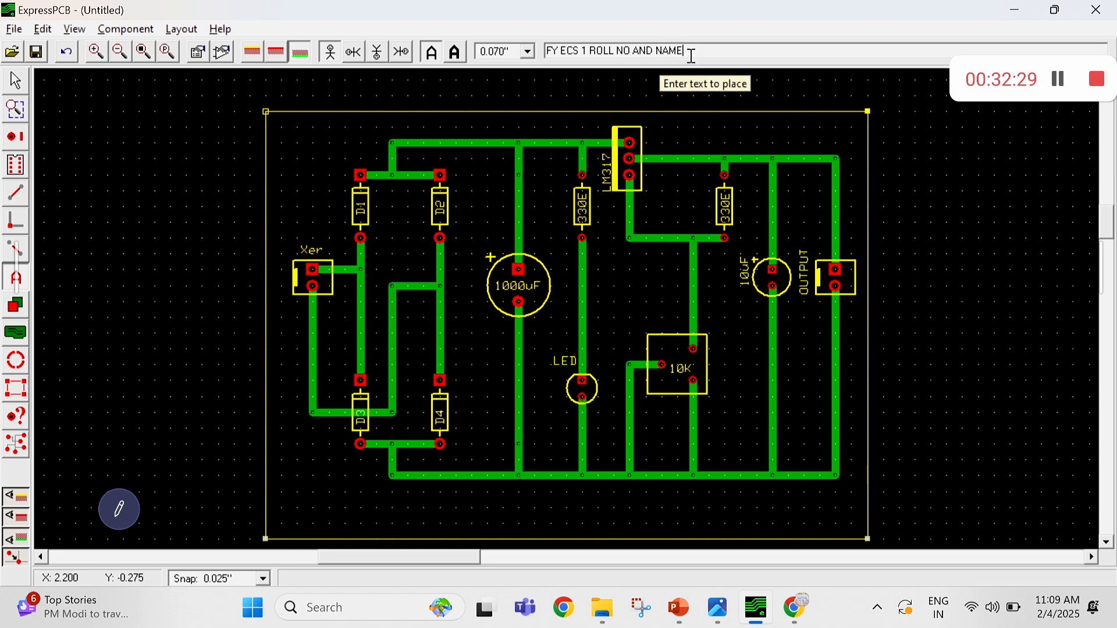
left_click(343, 498)
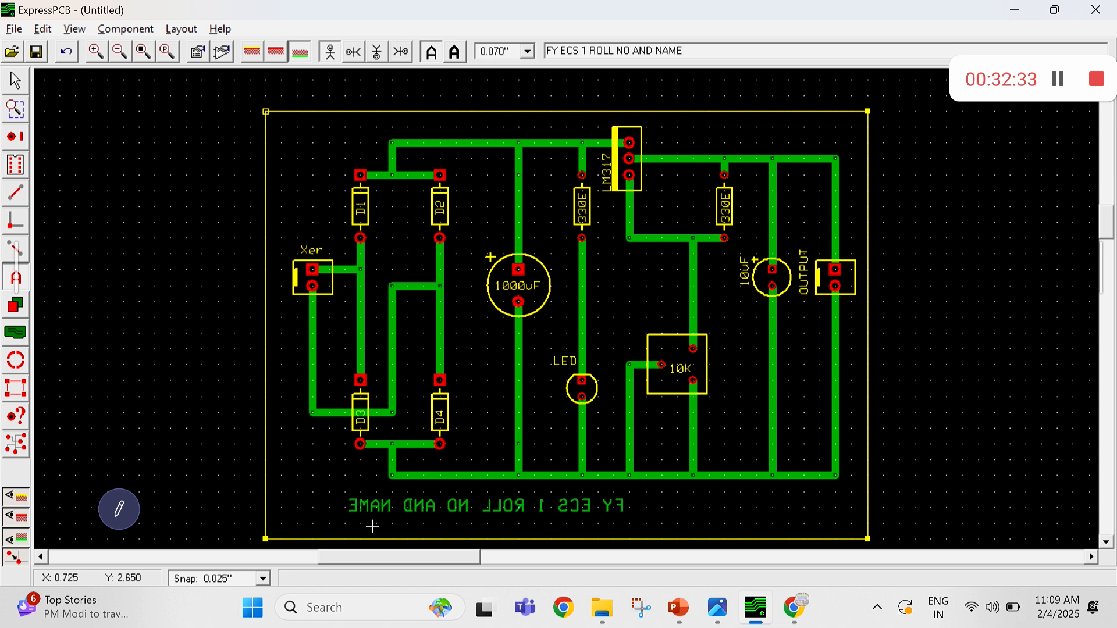
Move the "FY ECS 1 ROLL NO AND NAME" text from the bottom copper layer to the silkscreen layer
left_click(16, 80)
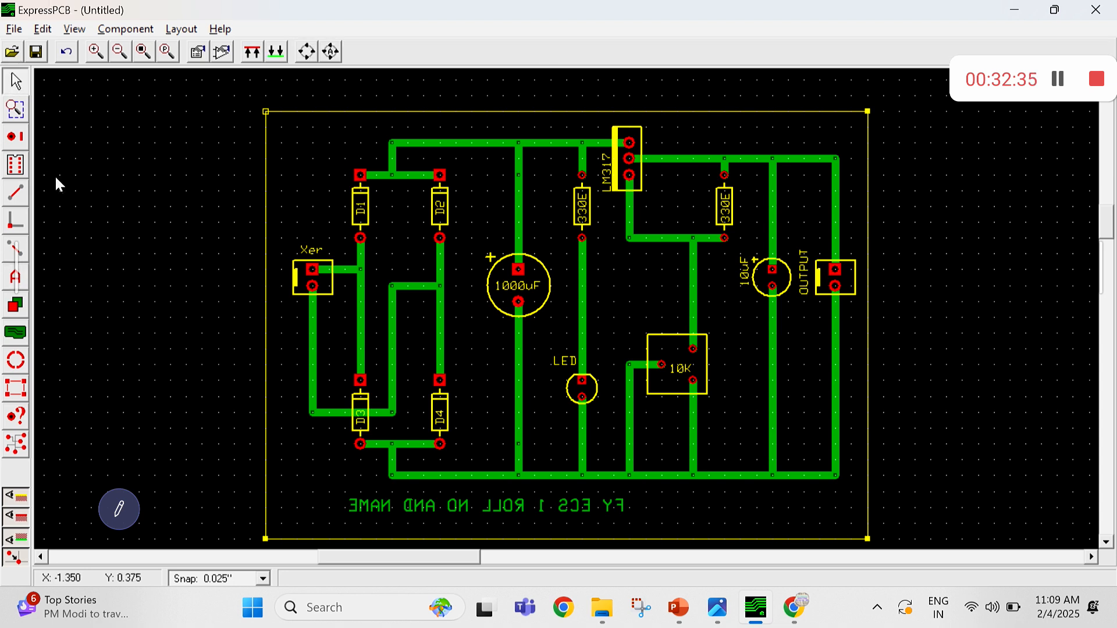
double_click(412, 505)
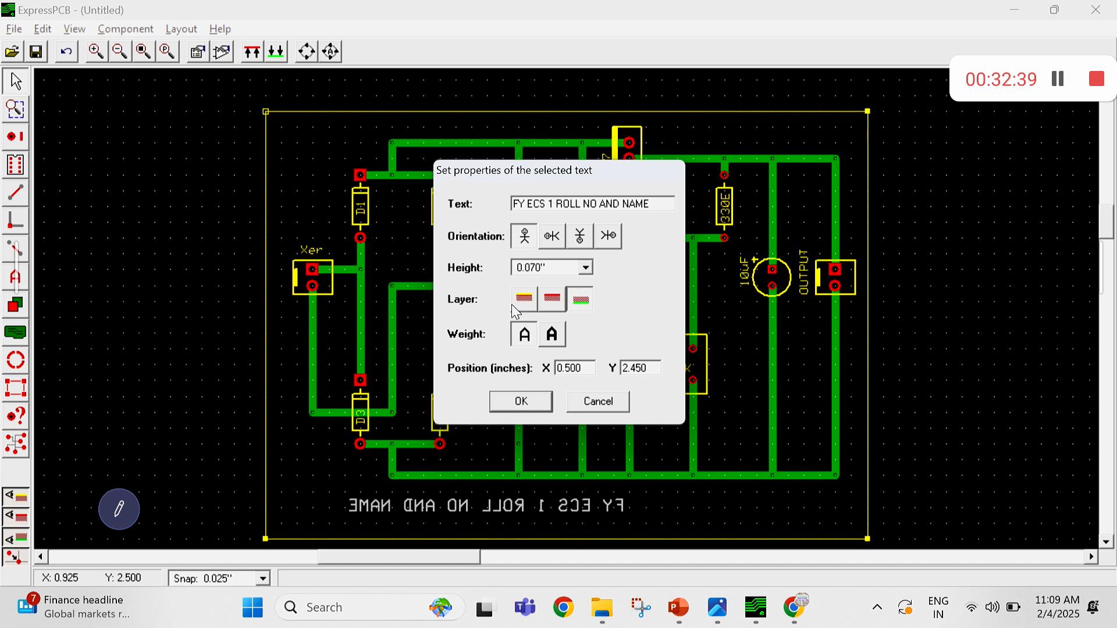
left_click(531, 300)
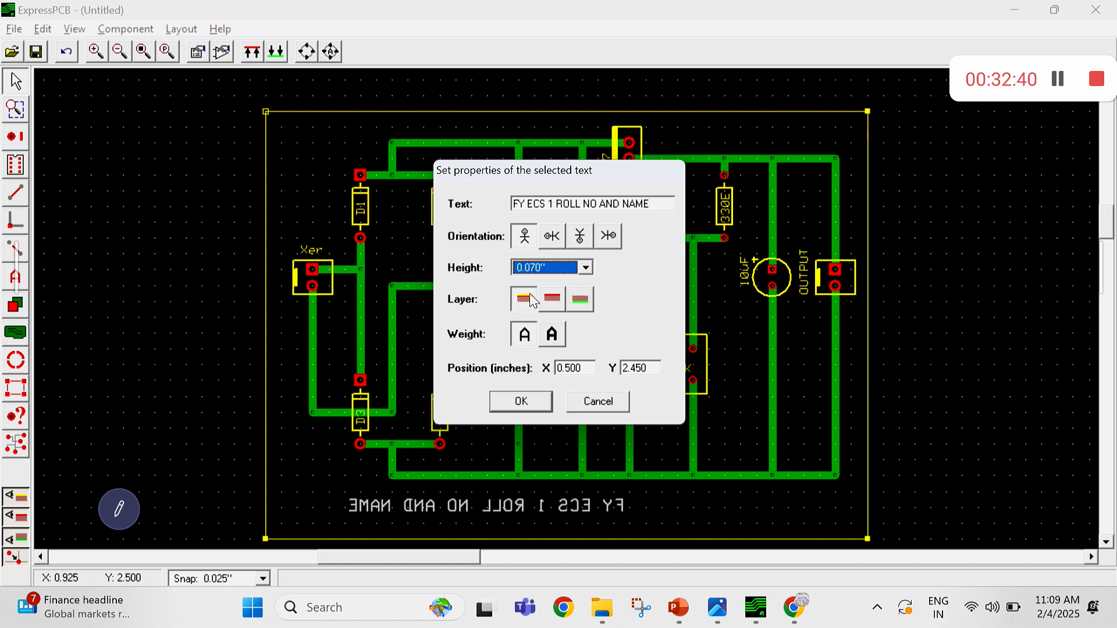
left_click(512, 405)
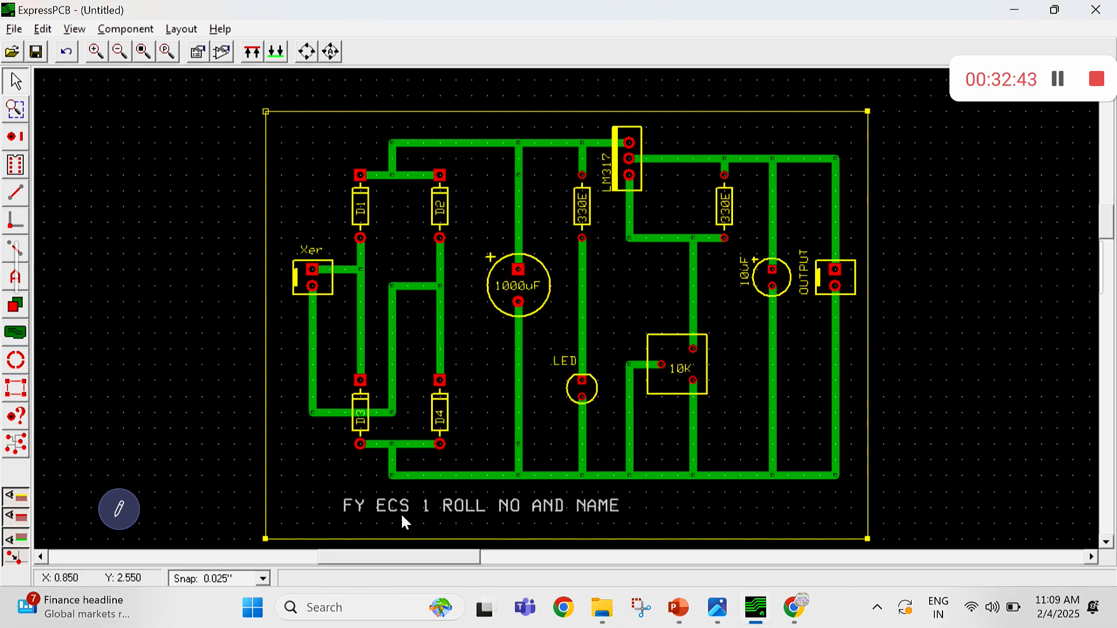
Set the height of the "FY ECS 1 ROLL NO AND NAME" text to 0.110"
double_click(550, 503)
left_click(585, 268)
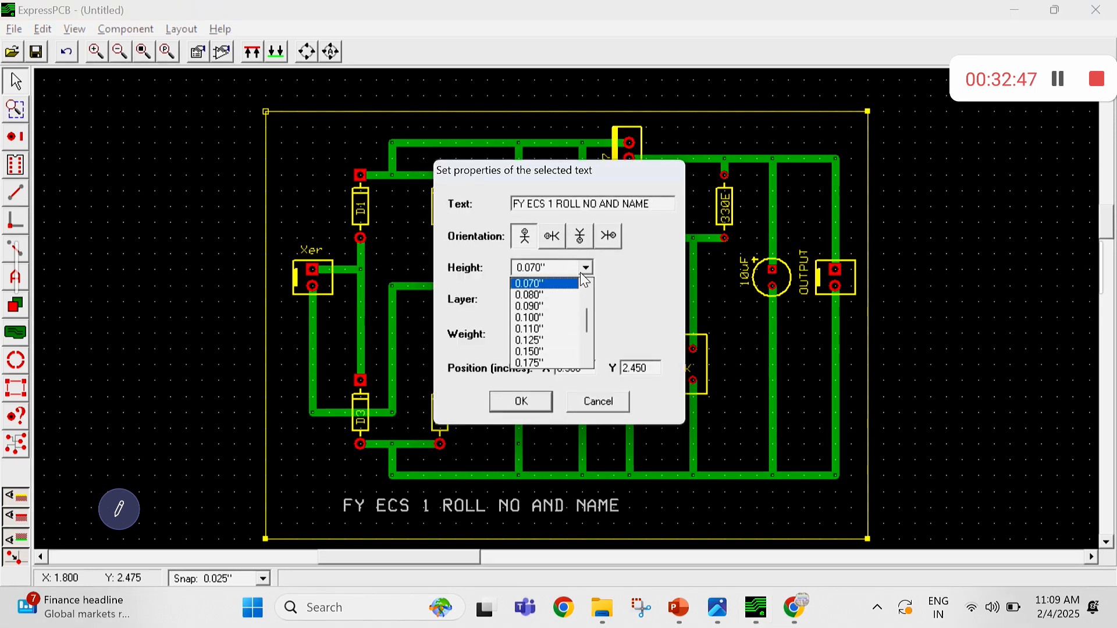
left_click(556, 326)
left_click(526, 407)
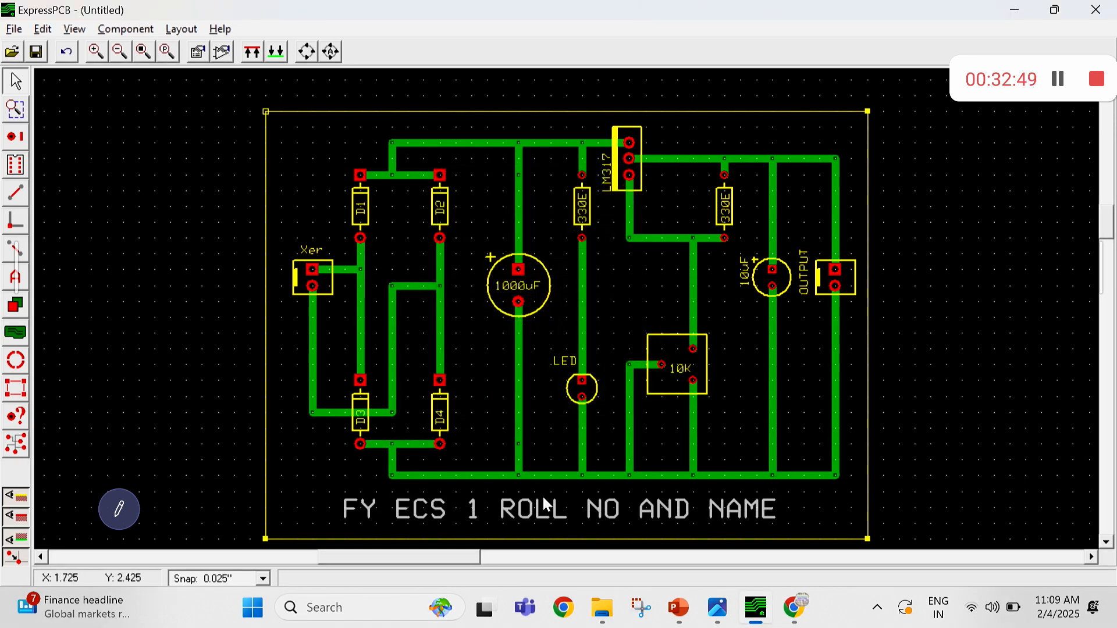
Set the identification text to bold weight and 0.150" height, and move it left to fit inside the board outline
double_click(535, 508)
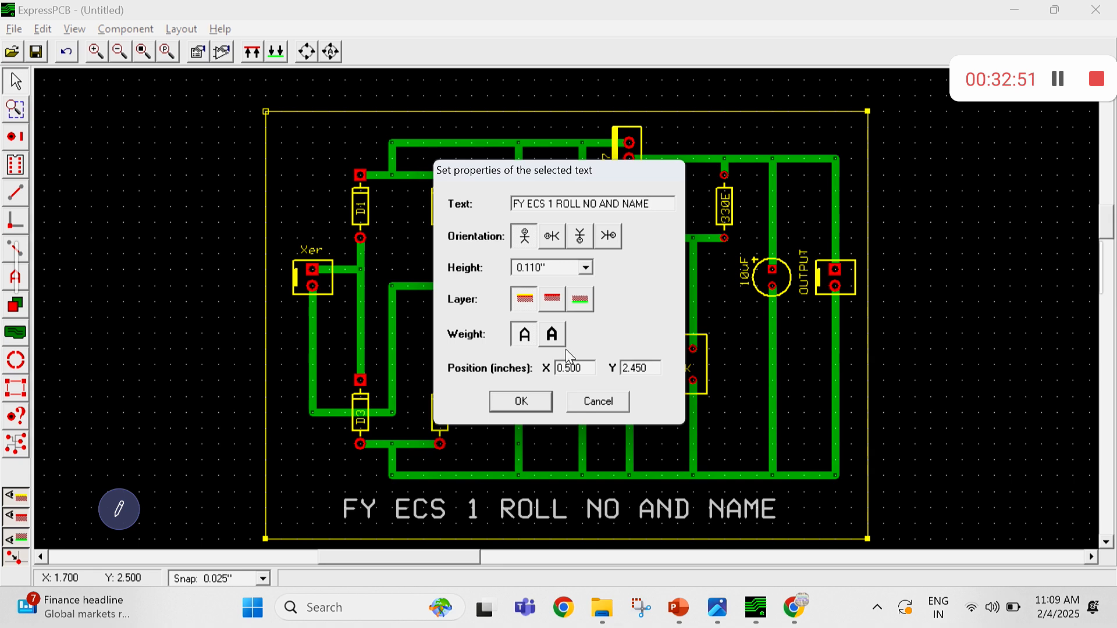
left_click(554, 333)
left_click(585, 268)
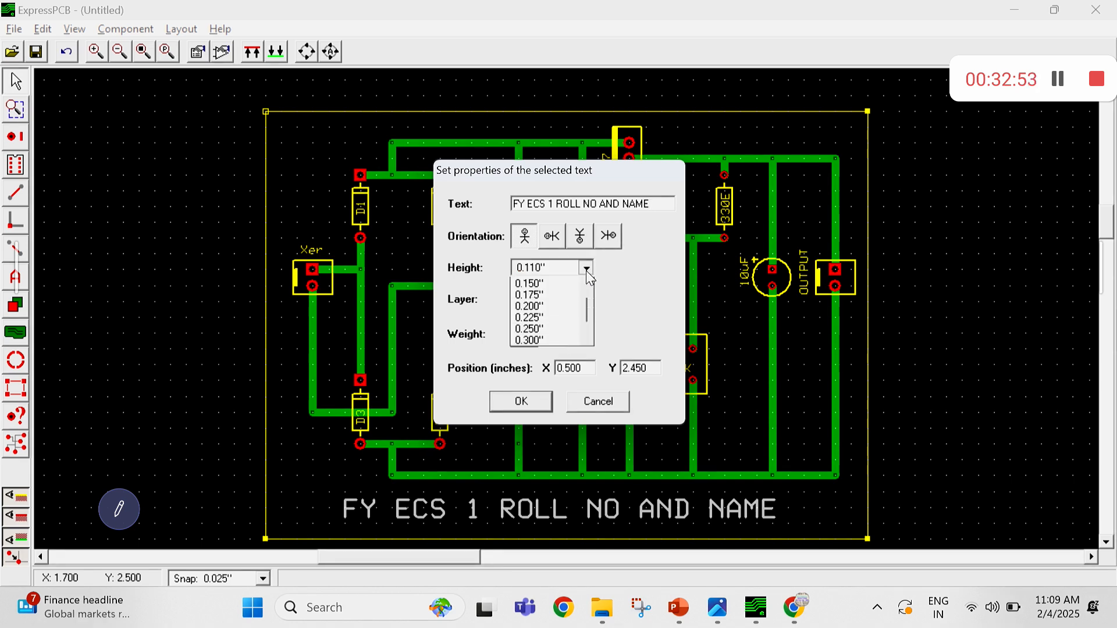
left_click(564, 307)
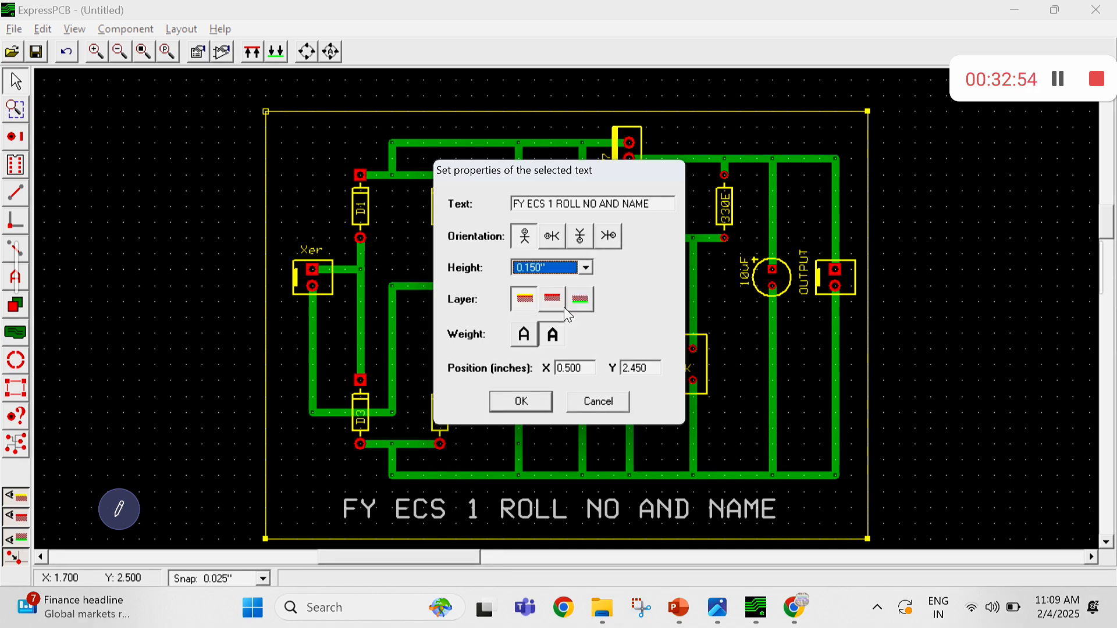
left_click(533, 403)
left_click_drag(554, 509, 493, 509)
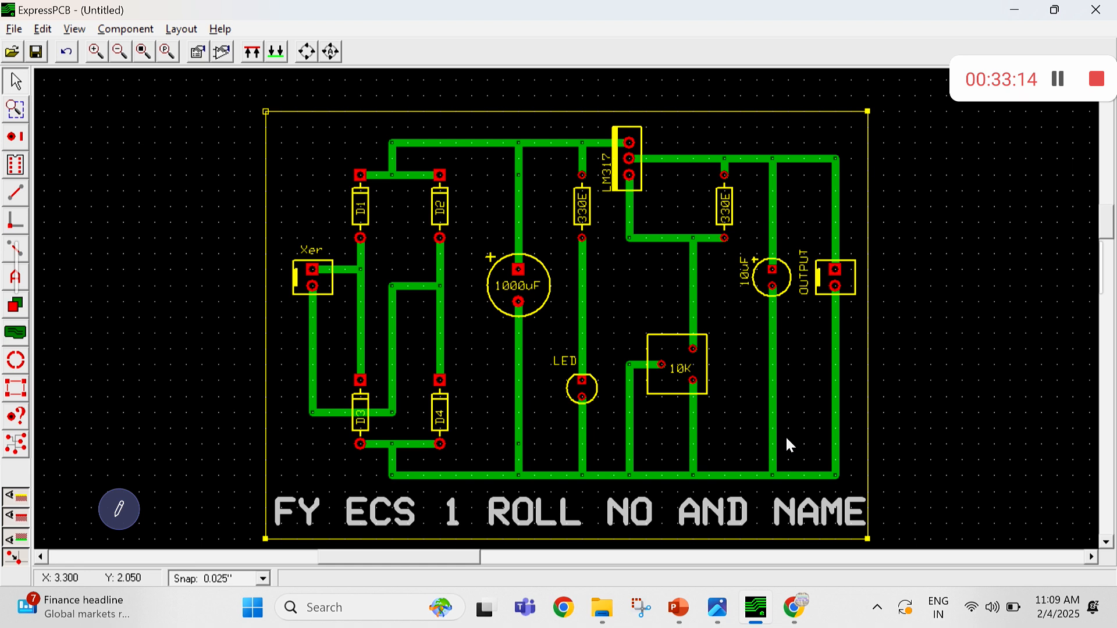
left_click(948, 314)
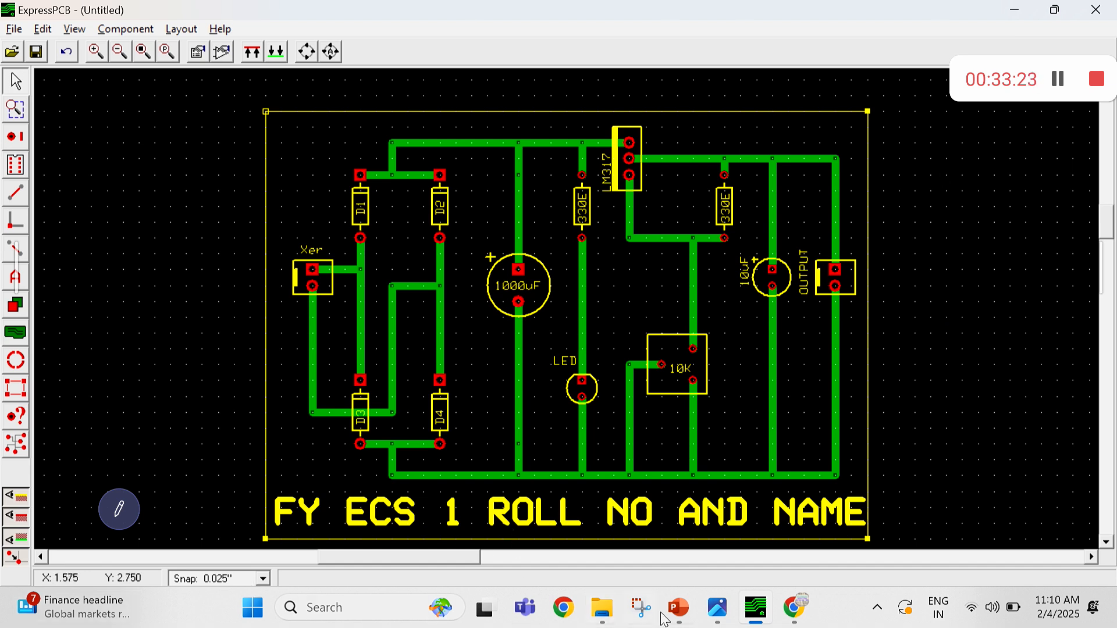
Hide the top copper and silkscreen layers to examine the bottom copper traces on their own
mouse_move(667, 616)
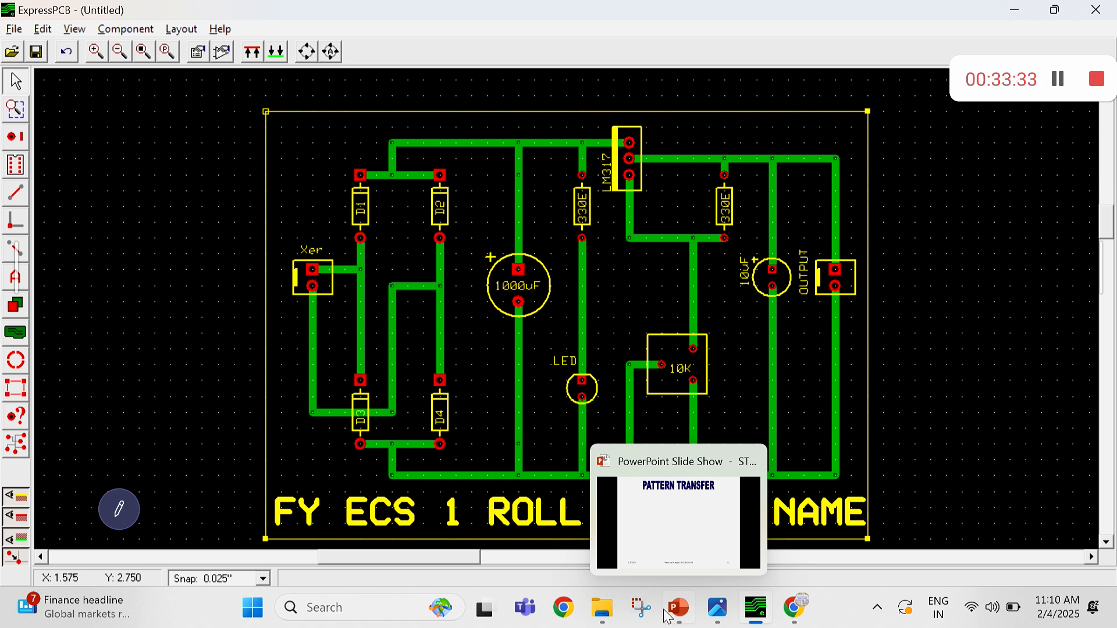
left_click(198, 53)
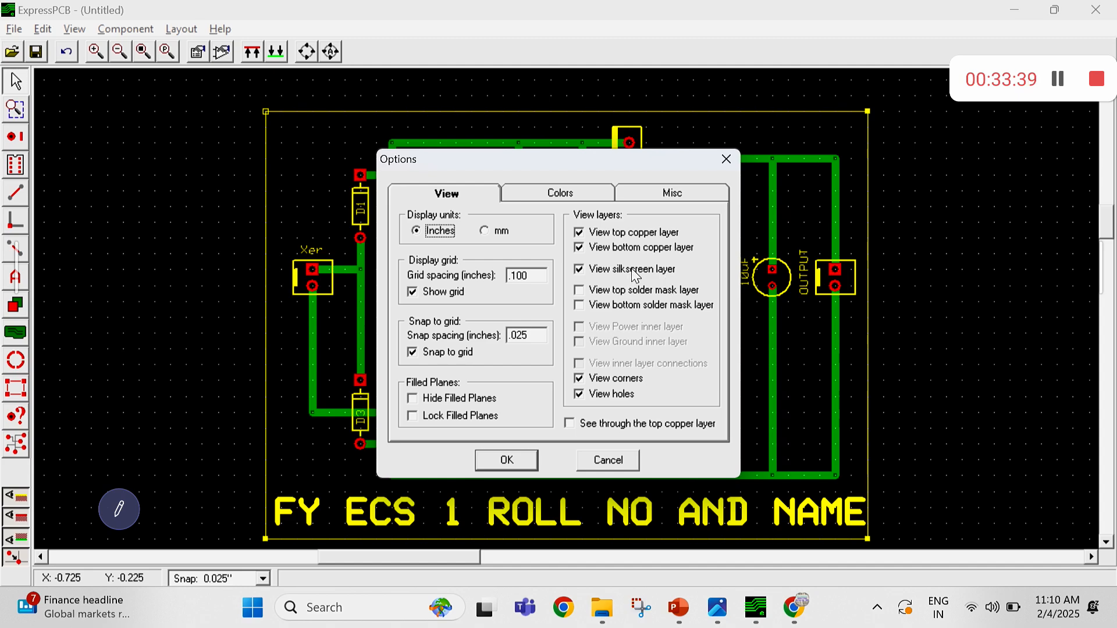
left_click(590, 232)
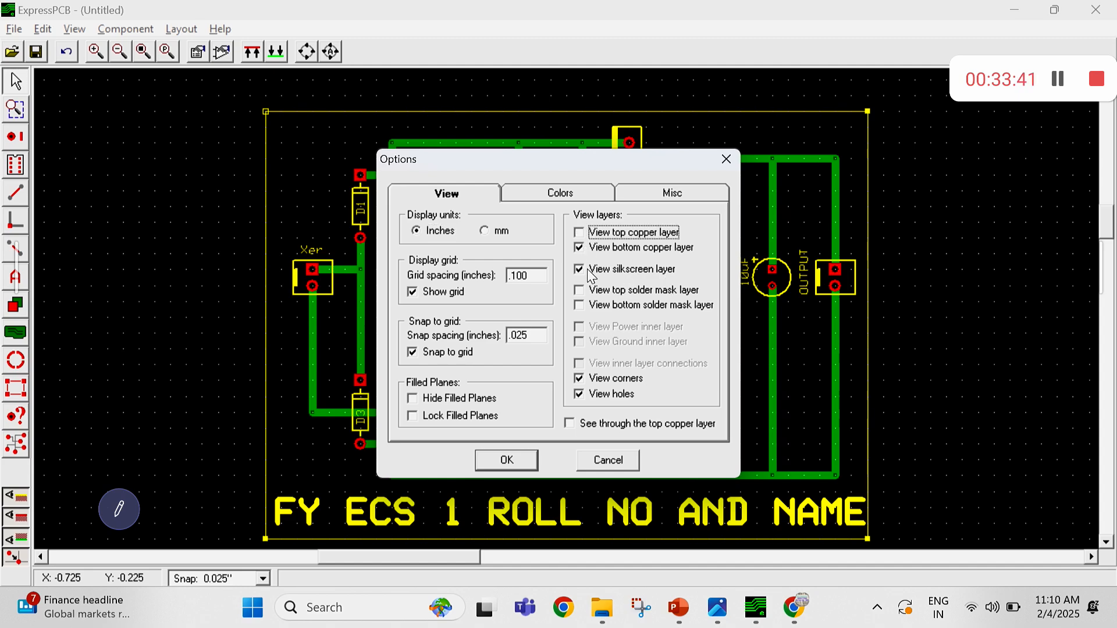
left_click(590, 269)
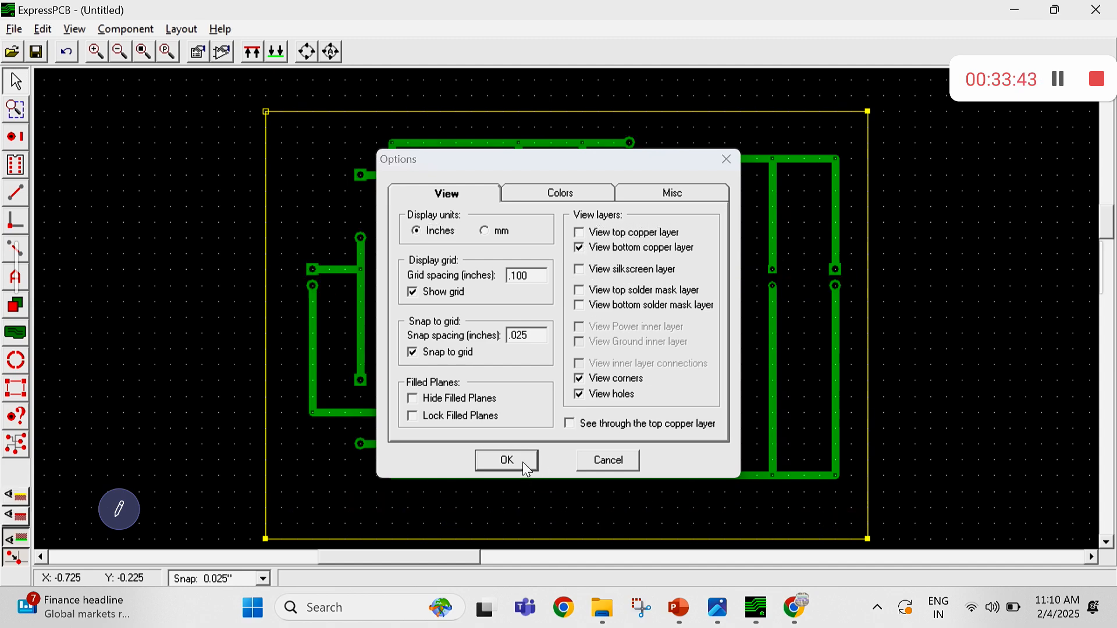
left_click(522, 462)
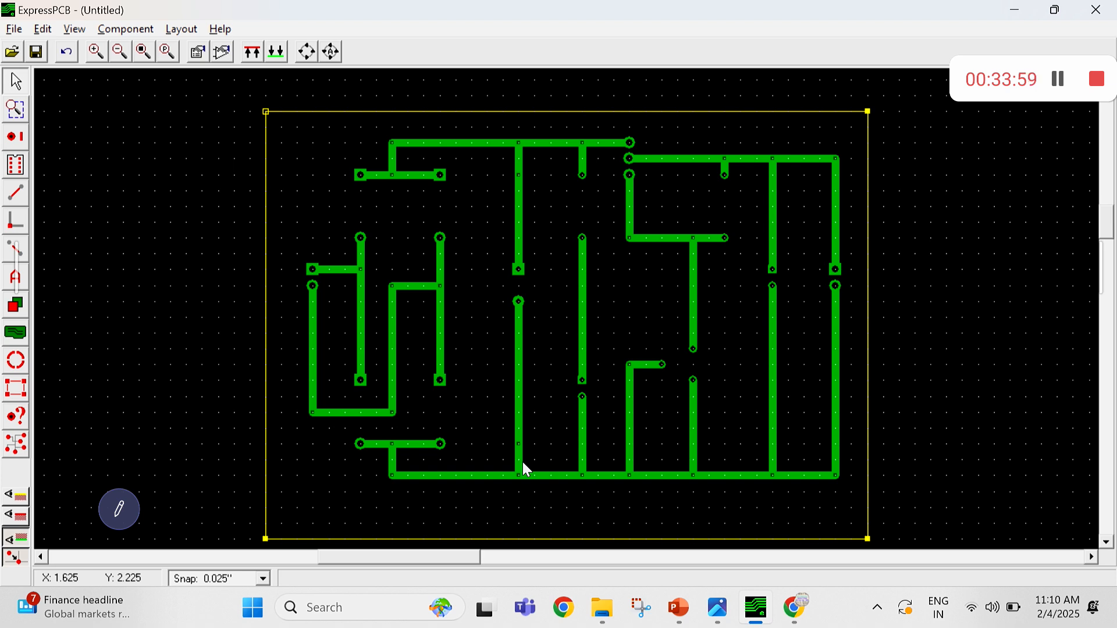
Show the top copper and silkscreen layers and hide the bottom copper layer to examine the component side
left_click(197, 56)
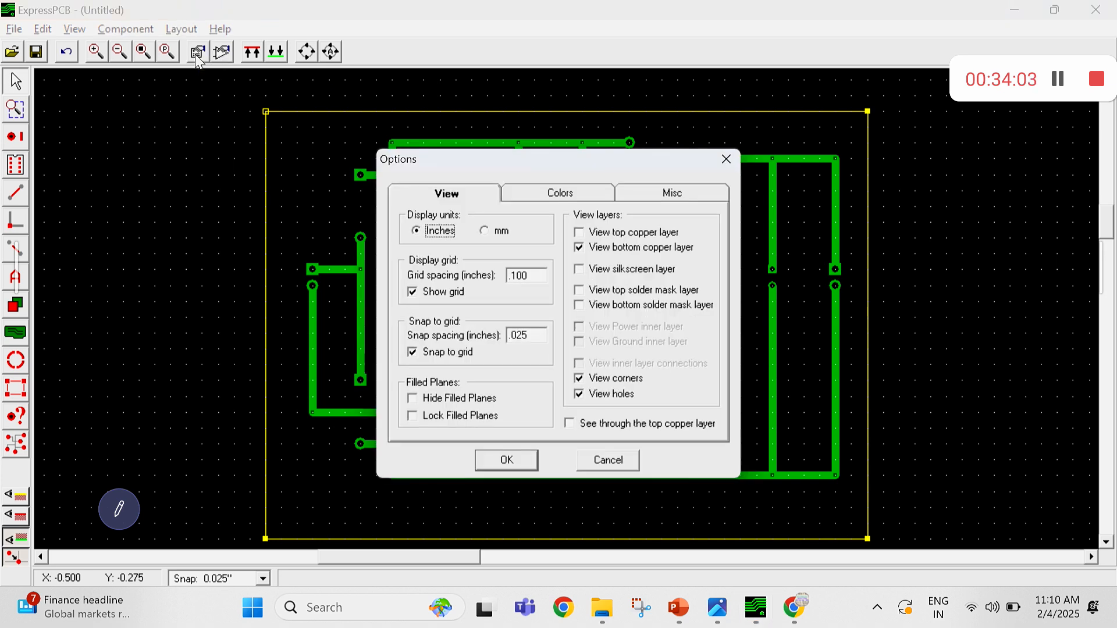
left_click(579, 233)
left_click(579, 247)
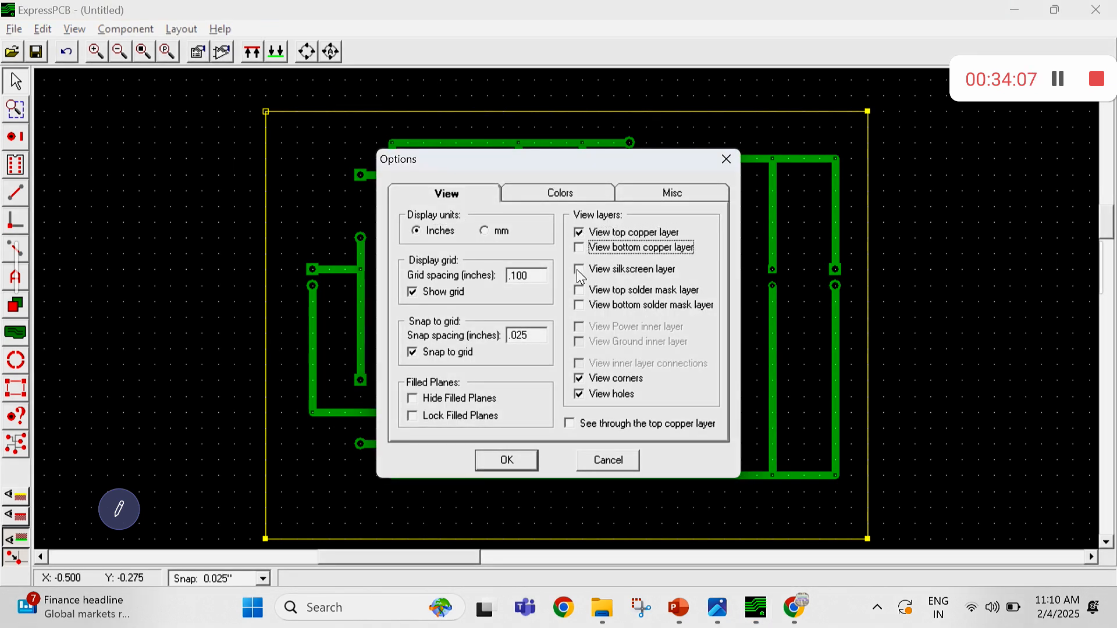
left_click(578, 269)
left_click(523, 453)
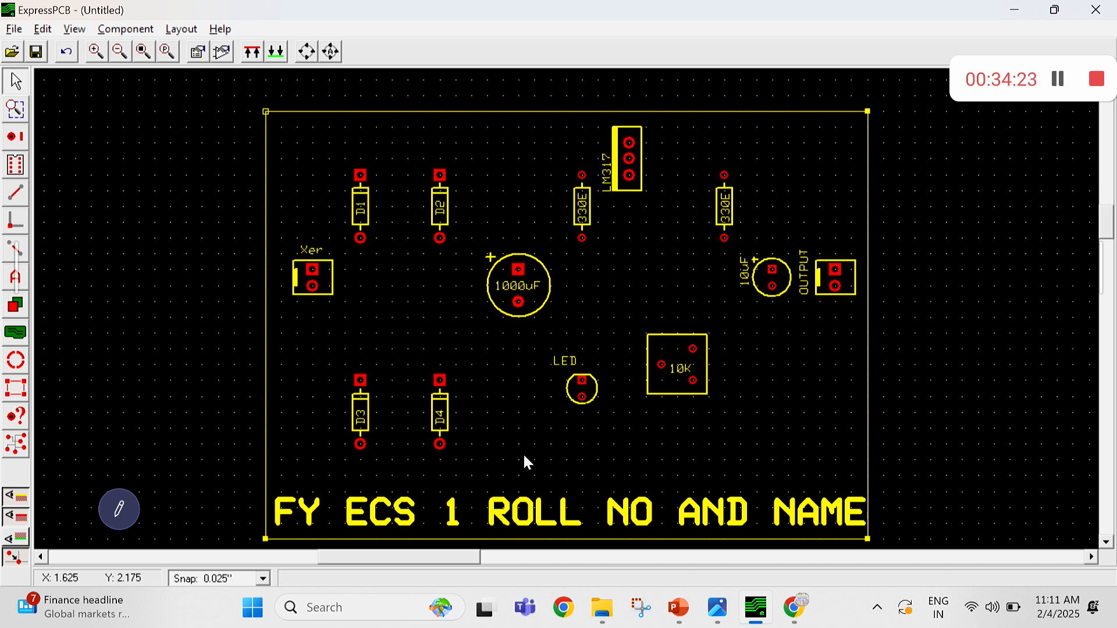
Turn the display of the bottom copper layer back on to view the complete layout
left_click(194, 54)
left_click(579, 248)
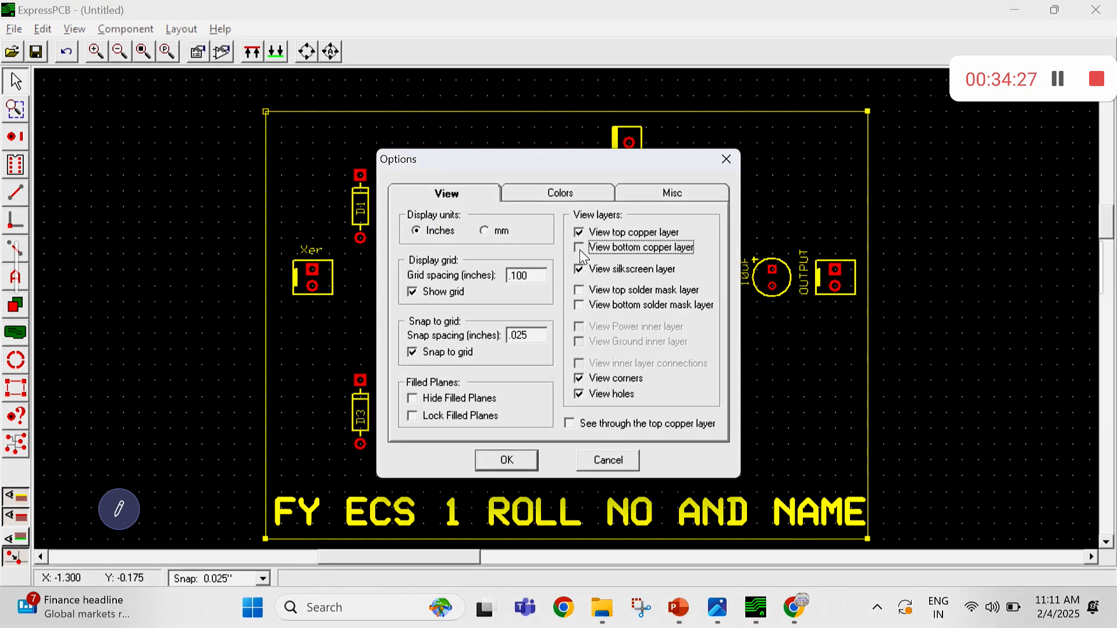
left_click(532, 457)
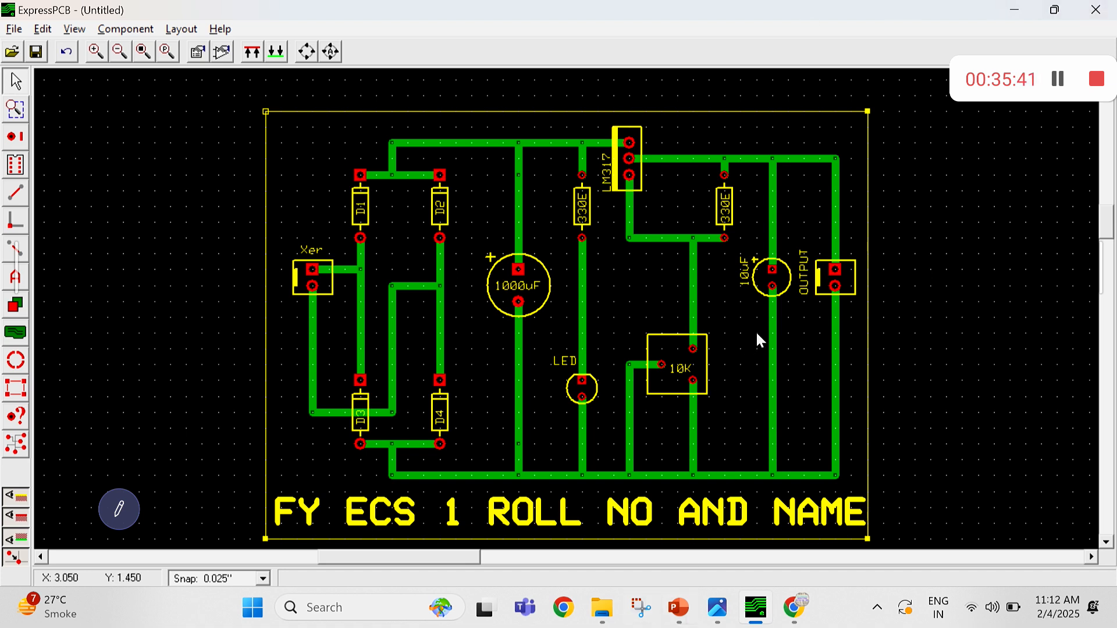
Move the OUTPUT label down and shift the output connector with its traces about 0.3" left, close to the 10uF capacitor's trace
left_click_drag(802, 279, 818, 334)
left_click_drag(815, 143, 789, 443)
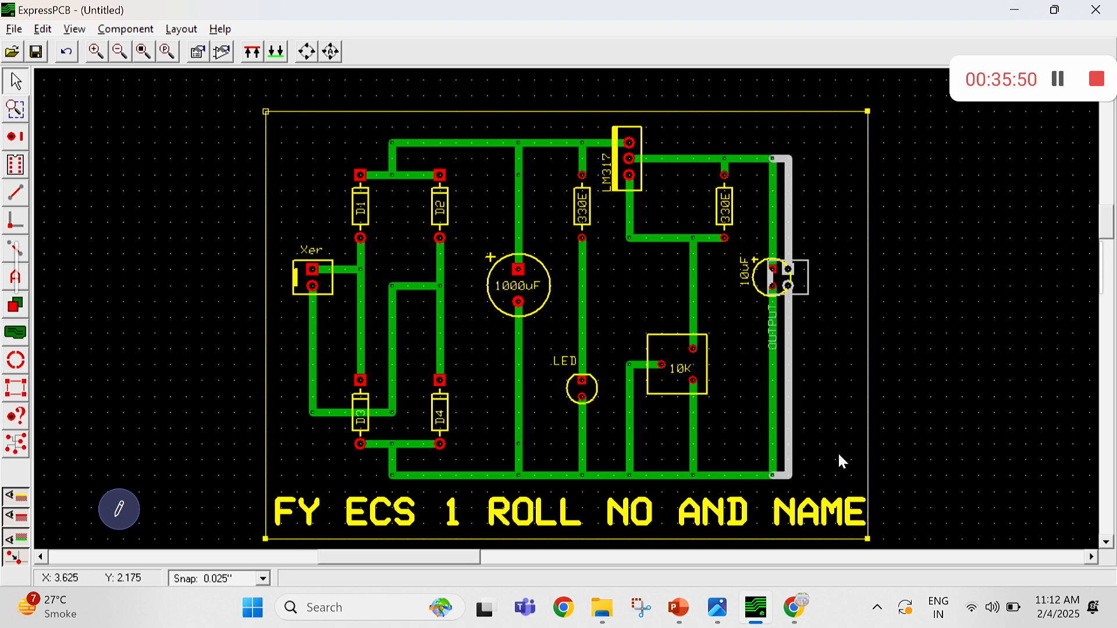
left_click(832, 404)
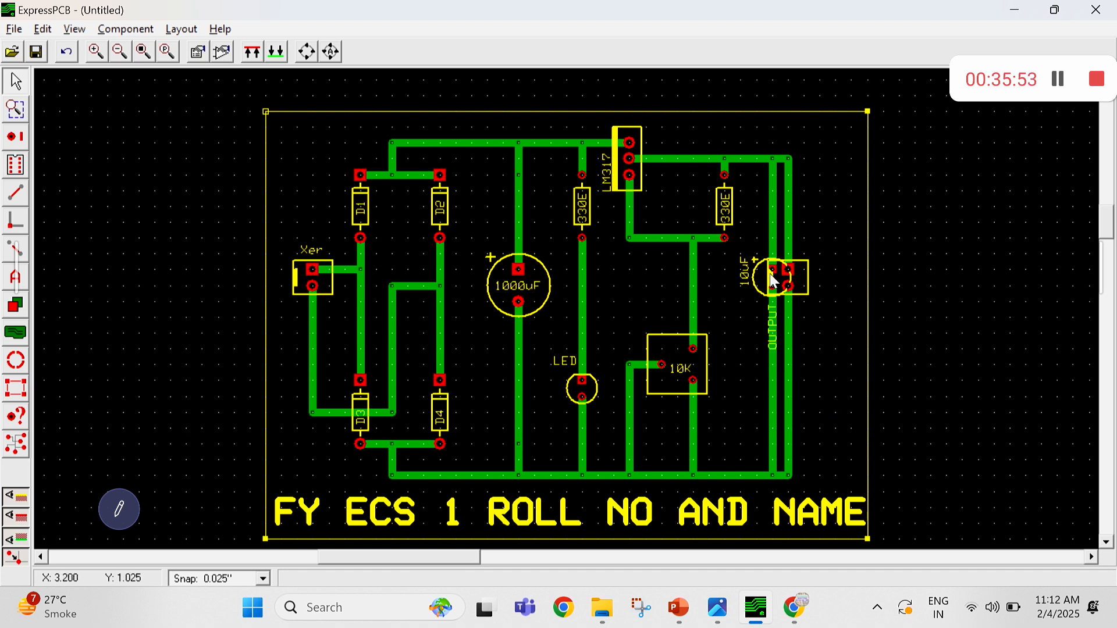
Move the 10uF capacitor and its label down below the output connector, and place the OUTPUT label beside the connector
left_click_drag(750, 278, 744, 302)
mouse_move(771, 270)
left_mouse_down()
mouse_move(772, 336)
mouse_move(777, 314)
left_mouse_up()
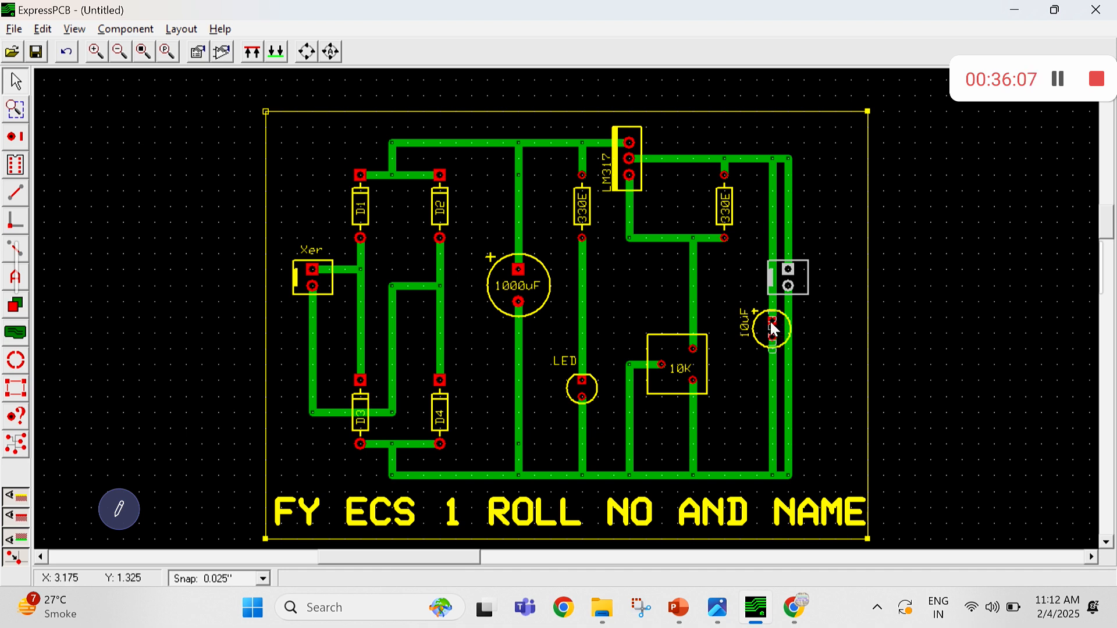
left_click_drag(772, 332, 757, 267)
left_click(772, 320)
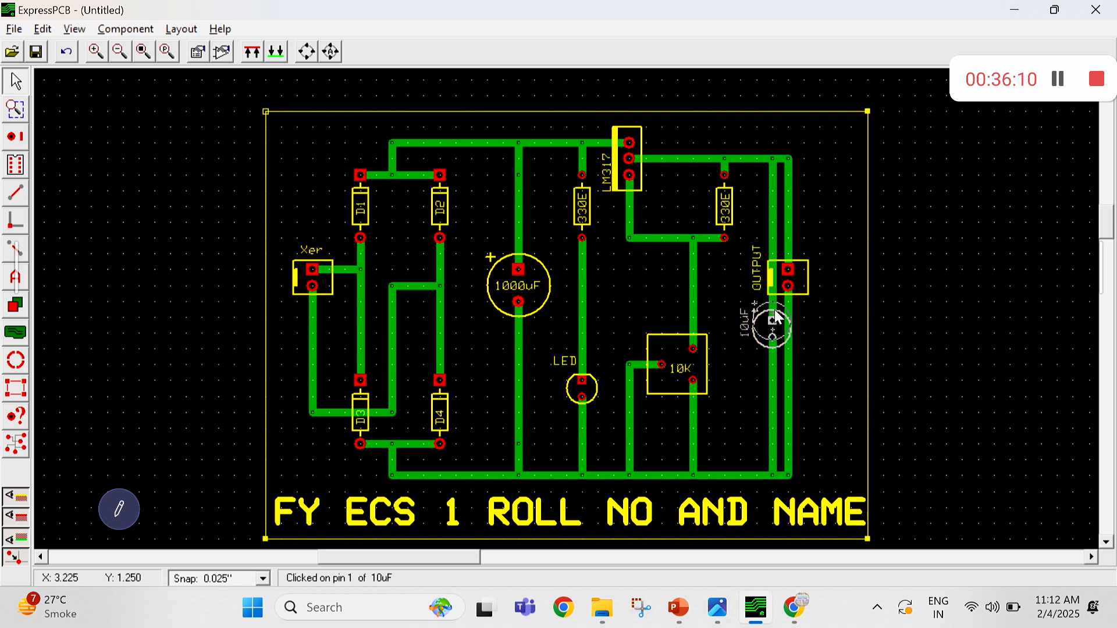
left_click(852, 330)
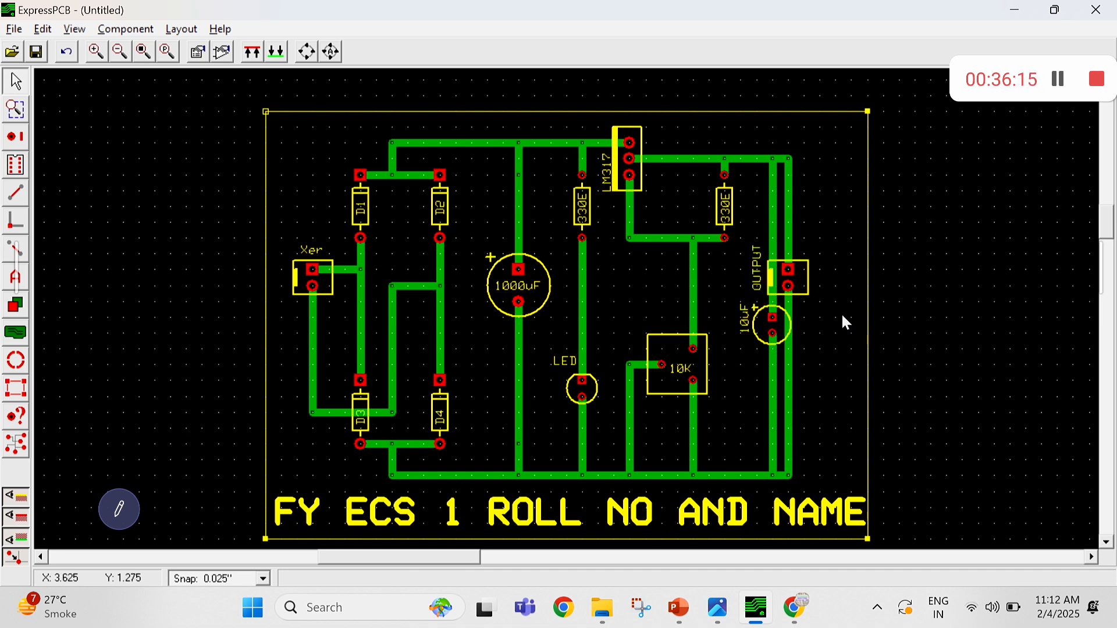
Shift the output connector and 10uF capacitor with their labels and traces about 0.2" left, toward the right-hand 330E resistor
left_click_drag(754, 138, 817, 491)
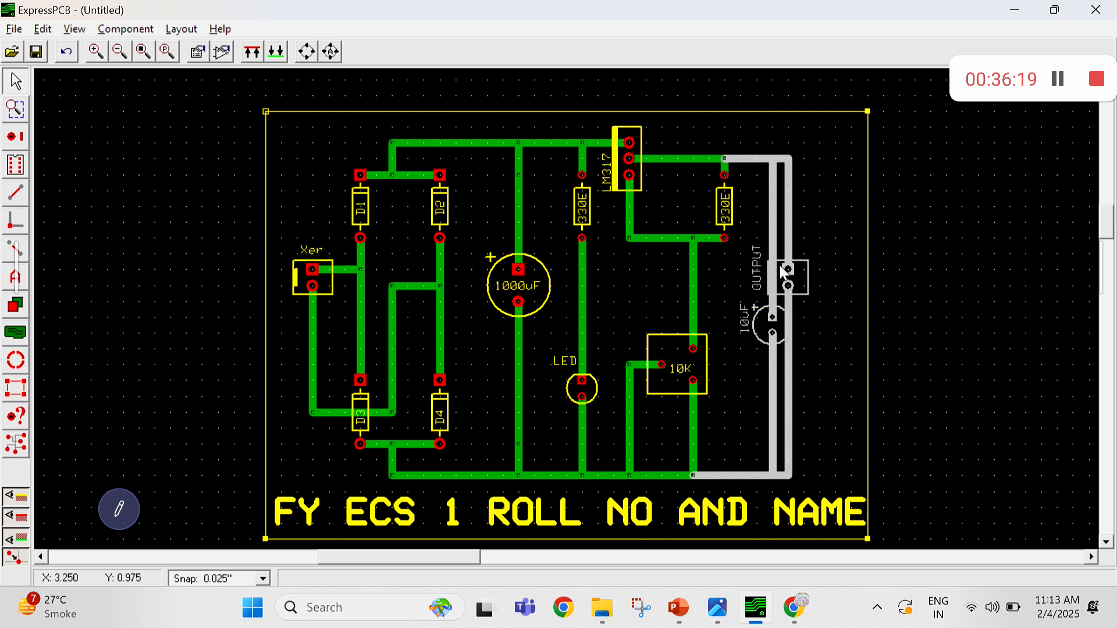
left_click_drag(774, 271, 741, 273)
left_click(761, 128)
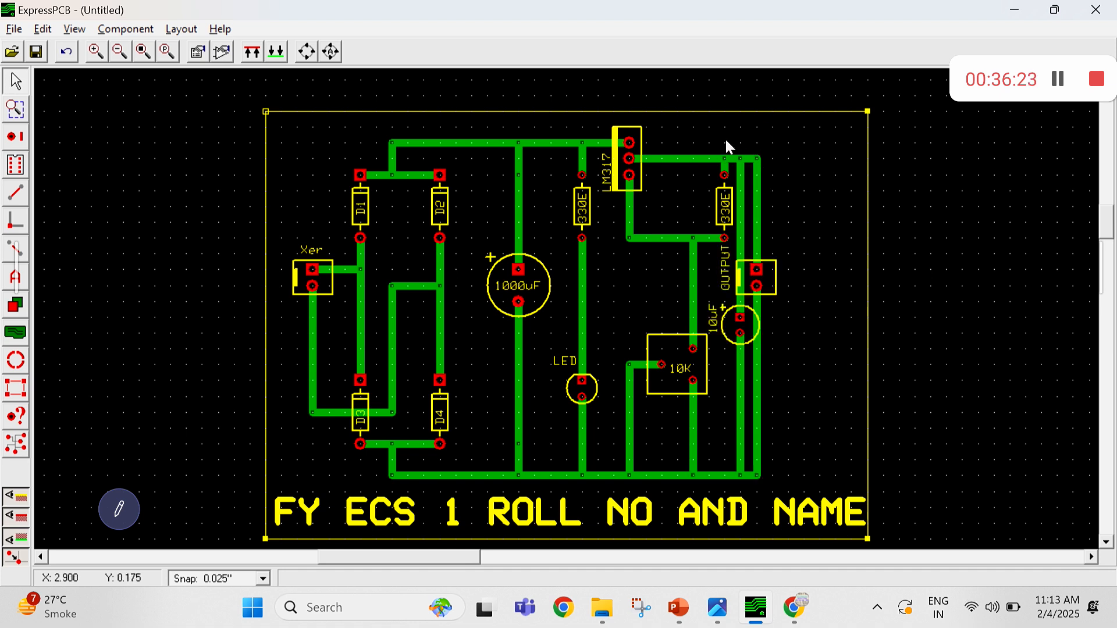
Try to shift the right-hand 330E resistor, output connector and 10uF capacitor about 0.2" left, merging the overlaid corners, and undo it
left_click_drag(725, 139, 766, 461)
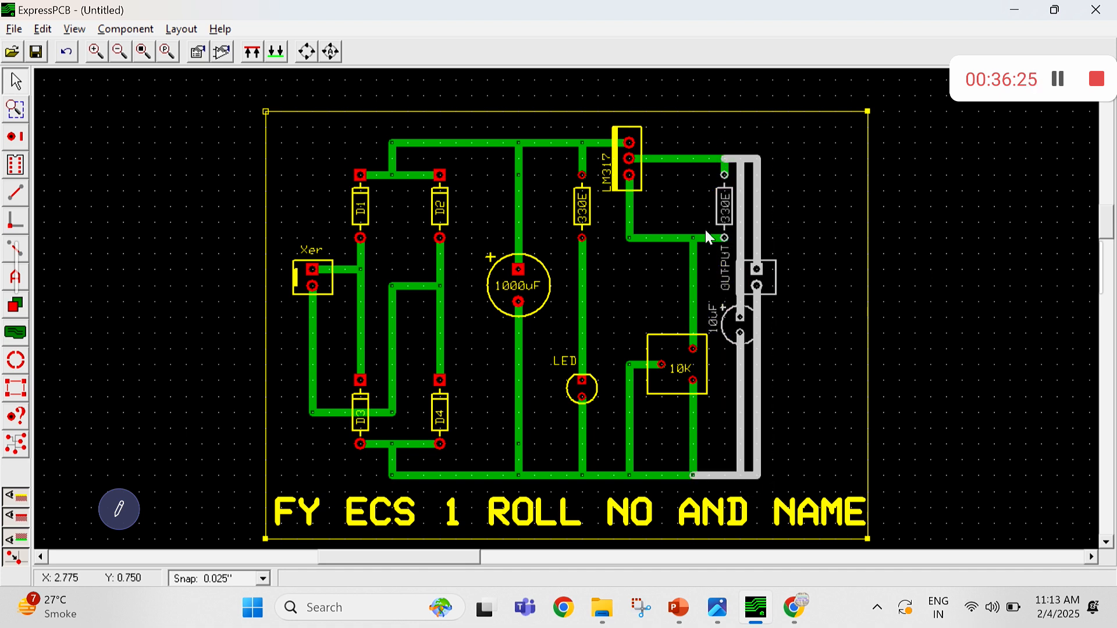
left_click_drag(734, 295, 706, 291)
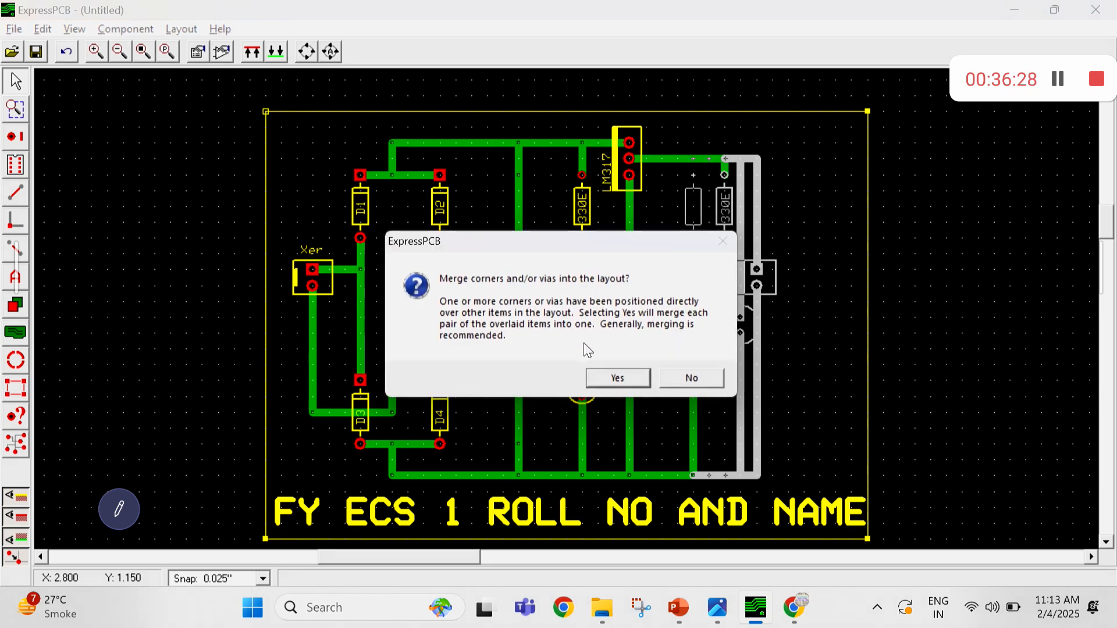
left_click(616, 378)
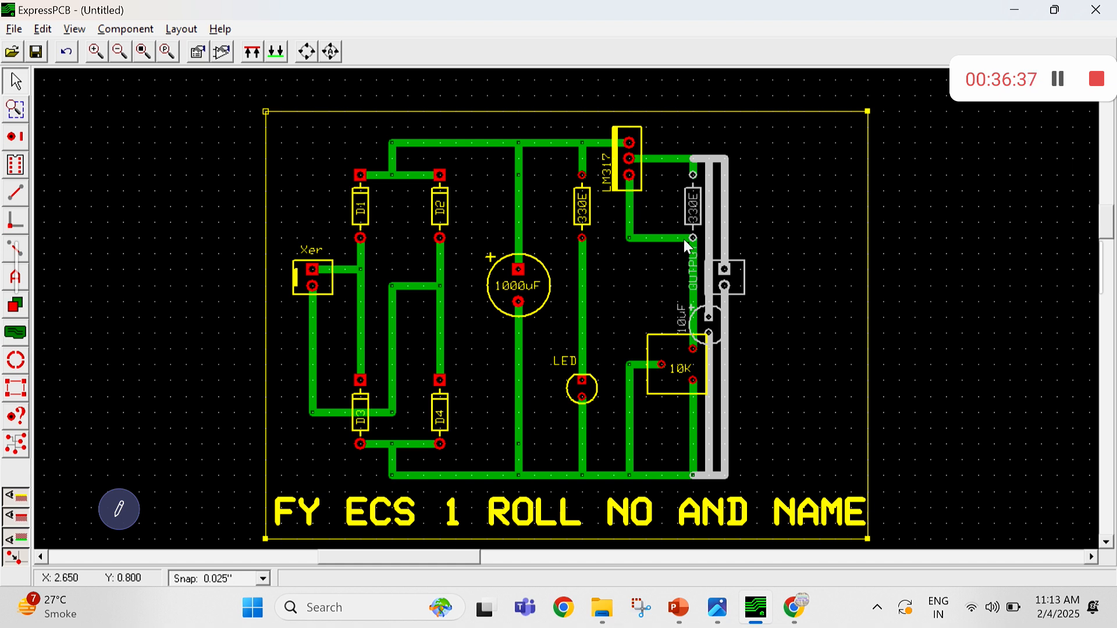
key("ctrl+z")
Shift the right-hand 330E resistor, output connector and 10uF capacitor with their traces about 0.1" left, excluding the identification text
left_click_drag(716, 150, 802, 514)
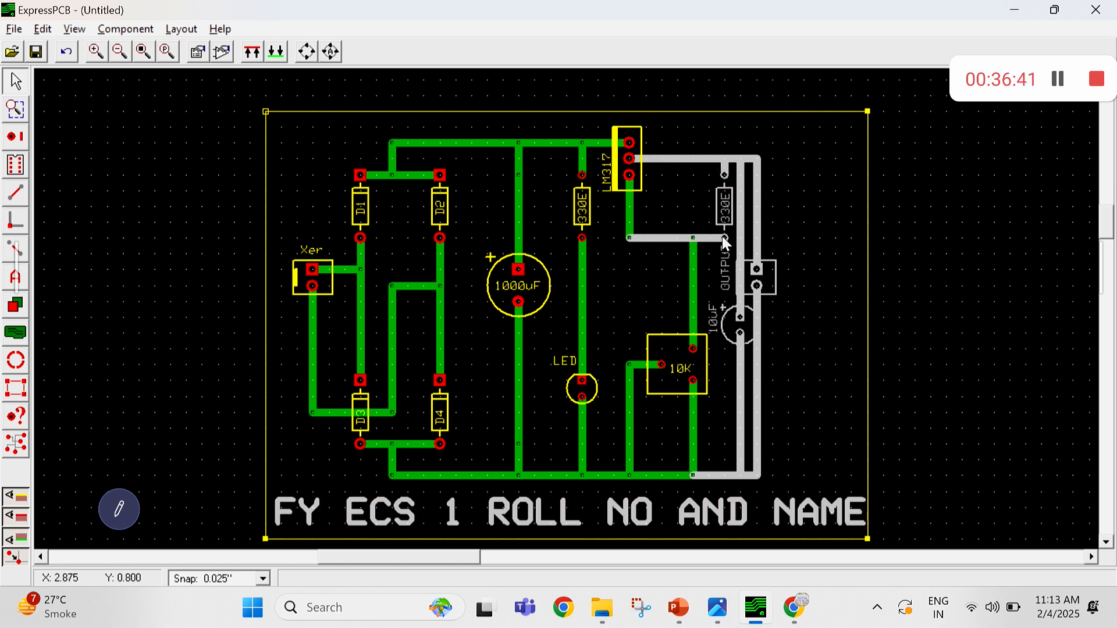
left_click(808, 232)
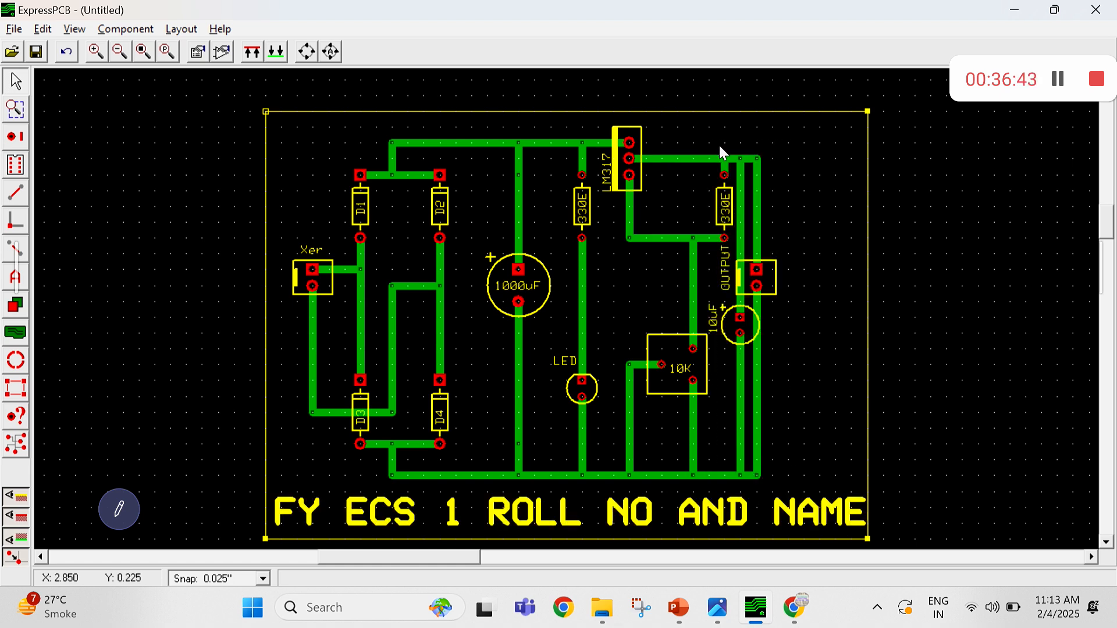
left_click_drag(719, 145, 774, 463)
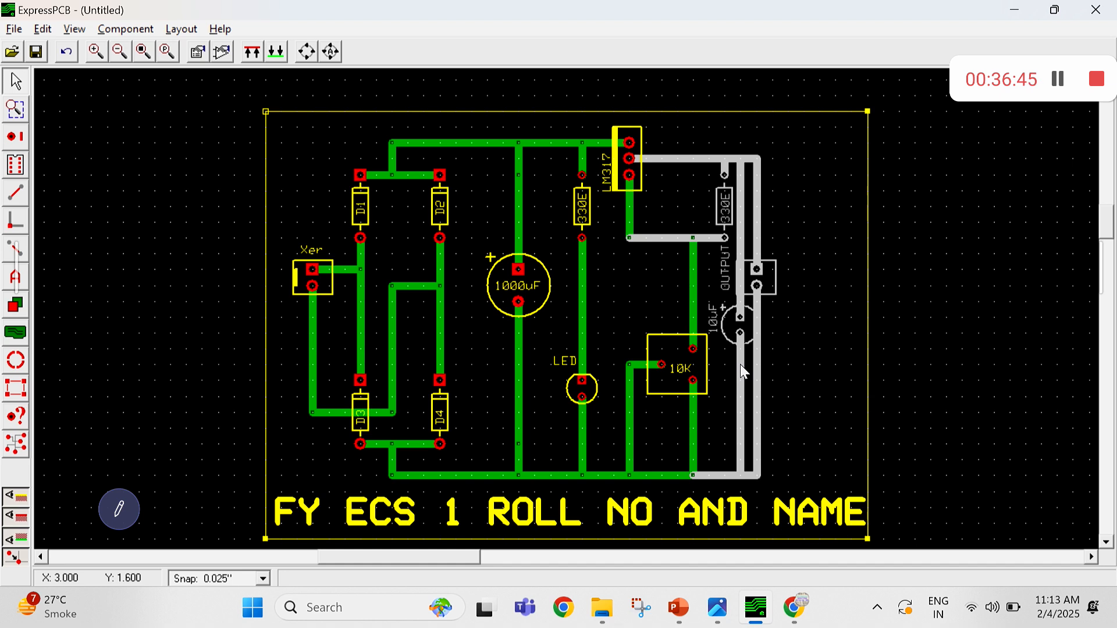
left_click_drag(735, 363, 723, 364)
left_click(789, 308)
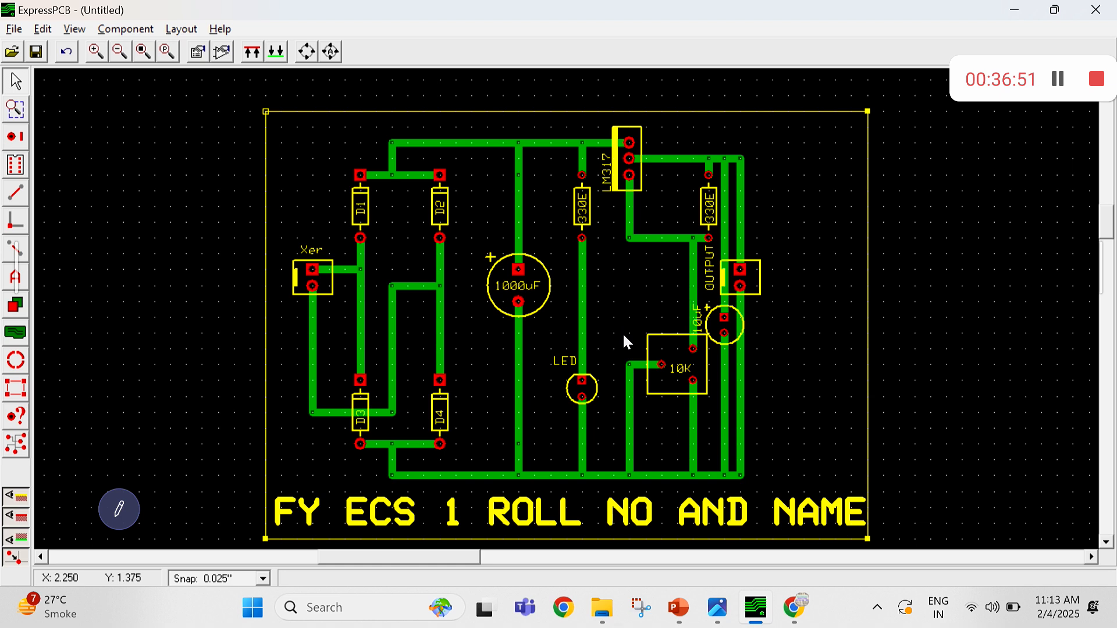
Move the 10K potentiometer with its connected traces about 0.1" down
left_click(693, 382)
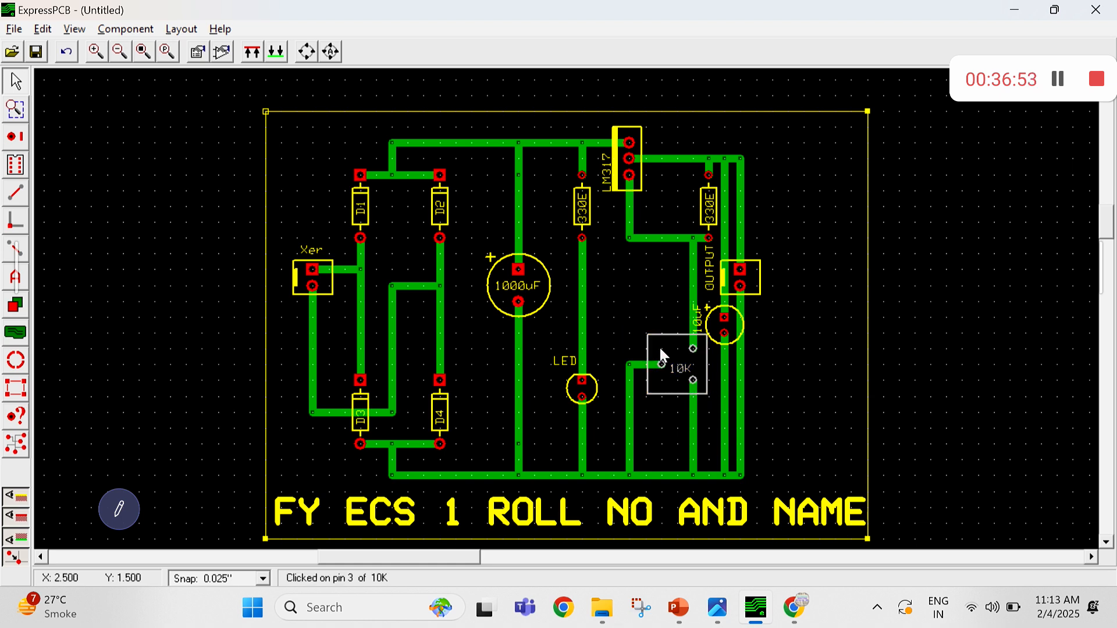
left_click(689, 385)
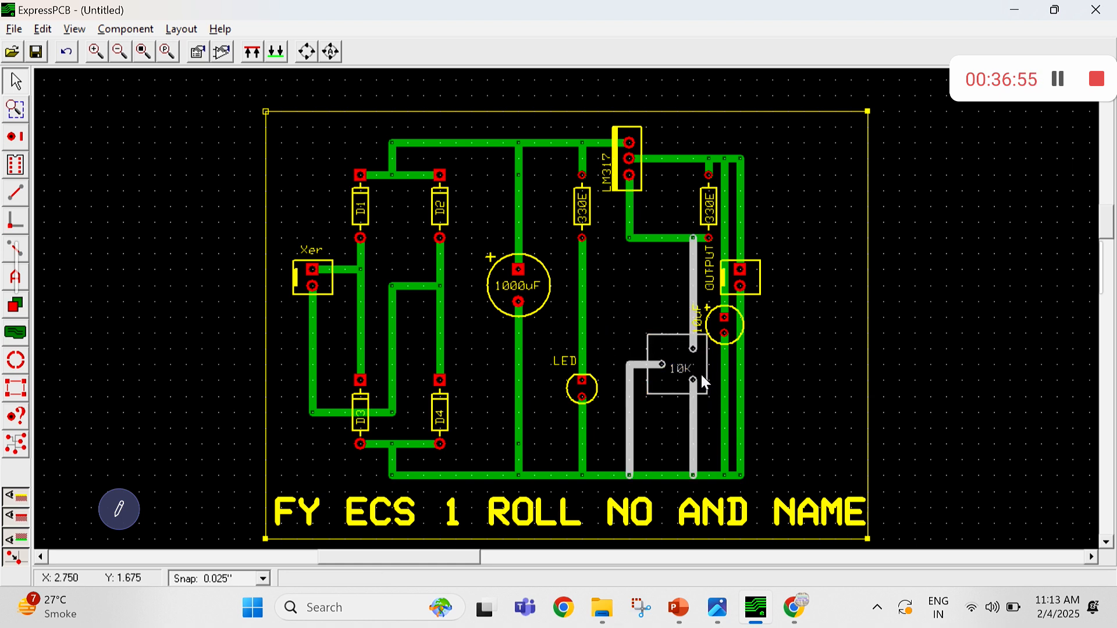
left_click_drag(692, 379, 693, 396)
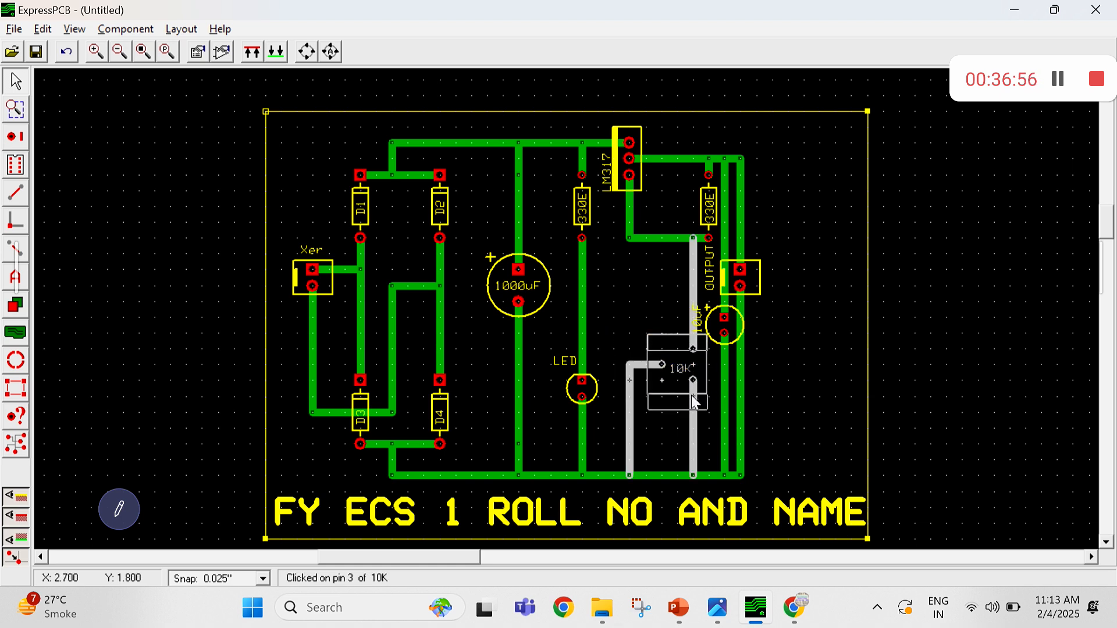
left_click(629, 294)
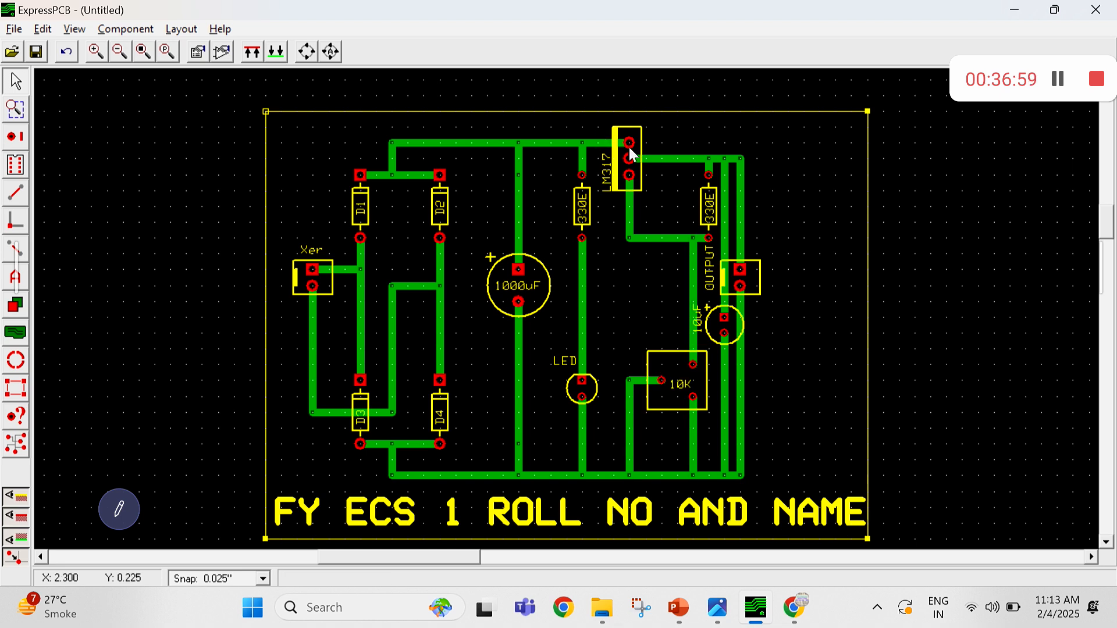
Shift the right-hand 330E resistor, output connector, 10uF capacitor and 10K potentiometer with their traces about 0.3" left in two moves
left_click_drag(652, 140, 800, 478)
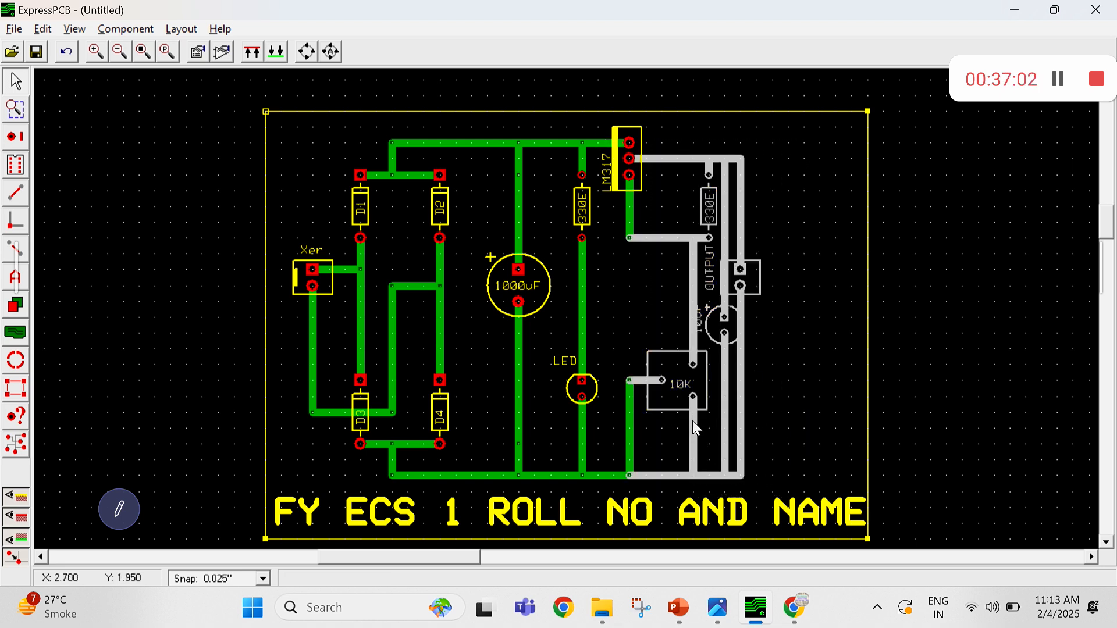
left_click_drag(693, 420, 662, 418)
left_click(626, 379)
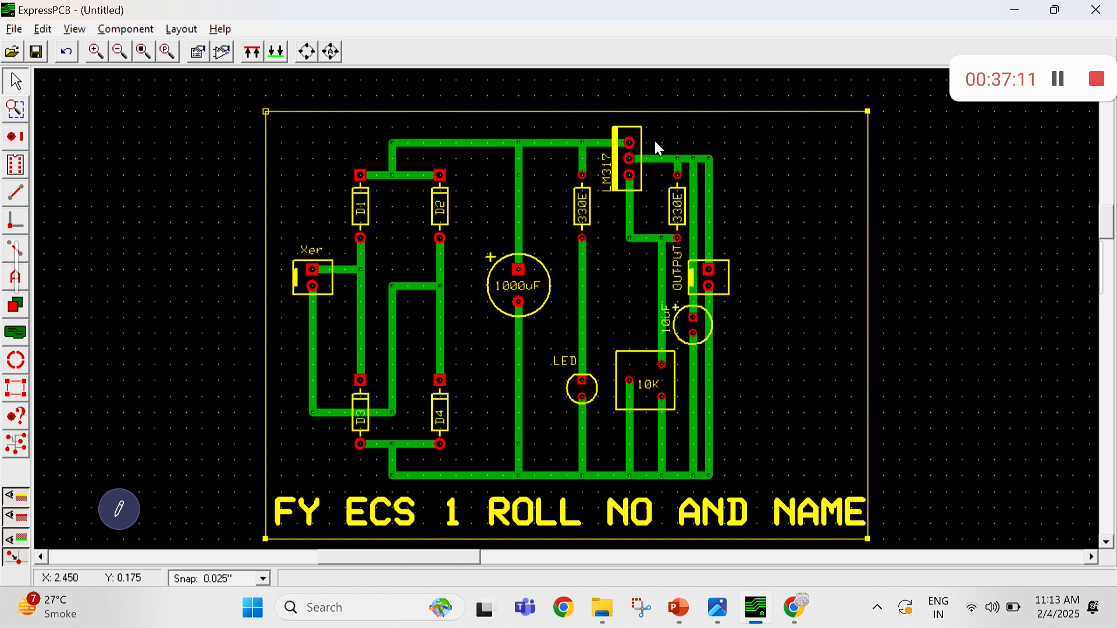
left_click_drag(652, 142, 757, 495)
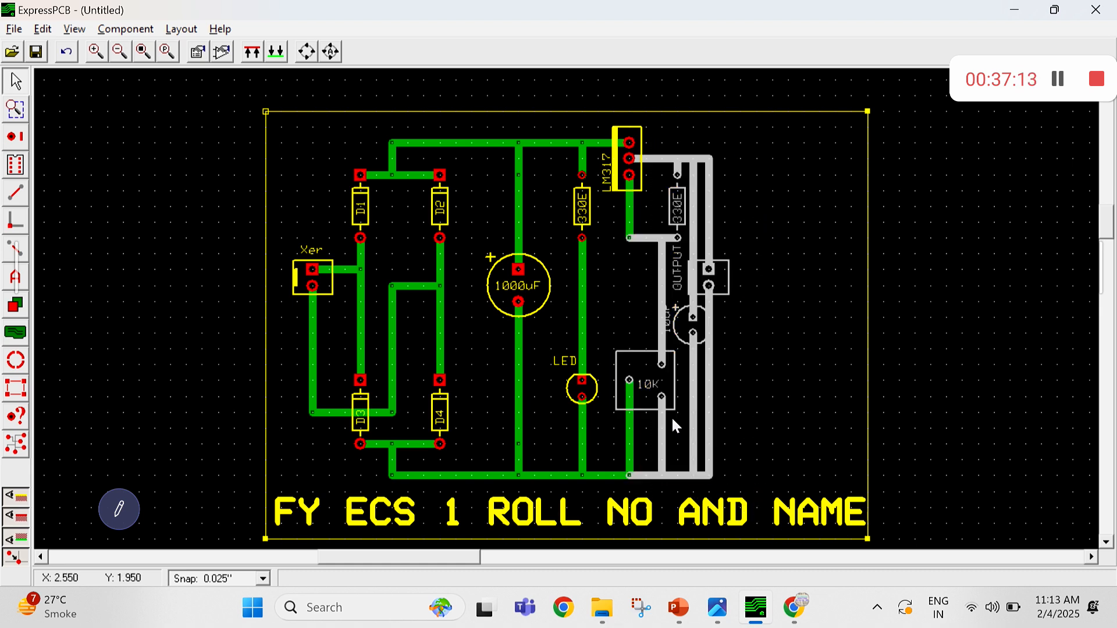
left_click_drag(608, 325, 652, 482, "shift")
left_click_drag(662, 422, 647, 424)
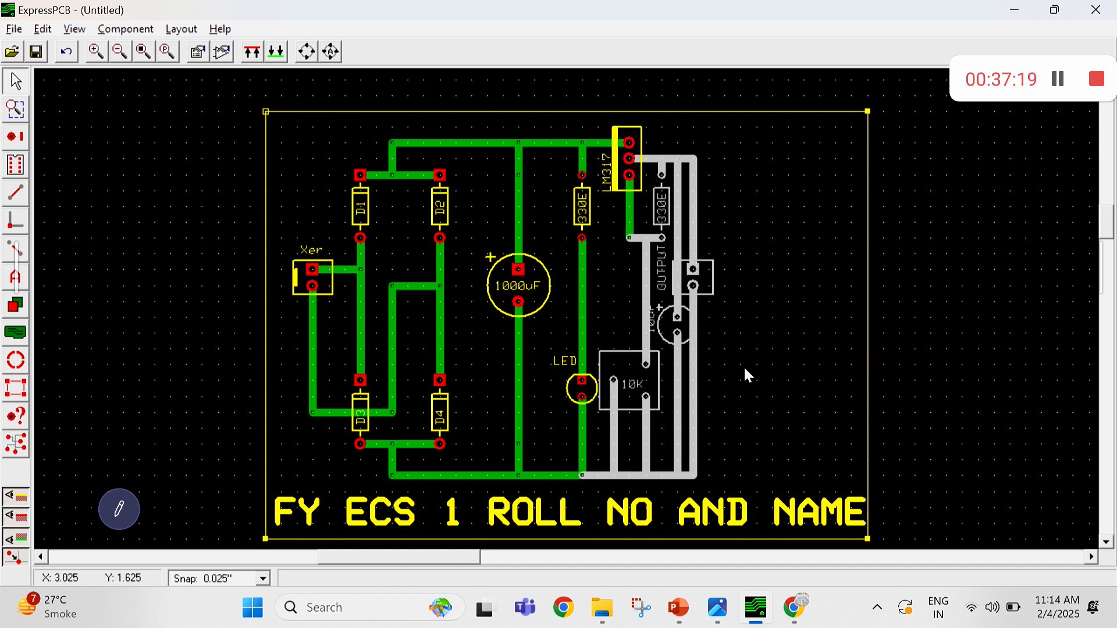
left_click(752, 347)
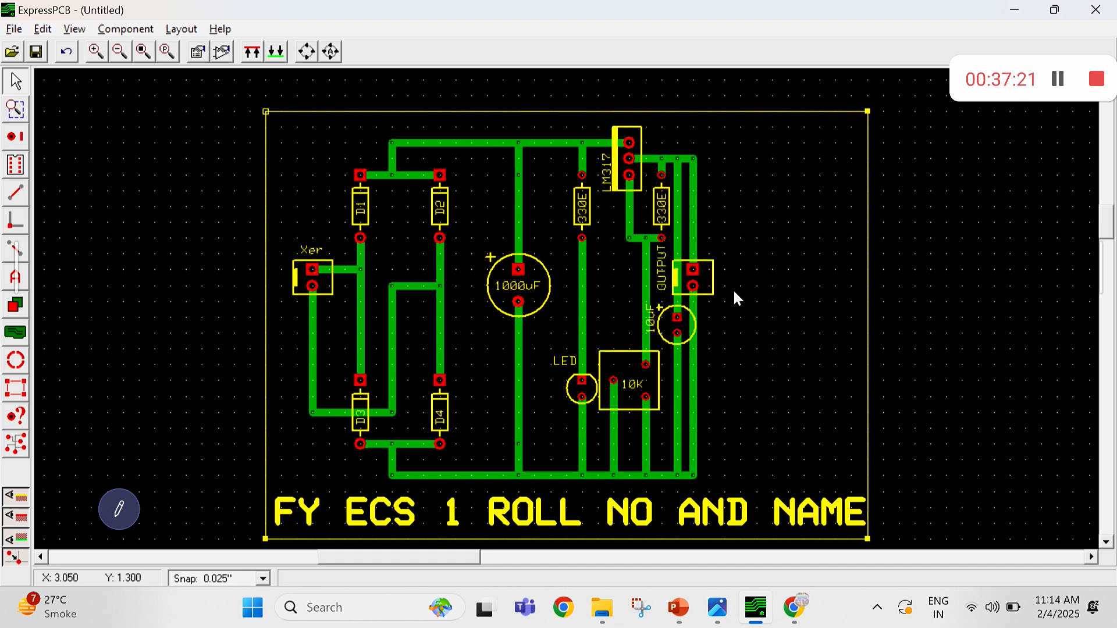
Shift the left-hand 330E resistor, LED, LM317 and everything to their right about 0.3" left, close to the 1000uF capacitor
mouse_move(570, 129)
left_mouse_down()
mouse_move(619, 315)
mouse_move(737, 483)
left_mouse_up()
left_click_drag(695, 431, 645, 430)
left_click(839, 214)
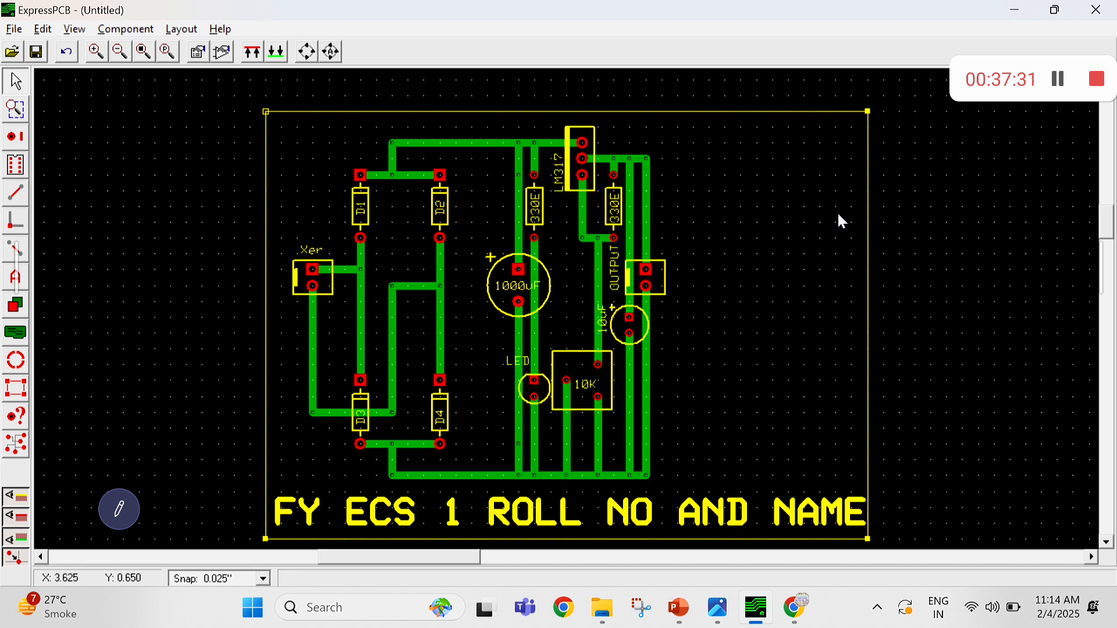
Shift the 1000uF capacitor and everything beyond it about 0.4" left, and D2, D4 and everything beyond them about 0.2" left
left_click_drag(497, 122, 585, 448)
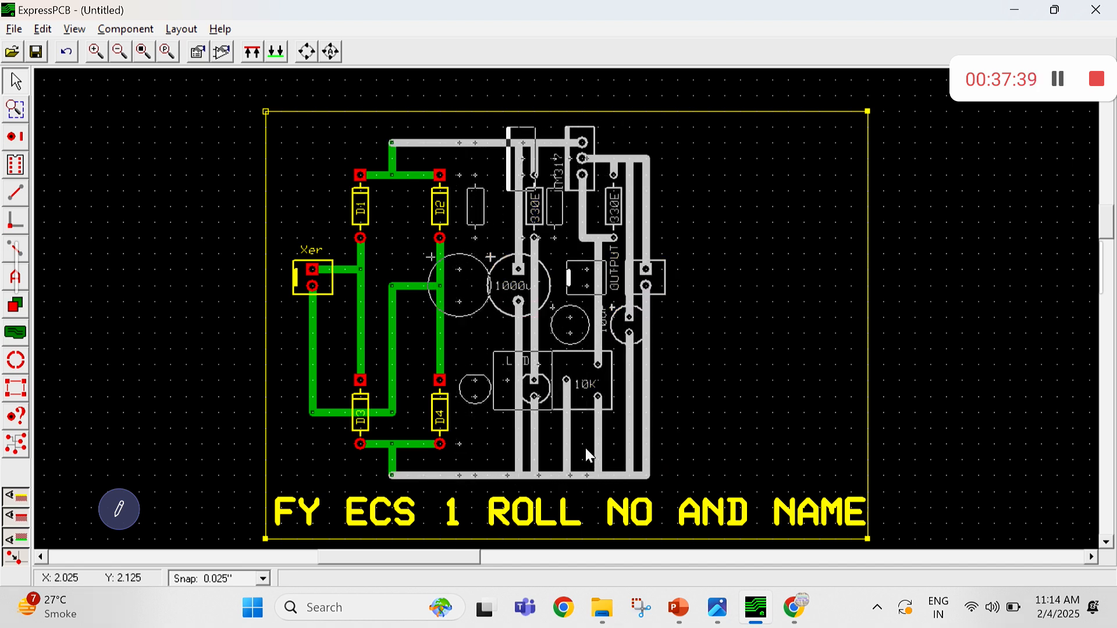
left_click(659, 381)
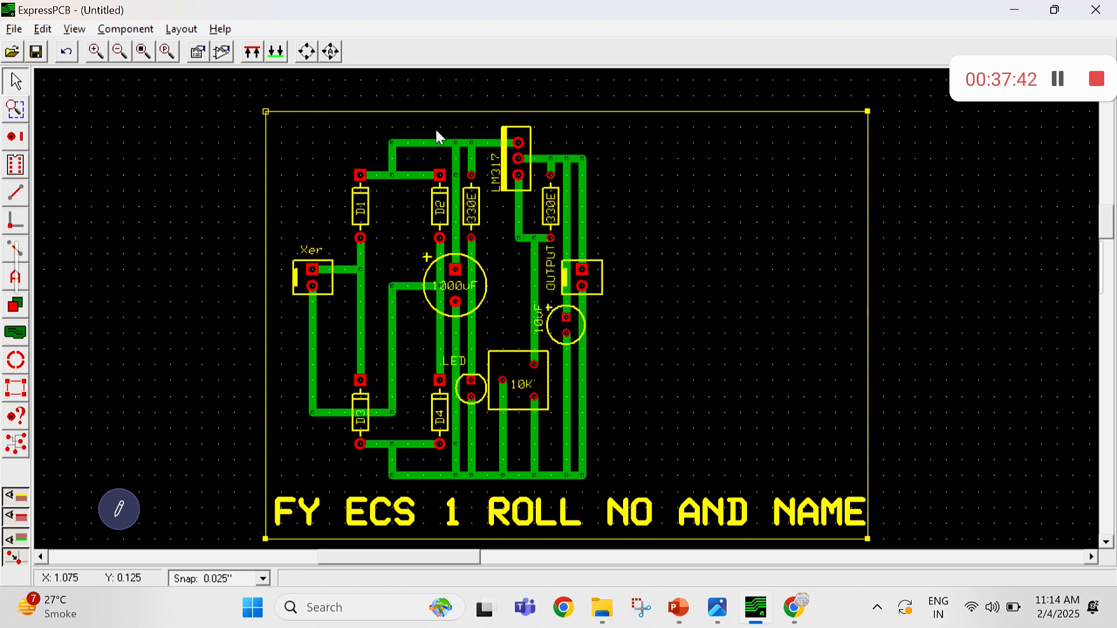
left_click_drag(429, 128, 550, 462)
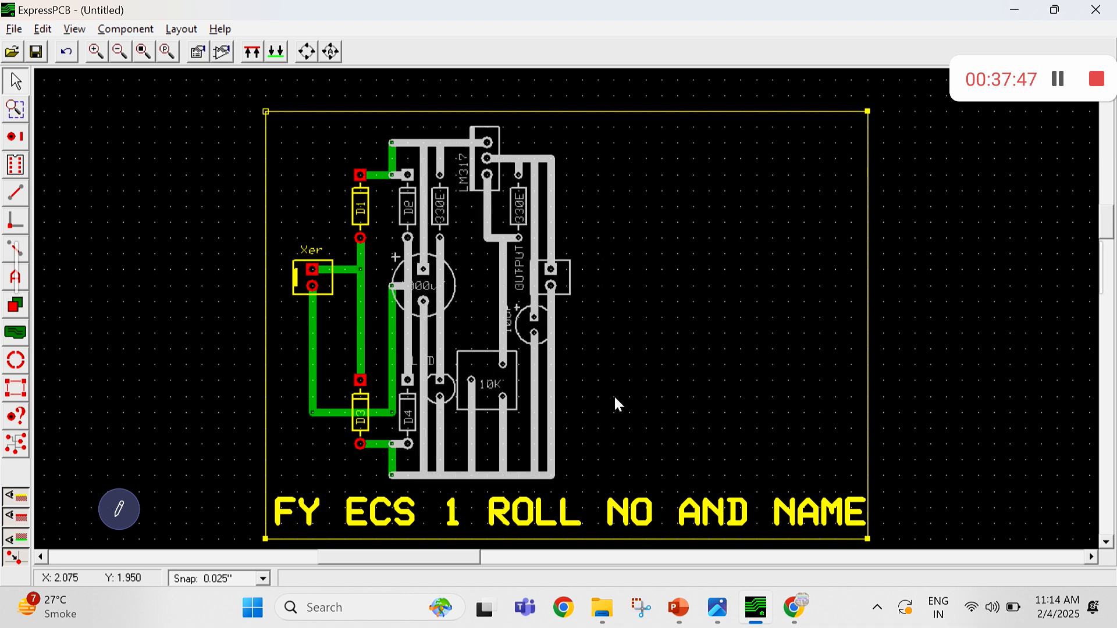
left_click(633, 357)
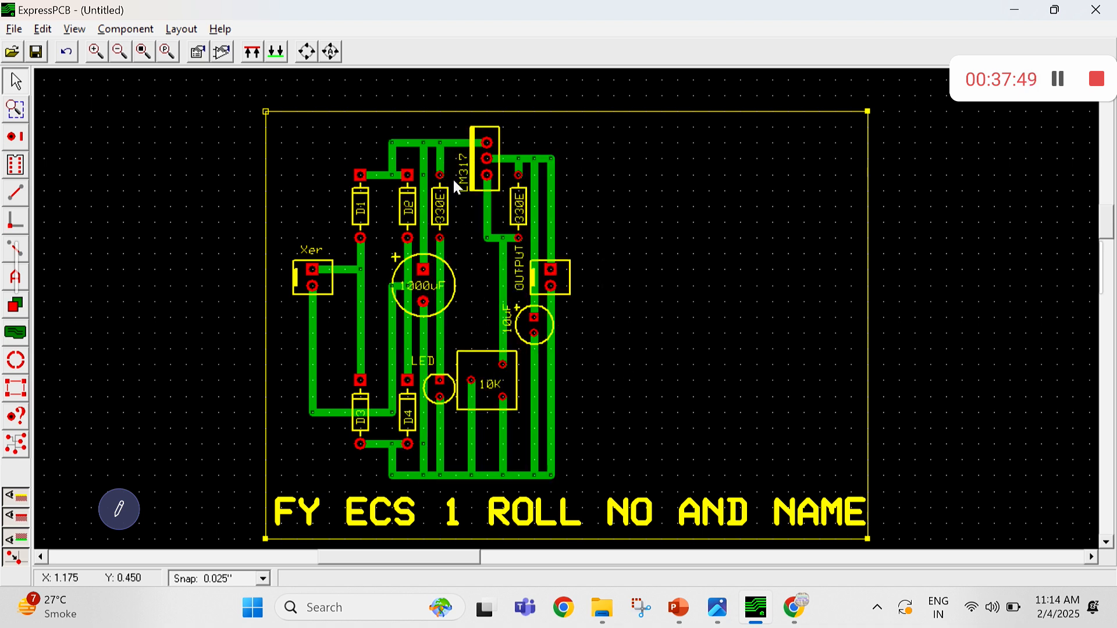
Shift D2, D4, the adjoining trace corners and everything beyond about 0.1" left, and D1, D3 with all remaining parts about 0.2" left toward Xer
mouse_move(386, 122)
left_mouse_down()
mouse_move(400, 173)
mouse_move(579, 481)
mouse_move(536, 452)
left_mouse_up()
left_click(713, 354)
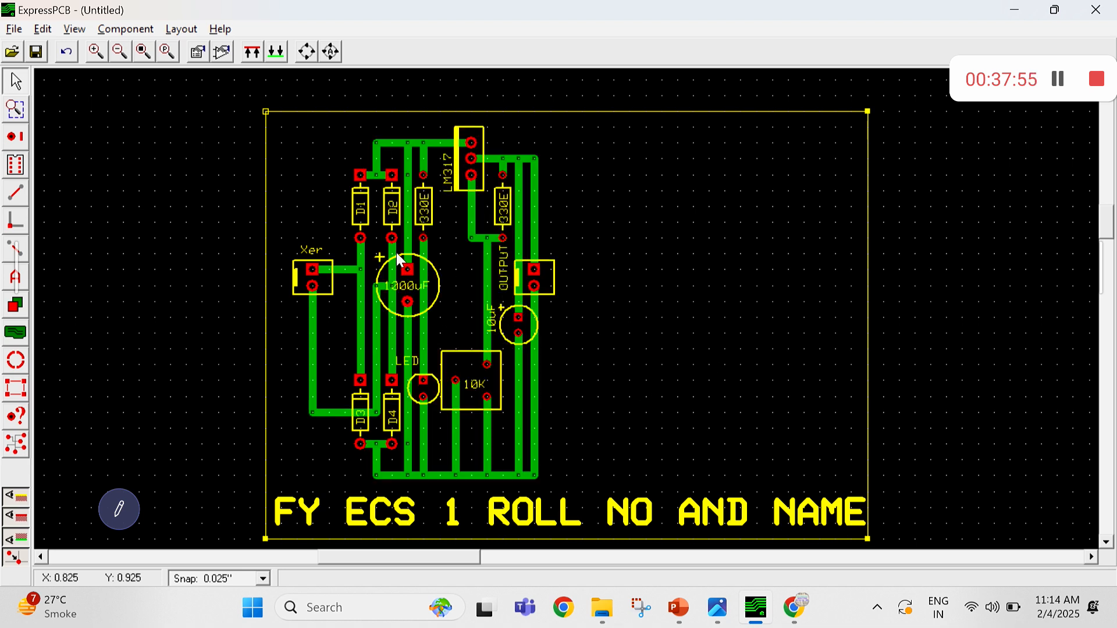
mouse_move(350, 127)
left_mouse_down()
mouse_move(563, 465)
mouse_move(508, 459)
left_mouse_up()
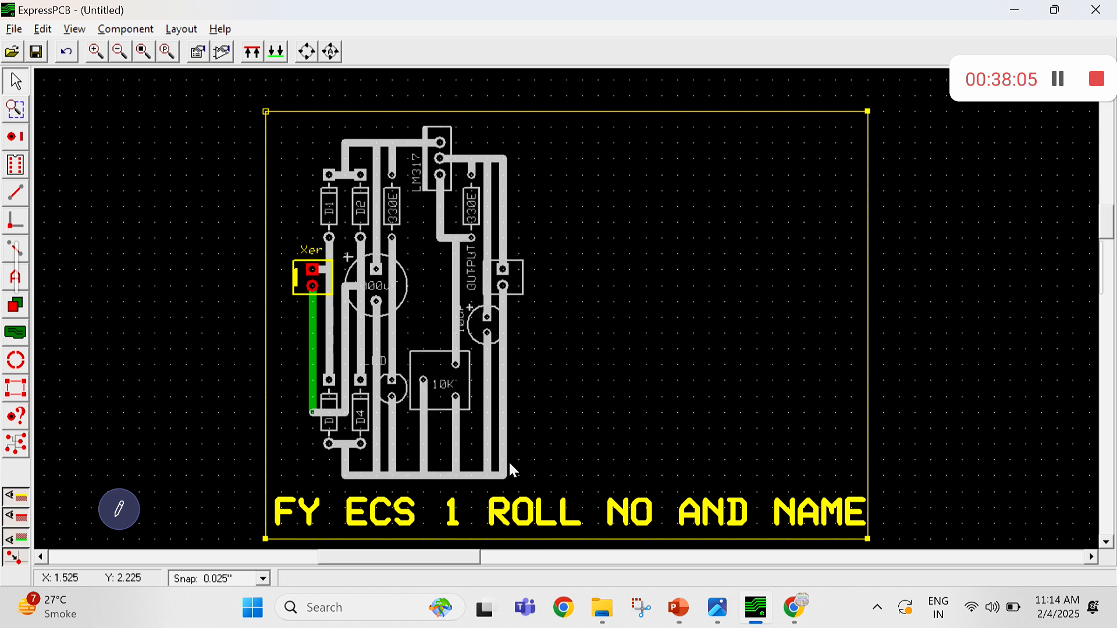
left_click(612, 360)
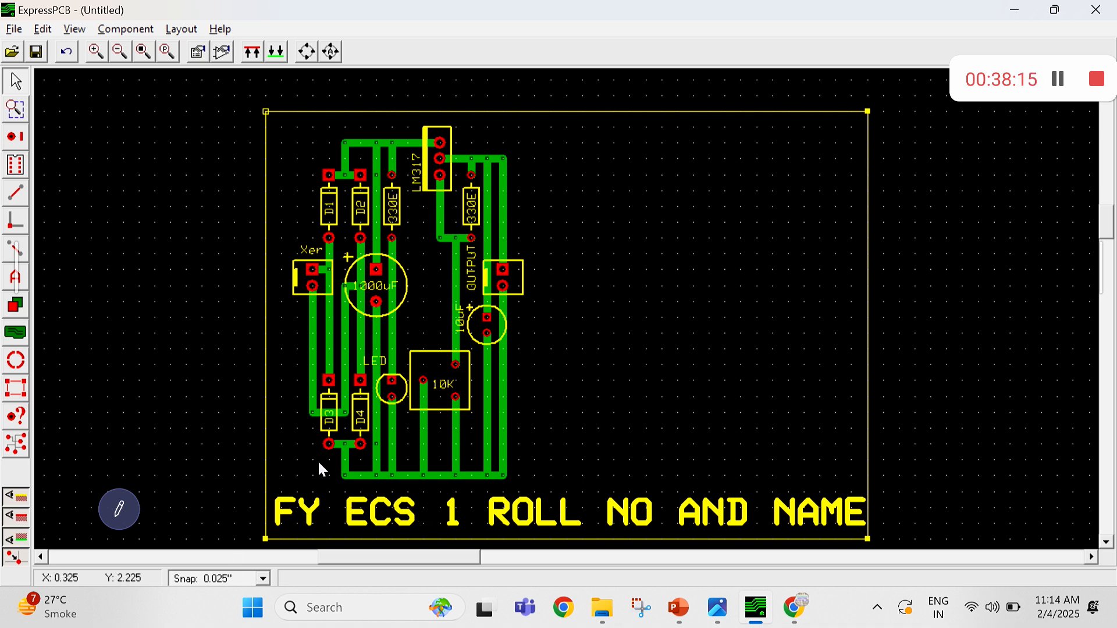
Raise the bottom ground trace about 0.3" and delete the leftover trace corner below the 1000uF capacitor
mouse_move(320, 460)
left_mouse_down()
mouse_move(526, 484)
mouse_move(512, 482)
mouse_move(504, 427)
left_mouse_up()
left_click(358, 490)
left_click(375, 443)
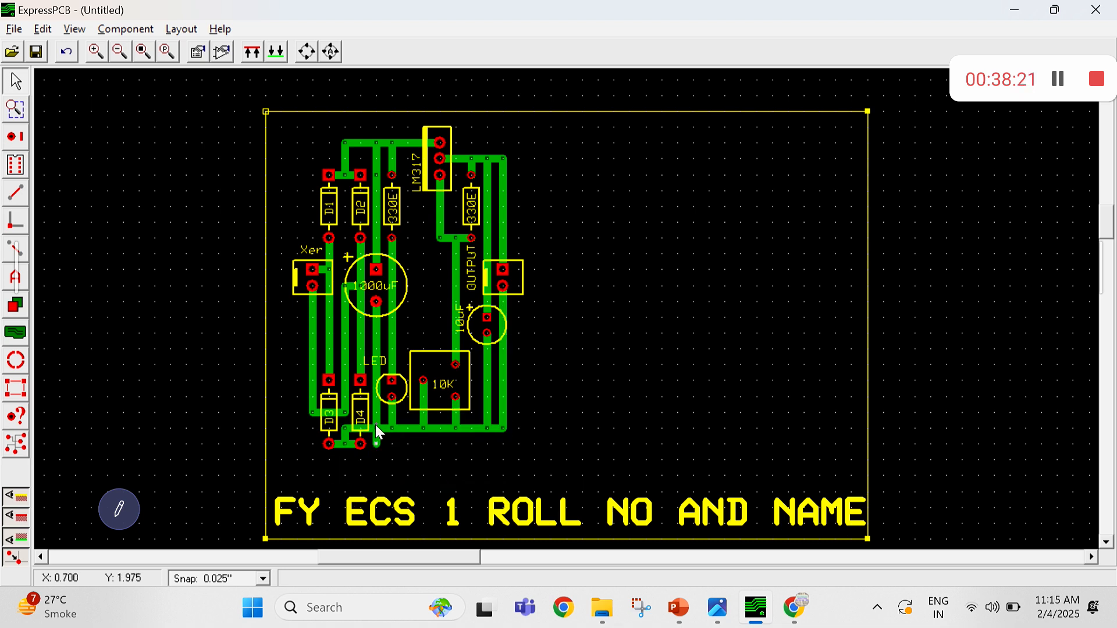
key("Delete")
Move D3, D4, the LED, the 10K potentiometer and the bottom traces about 0.3" up
left_click_drag(536, 461, 181, 355)
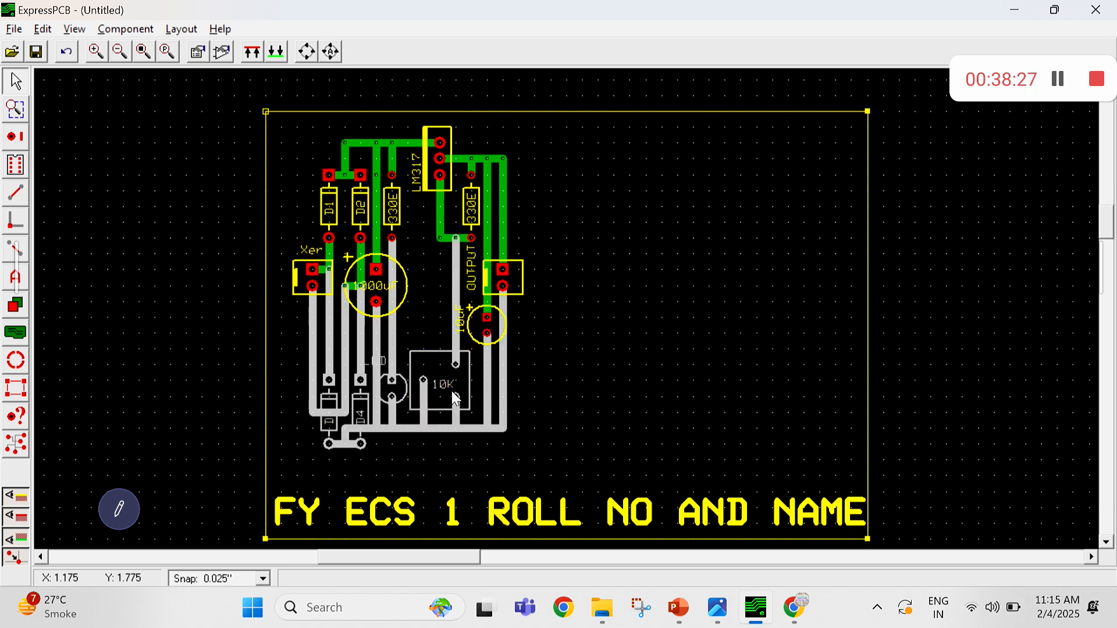
left_click_drag(455, 395, 456, 345)
left_click(641, 343)
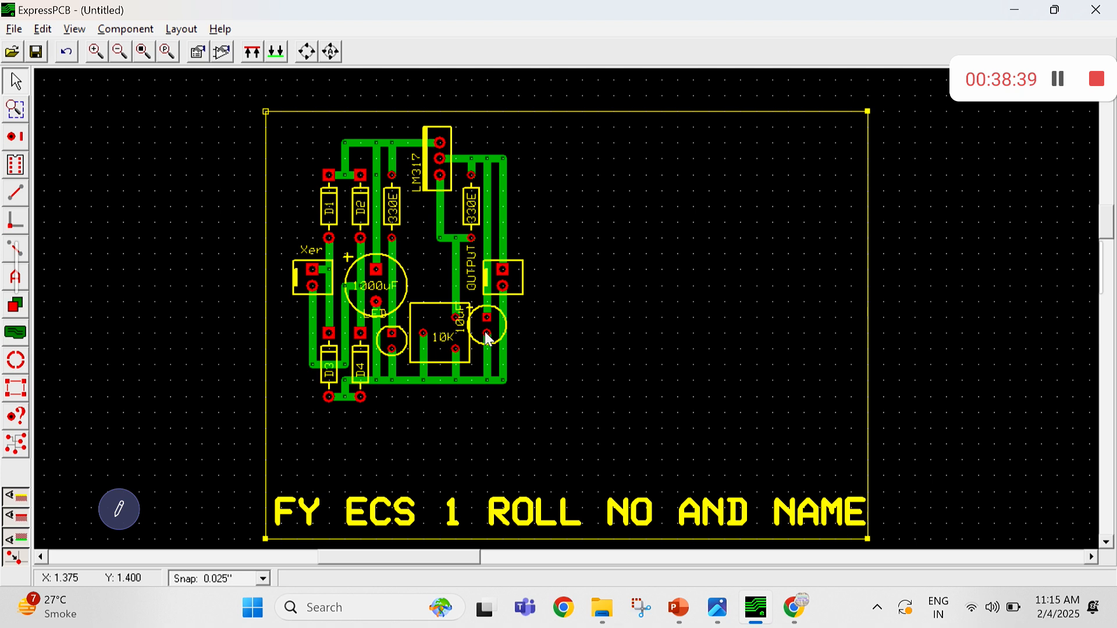
Move the output connector about 0.2" up and the 10uF capacitor about 0.25" up along their traces
left_click(503, 266)
left_click_drag(502, 266, 502, 235)
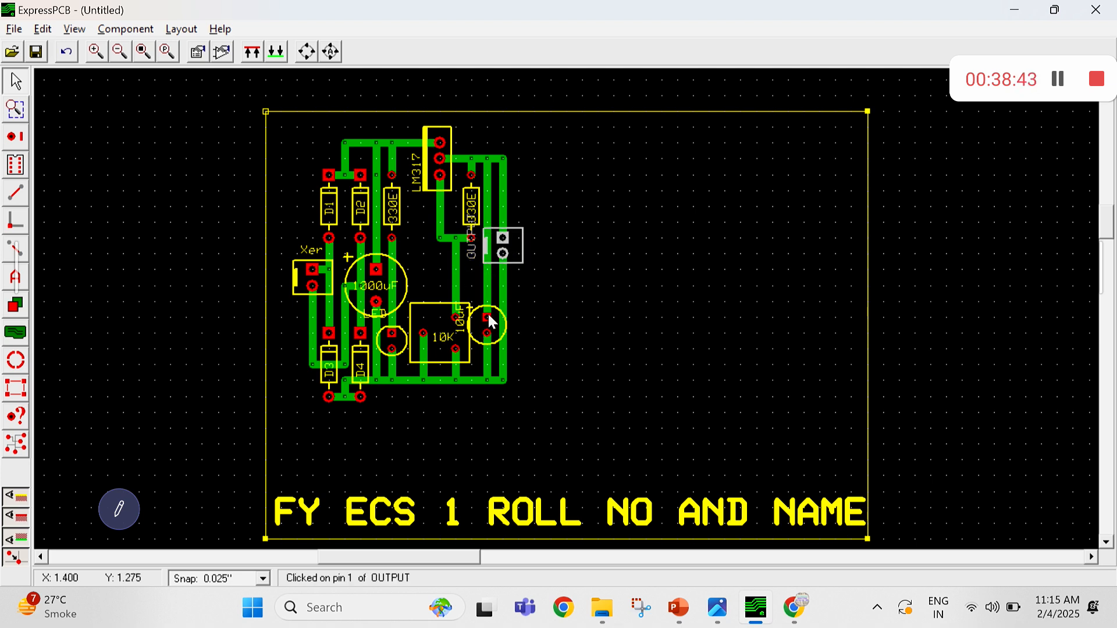
left_click_drag(487, 317, 488, 285)
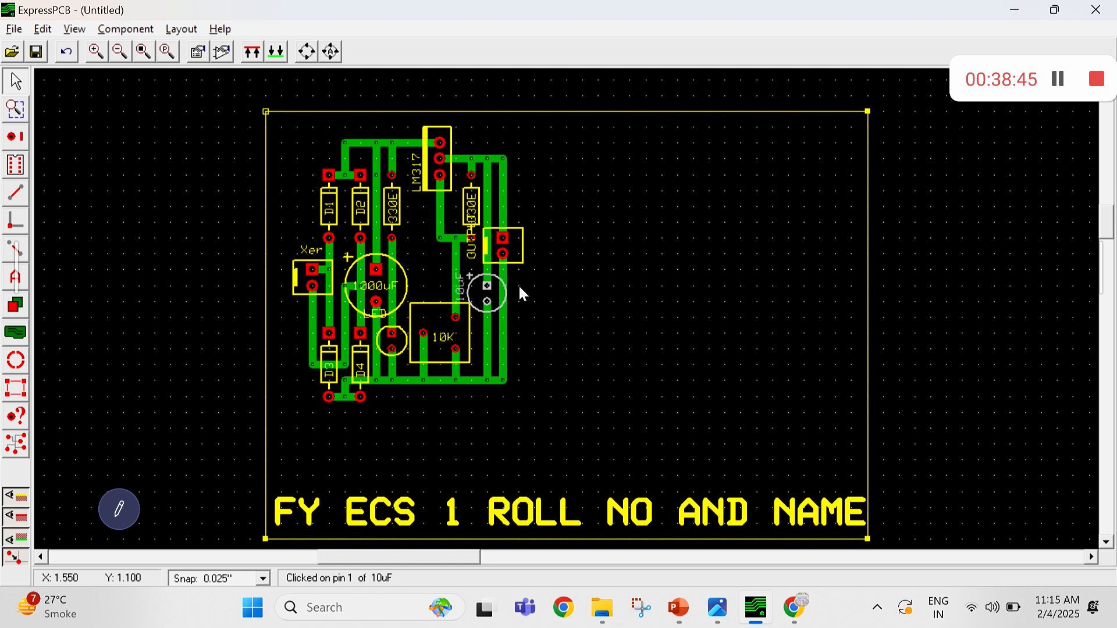
left_click(563, 283)
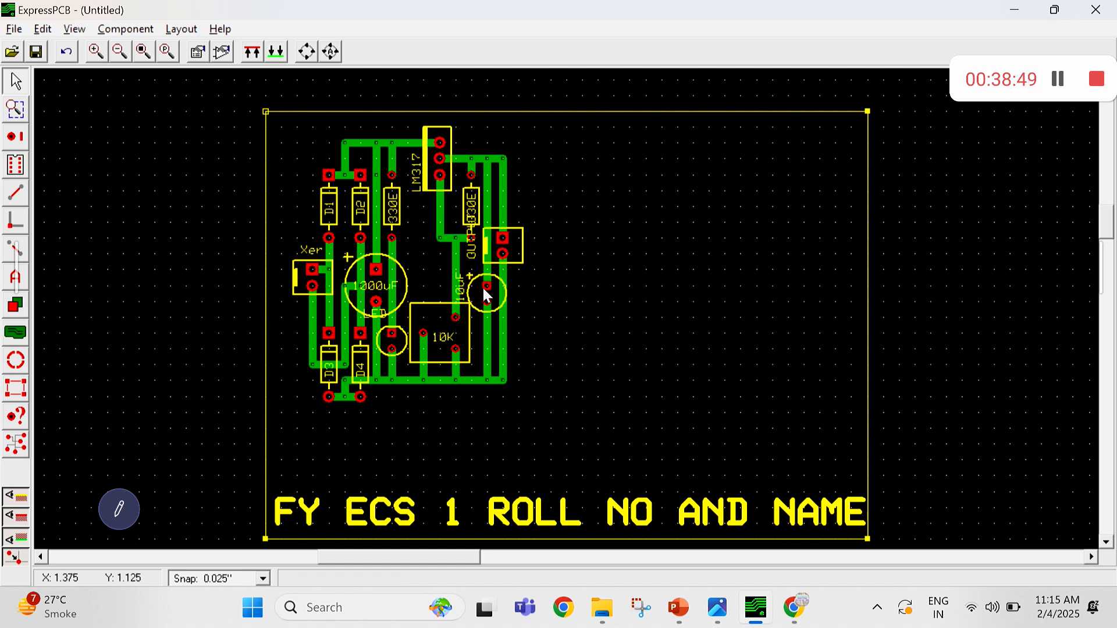
left_click_drag(487, 286, 483, 278)
left_click(634, 402)
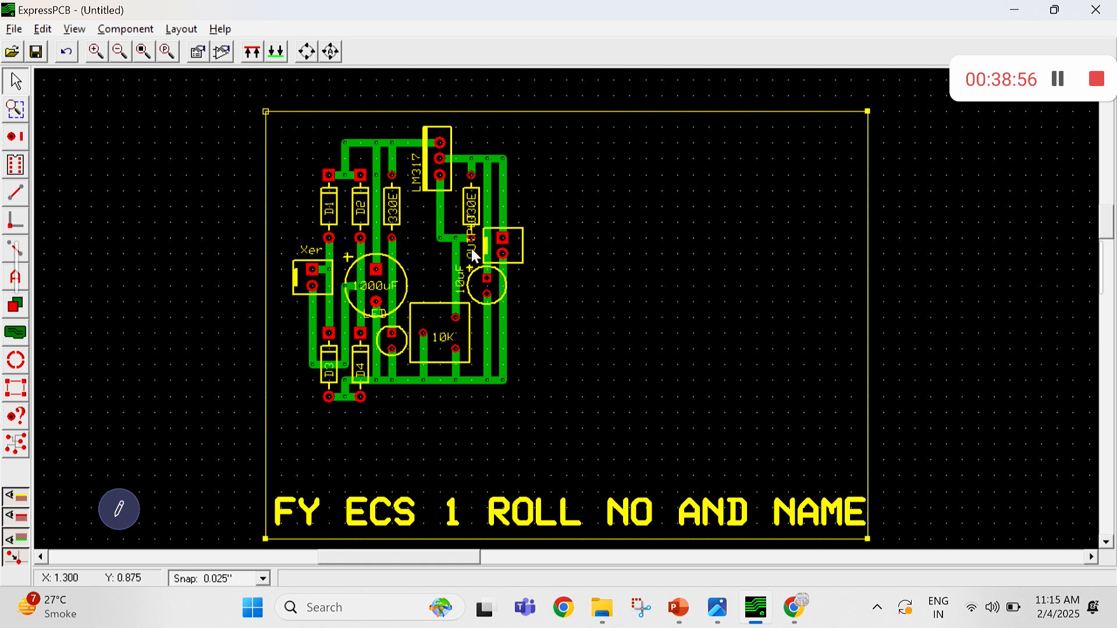
Move the OUTPUT label off the 330E resistor to the free space just below the output connector's right side
left_click(523, 259)
left_click_drag(526, 259, 532, 257)
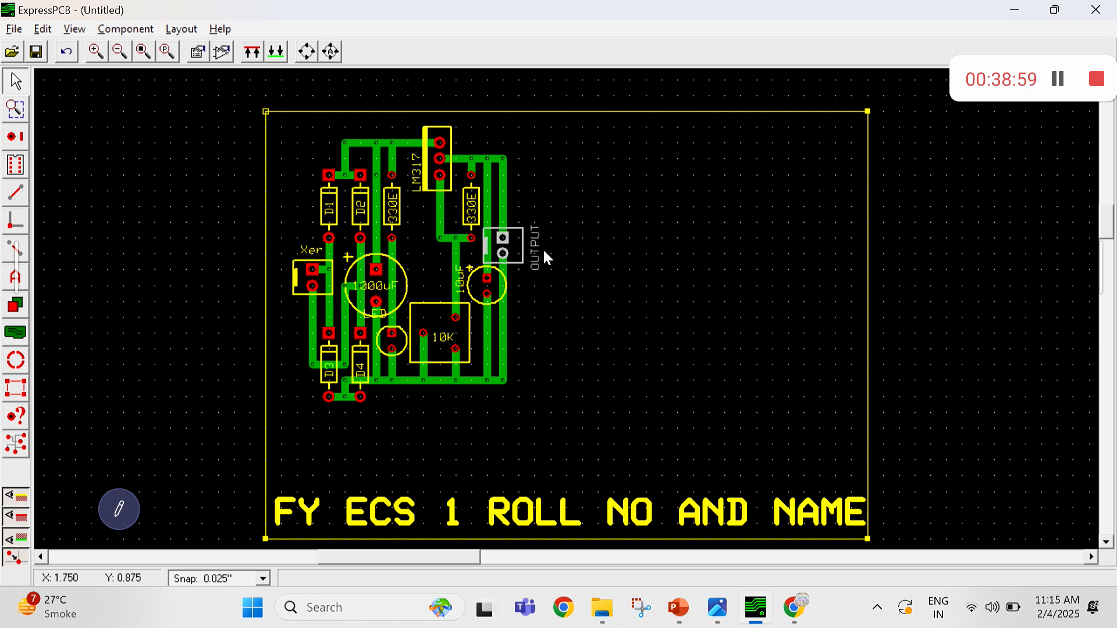
left_click_drag(524, 300, 517, 298)
left_click_drag(417, 120, 529, 207)
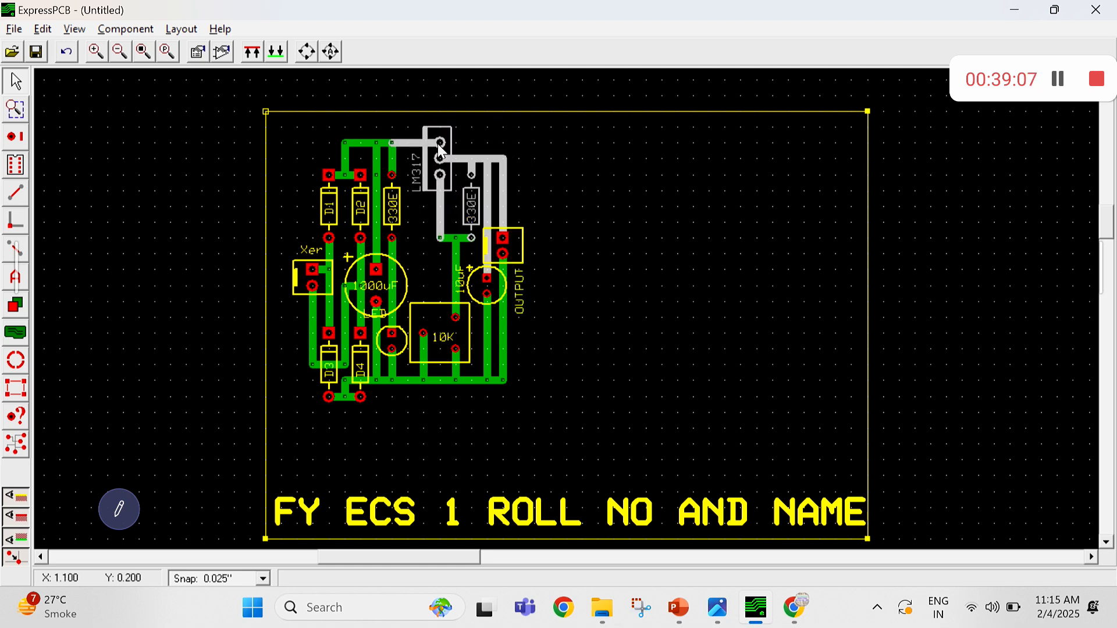
mouse_move(438, 144)
left_mouse_down()
mouse_move(451, 145)
mouse_move(442, 144)
left_mouse_up()
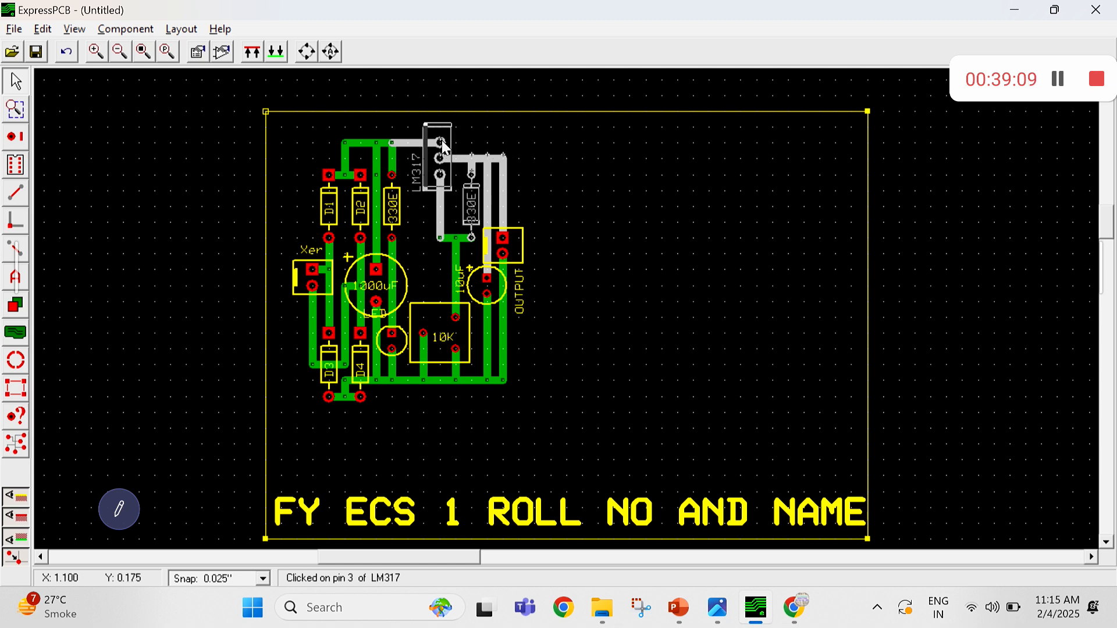
left_click(479, 145)
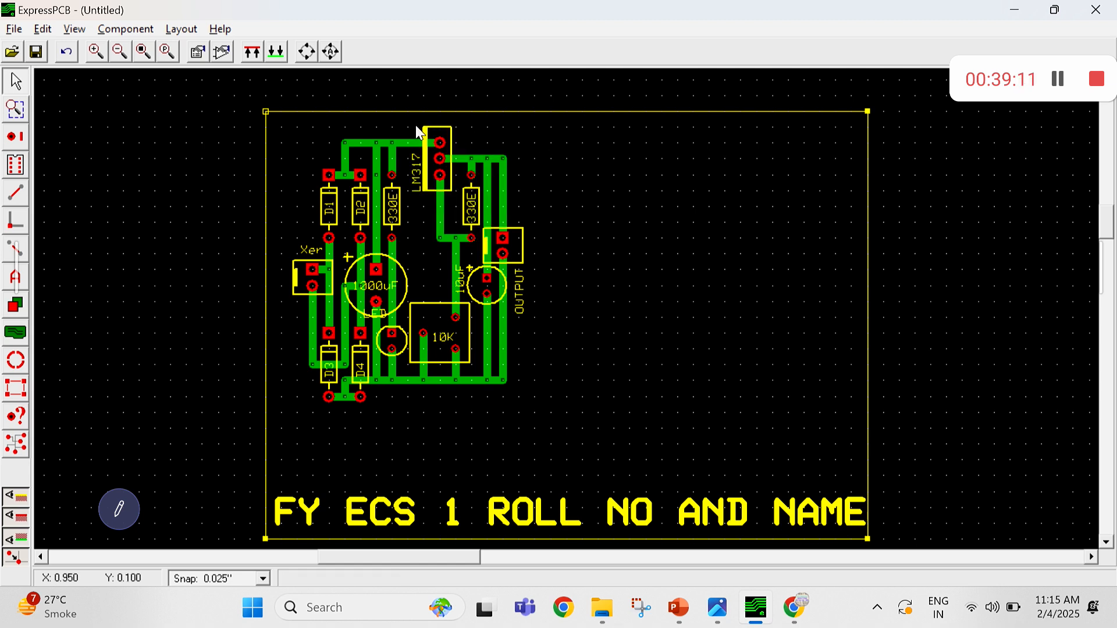
Shift the LM317, the right-hand 330E resistor and the connected top traces and corners about 0.1" down
left_click_drag(469, 200, 521, 201)
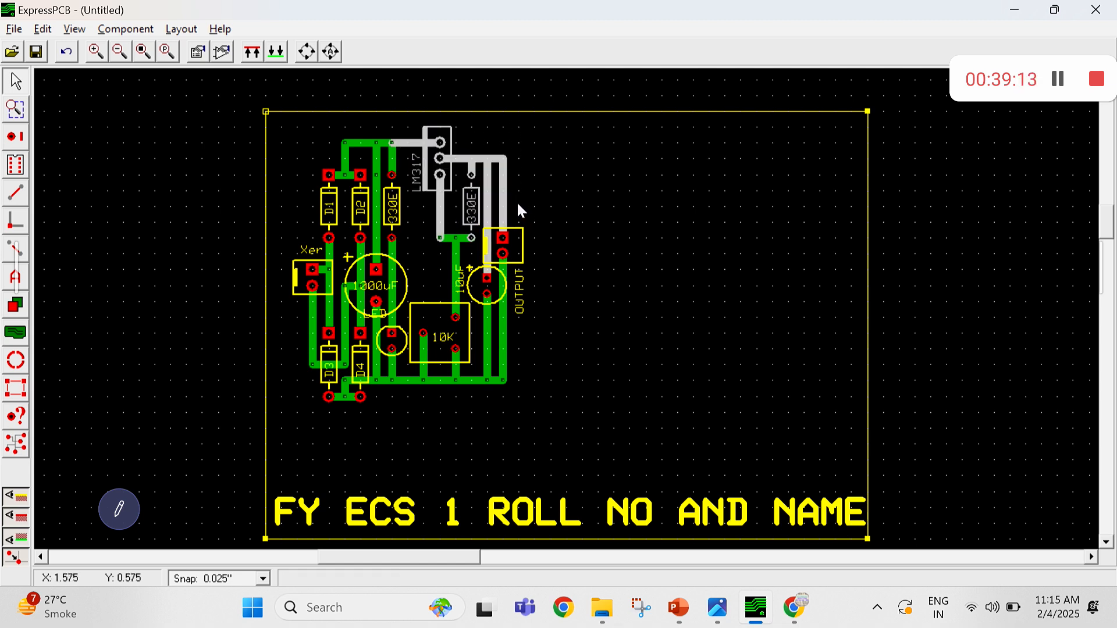
left_click_drag(459, 245, 475, 249, "shift")
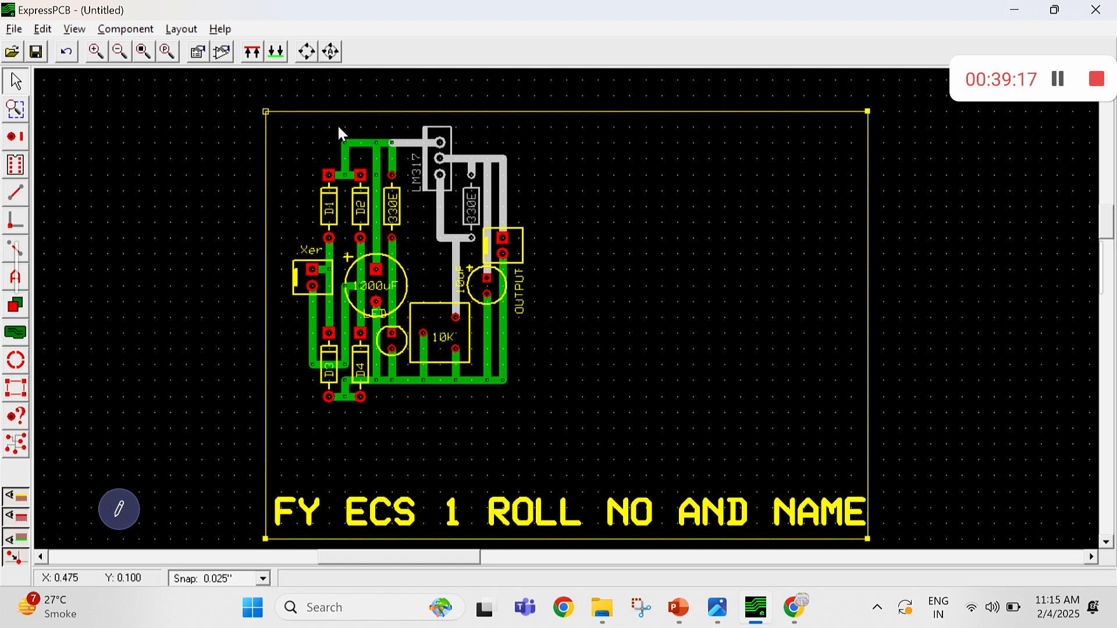
left_click_drag(410, 143, 394, 161, "shift")
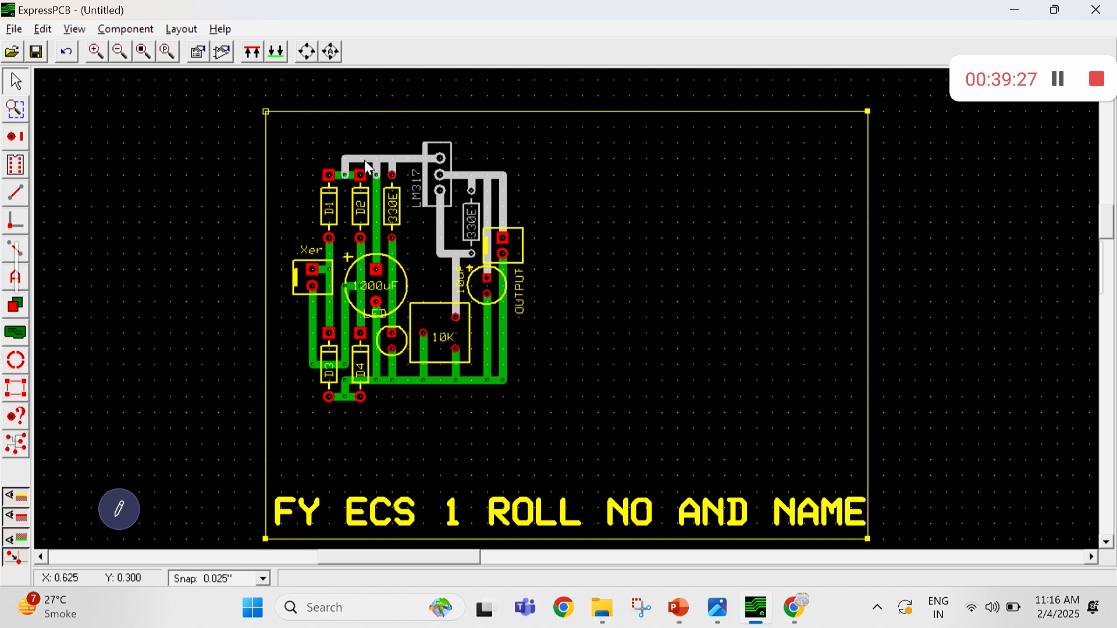
left_click(643, 210)
Move the whole circuit, without the identification text, about 0.2" left and 0.2" up into the board's top-left corner
left_click_drag(288, 144, 546, 417)
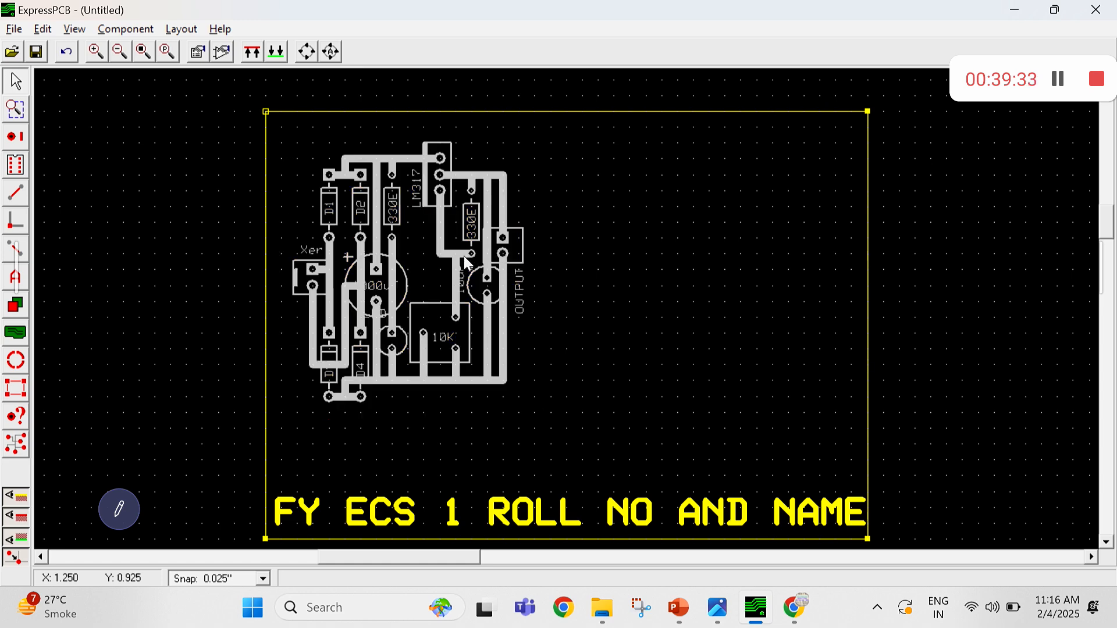
left_click_drag(463, 256, 431, 226)
left_click(572, 264)
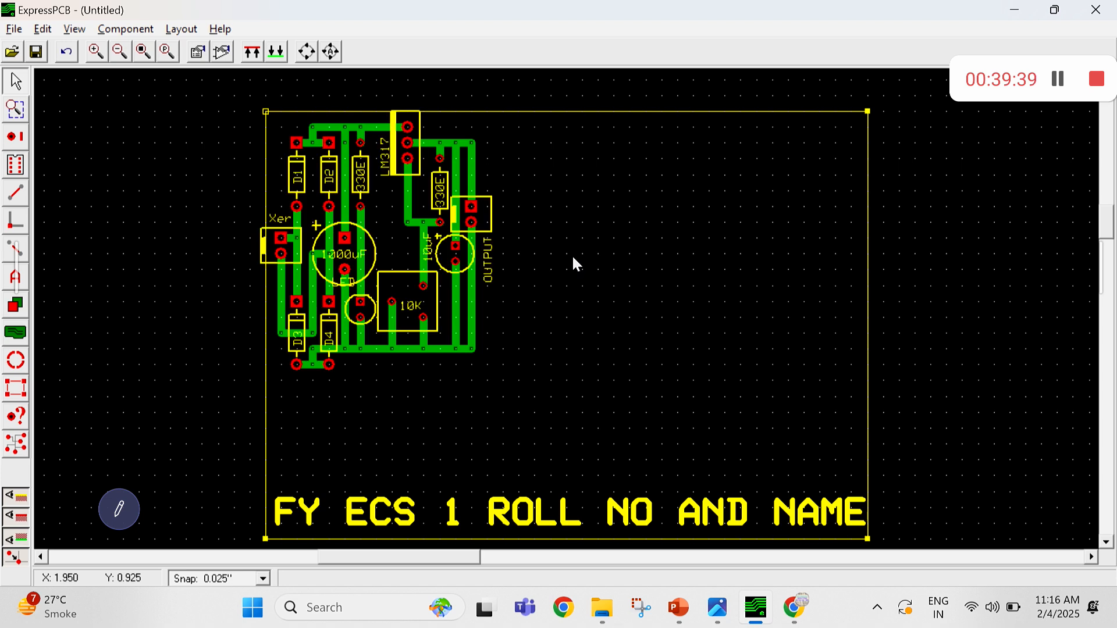